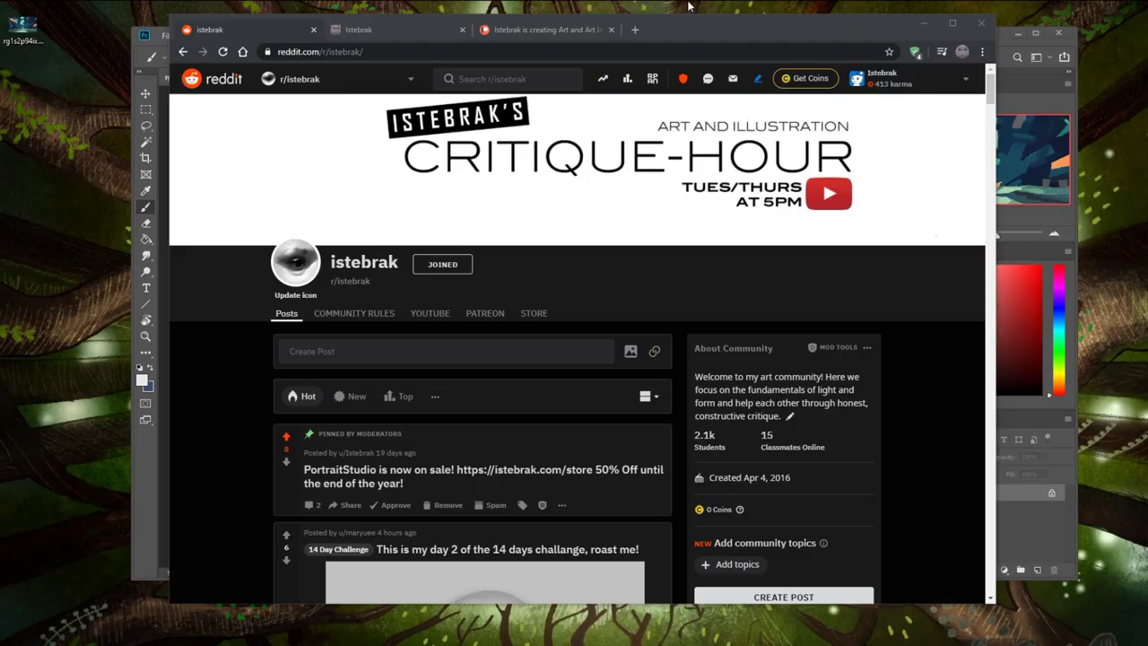
Bring the PortraitStudio spotlit mannequin scene up over the r/istebrak Reddit page in Chrome
key("super+alt+d")
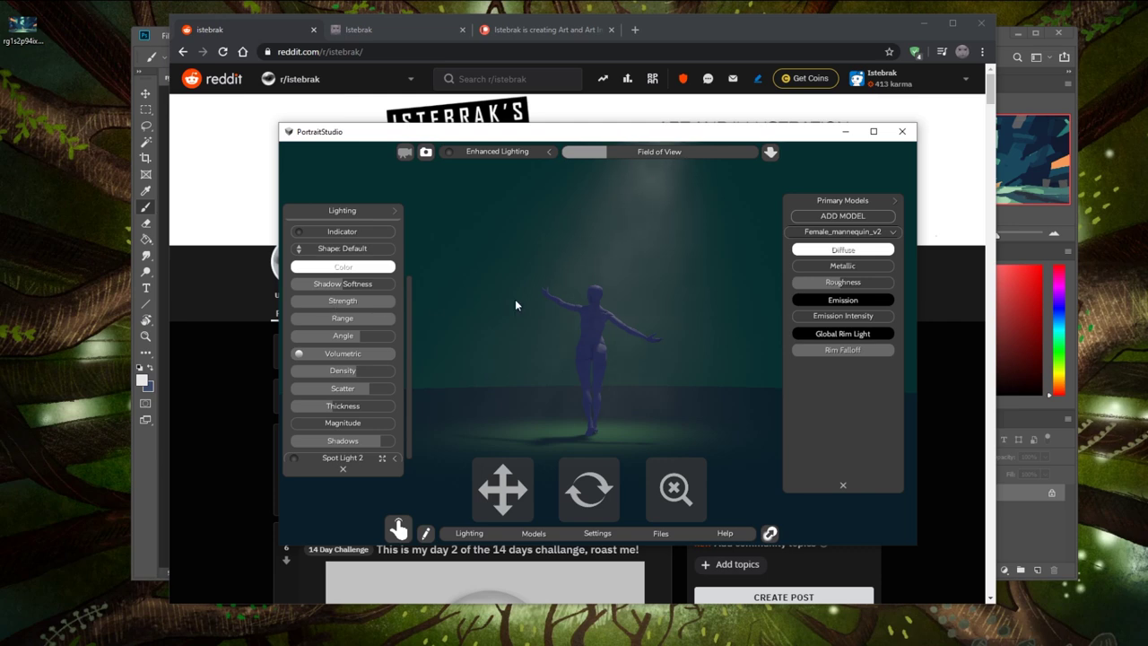
Enlarge the PortraitStudio window, then bring the forest painting rg1s2p94ix741.jpg forward in Photoshop
left_click_drag(915, 547, 1058, 633)
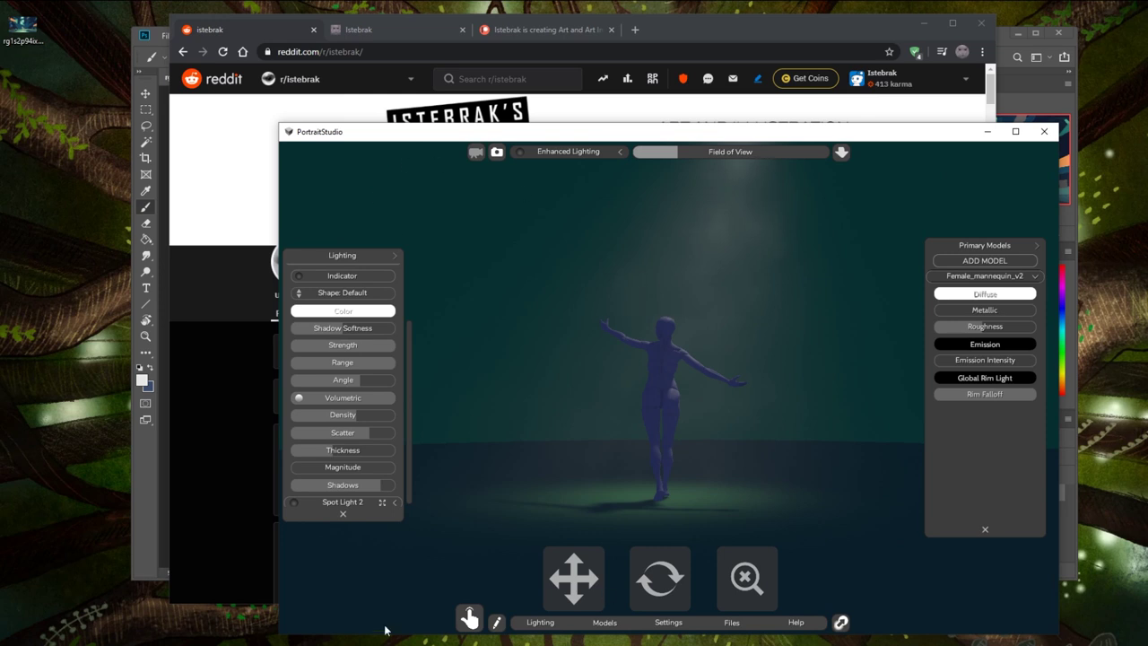
left_click(151, 645)
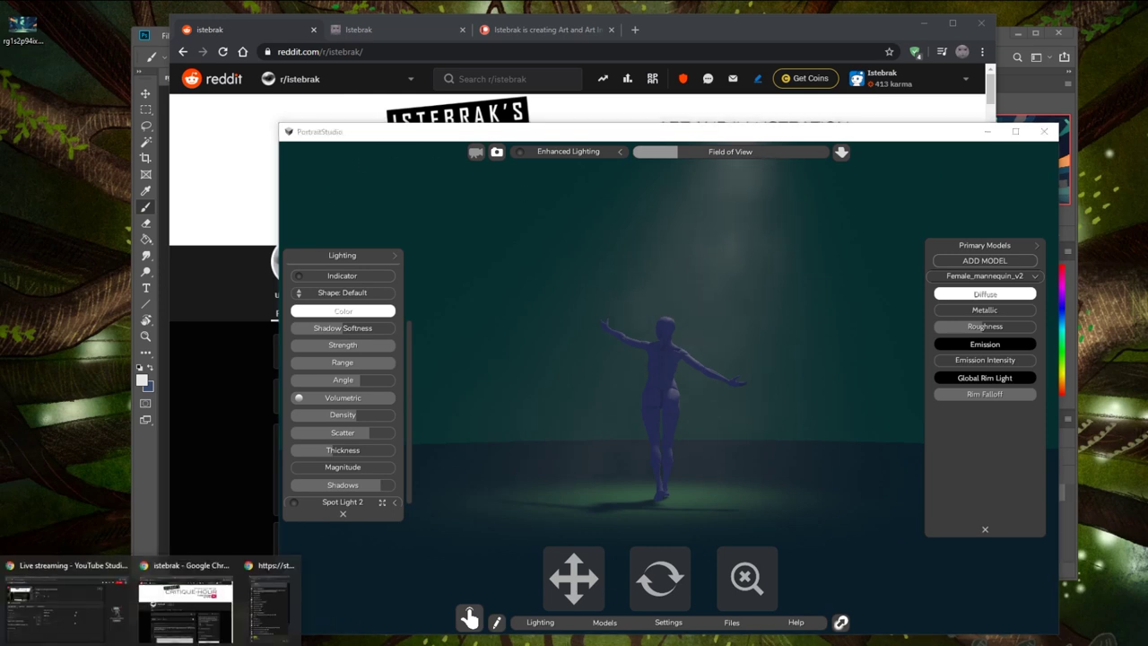
left_click(164, 236)
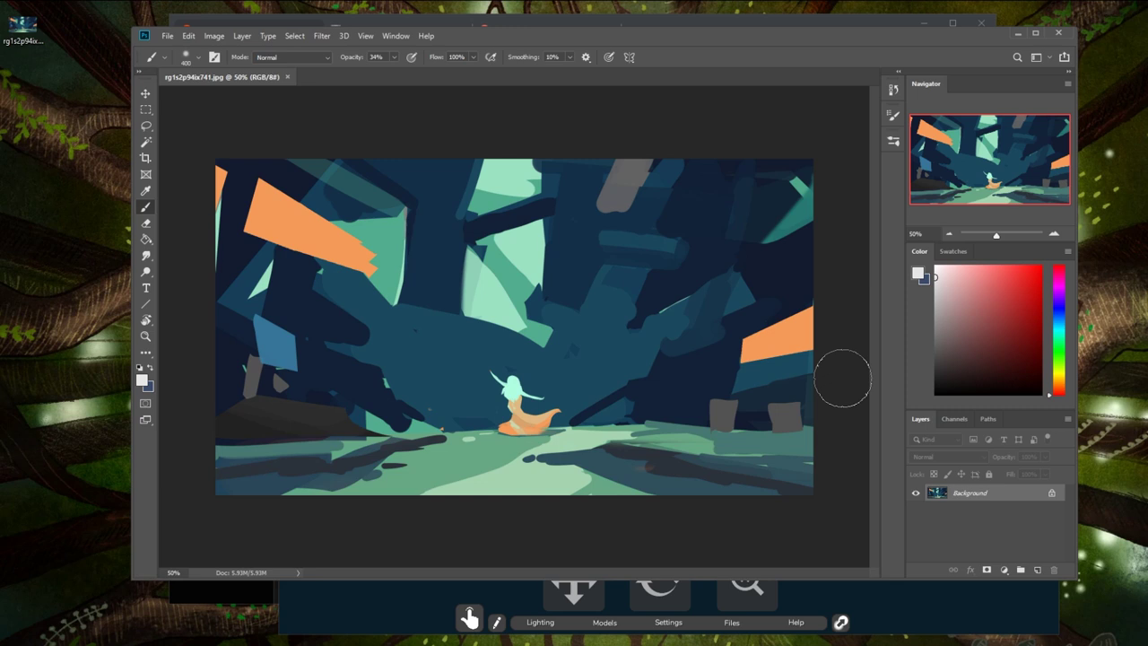
Cut the brush size to 200, unlock the Background as Layer 0, and return to PortraitStudio
key("bracketleft")
key("bracketleft")
key("bracketleft")
double_click(1003, 496)
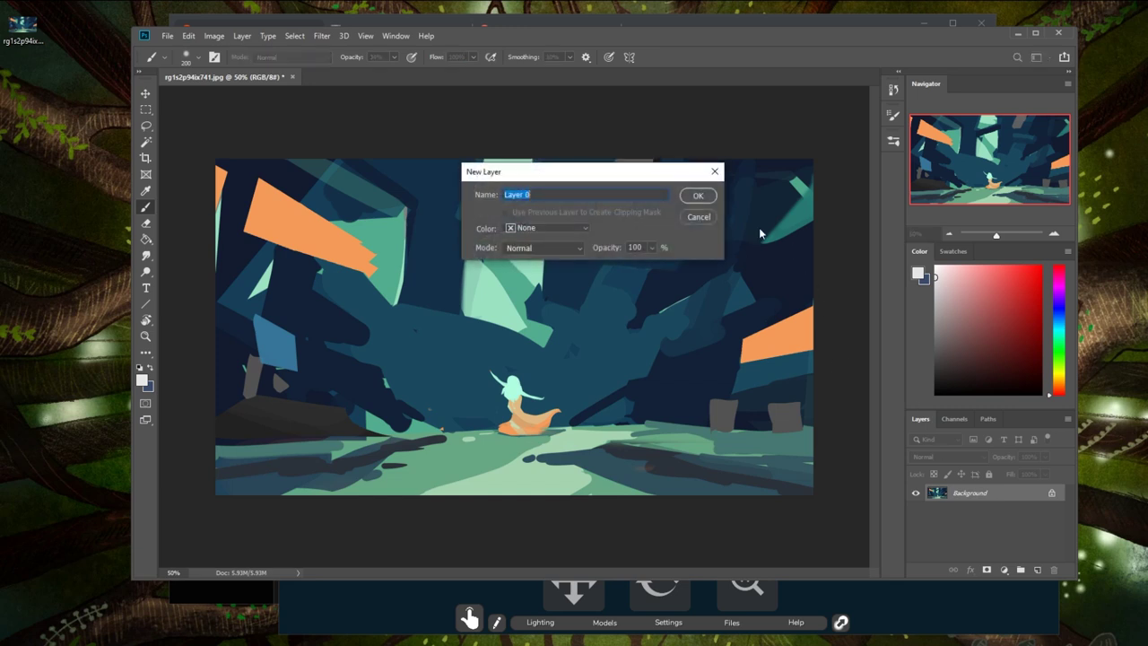
left_click(708, 196)
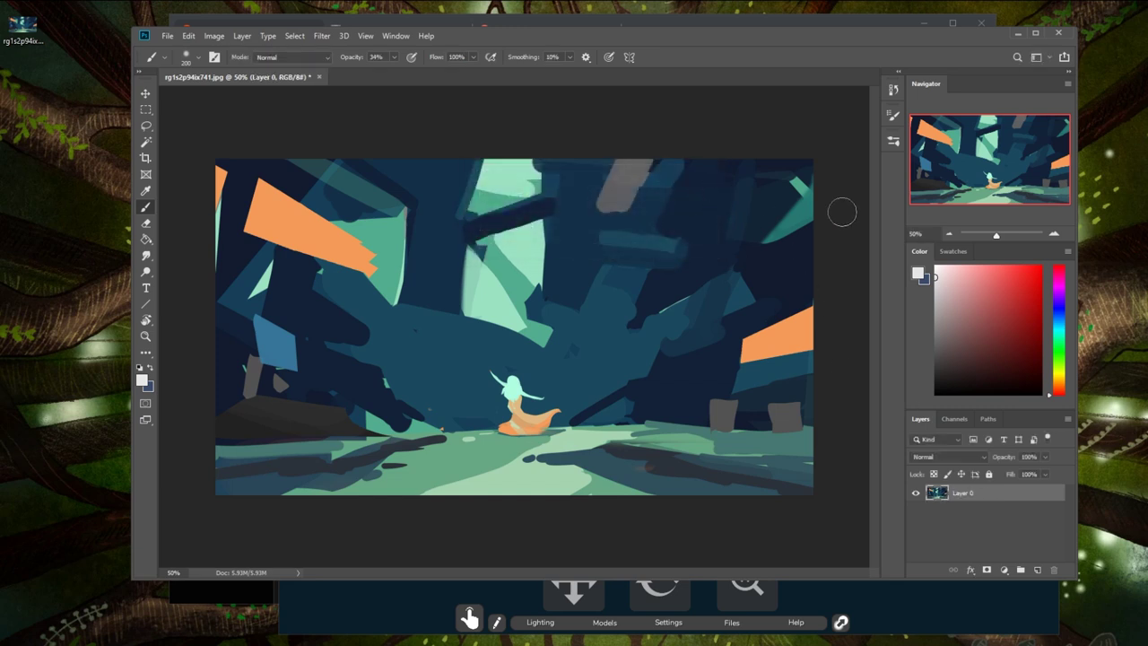
left_click(281, 633)
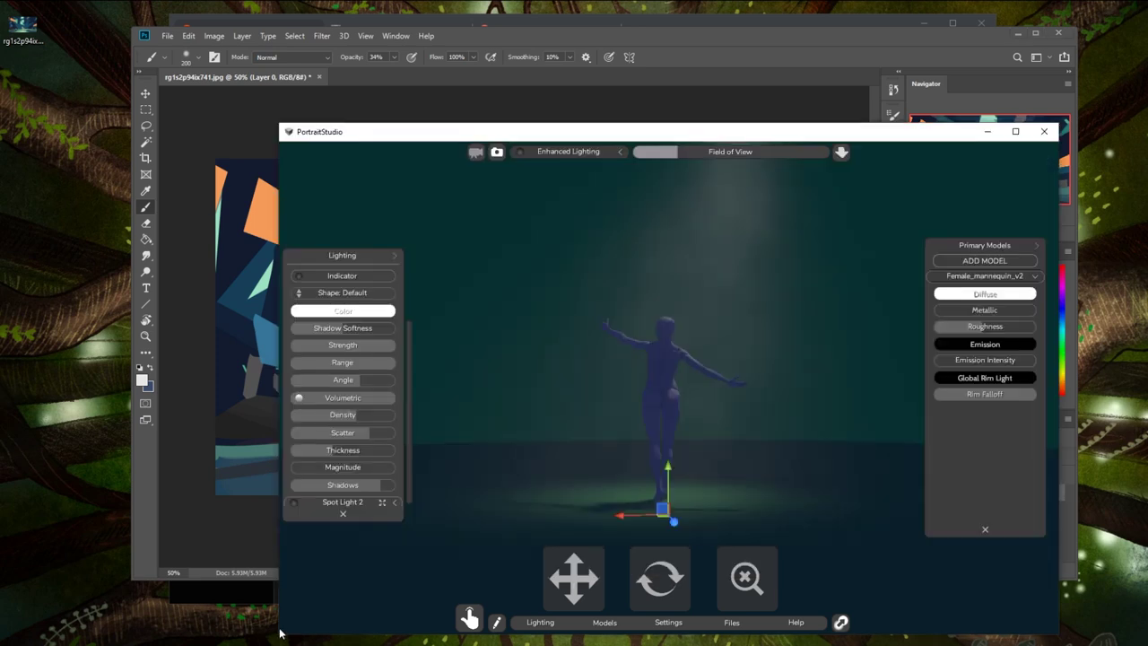
Rotate and zoom out the 3D view so the mannequin stands on the lit floor, then return to Photoshop
left_click(650, 576)
left_click(650, 578)
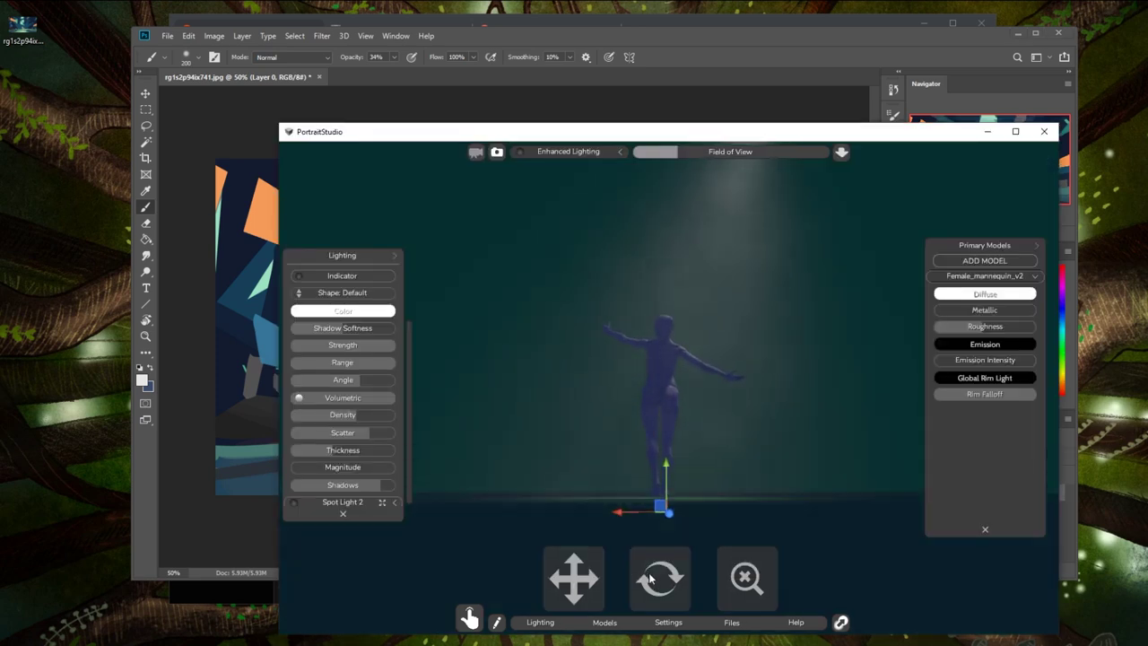
left_click(735, 574)
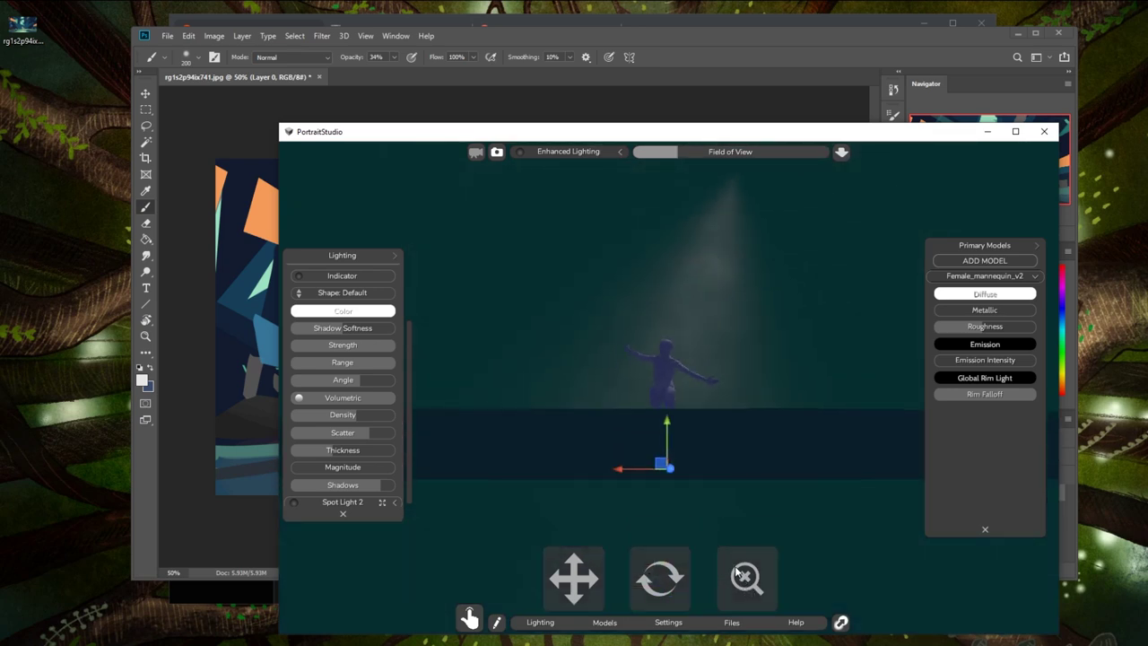
left_click(650, 577)
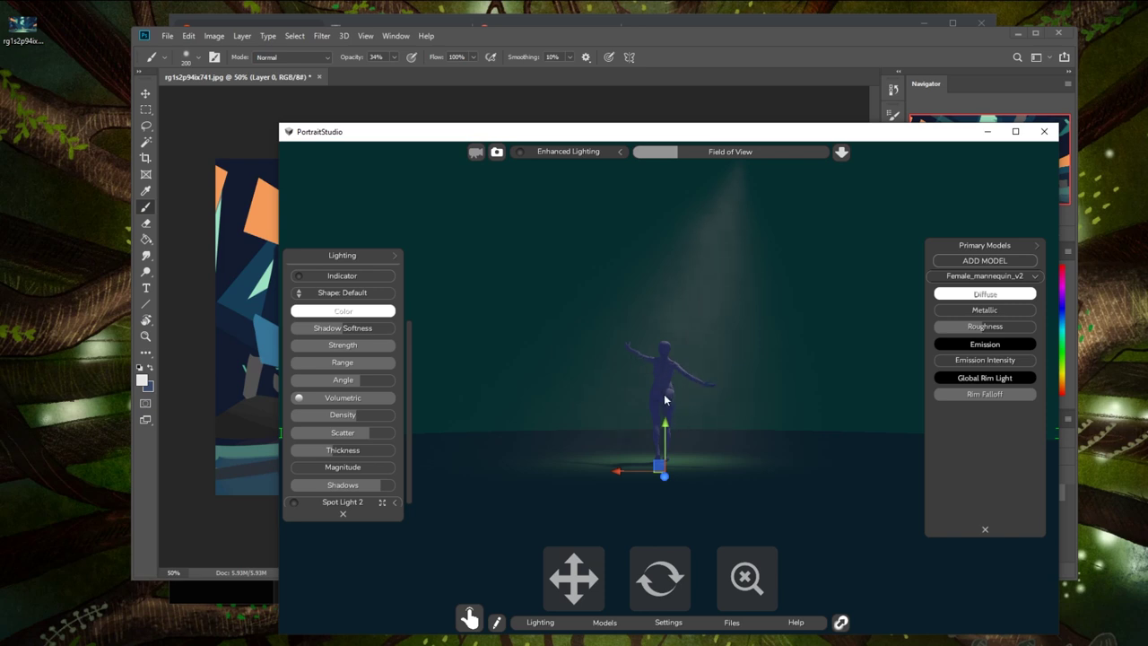
left_click(742, 42)
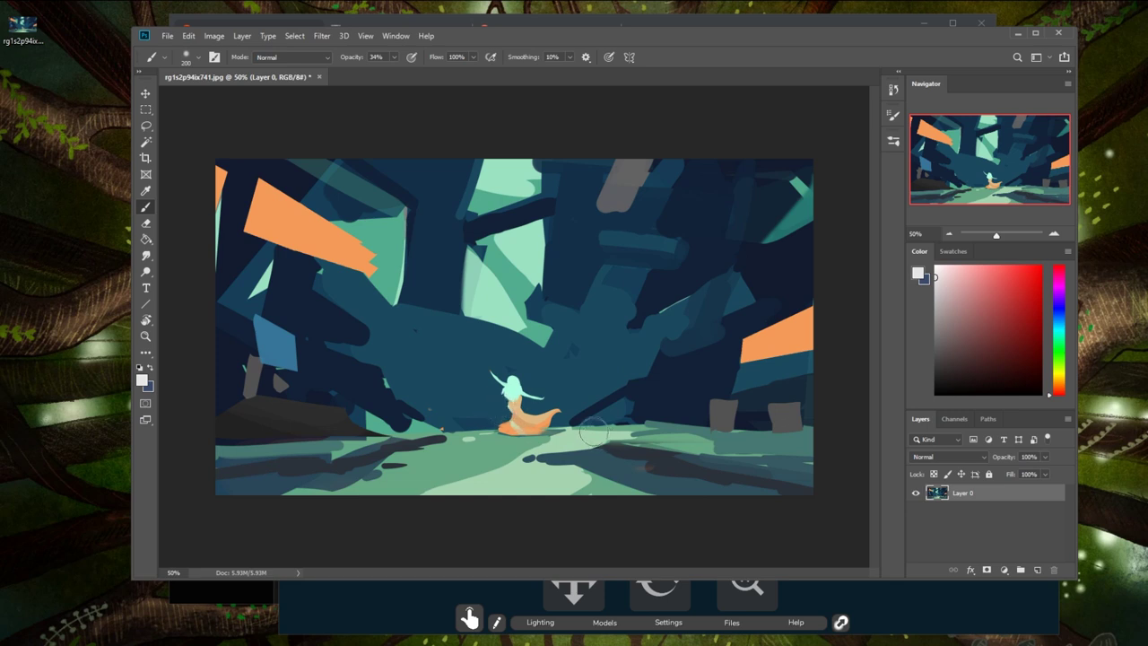
Dab a faint stroke into the dark top-centre of the painting, then bring back the r/istebrak page
left_click_drag(539, 176, 545, 197)
left_click(189, 619)
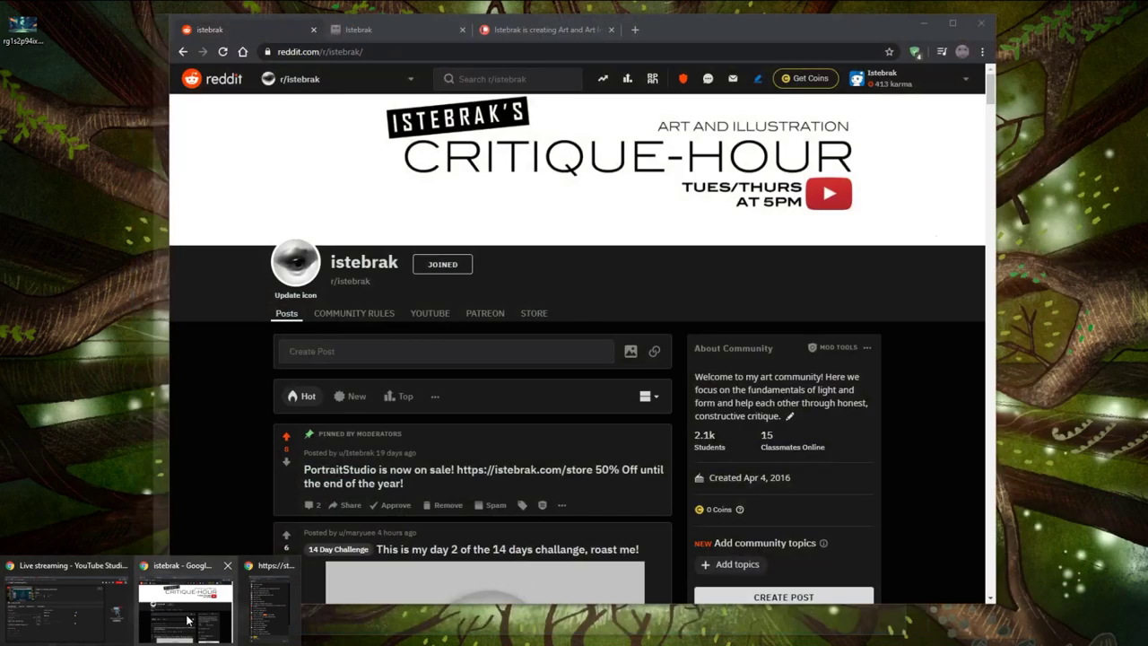
View the istebrak.com site and open r/istebrak from its Reddit icon in a new tab
left_click(741, 5)
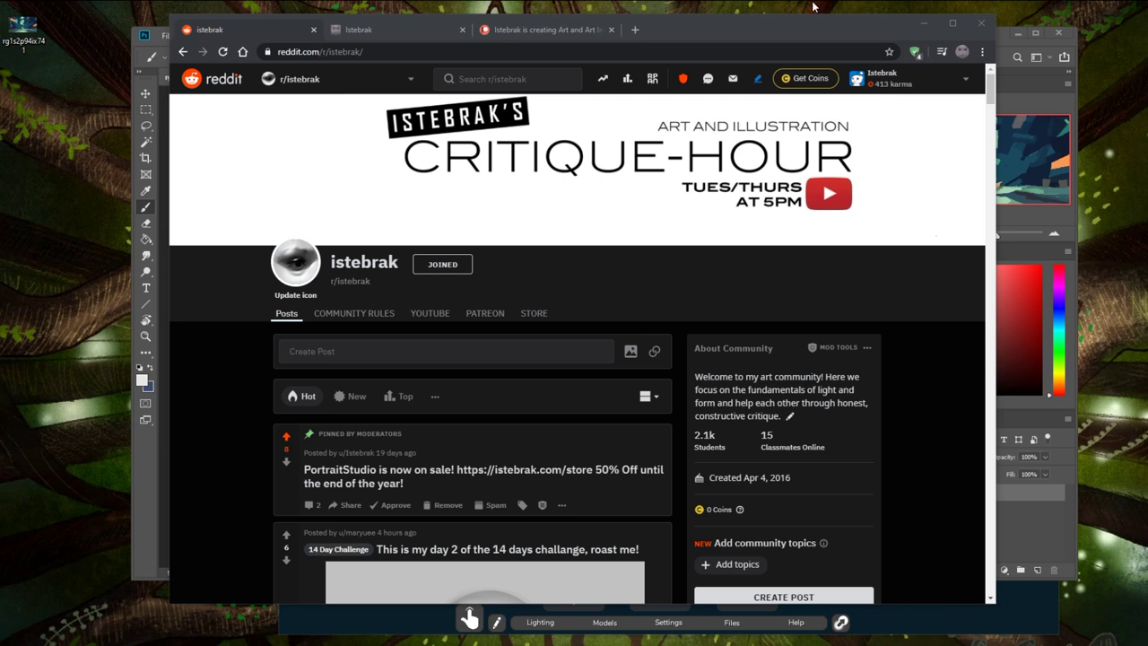
left_click(389, 27)
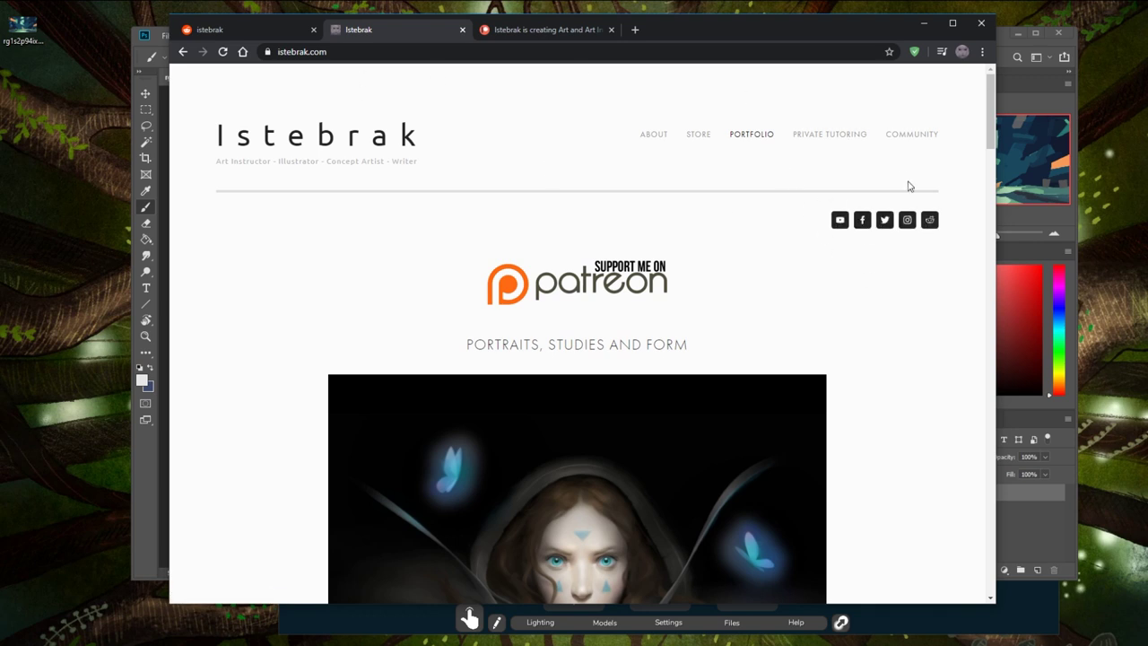
left_click(931, 221)
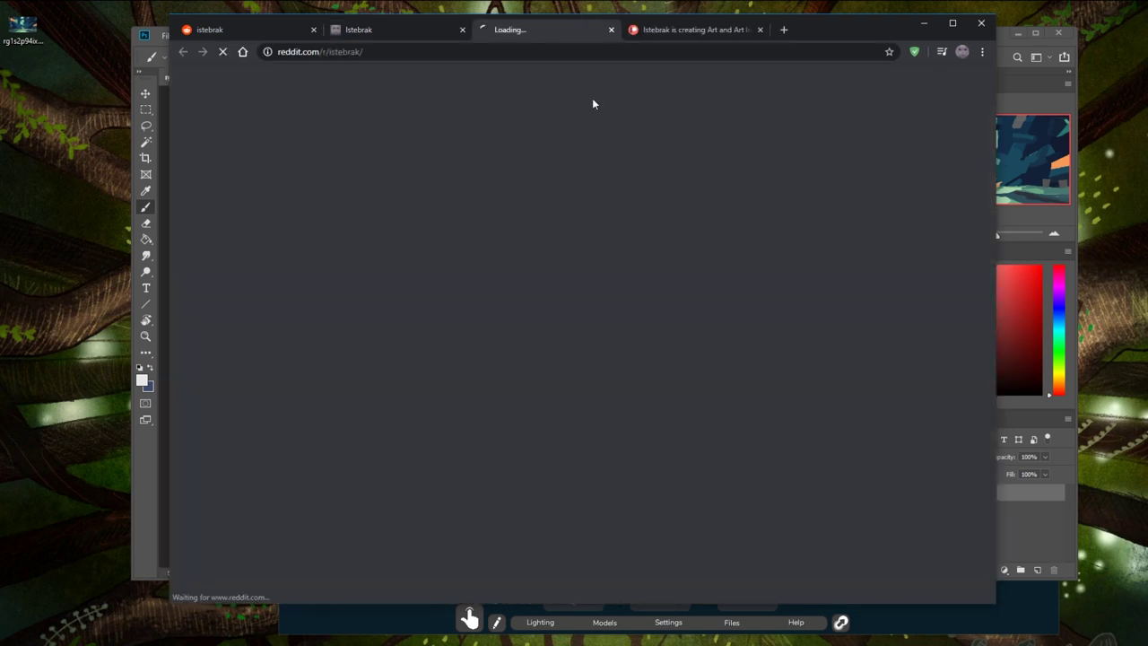
Wait on the new tab until r/istebrak loads with its Critique-Hour banner and pinned PortraitStudio post
left_click(550, 5)
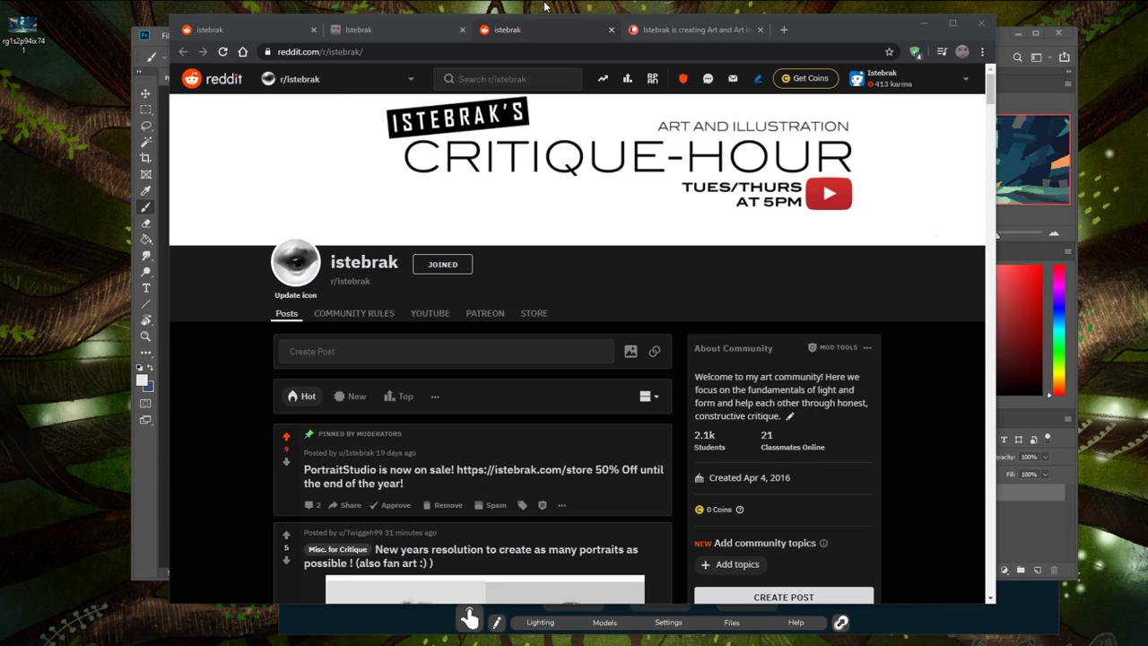
Hide Chrome and maximize Photoshop so the forest painting fills the screen
left_click(925, 23)
double_click(768, 40)
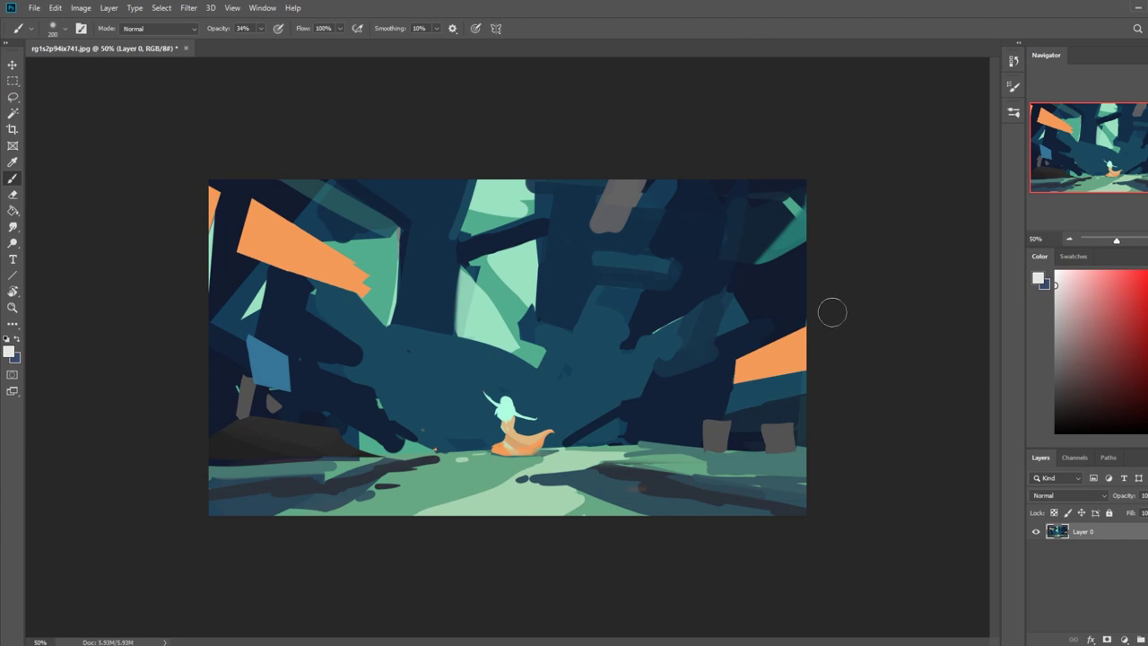
double_click(1099, 530)
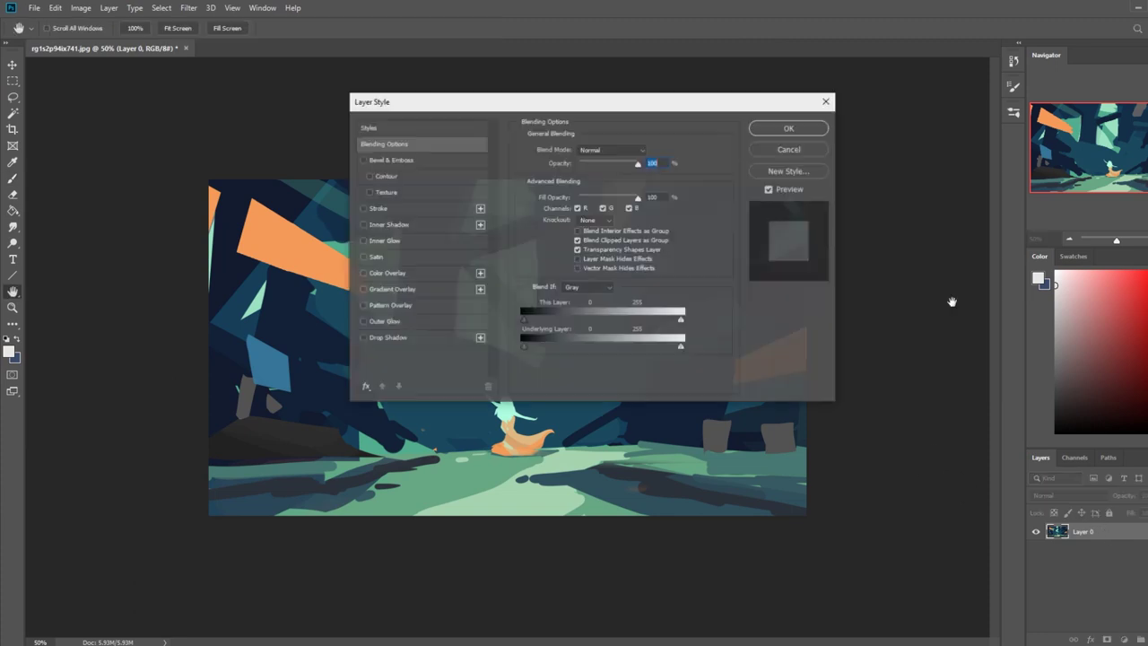
left_click(788, 129)
key("b")
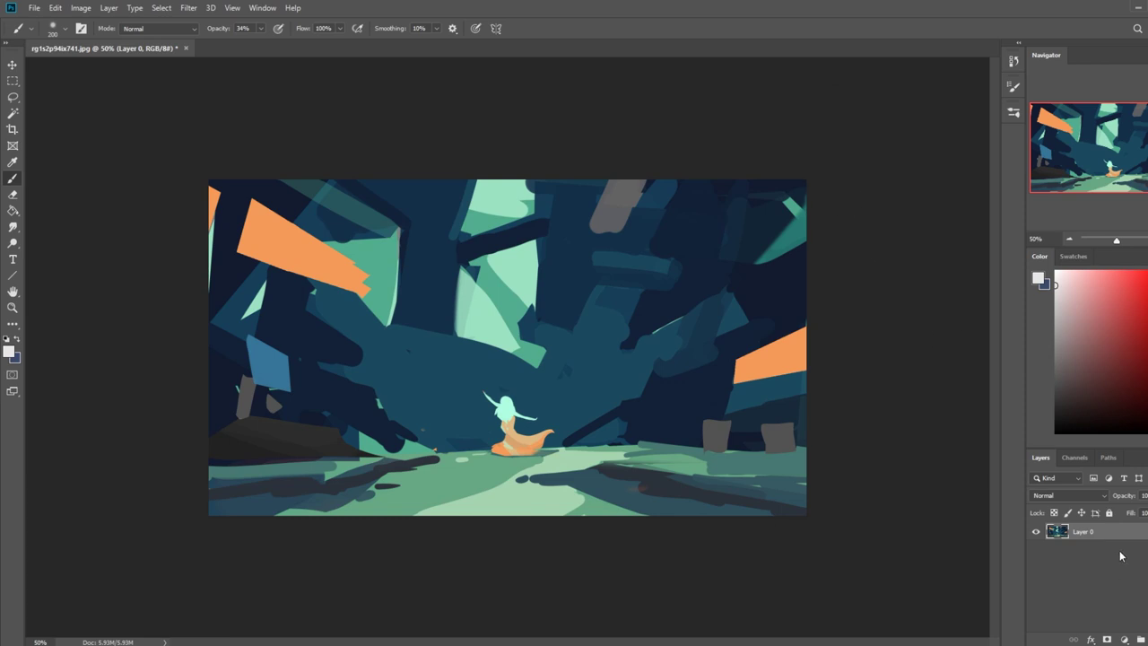
Duplicate Layer 0 and darken the copy with Hue/Saturation, lowering Lightness and raising Saturation
key("ctrl+j")
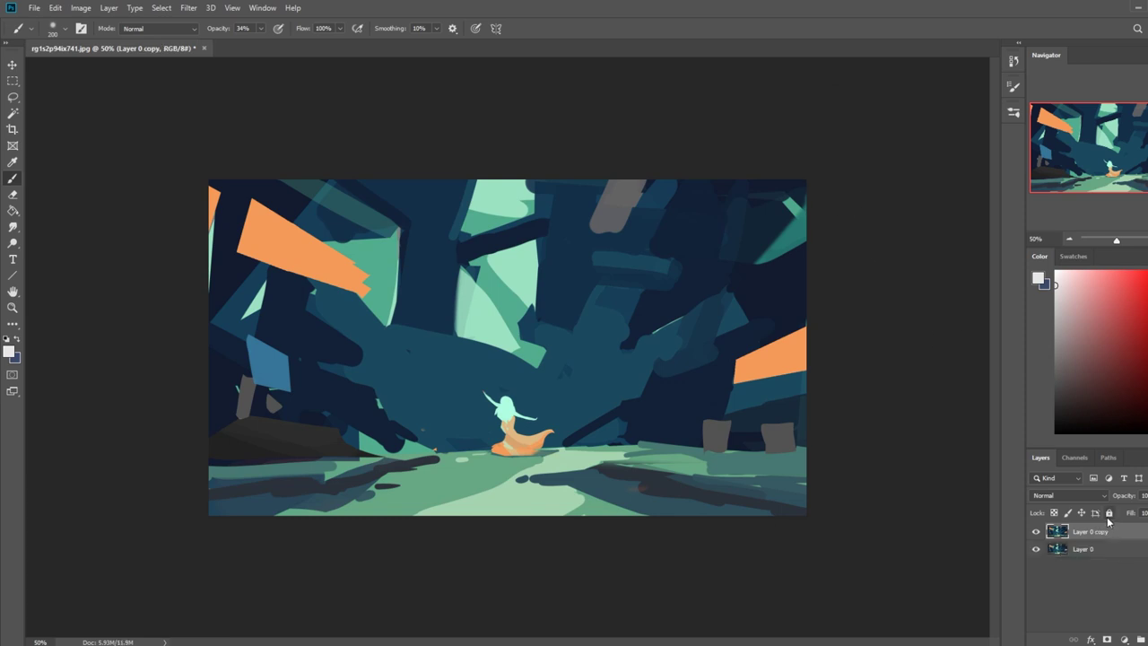
key("ctrl+u")
mouse_move(800, 338)
left_mouse_down()
mouse_move(786, 338)
mouse_move(814, 308)
mouse_move(779, 341)
left_mouse_up()
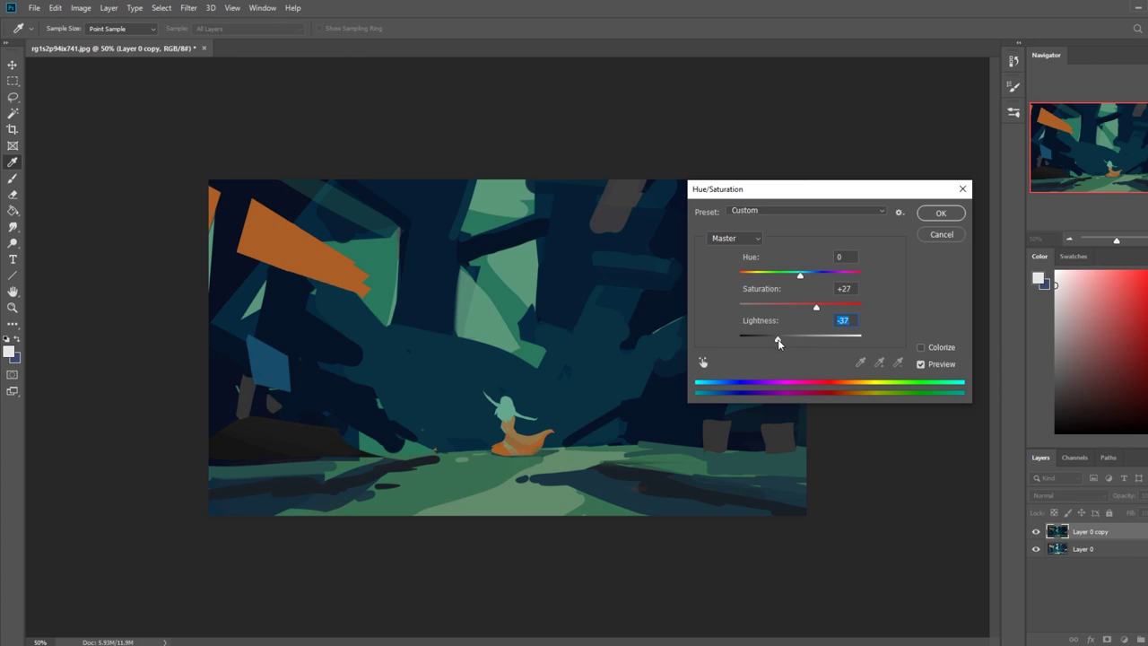
left_click(959, 217)
key("b")
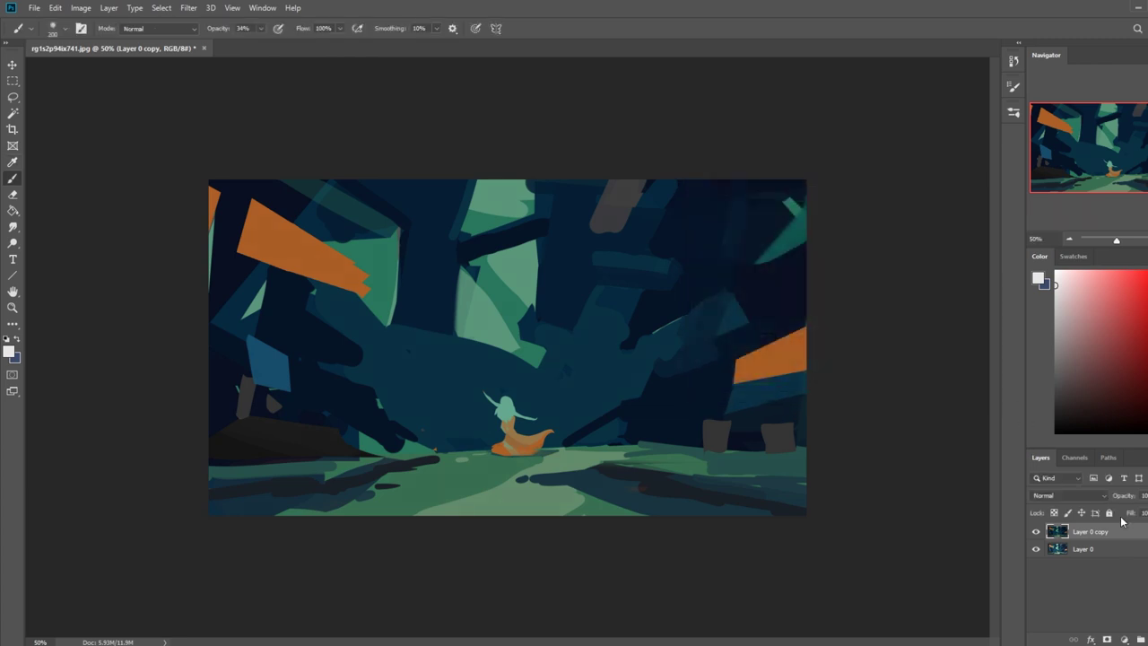
Shift the Layer 0 copy's hue by +4 with a second Hue/Saturation pass
key("ctrl+u")
left_click_drag(802, 278, 805, 277)
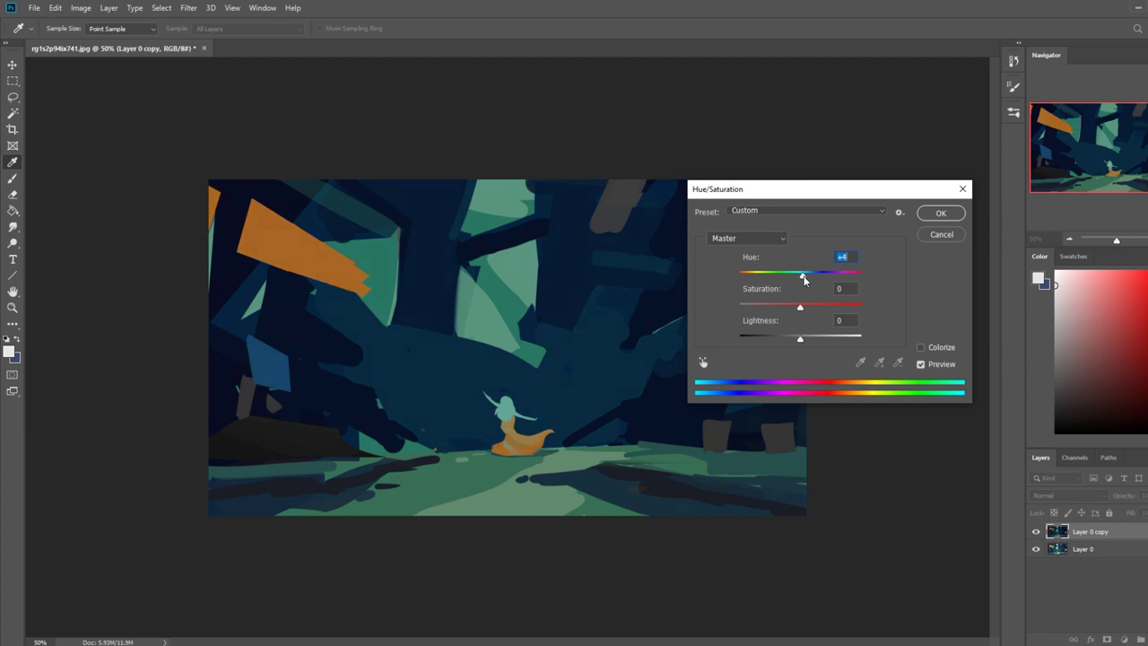
left_click(929, 219)
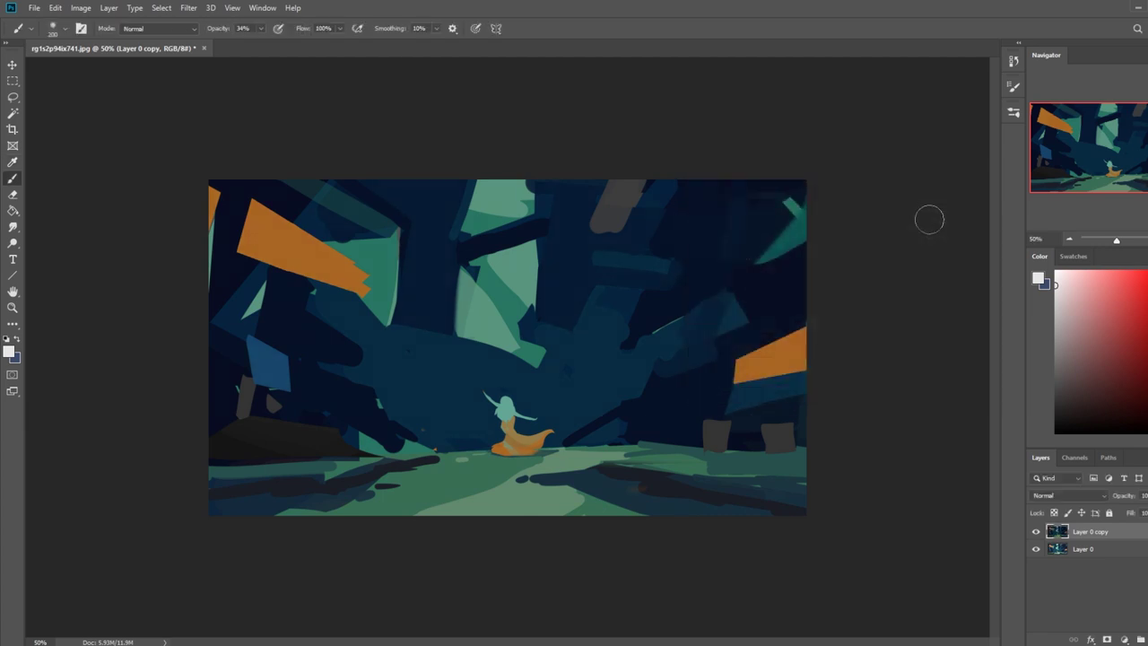
left_click(14, 114)
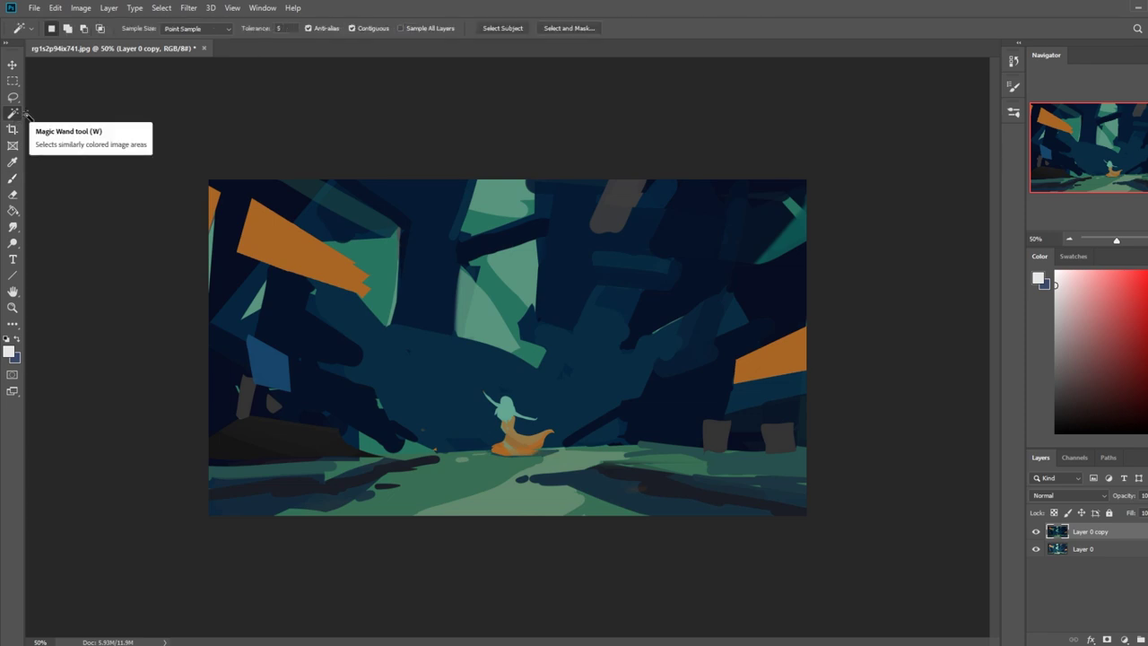
Cut a slanted polygonal beam over the figure from Layer 0 copy to reveal a pale light shaft, then deselect
right_click(12, 96)
left_click(54, 108)
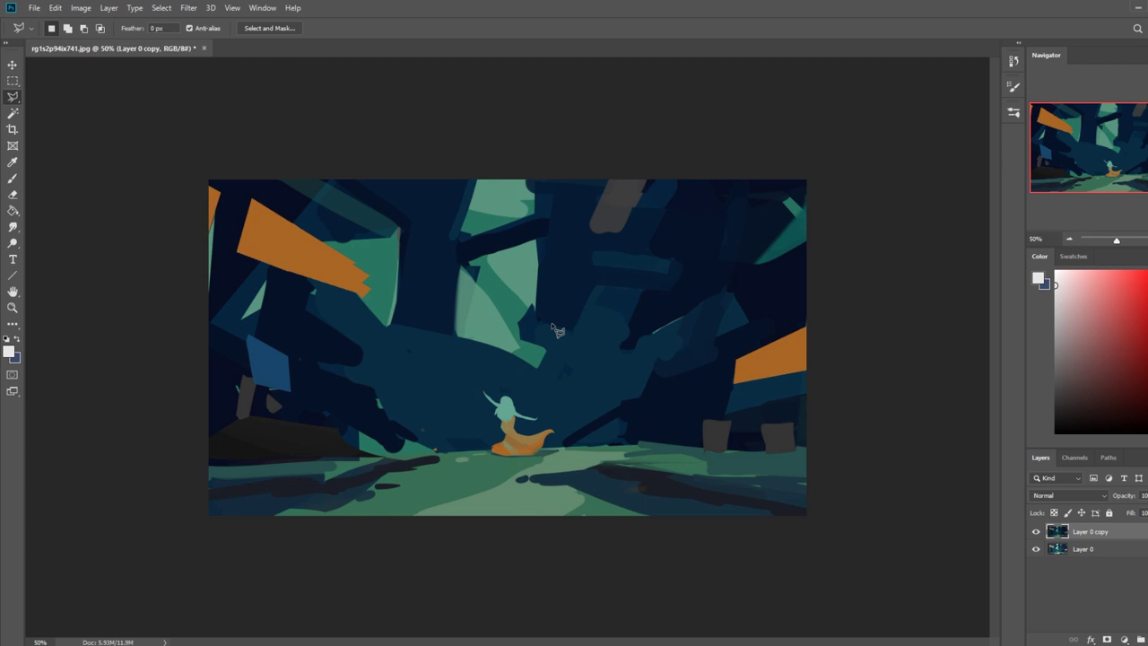
left_click(572, 268)
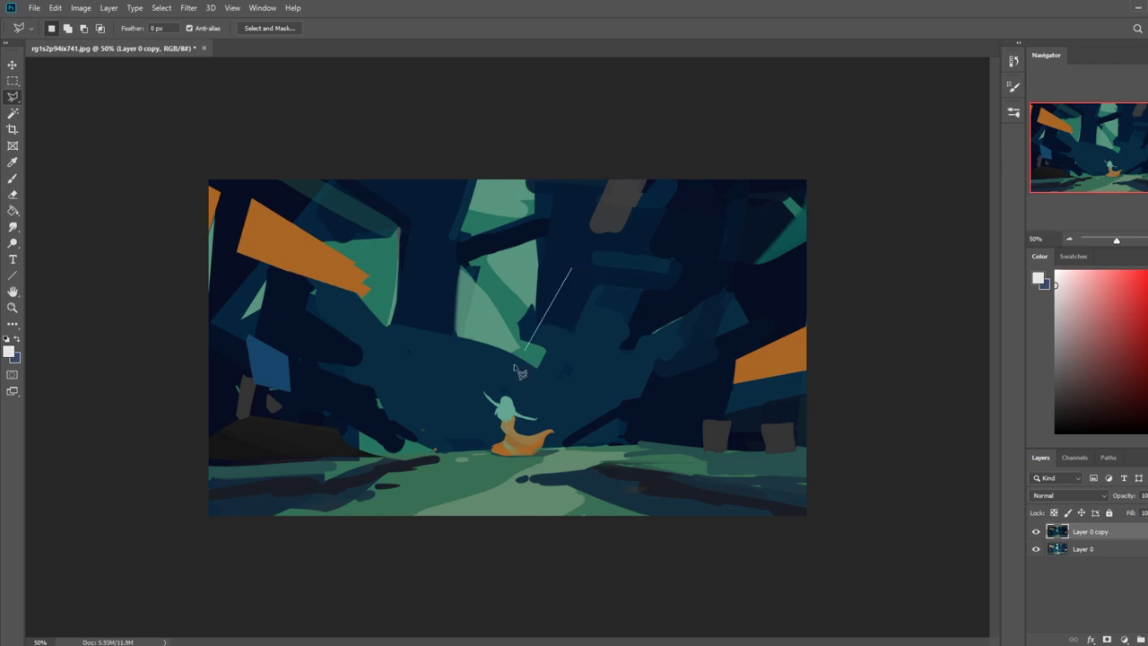
left_click(435, 453)
left_click(502, 477)
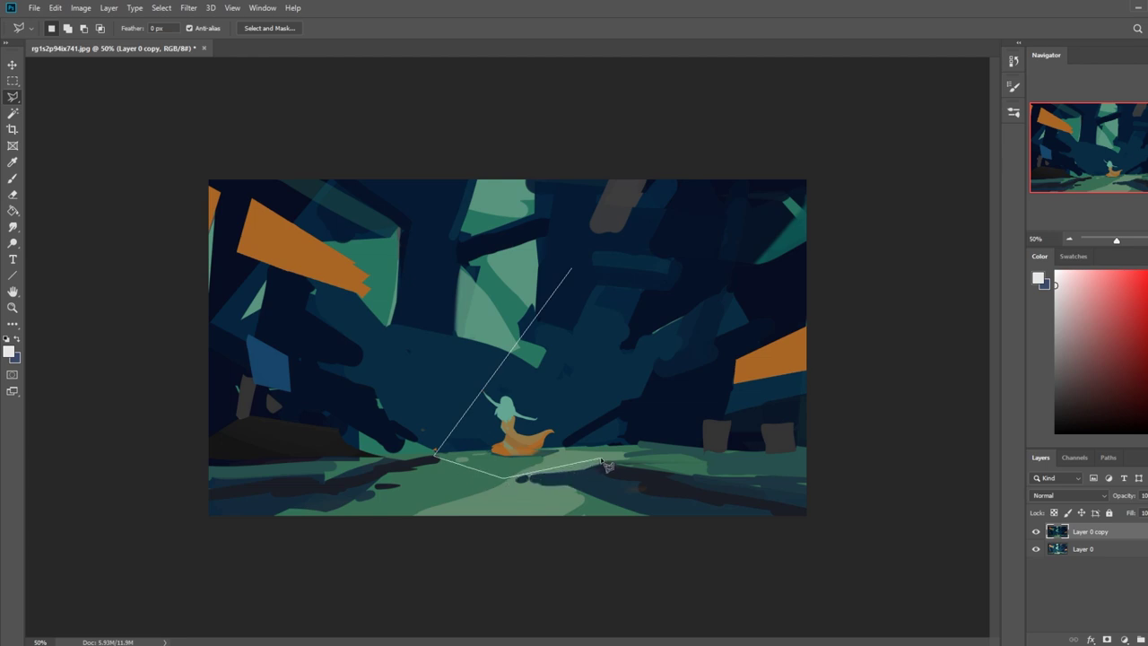
left_click(587, 467)
left_click(597, 444)
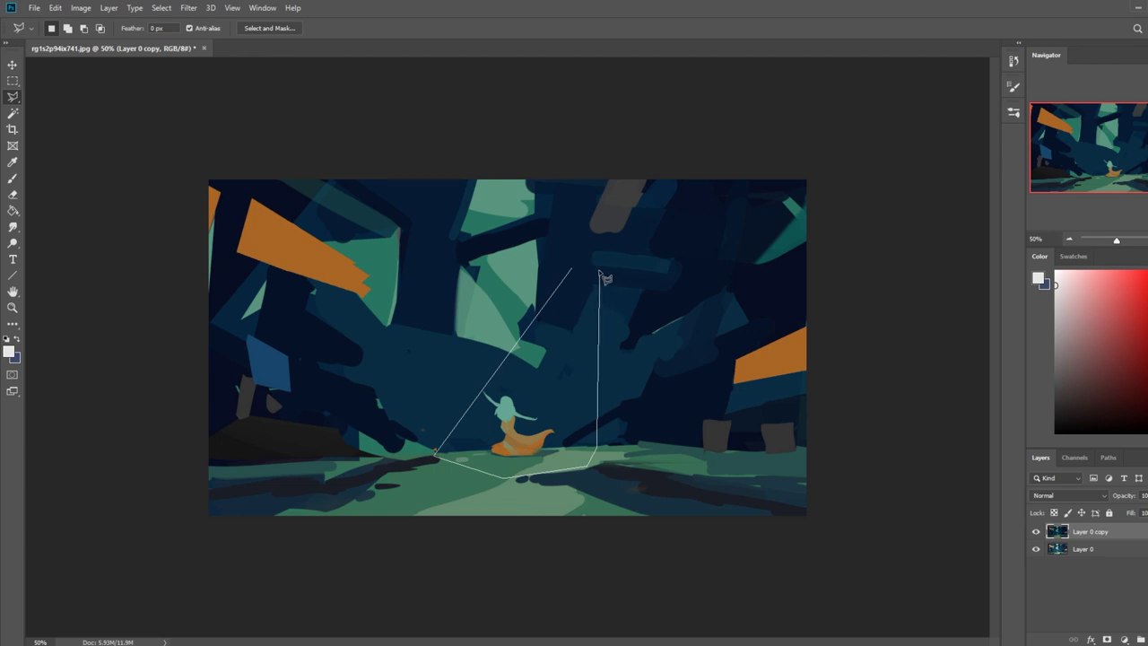
double_click(595, 269)
key("Delete")
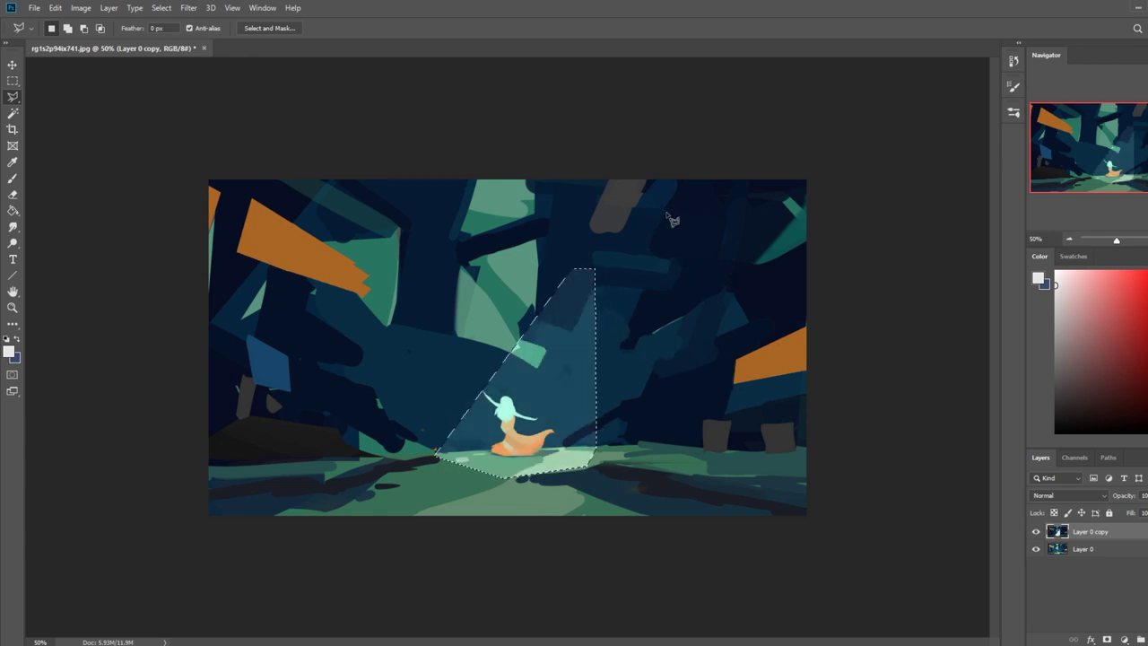
key("ctrl+d")
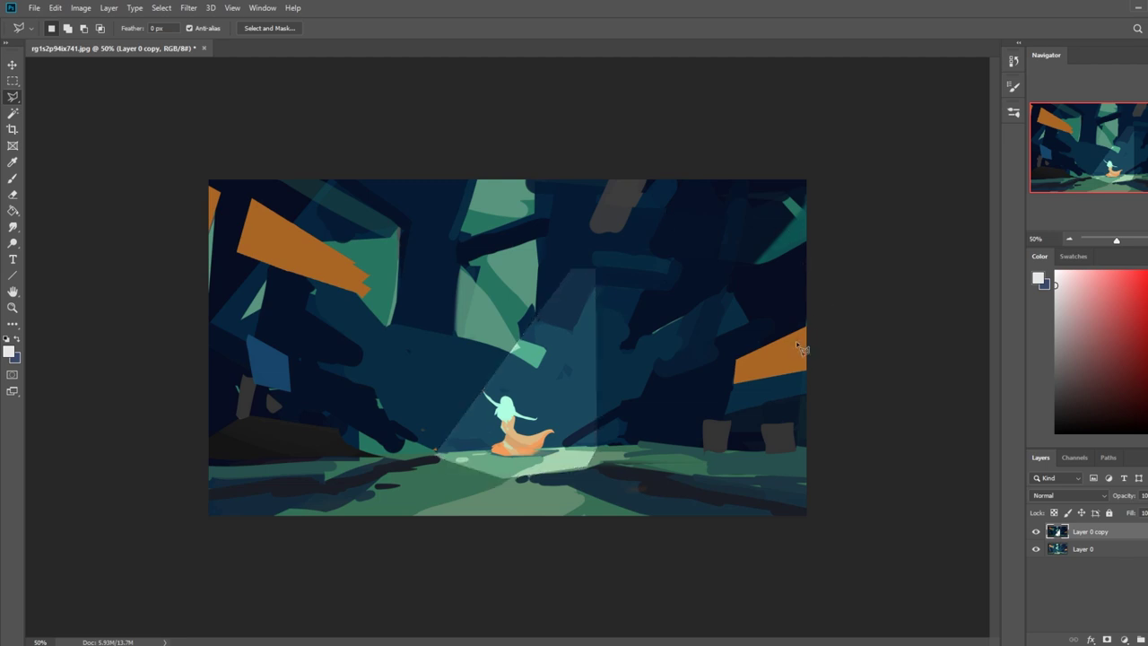
key("ctrl")
key("alt")
Outline a wider diagonal beam onto the seated figure with the Polygonal Lasso, brighten it, and deselect
key("b")
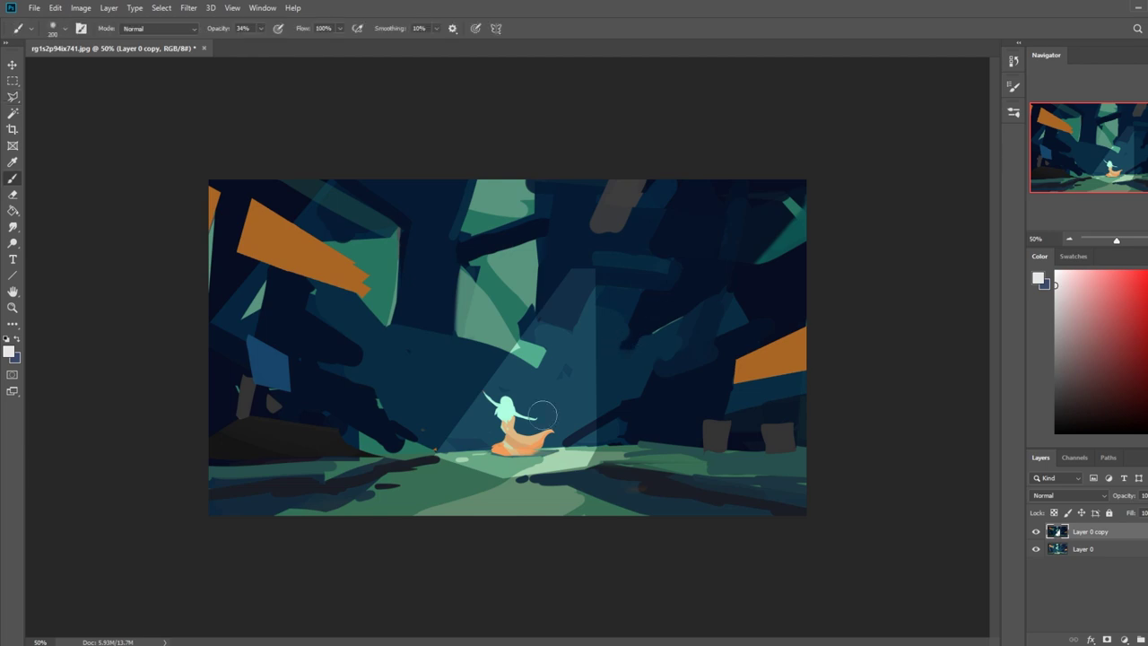
key("ctrl+z")
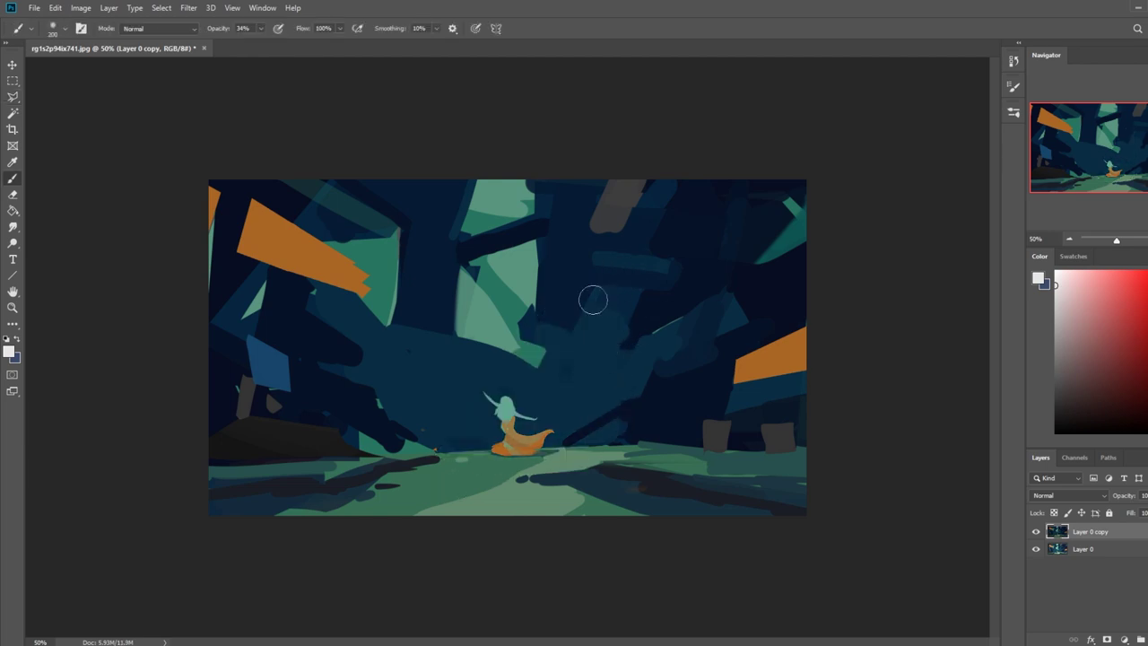
left_click(12, 96)
left_click(579, 287)
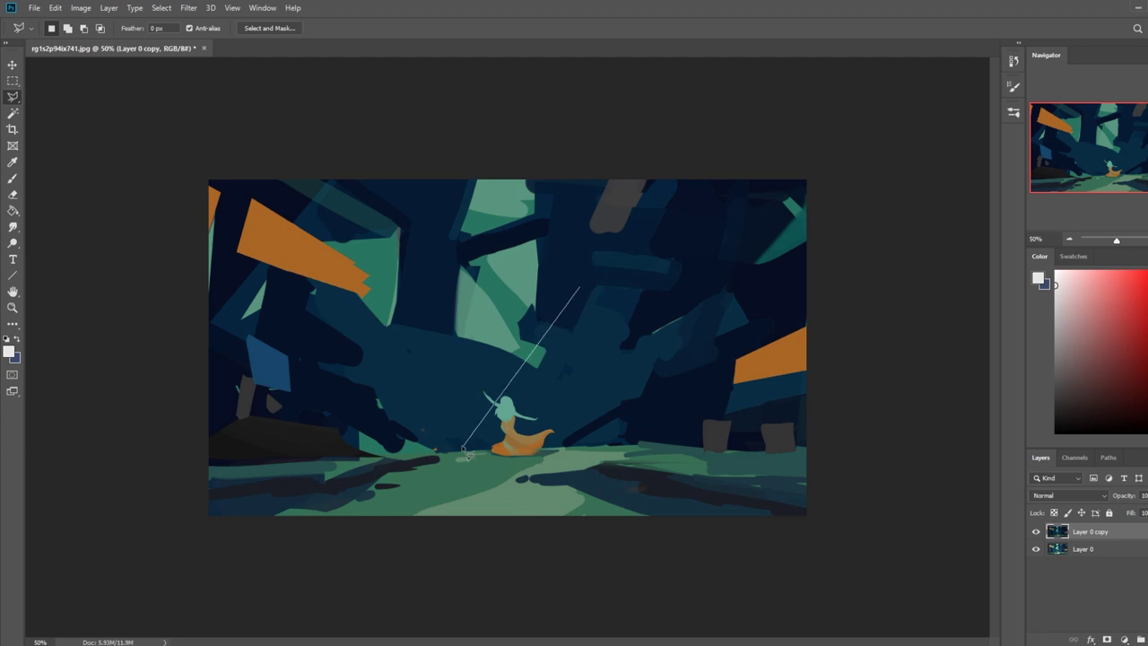
left_click(446, 455)
left_click(452, 469)
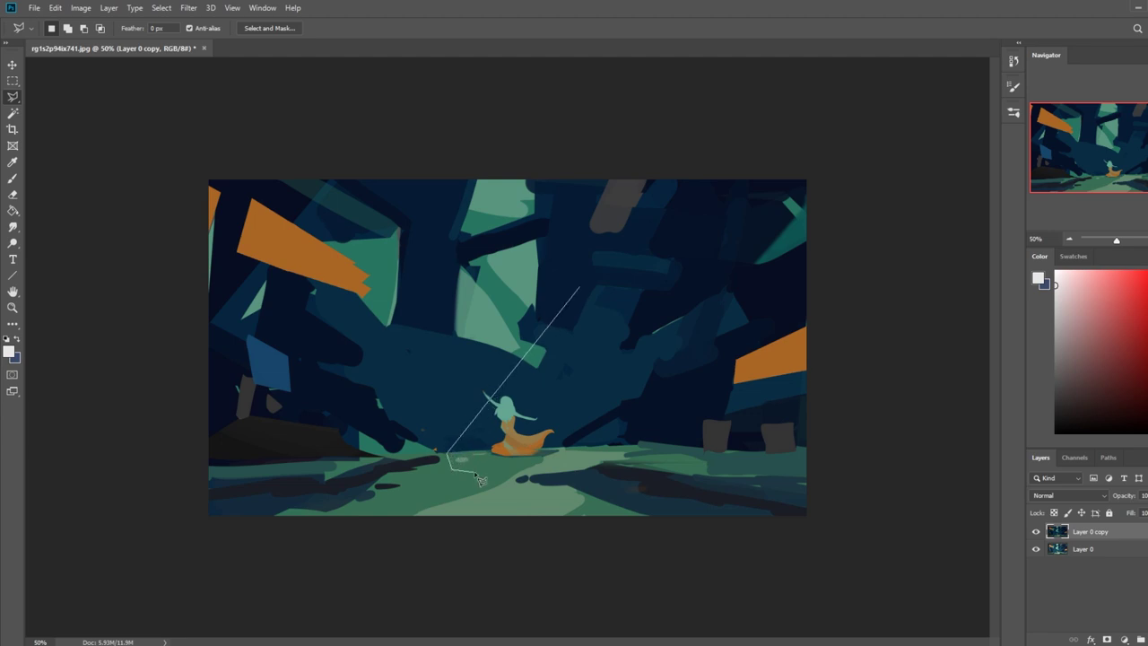
left_click(528, 477)
double_click(603, 463)
key("Delete")
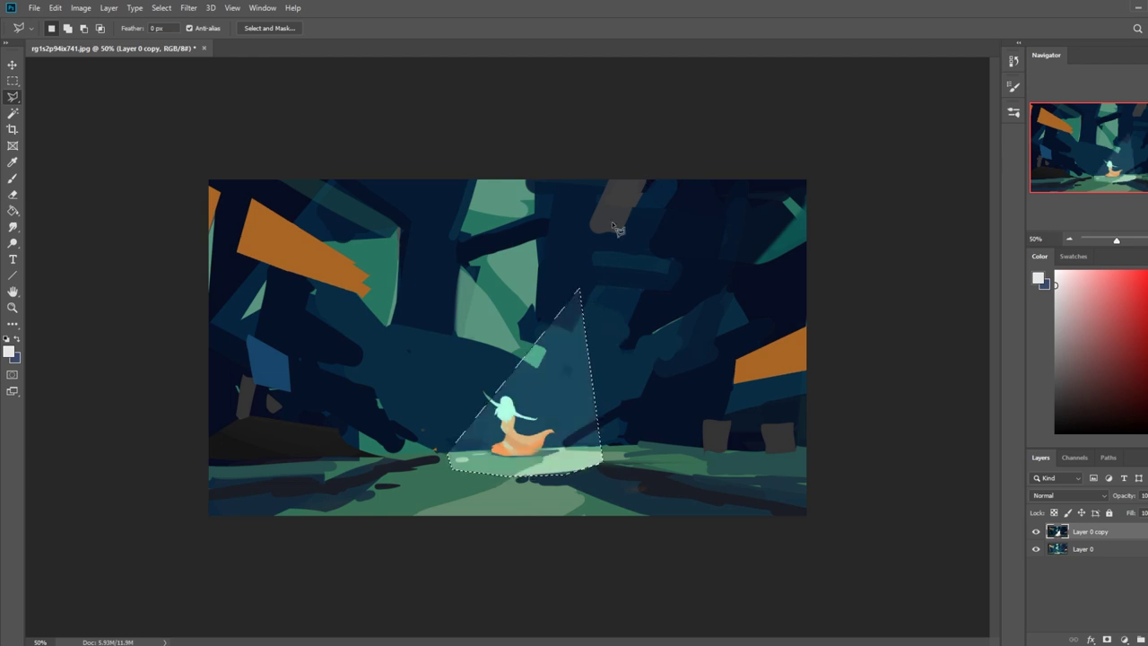
key("m")
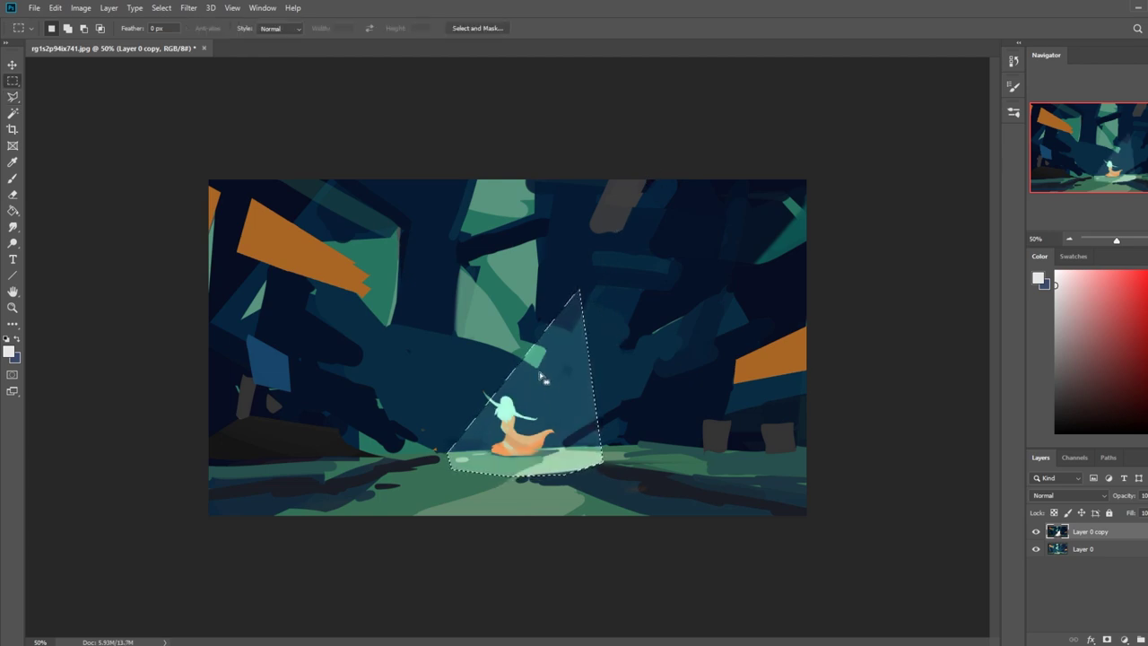
left_click(601, 371)
Preview a 6.8 px Gaussian Blur, cancel it, and switch to the Blur tool to soften edges by hand
left_click(208, 8)
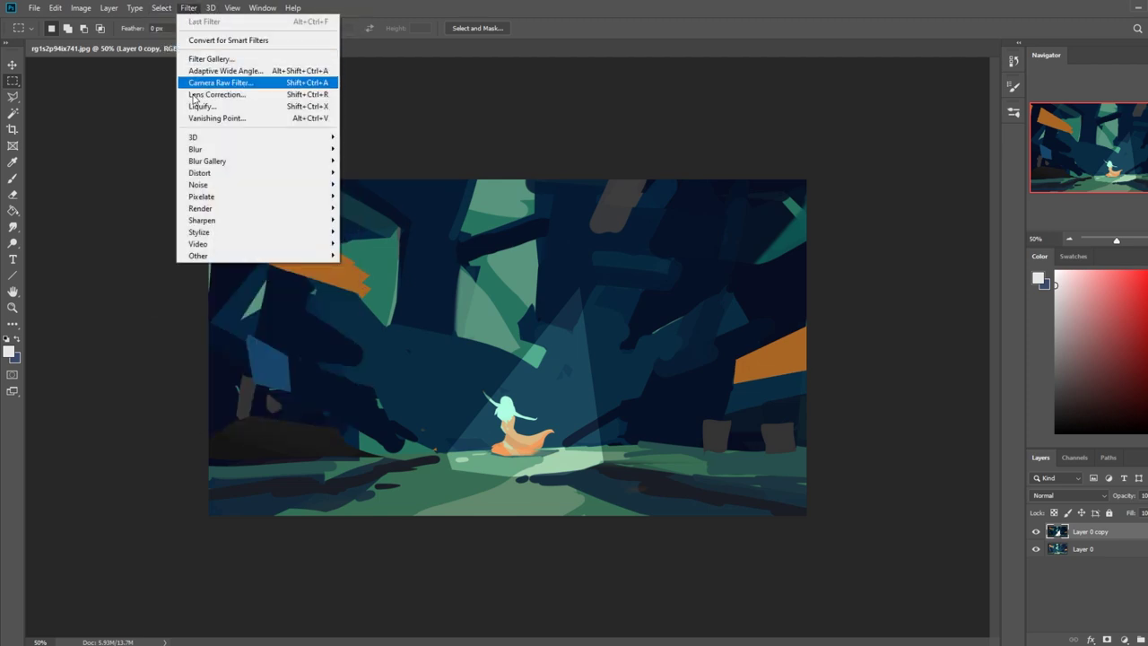
mouse_move(198, 149)
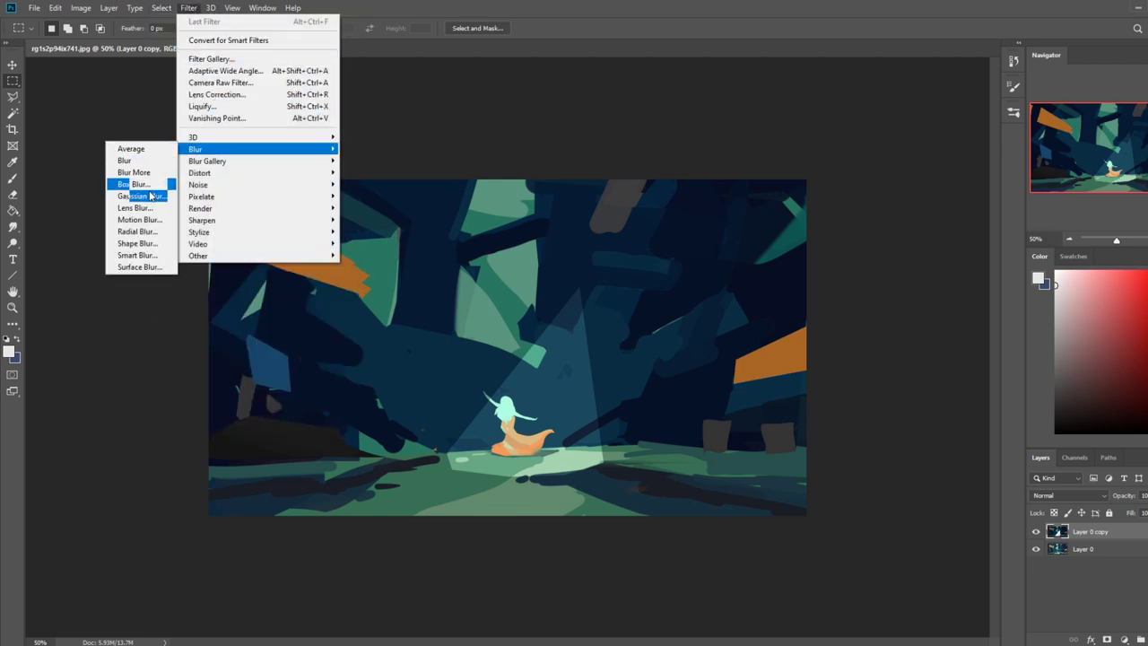
left_click(143, 195)
mouse_move(750, 387)
left_mouse_down()
mouse_move(774, 392)
mouse_move(752, 387)
left_mouse_up()
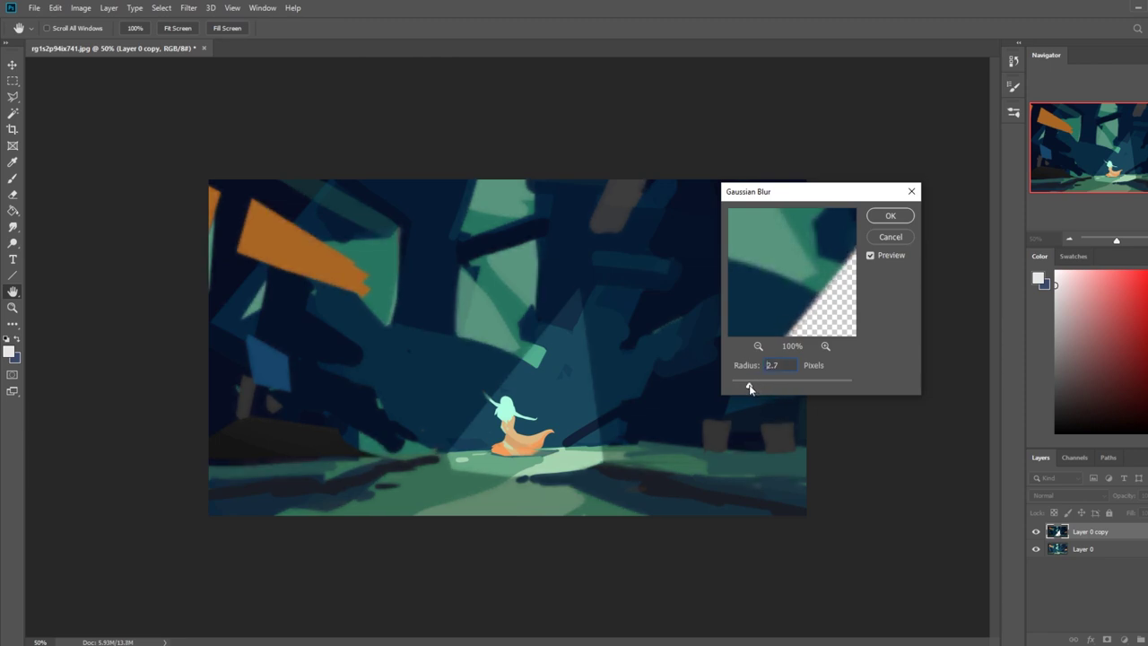
left_click(889, 237)
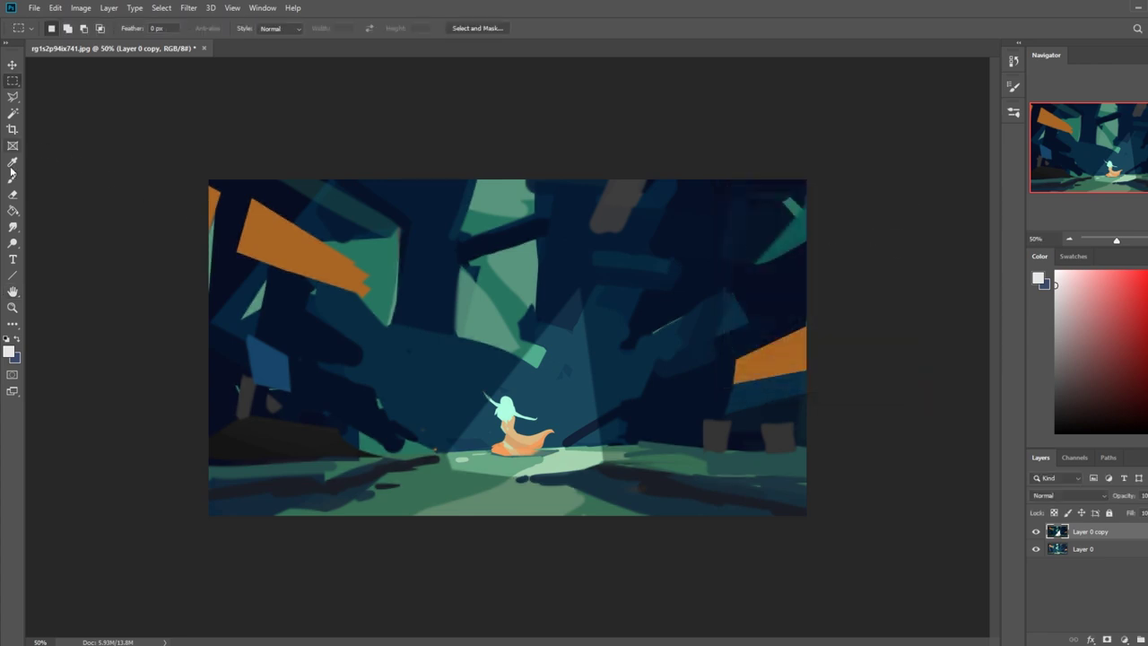
left_click(15, 227)
left_click(59, 227)
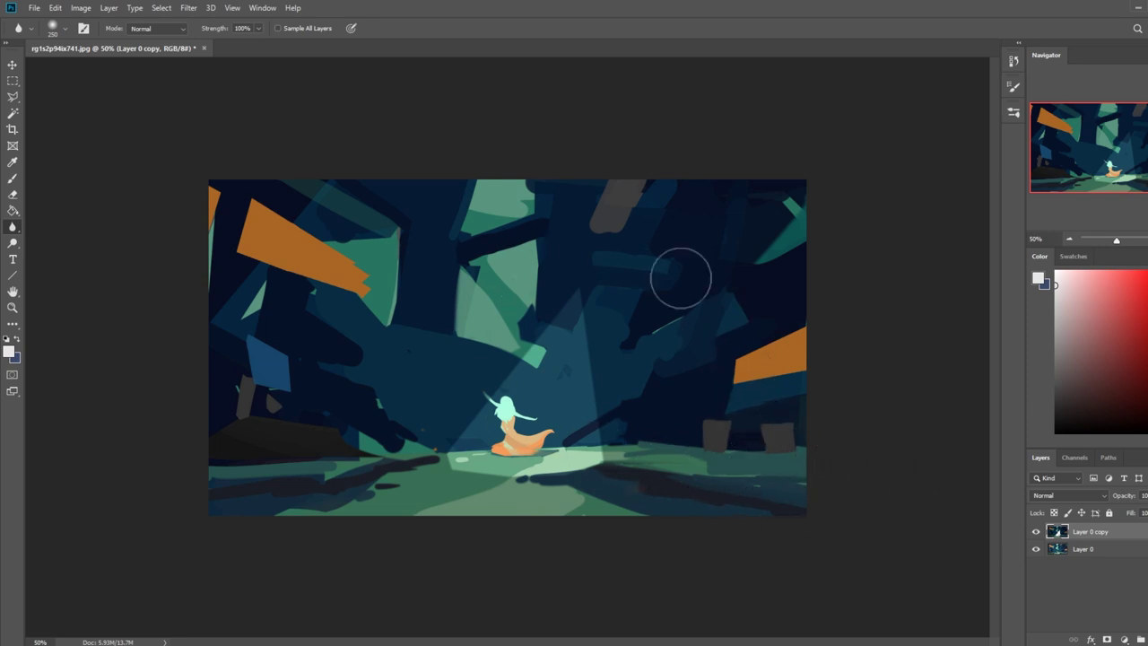
Outline the tall trunk at the top centre with a polygonal lasso selection
key("b")
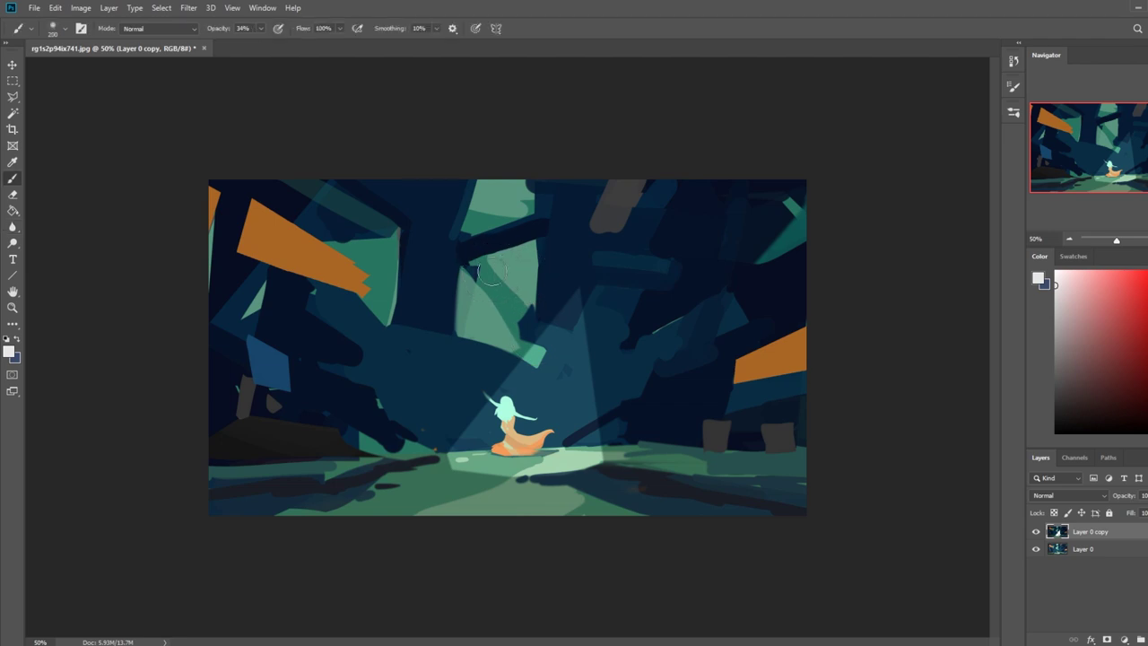
left_click(13, 96)
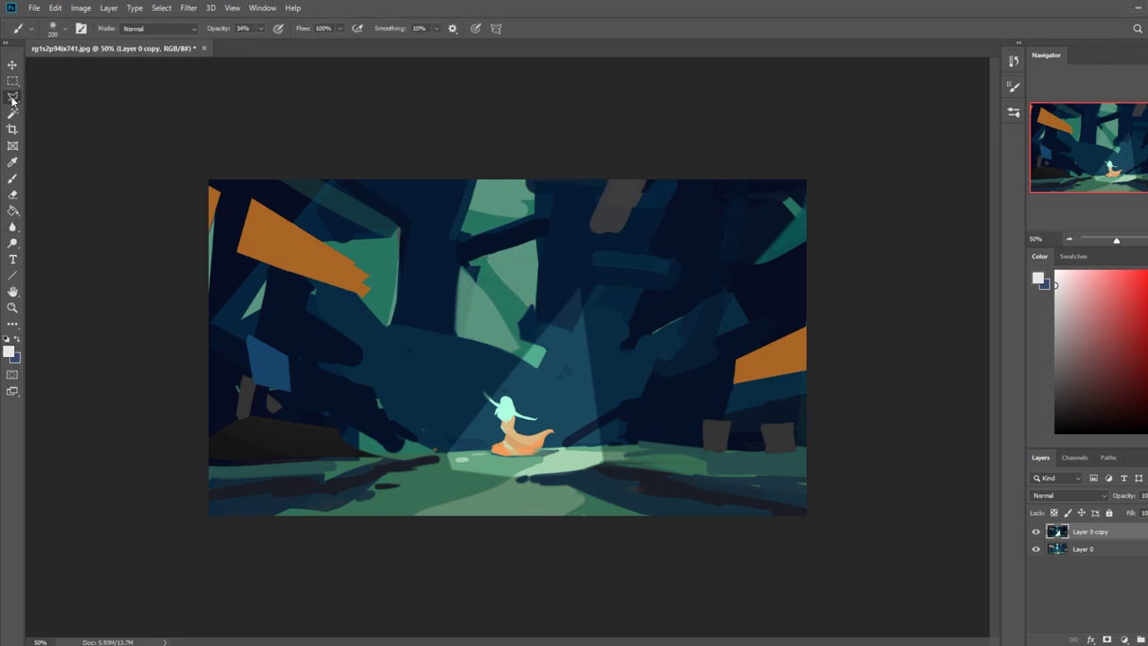
left_click(388, 325)
left_click(417, 219)
left_click(366, 165)
left_click(472, 172)
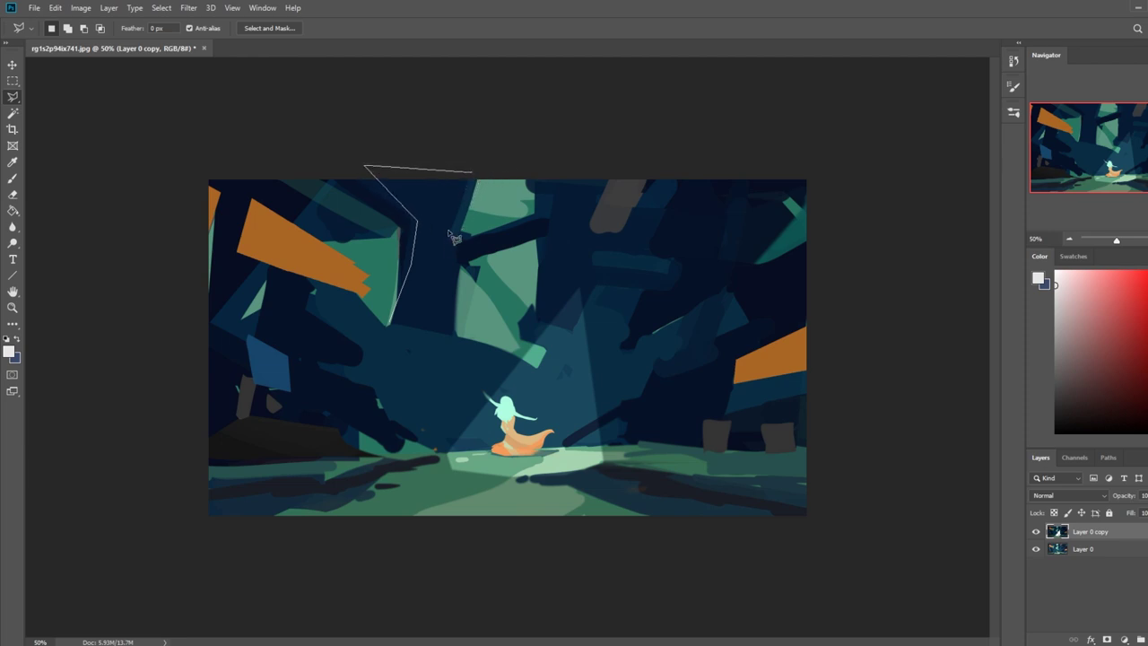
left_click(450, 235)
left_click(453, 350)
left_click(399, 331)
Paint the trunk selection with sampled dark blue using a large brush at 100% opacity, then deselect
key("b")
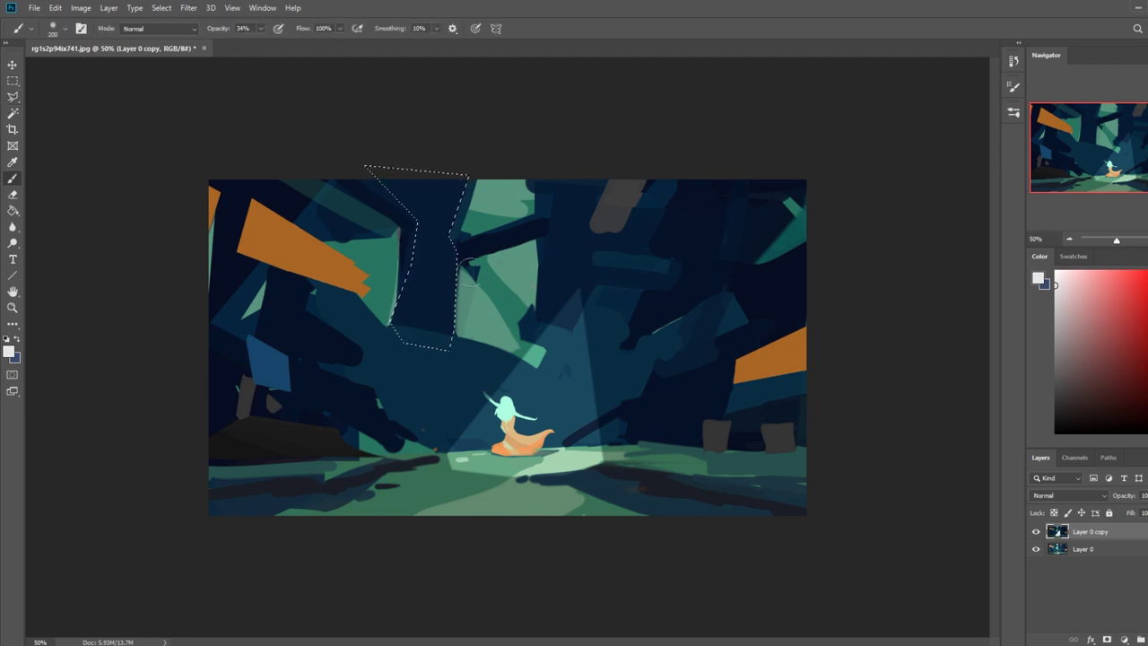
left_click(427, 330, "alt")
key("bracketright")
key("bracketright")
key("bracketright")
key("bracketright")
key("bracketright")
key("bracketright")
key("bracketright")
key("bracketright")
key("bracketright")
key("bracketright")
key("bracketright")
key("bracketright")
left_click(261, 28)
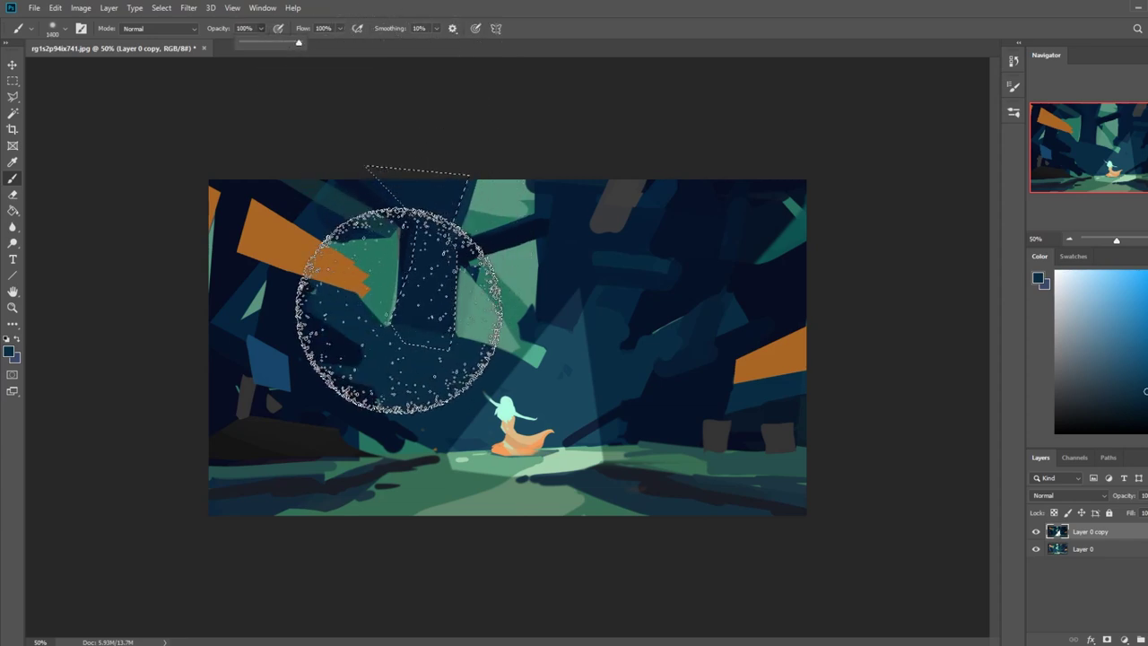
left_click(461, 64)
key("ctrl+d")
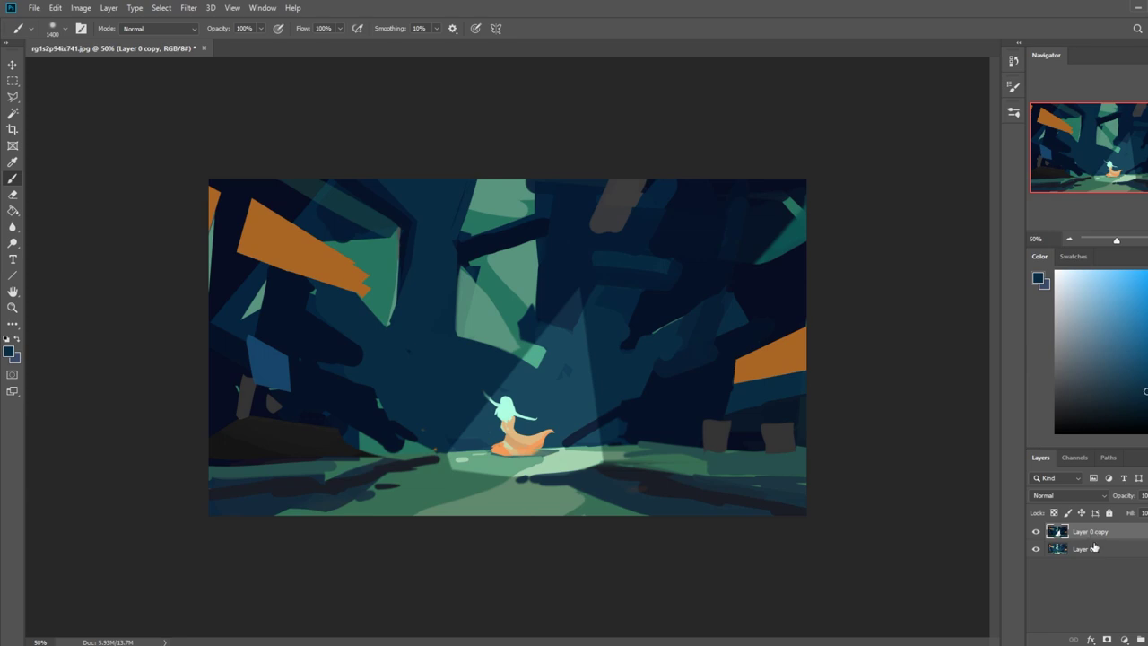
right_click(1121, 531)
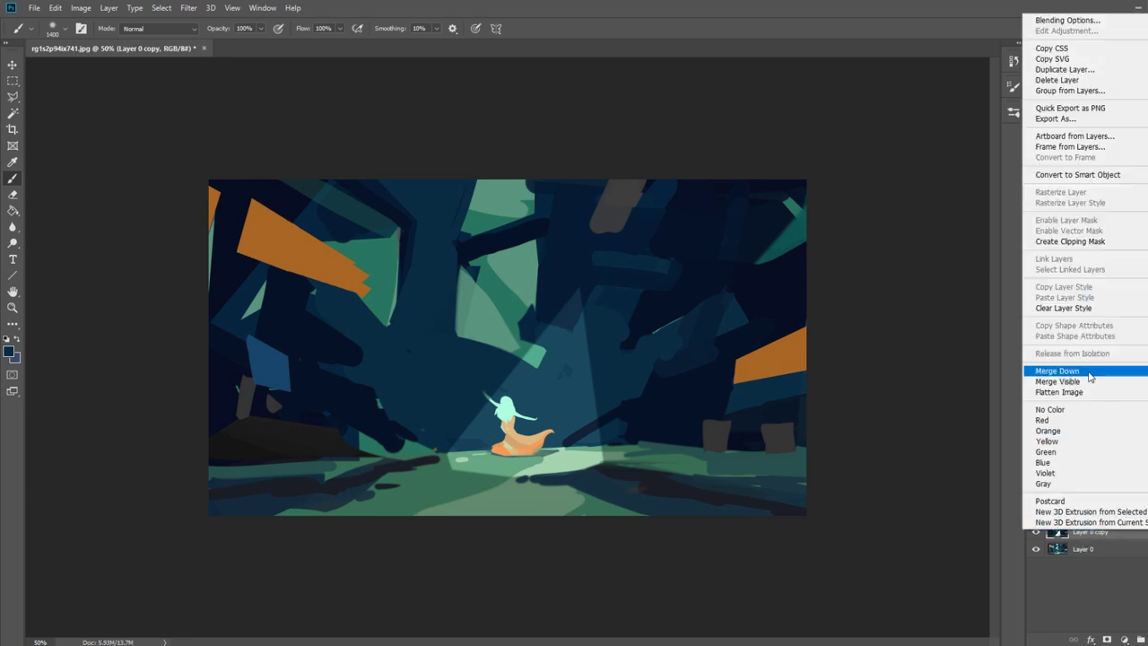
Merge the top layer down into Layer 0 and outline the first upper-right tree area
left_click(1059, 371)
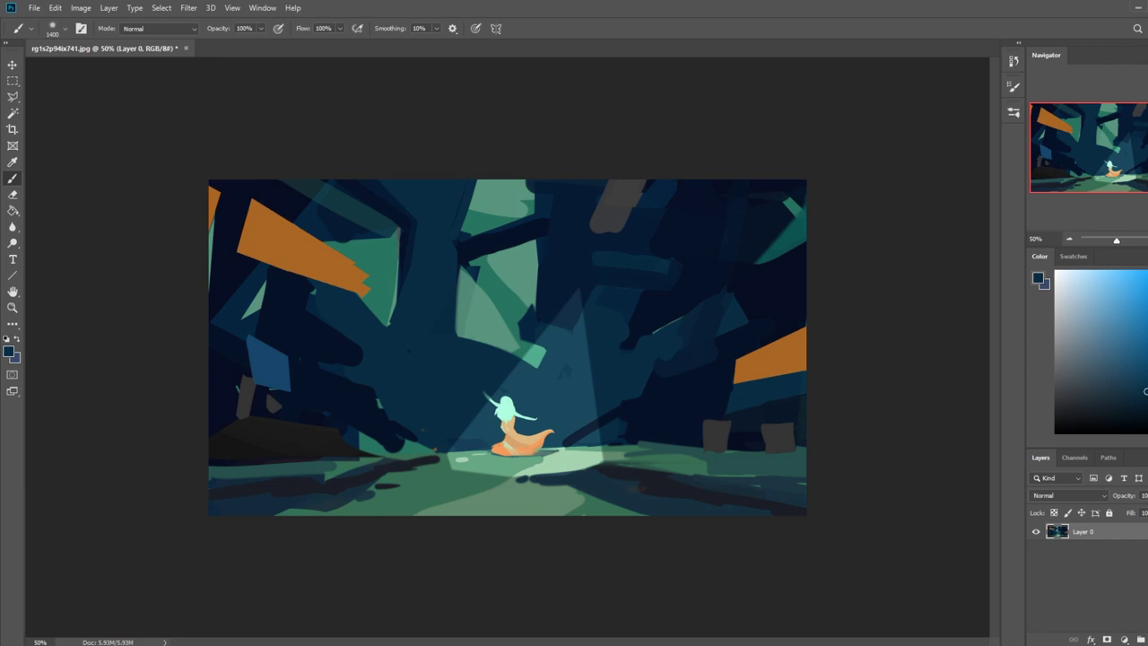
left_click(12, 96)
left_click(762, 177)
left_click(718, 205)
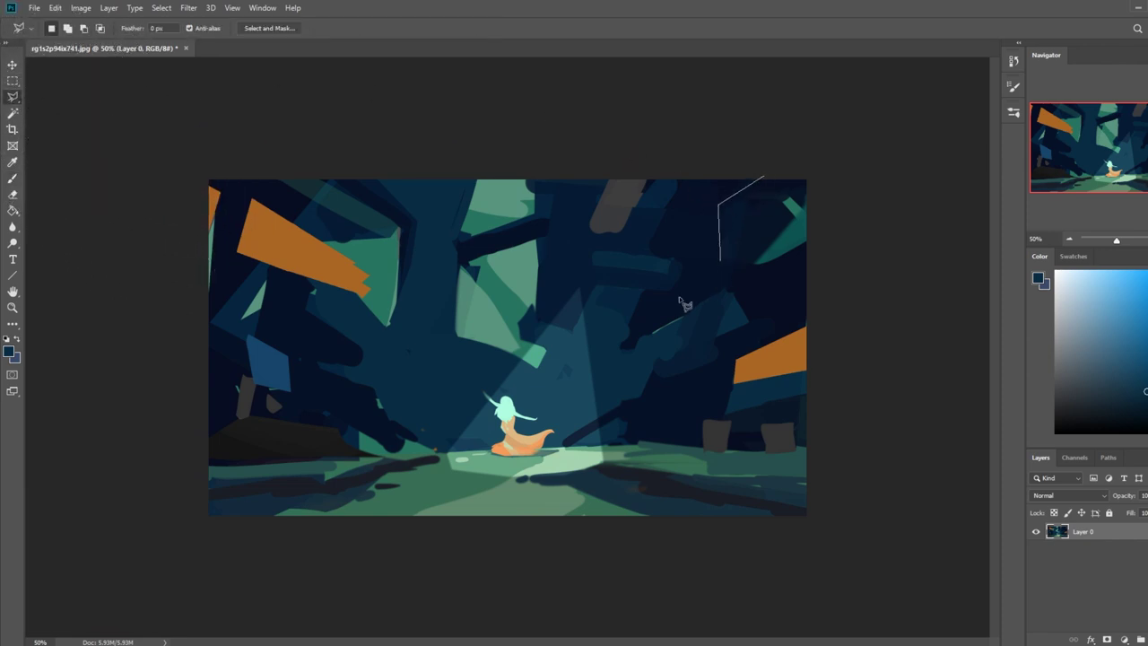
double_click(723, 261)
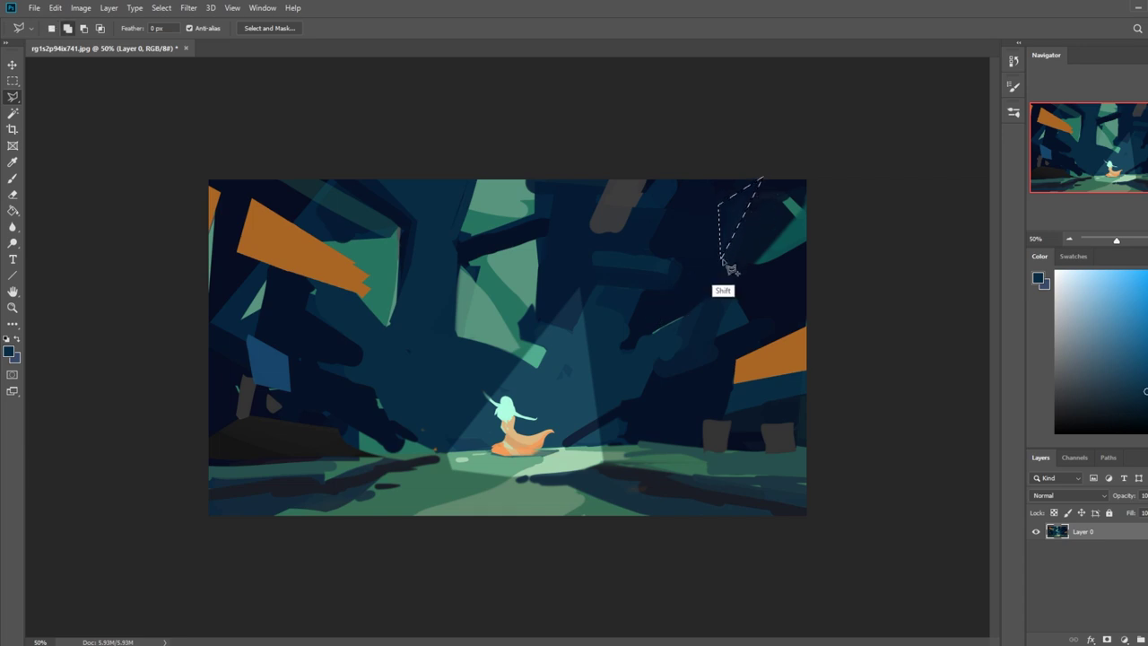
Add the branch area below the upper-right trees to the polygonal selection
left_click(723, 261, "shift")
left_click(690, 296, "shift")
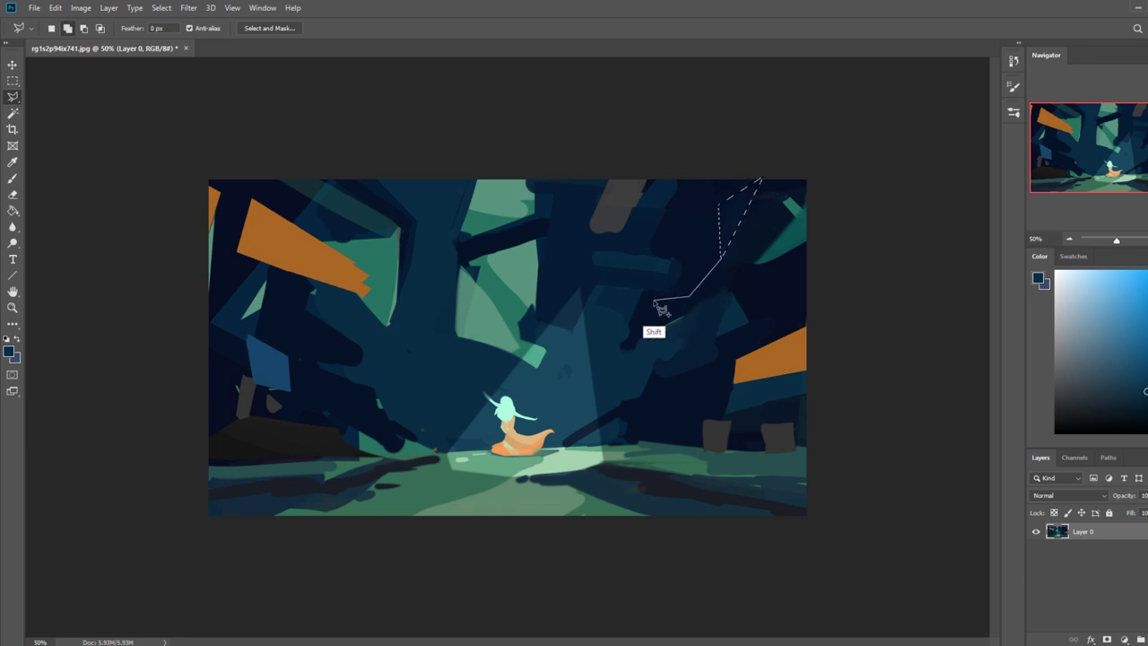
left_click(654, 305, "shift")
left_click(617, 350, "shift")
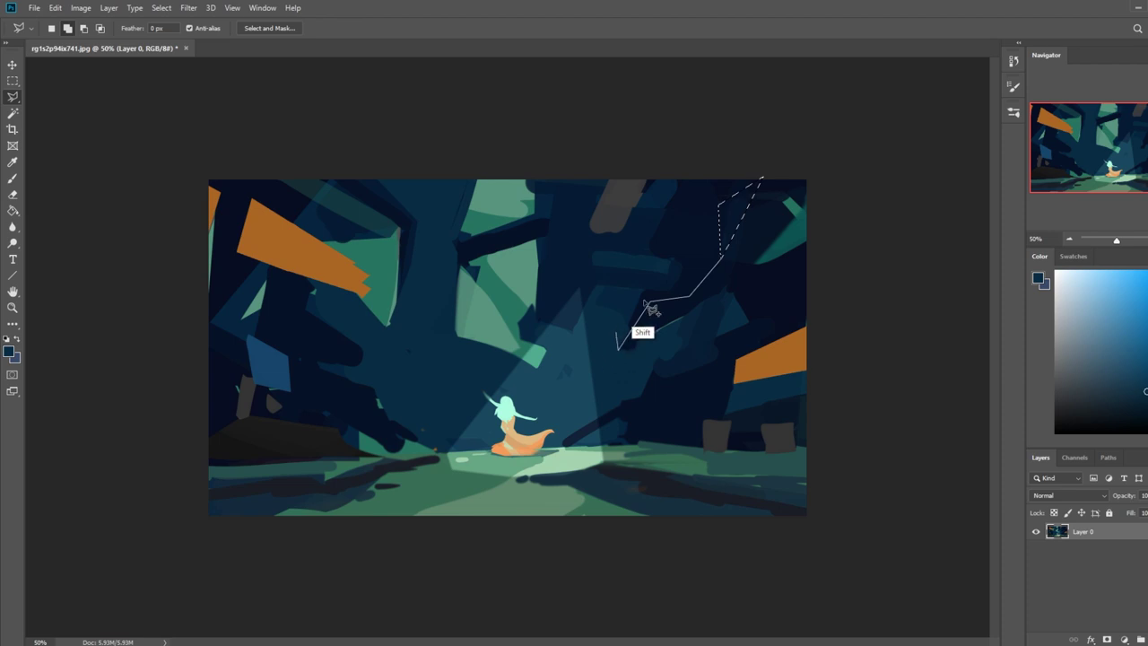
left_click(673, 262, "shift")
left_click(647, 248, "shift")
left_click(679, 185, "shift")
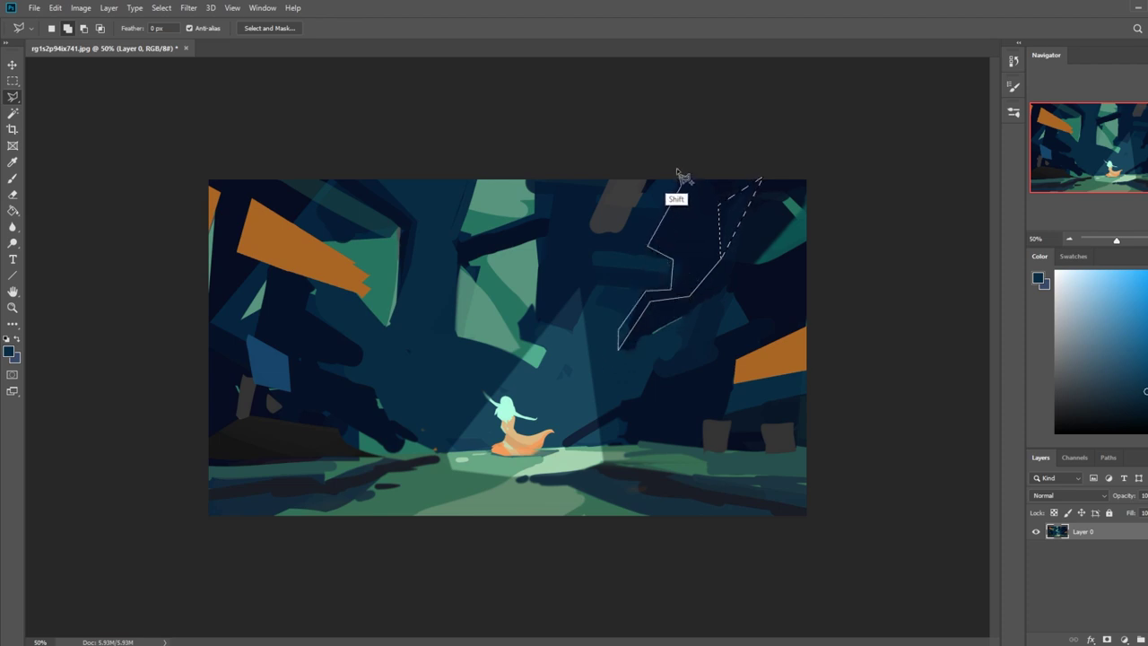
left_click(761, 180, "shift")
Add a final top area to the selection, paint it dark navy, and deselect
left_click(679, 175, "shift")
left_click(721, 256, "shift")
left_click(760, 171, "shift")
left_click(685, 177, "shift")
key("b")
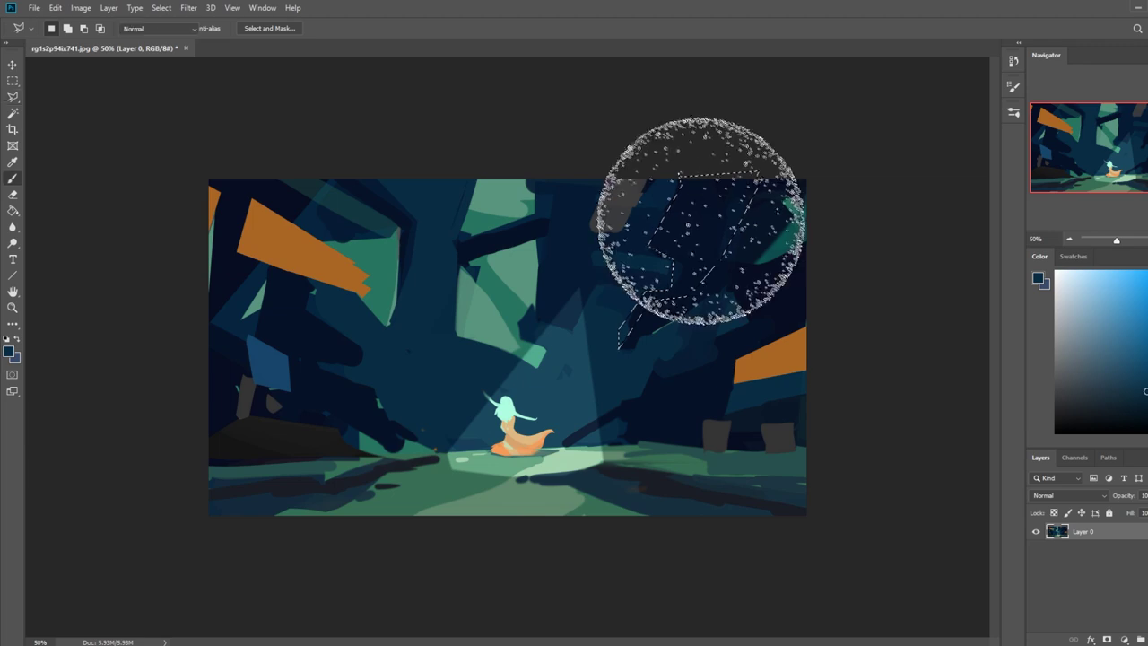
key("ctrl+d")
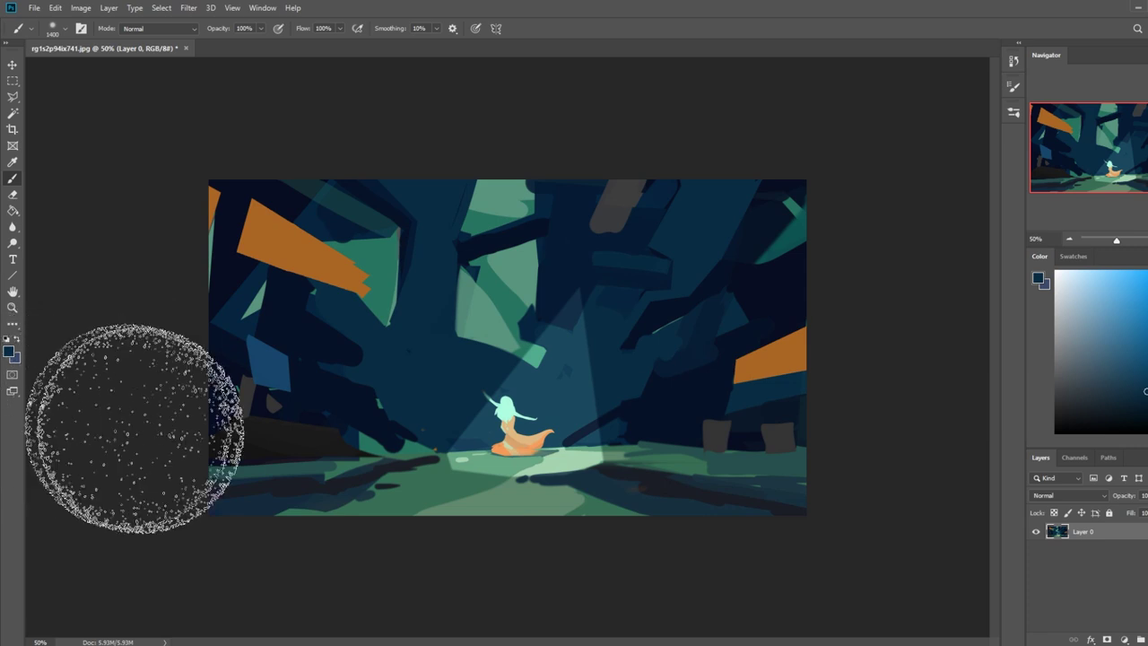
Return to the Brush and look through the brush presets without changing them
key("m")
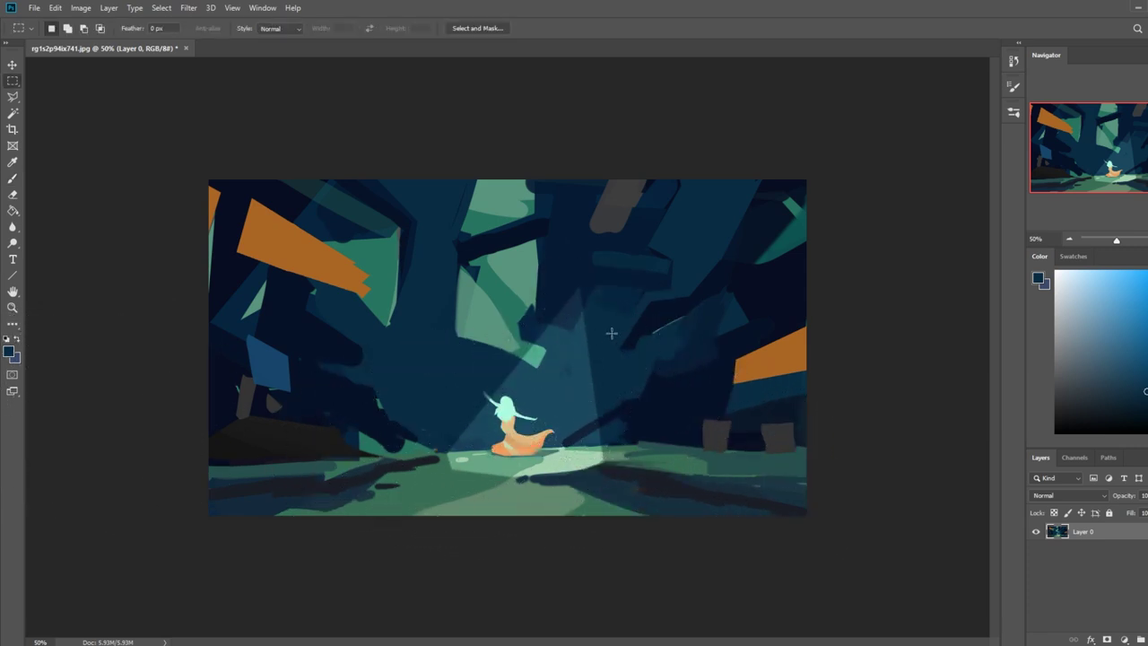
key("b")
right_click(596, 359)
left_click(906, 211)
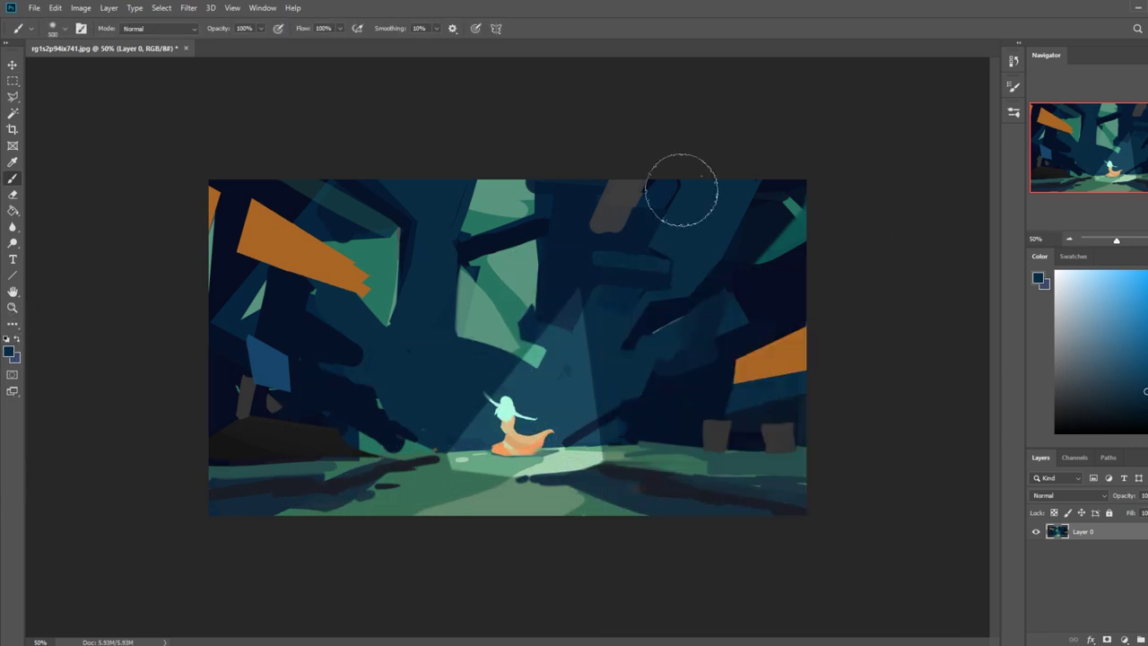
Outline a narrow polygonal strip along the ground behind the seated figure
left_click(13, 95)
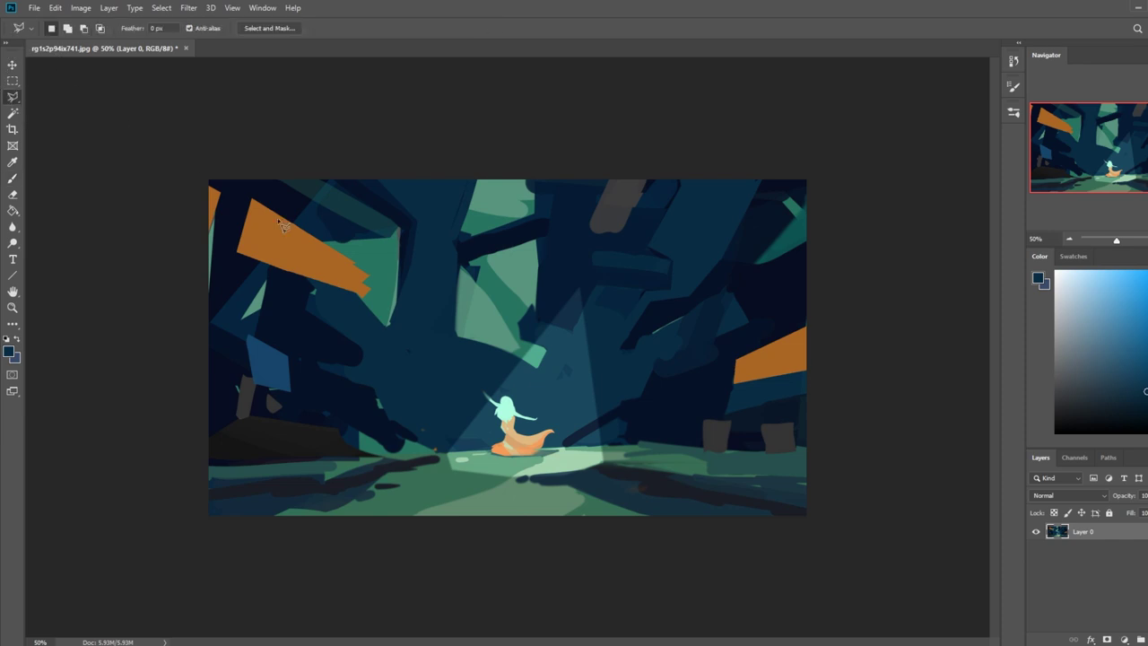
left_click(406, 427)
left_click(631, 419)
key("Escape")
left_click(406, 427)
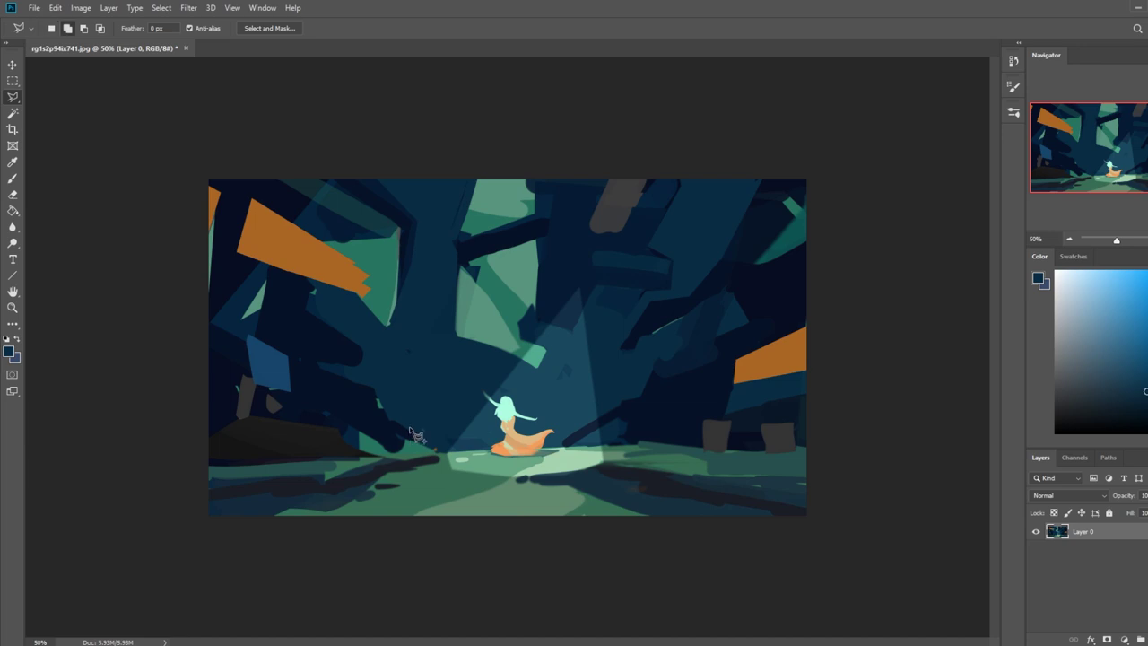
left_click(630, 428)
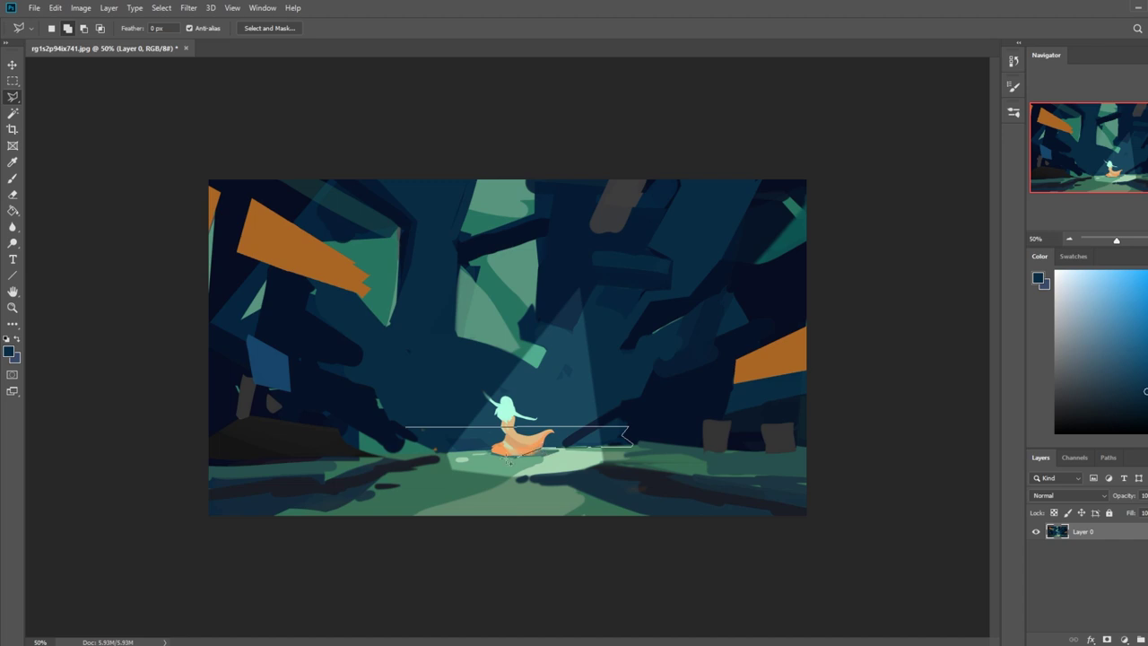
left_click(408, 432)
Deselect the strip and sample the ground's teal as the paint colour
key("ctrl+d")
key("b")
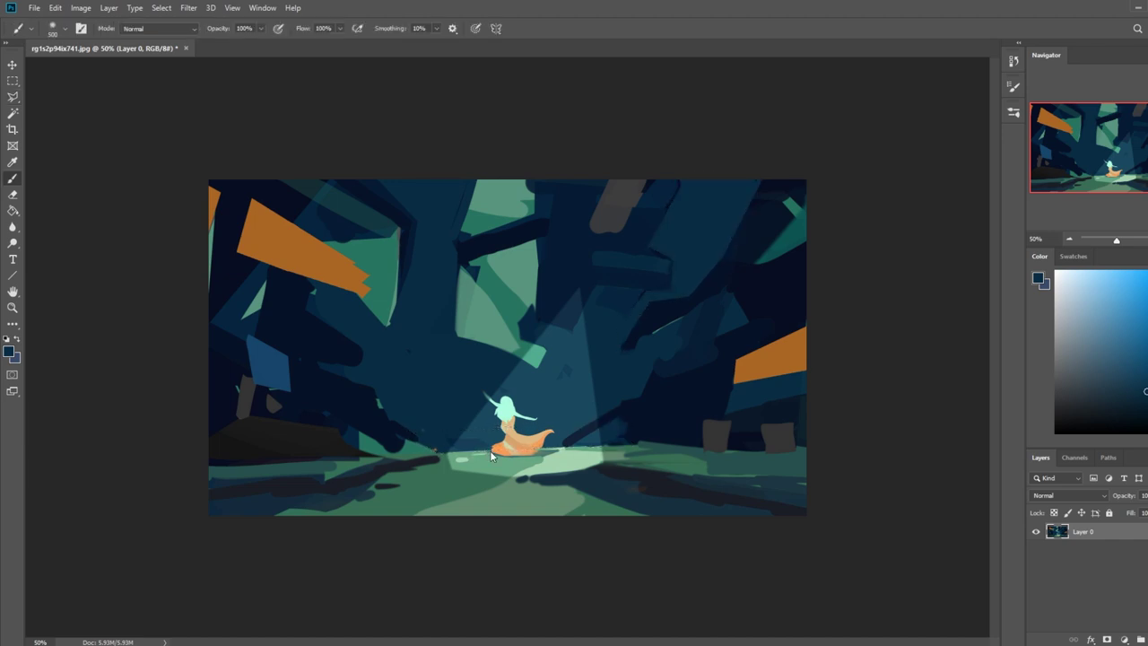
left_click(420, 449, "alt")
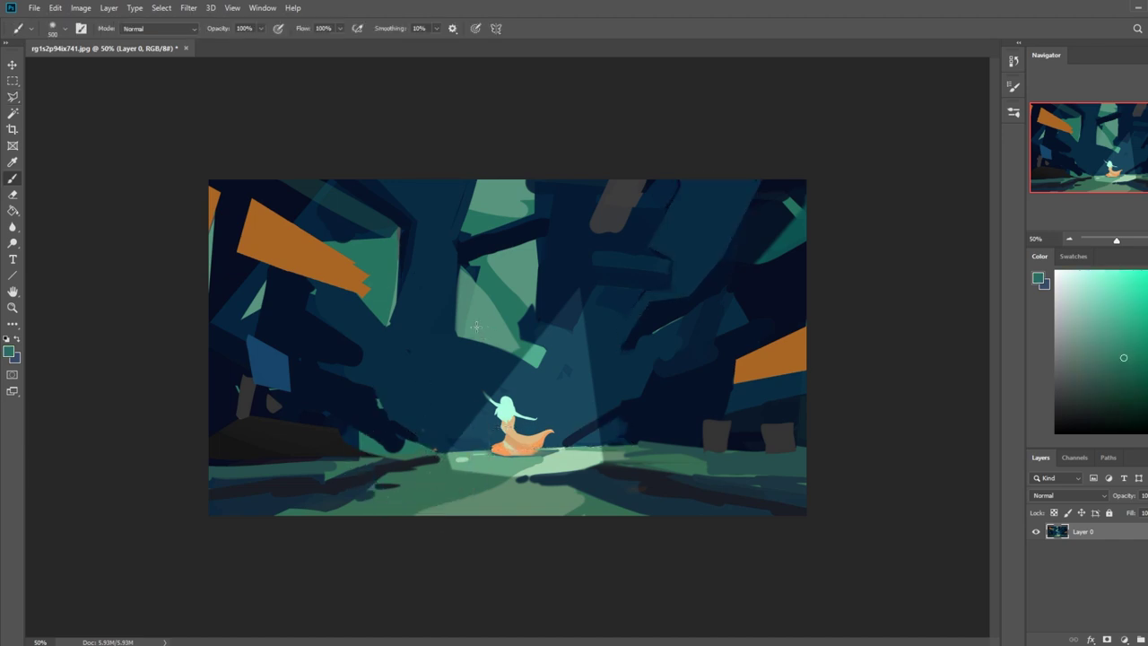
Choose the Dry-Oil 80 brush at 100% opacity and shrink it to 30 px
right_click(475, 326)
left_click(545, 564)
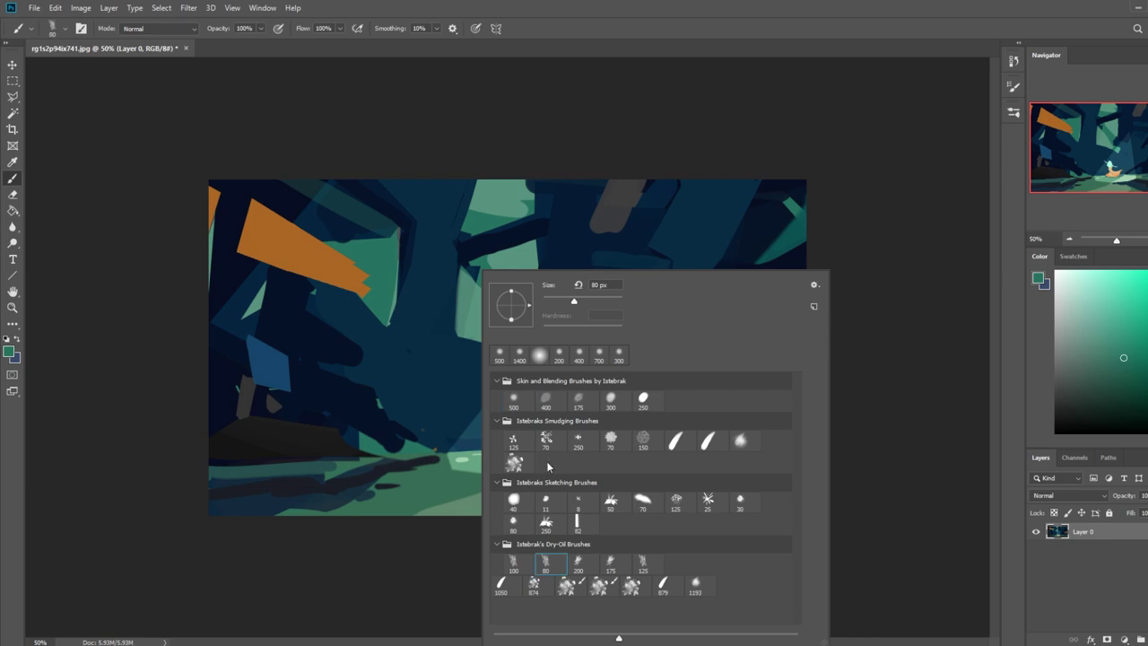
left_click(824, 157)
left_click(261, 28)
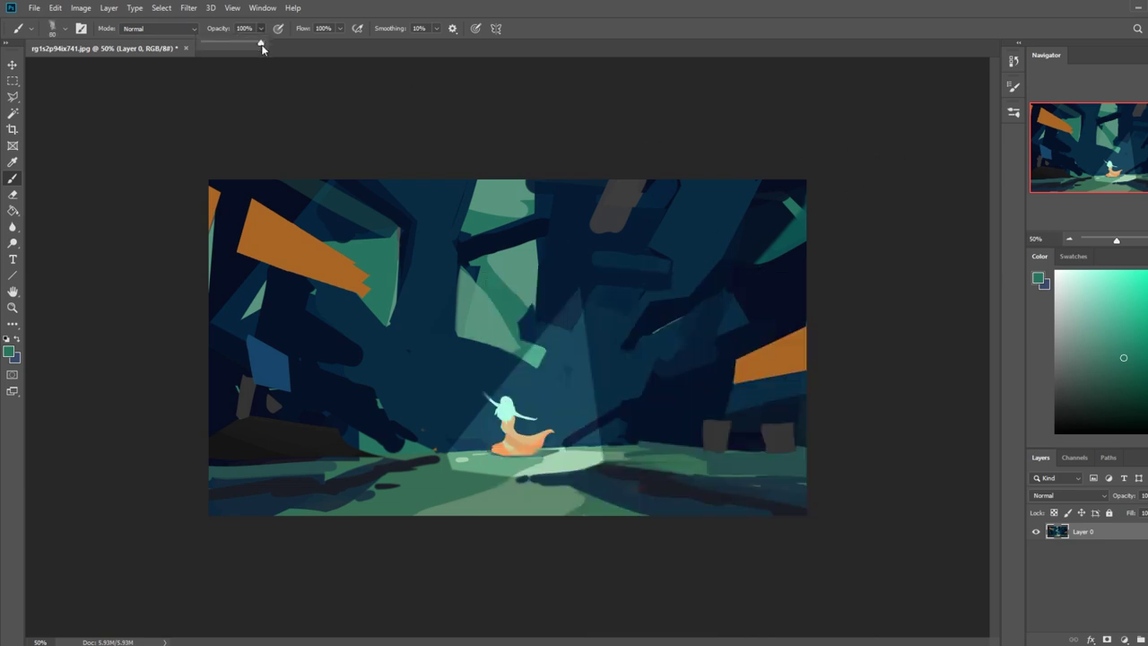
left_click(453, 353)
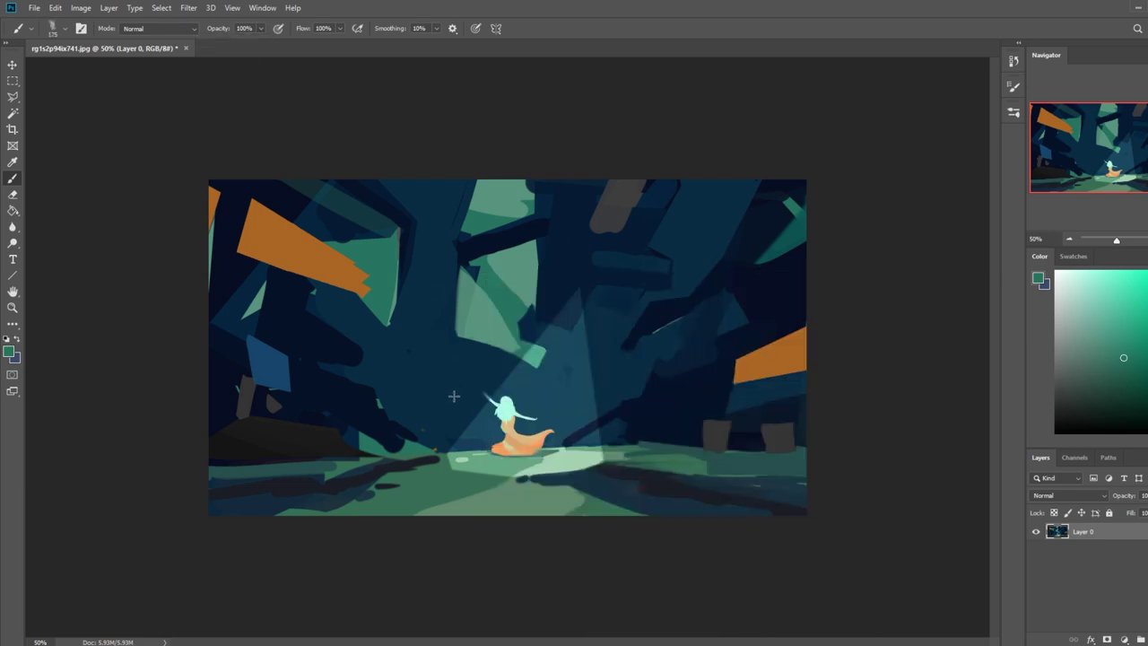
key("bracketleft")
key("bracketleft")
key("bracketleft")
key("bracketleft")
key("bracketleft")
key("bracketleft")
key("bracketleft")
key("bracketleft")
key("bracketleft")
key("bracketleft")
Paint soft light-green grass strokes on both sides of the kneeling figure, sampling nearby greens
left_click(472, 484, "alt")
left_click_drag(469, 440, 477, 440)
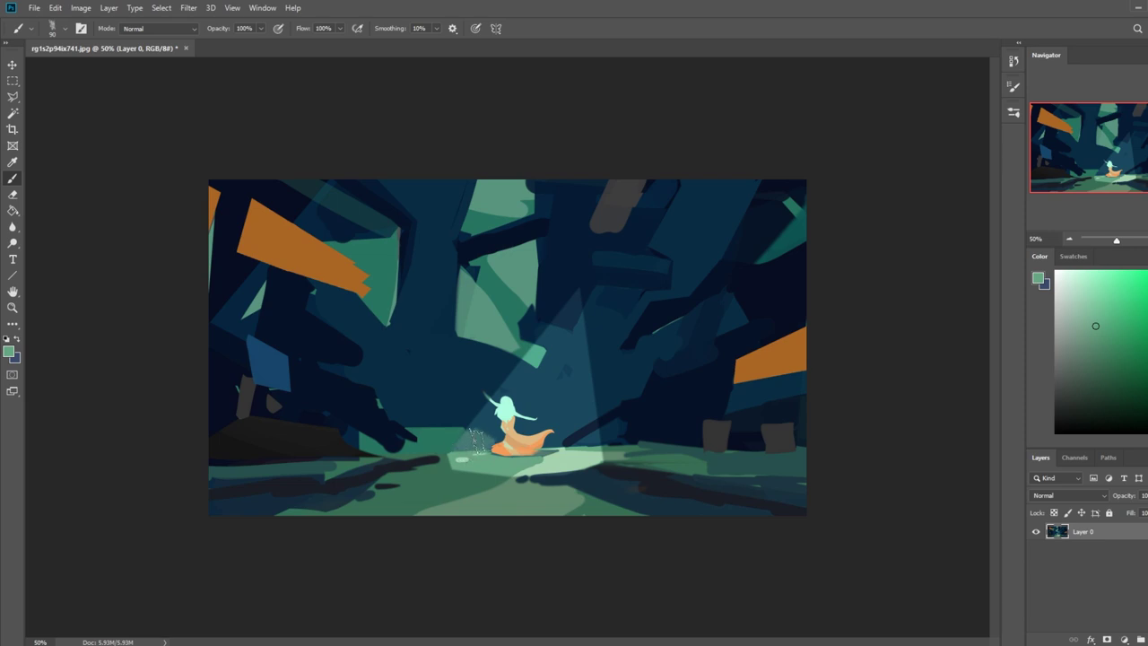
mouse_move(592, 448)
left_mouse_down()
mouse_move(605, 438)
mouse_move(541, 432)
left_mouse_up()
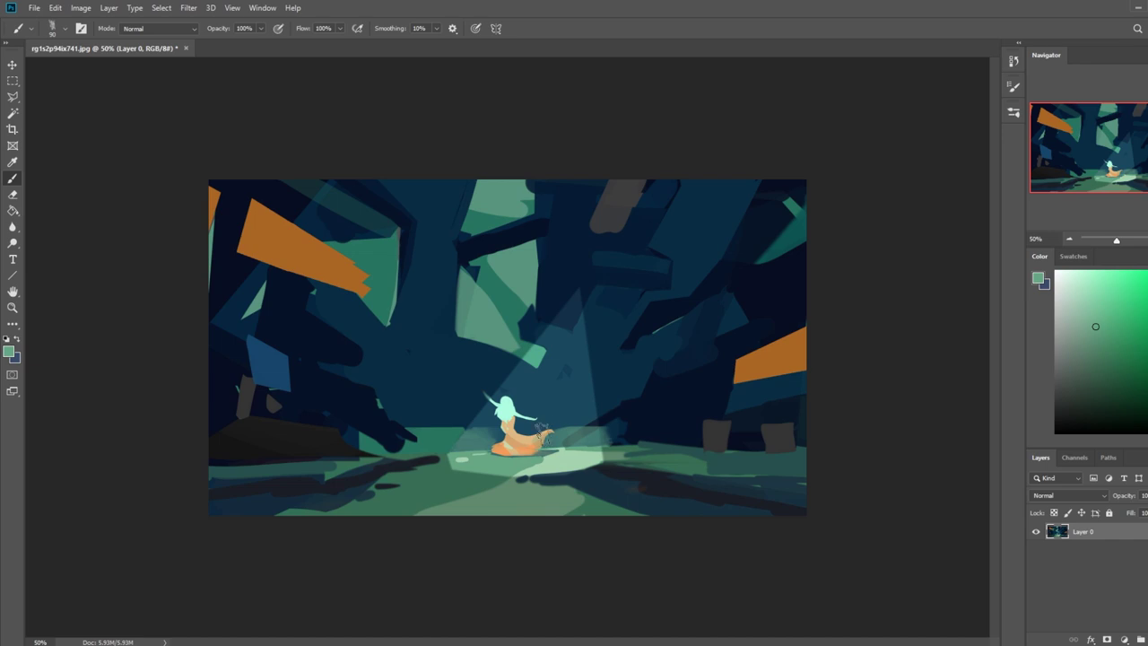
left_click(563, 431, "alt")
left_click(614, 440, "alt")
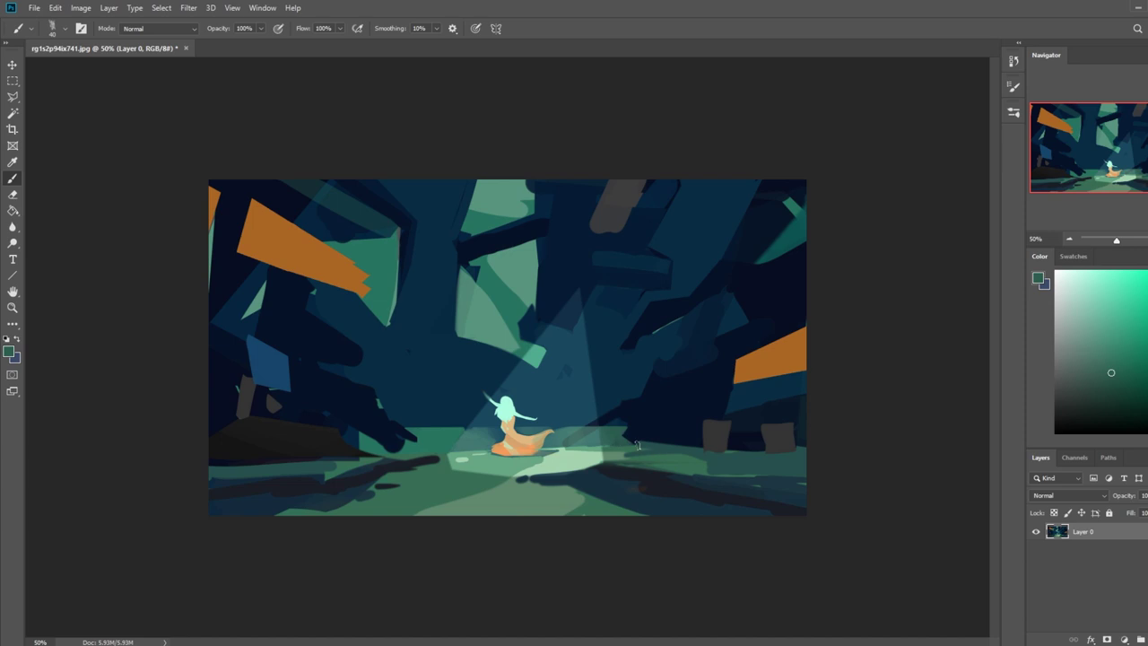
left_click(443, 448, "alt")
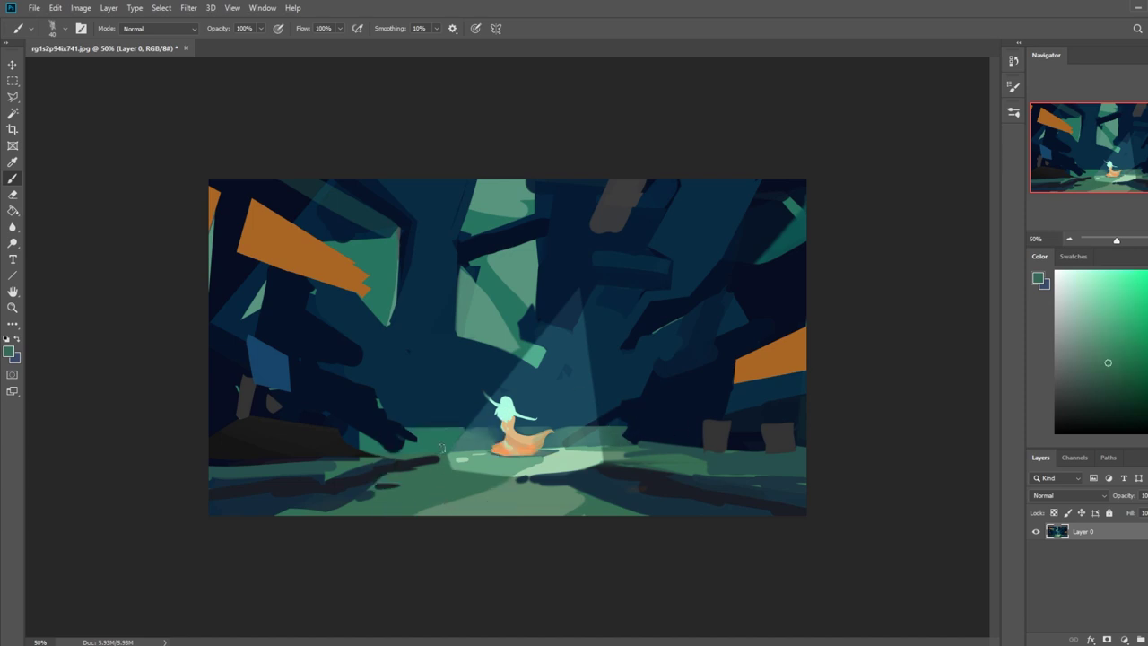
right_click(531, 404)
left_click(598, 412)
left_click(1014, 59)
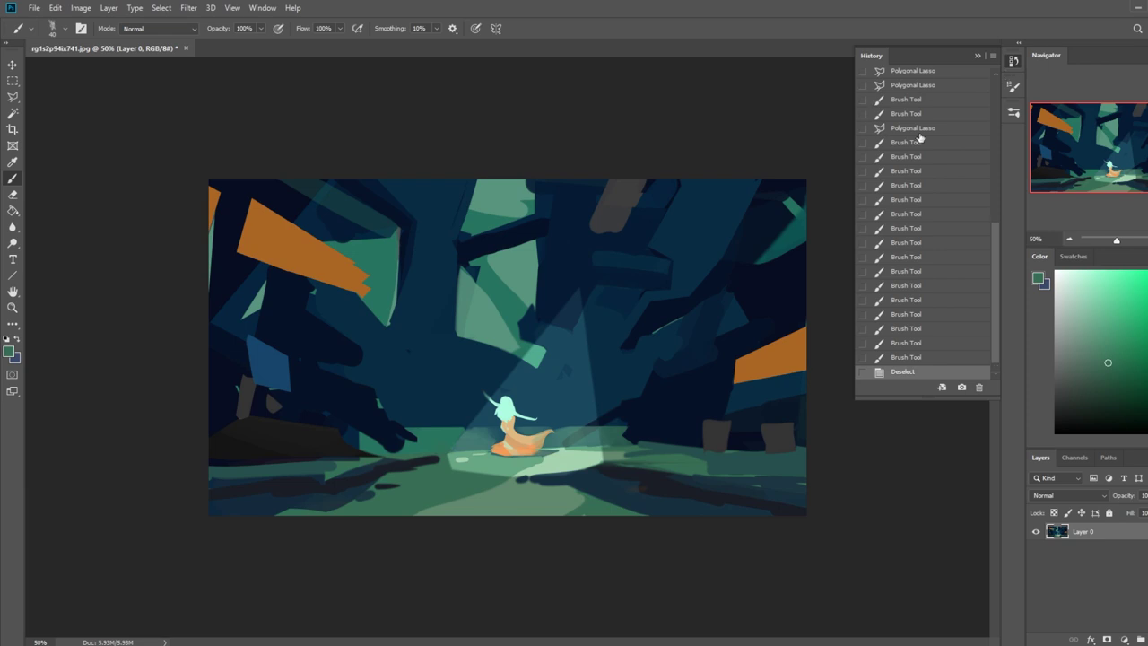
scroll(898, 130, "up", 8)
left_click(913, 77)
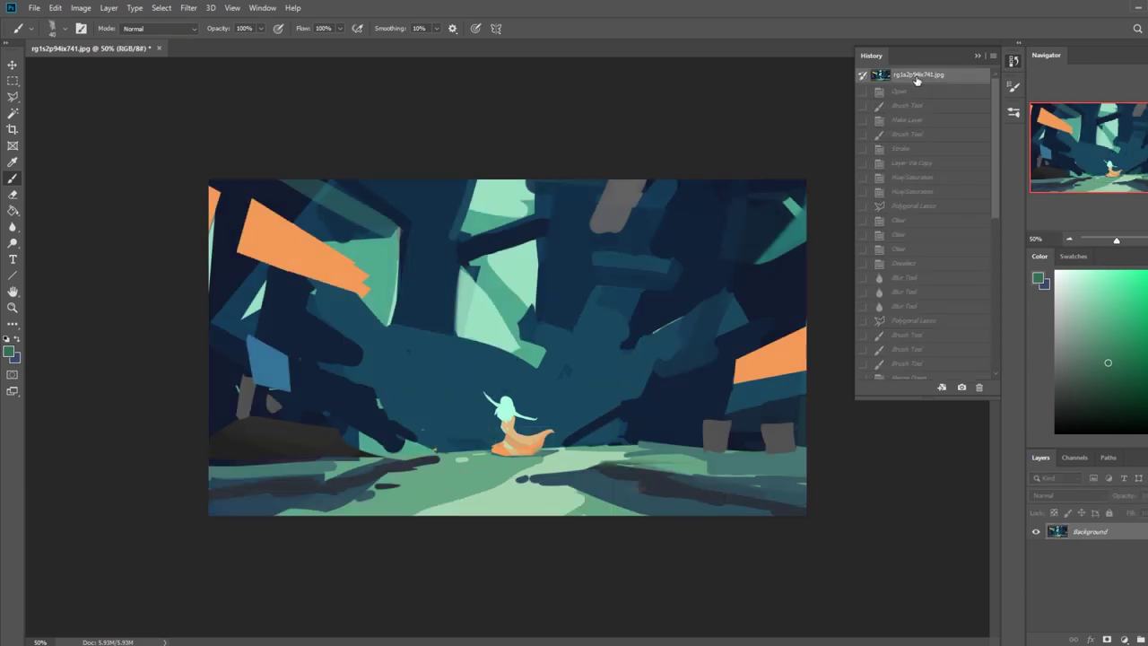
scroll(949, 248, "down", 8)
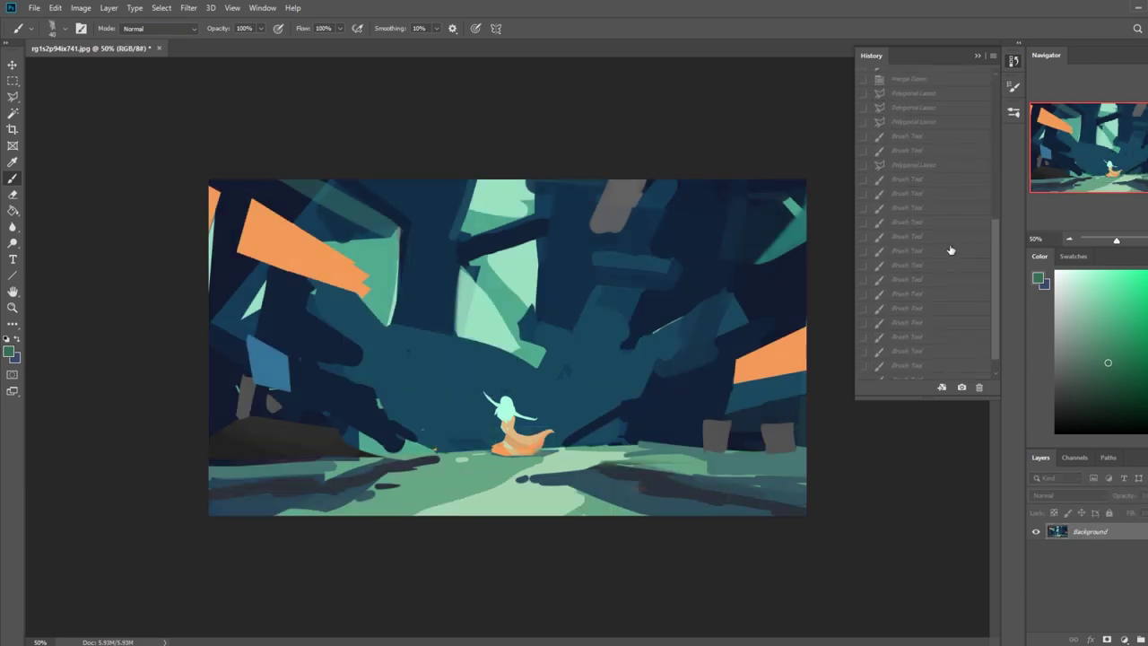
left_click(902, 371)
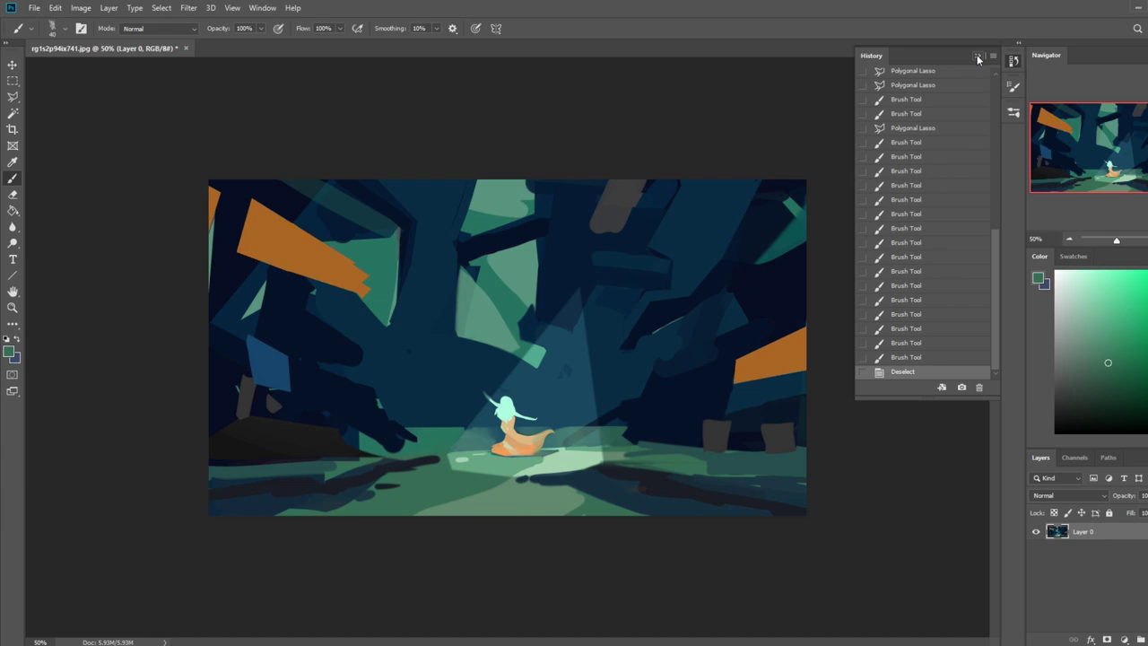
left_click(977, 57)
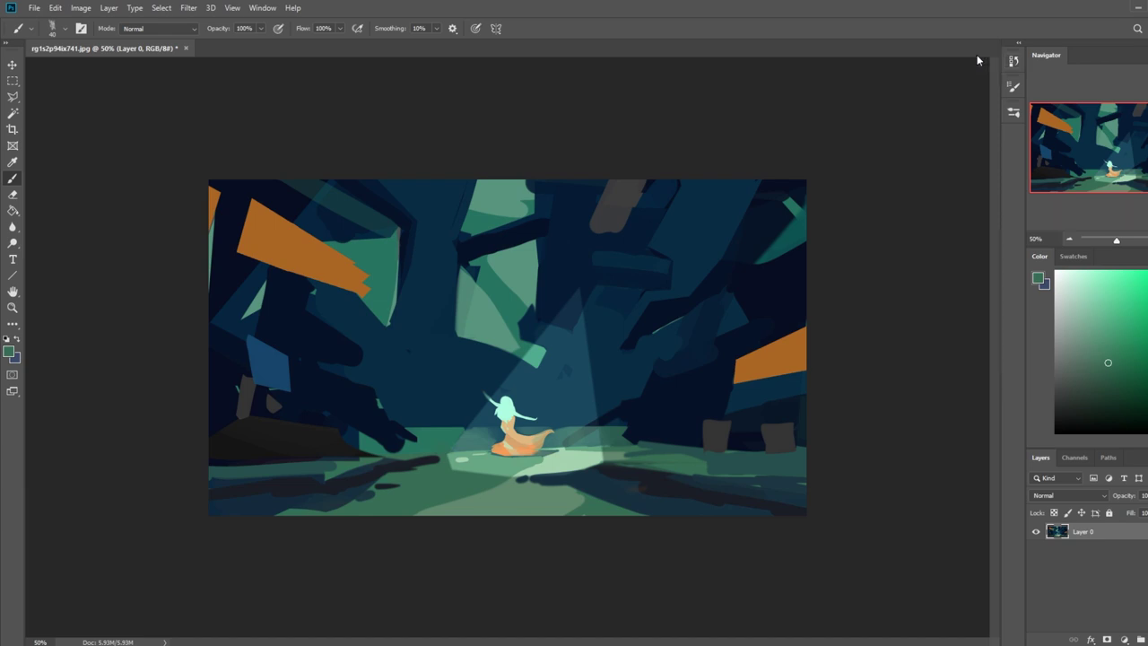
left_click(510, 349, "alt")
left_click(545, 395, "alt")
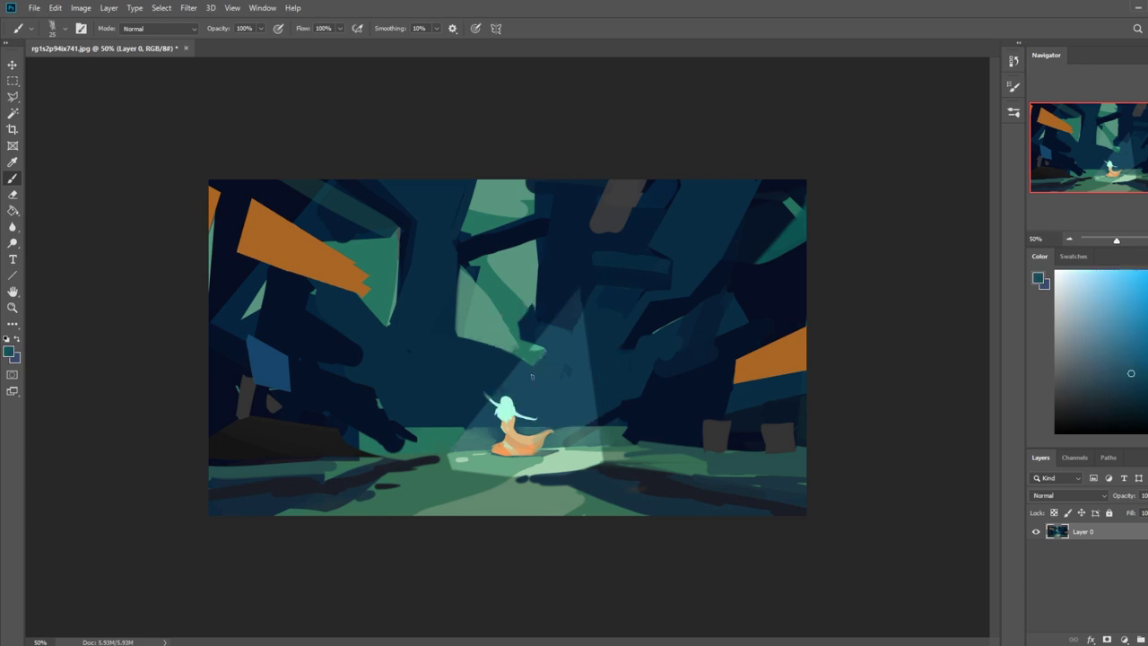
left_click(571, 310, "alt")
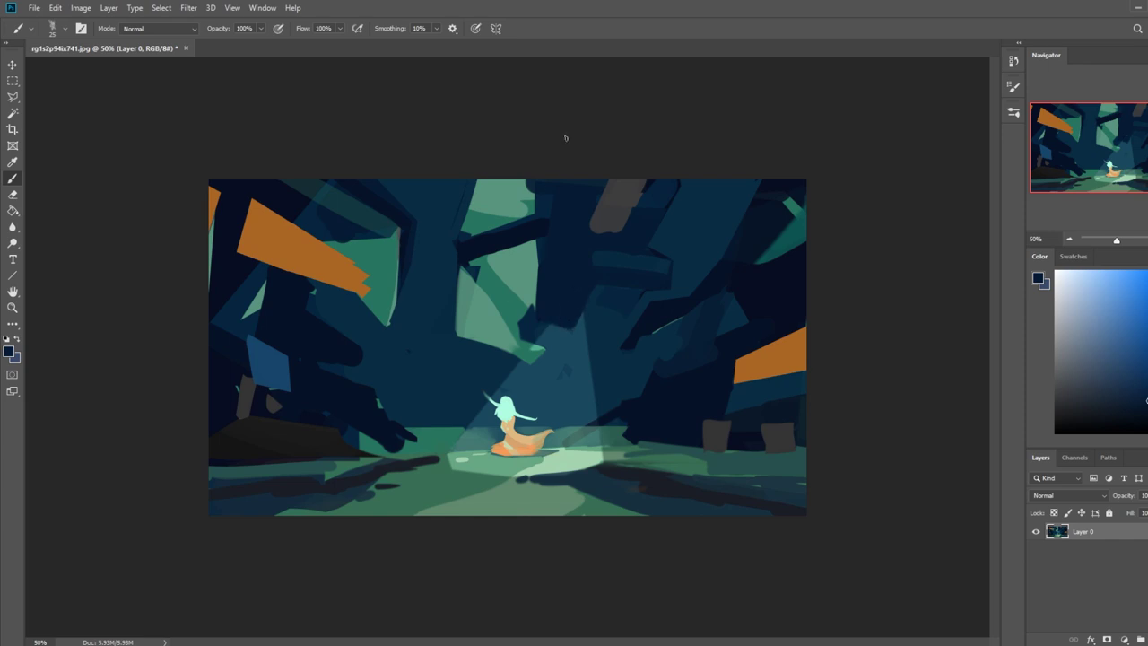
left_click(587, 375, "alt")
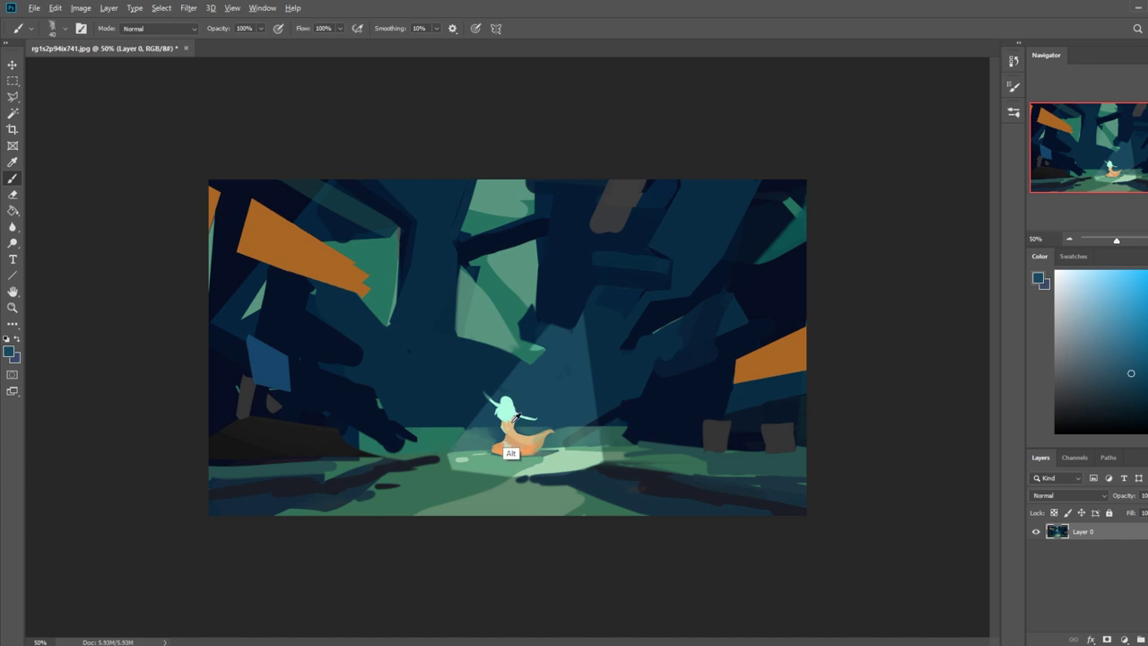
left_click(536, 413, "alt")
left_click(539, 408, "alt")
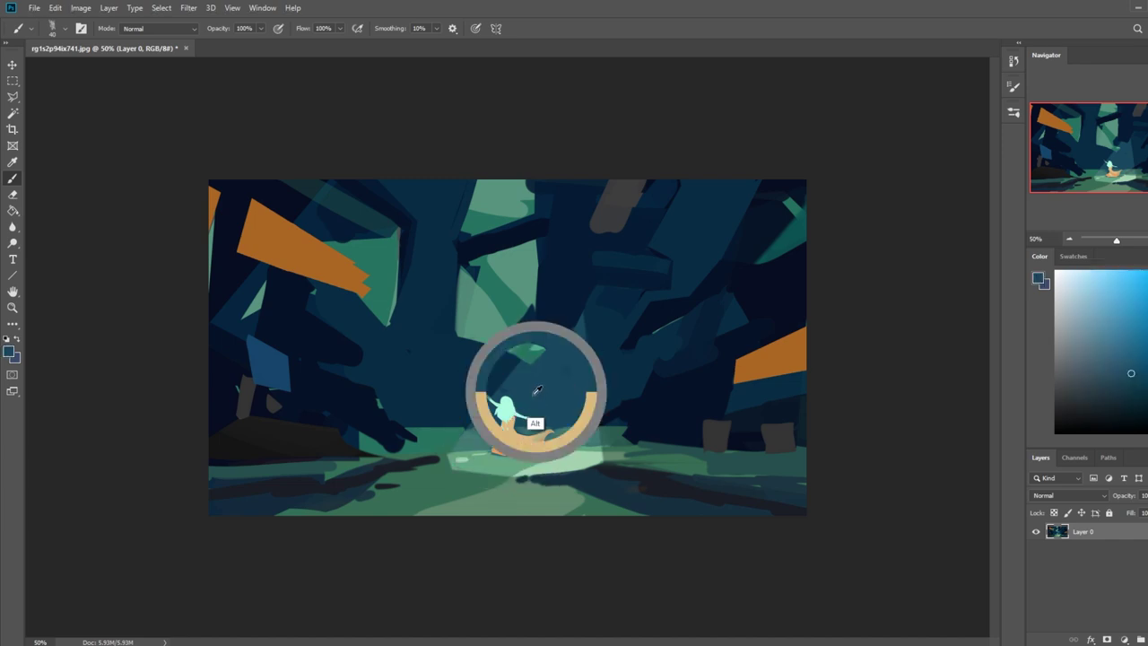
Set the brush to Darken mode and paint a sampled dark colour over the arm streak and orange dress
left_click(186, 35)
left_click(169, 83)
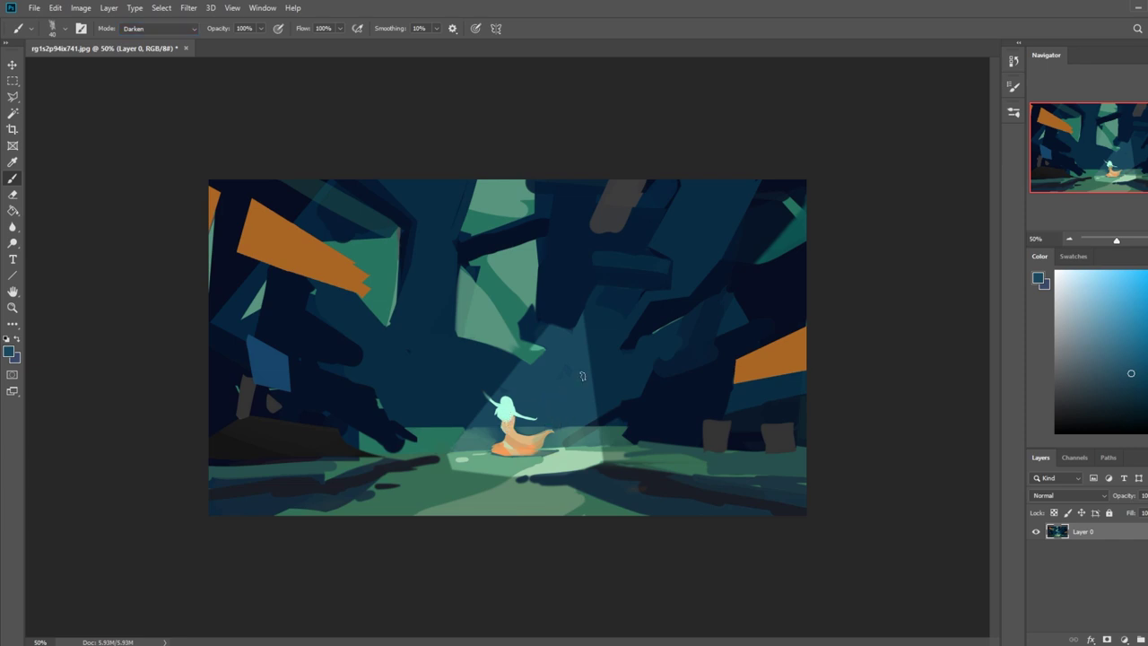
left_click(508, 416, "alt")
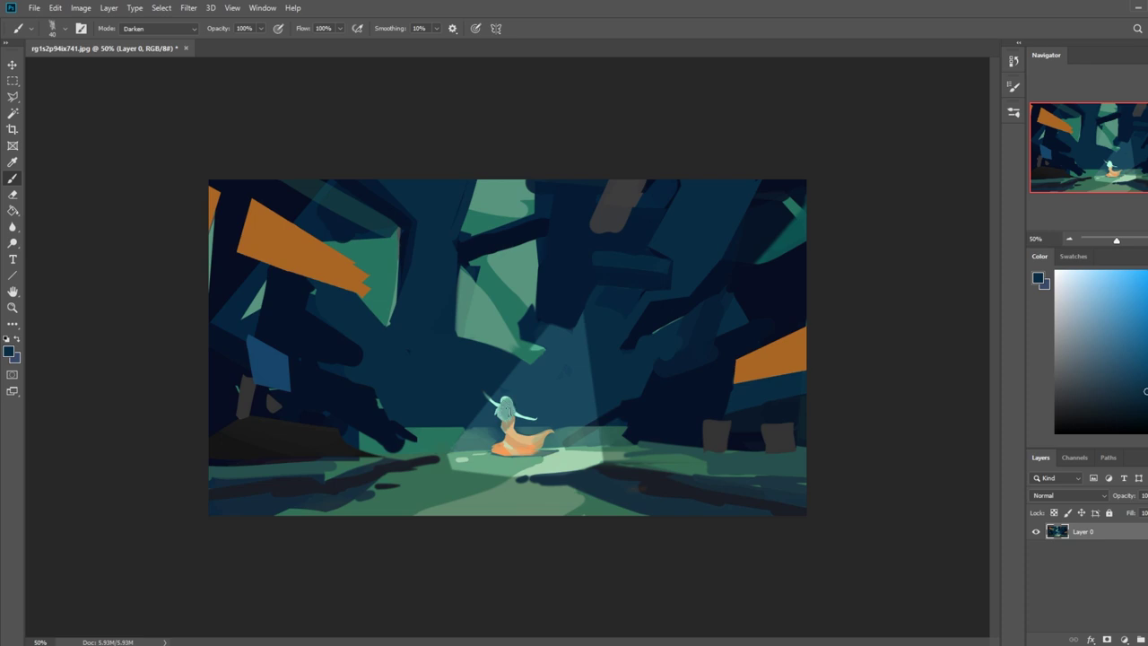
left_click_drag(484, 392, 495, 405)
mouse_move(505, 443)
left_mouse_down()
mouse_move(513, 424)
mouse_move(539, 439)
mouse_move(499, 452)
mouse_move(534, 447)
mouse_move(523, 443)
left_mouse_up()
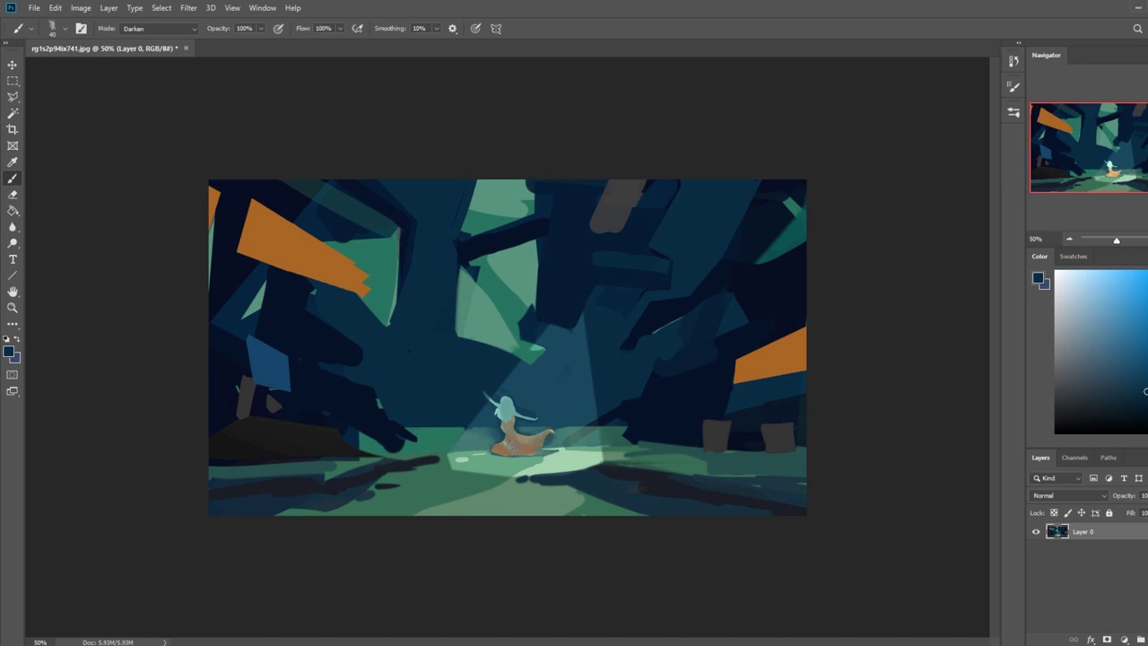
key("ctrl+a")
Revert History to before the dress was darkened and paste the darkened copy as Layer 1
left_click(1013, 61)
left_click(893, 343)
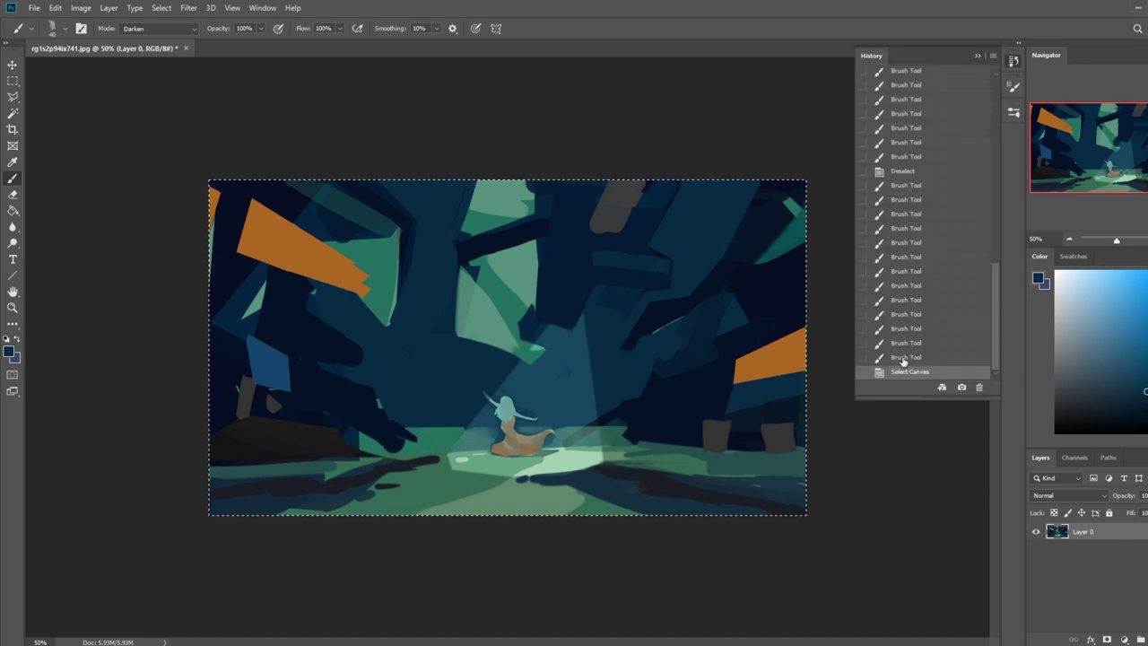
left_click(905, 329)
left_click(906, 314)
left_click(906, 328)
left_click(908, 343)
left_click(911, 358)
left_click(912, 342)
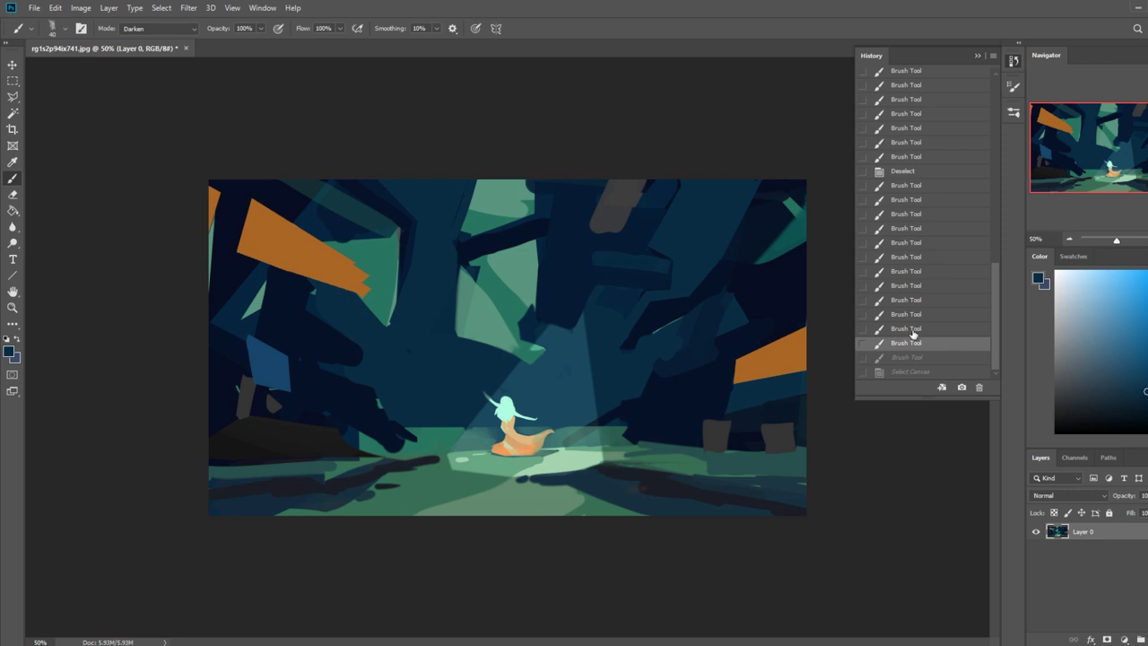
key("ctrl+v")
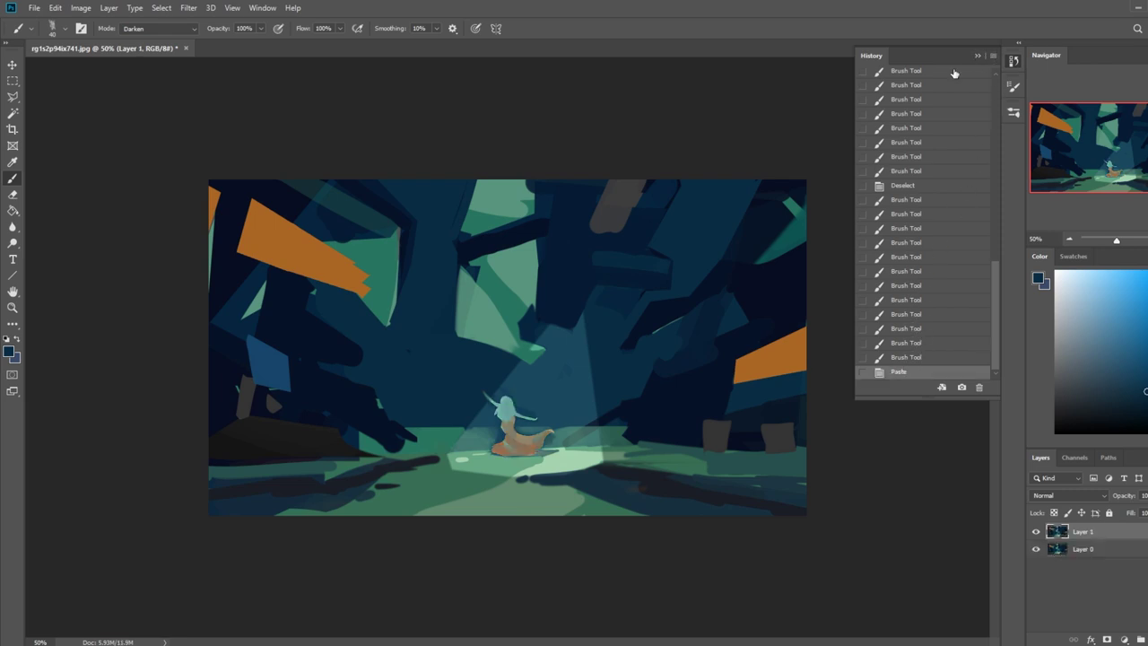
left_click(979, 57)
Erase patches on the figure's back and right of her robe on Layer 1, then sample ground green
key("e")
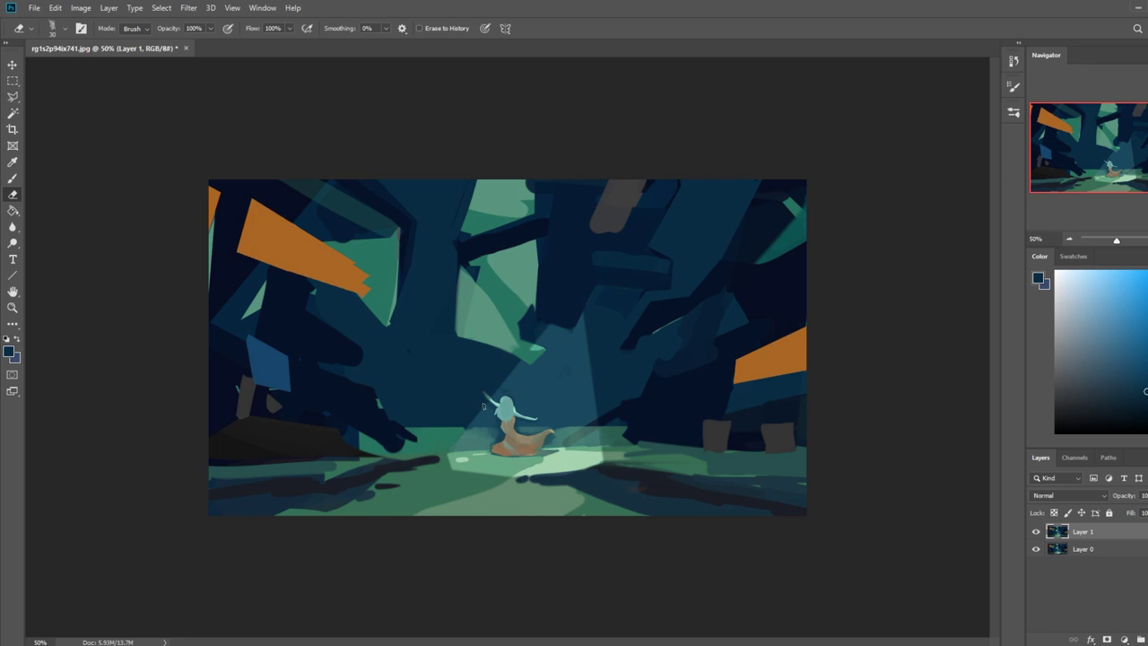
left_click_drag(517, 420, 513, 436)
left_click_drag(524, 437, 549, 433)
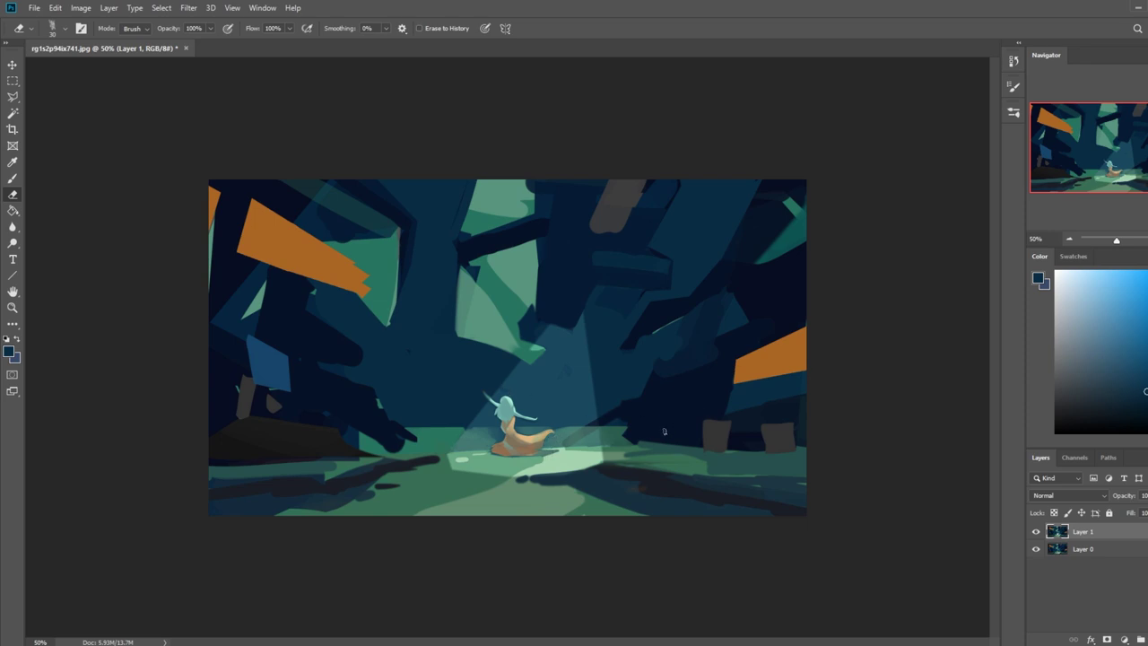
key("b")
left_click(452, 482, "alt")
Paint darker green strokes on the lit ground left of the figure using sampled green
left_click(455, 483, "alt")
left_click(459, 485, "alt")
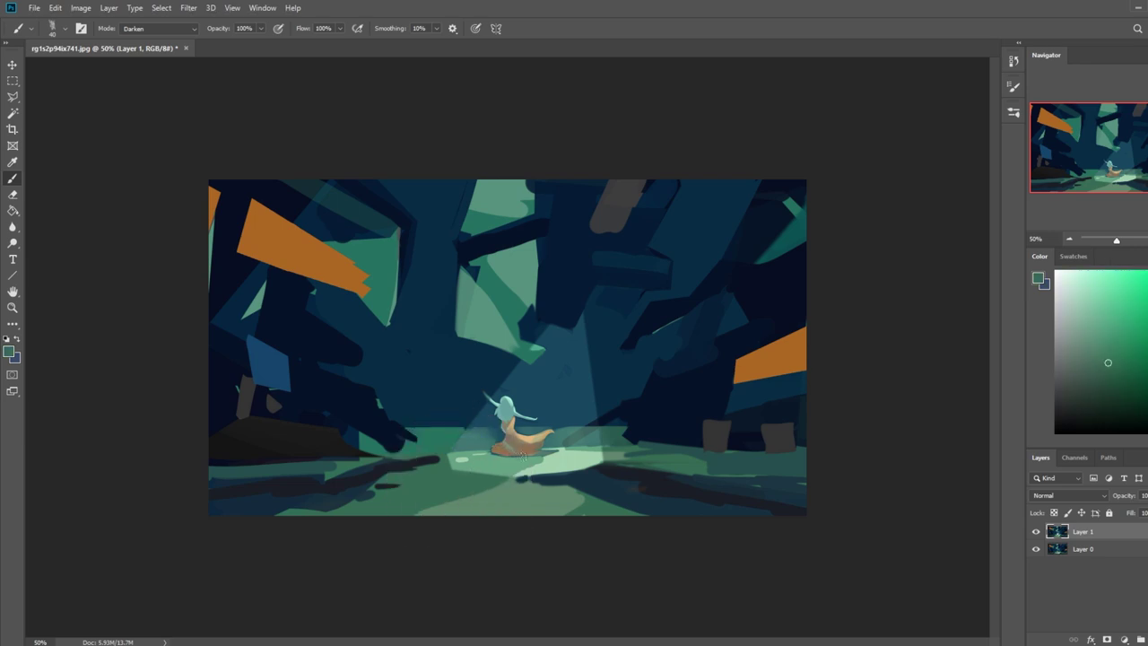
left_click_drag(527, 460, 466, 463)
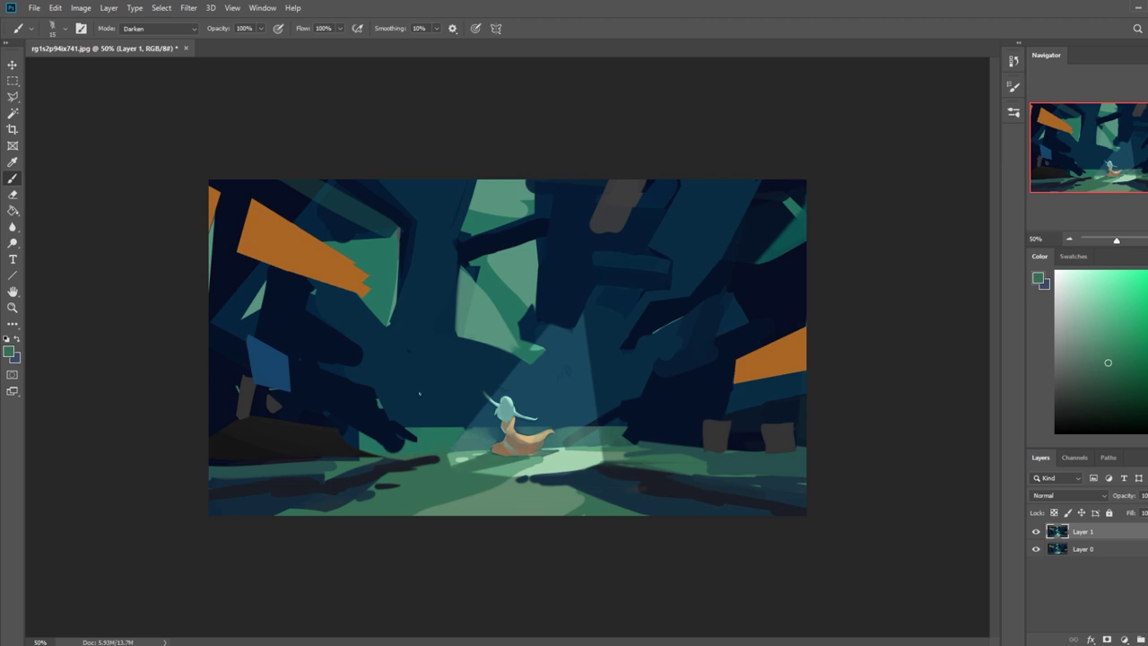
Switch the brush back to Normal blending and sample lighter greens and teal for the light pool
left_click(509, 502, "alt")
left_click(170, 28)
left_click(161, 39)
left_click(465, 456, "alt")
left_click(585, 457, "alt")
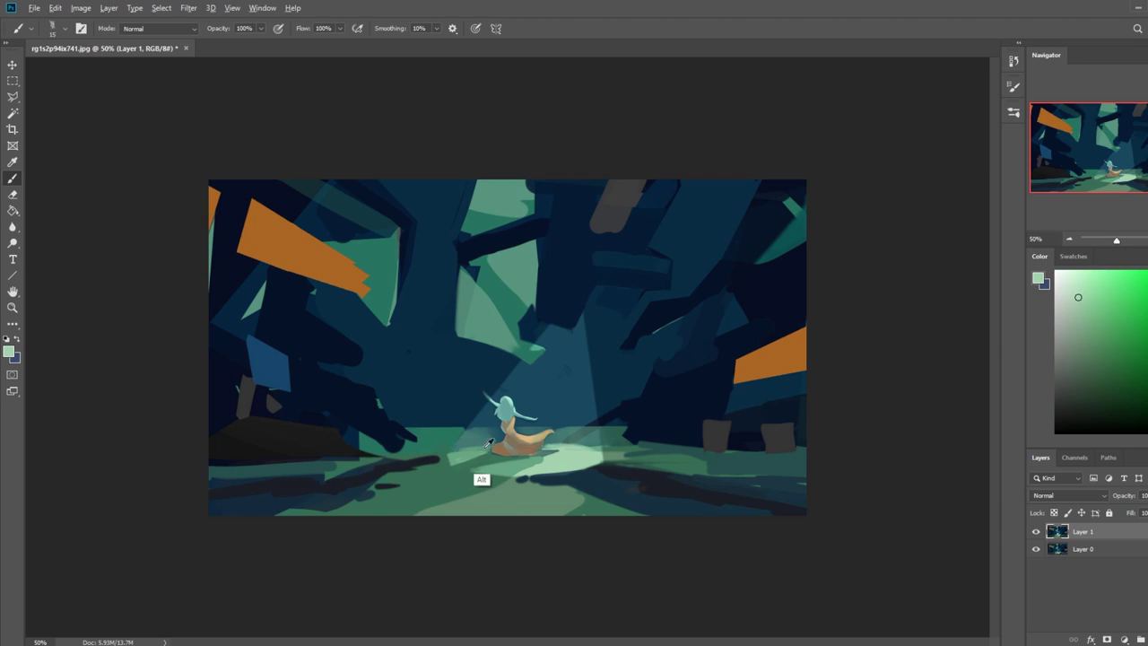
left_click(585, 469, "alt")
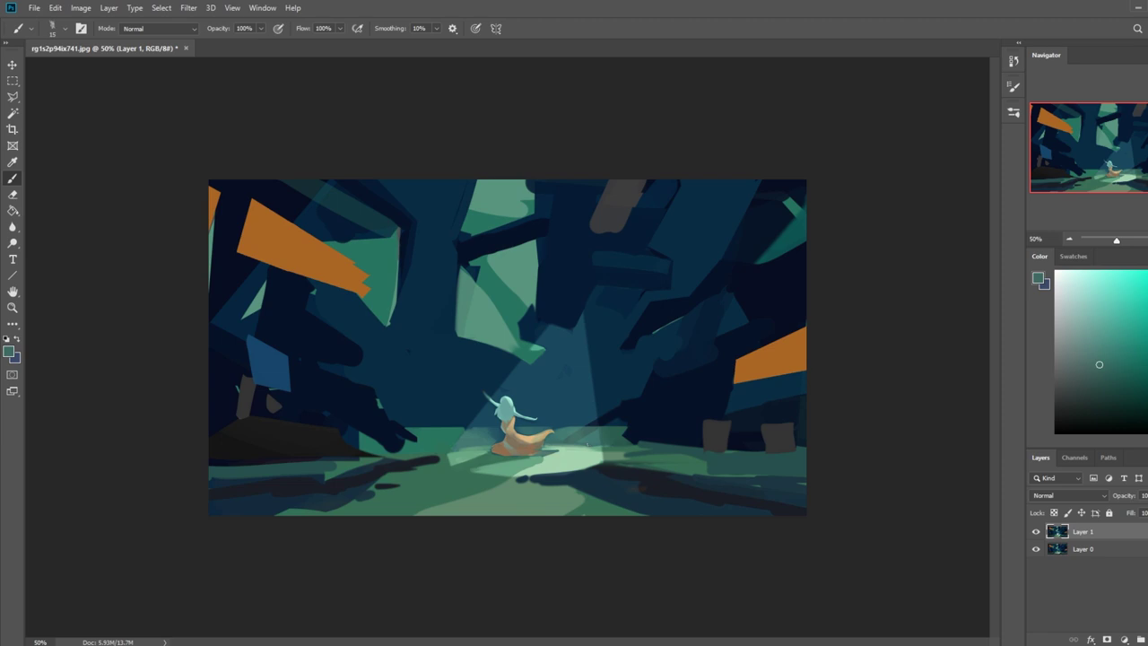
left_click(13, 96)
left_click(50, 110)
key("b")
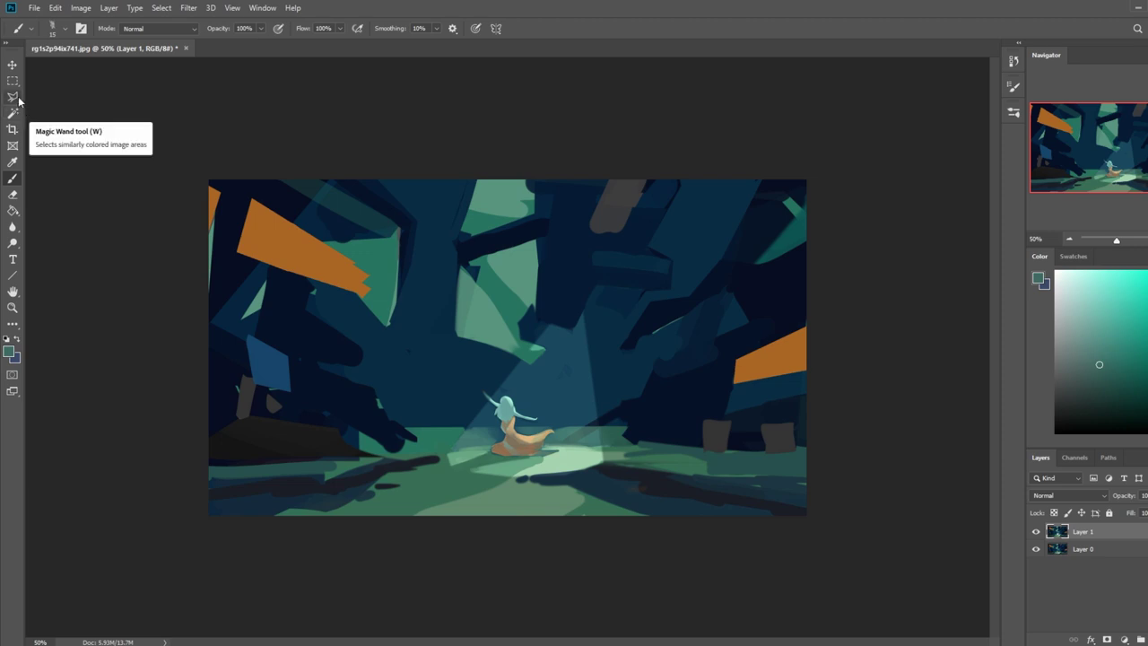
Select the Smudge tool and keep the layer blend mode at Normal
left_click(14, 244)
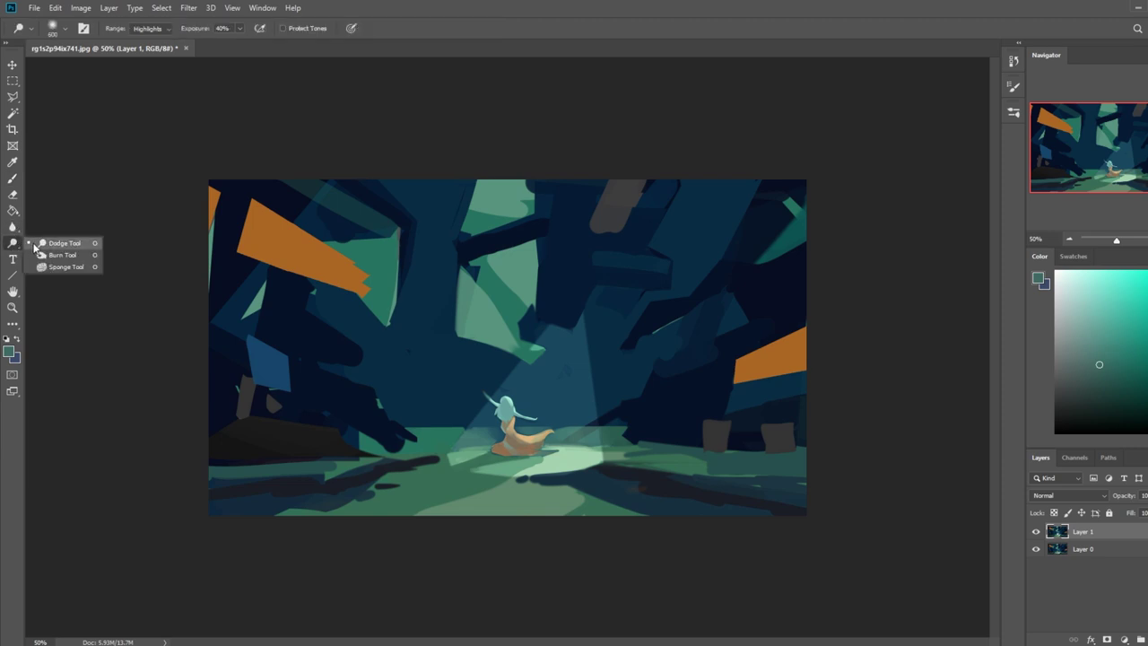
left_click(12, 226)
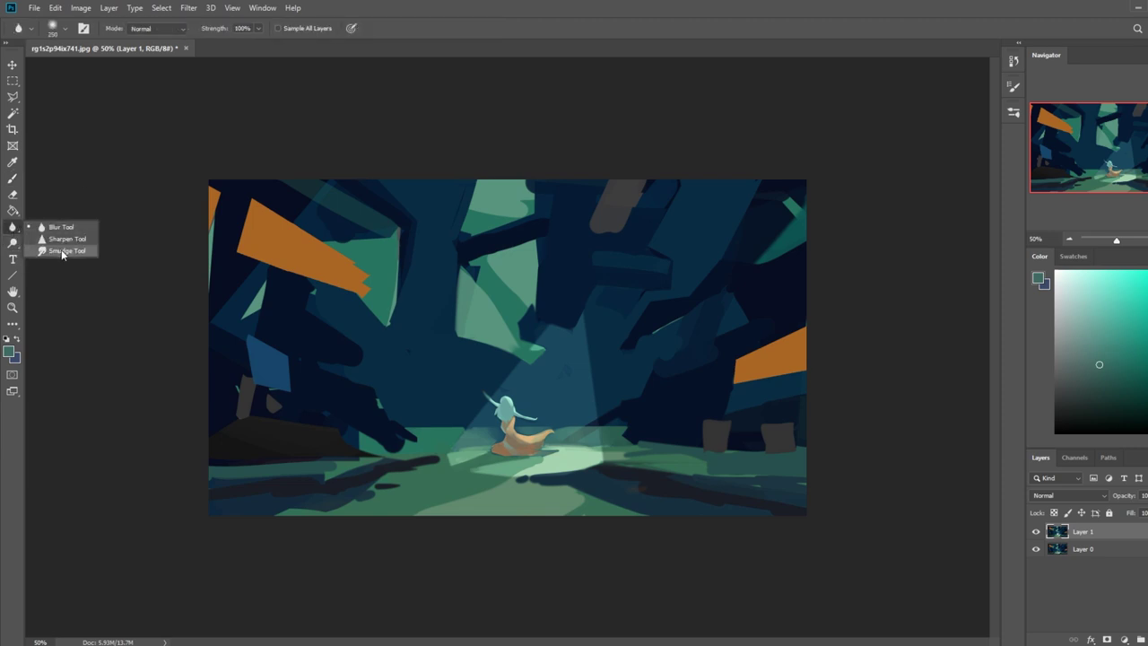
left_click(63, 251)
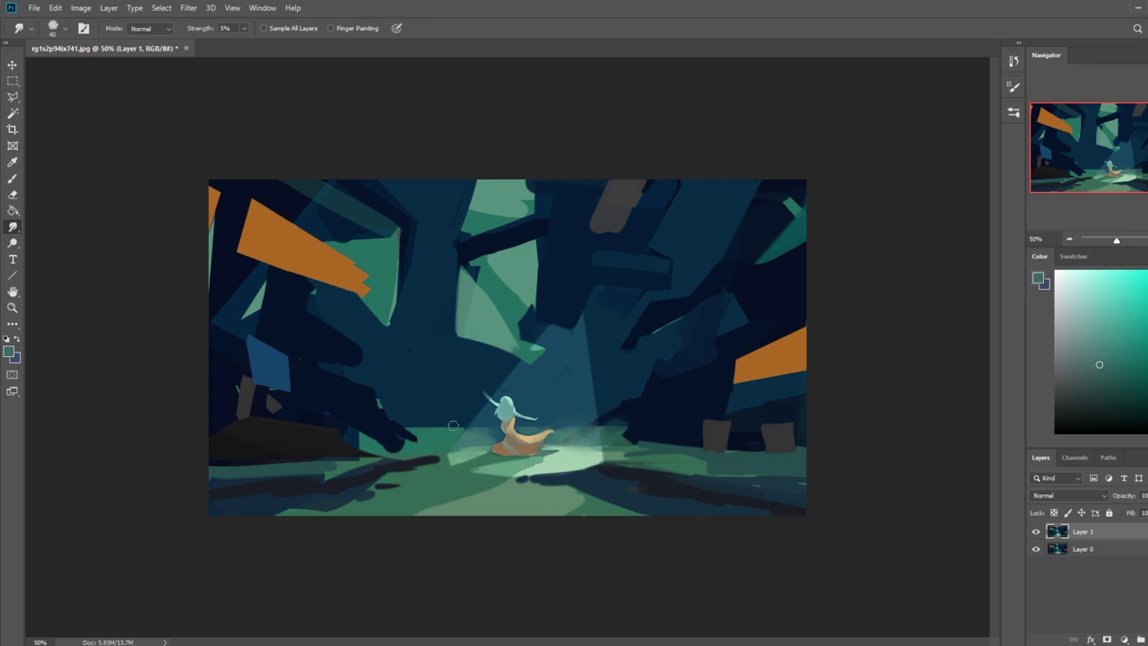
key("ctrl")
left_click(1066, 496)
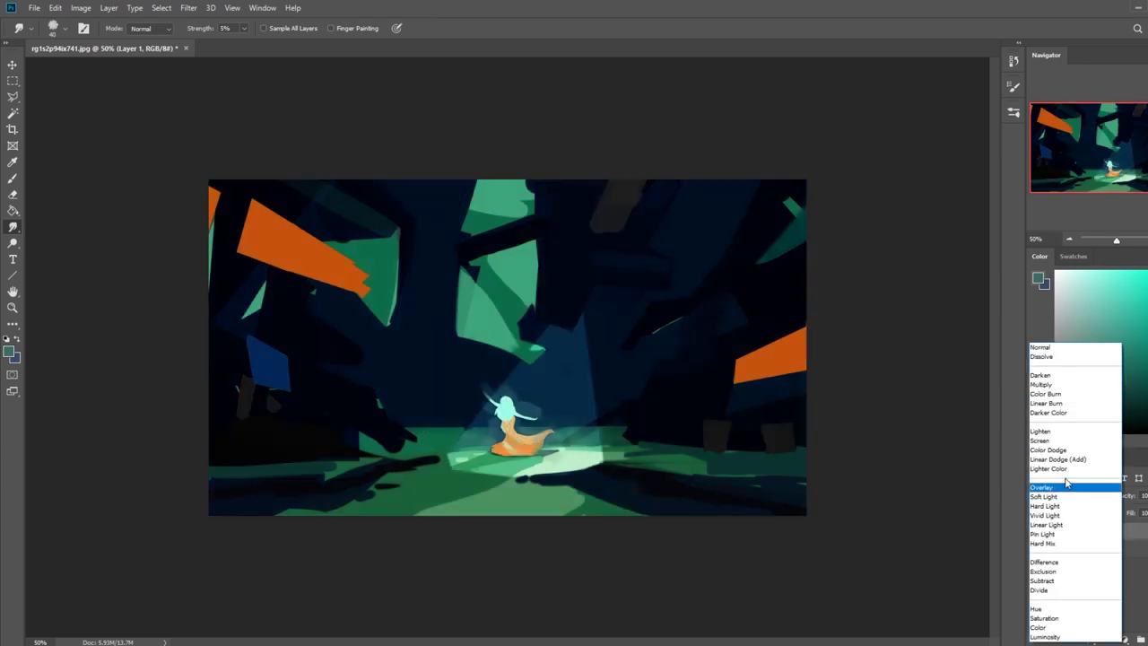
left_click(995, 365)
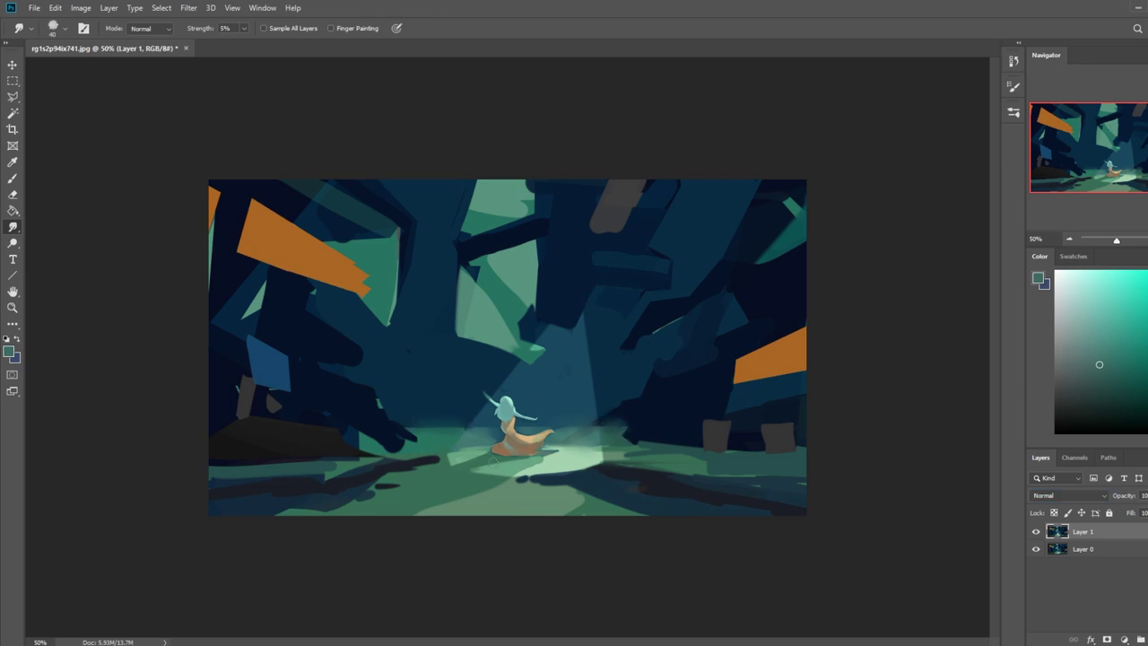
Try a pale green stroke left of the figure, undo it, and return to the Smudge tool at 5% strength
key("b")
left_click(520, 335, "alt")
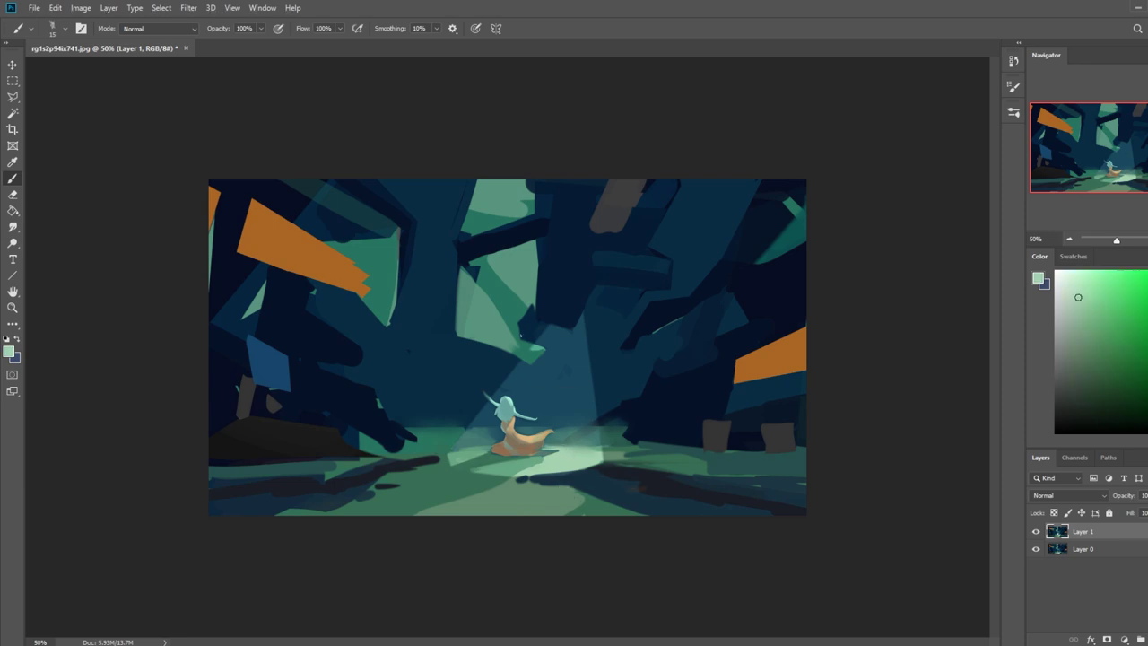
left_click_drag(526, 465, 480, 473)
key("ctrl+z")
left_click(13, 227)
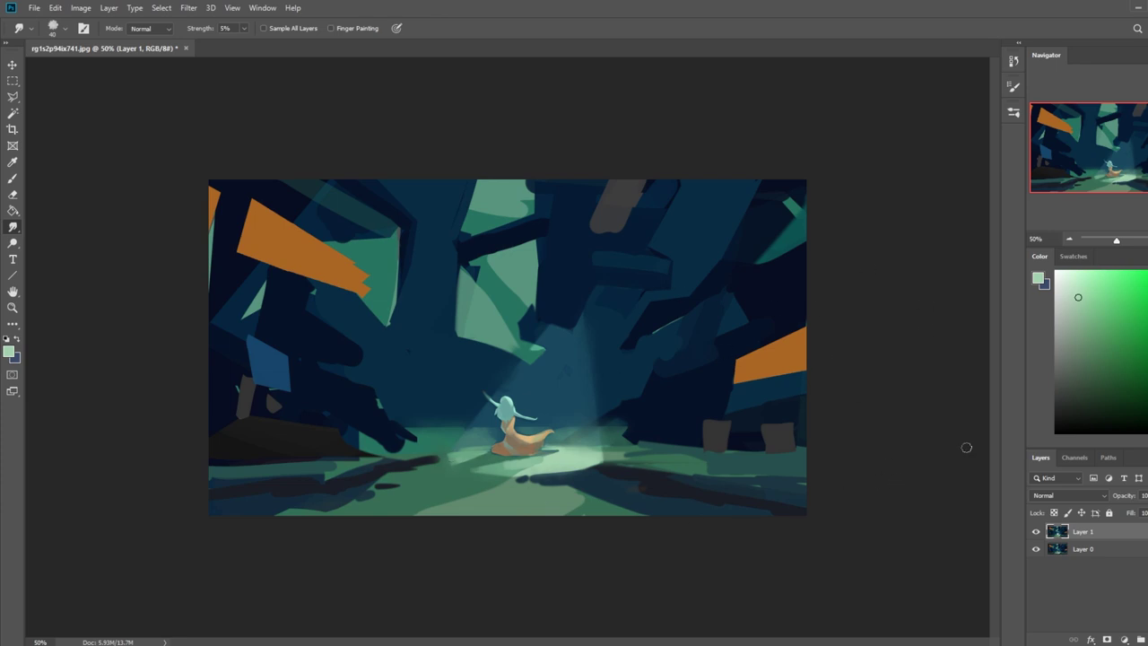
Outline the lower-right forest mass and ground with a Polygonal Lasso selection
left_click(13, 96)
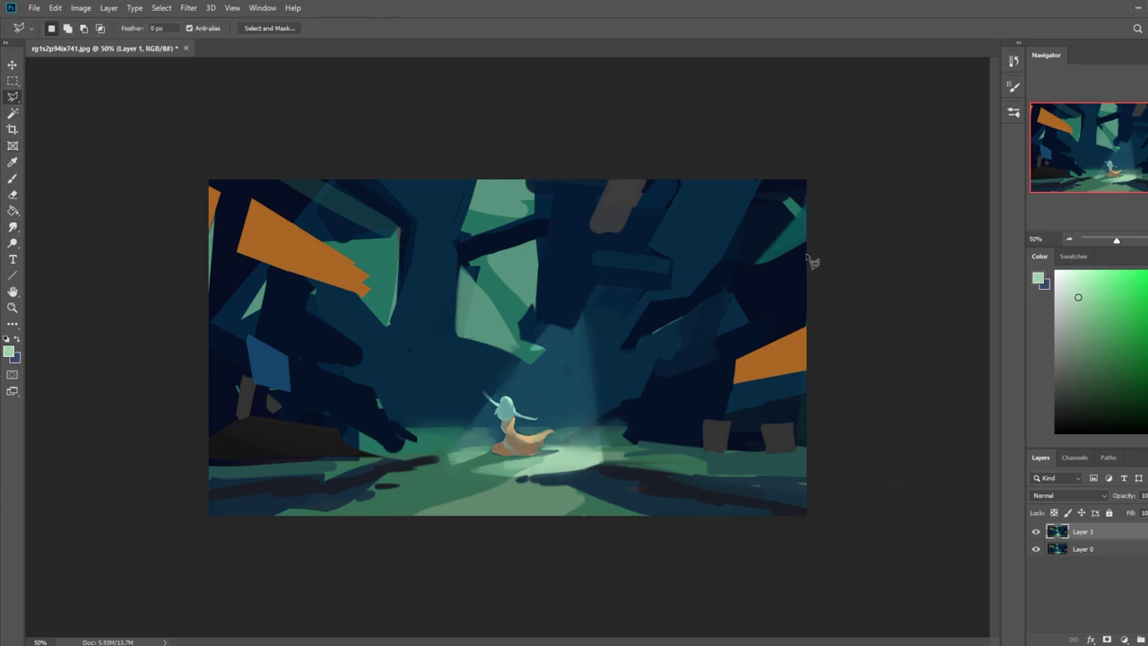
left_click(819, 323)
left_click(761, 315)
left_click(715, 339)
left_click(658, 377)
left_click(645, 381)
left_click(642, 397)
left_click(620, 401)
left_click(616, 418)
left_click(631, 430)
left_click(623, 440)
left_click(630, 449)
left_click(715, 453)
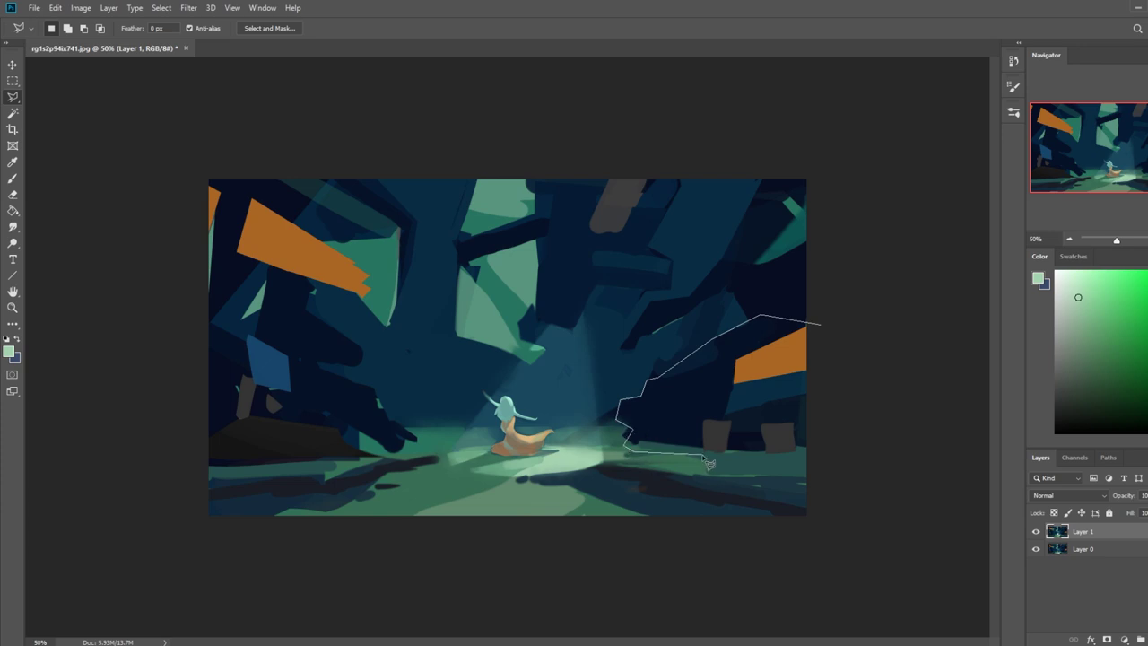
left_click(695, 496)
left_click(779, 532)
left_click(872, 459)
left_click(820, 324)
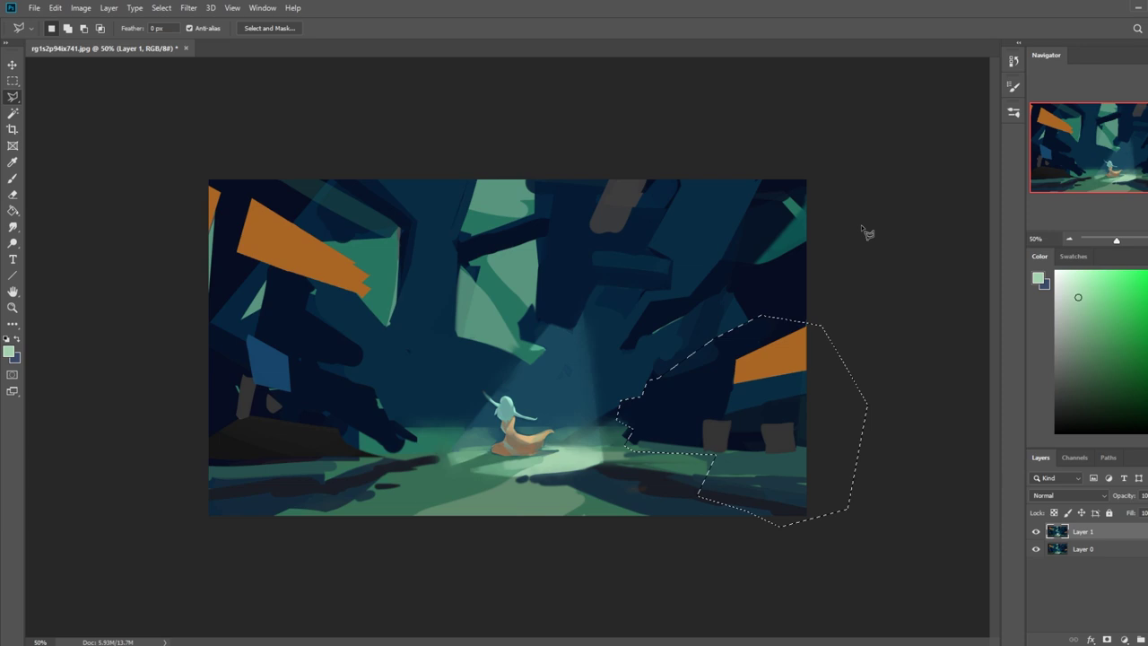
Sample dark navy, invert the selection, and paint navy across the upper-right area
key("b")
key("ctrl+h")
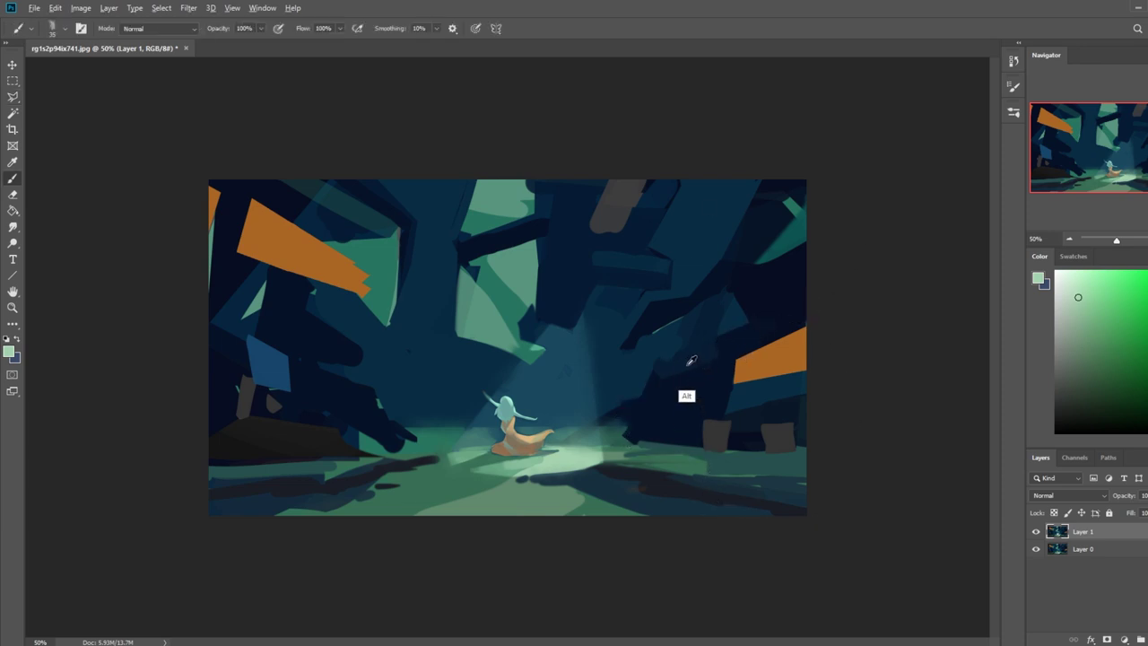
left_click(687, 395, "alt")
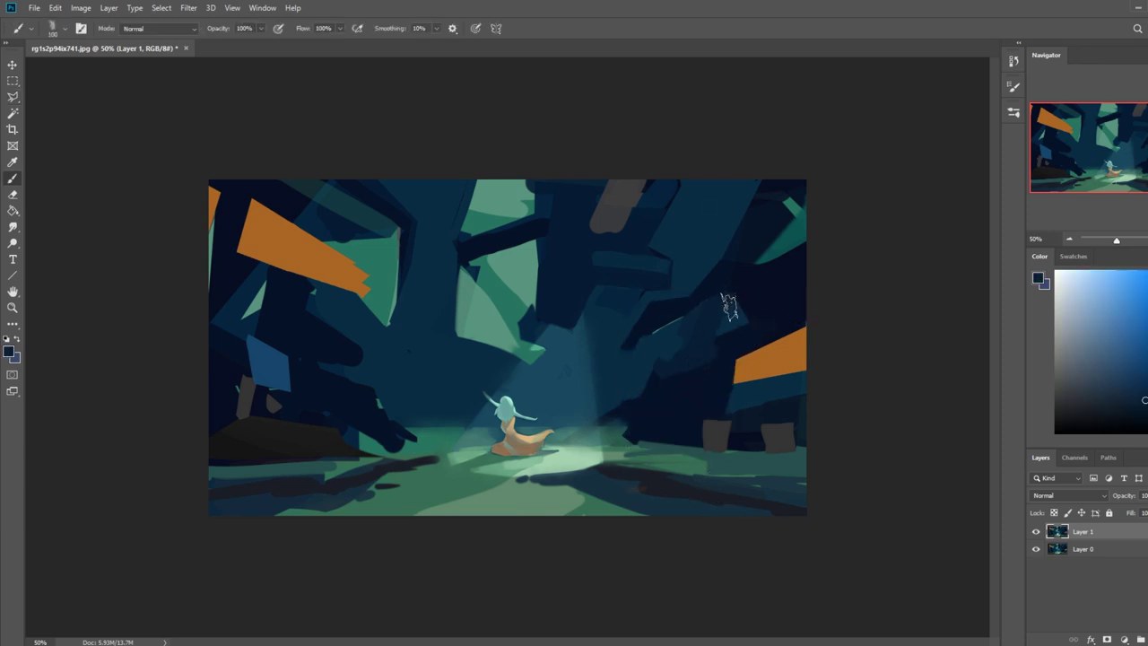
key("m")
right_click(747, 380)
left_click(791, 399)
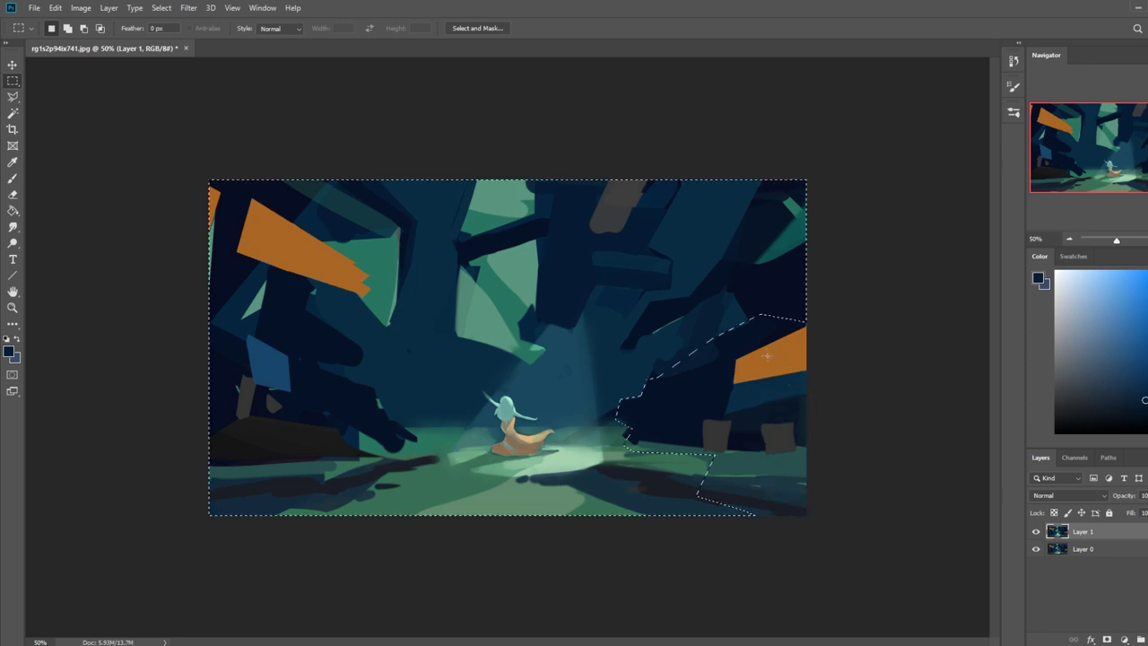
key("b")
key("ctrl+h")
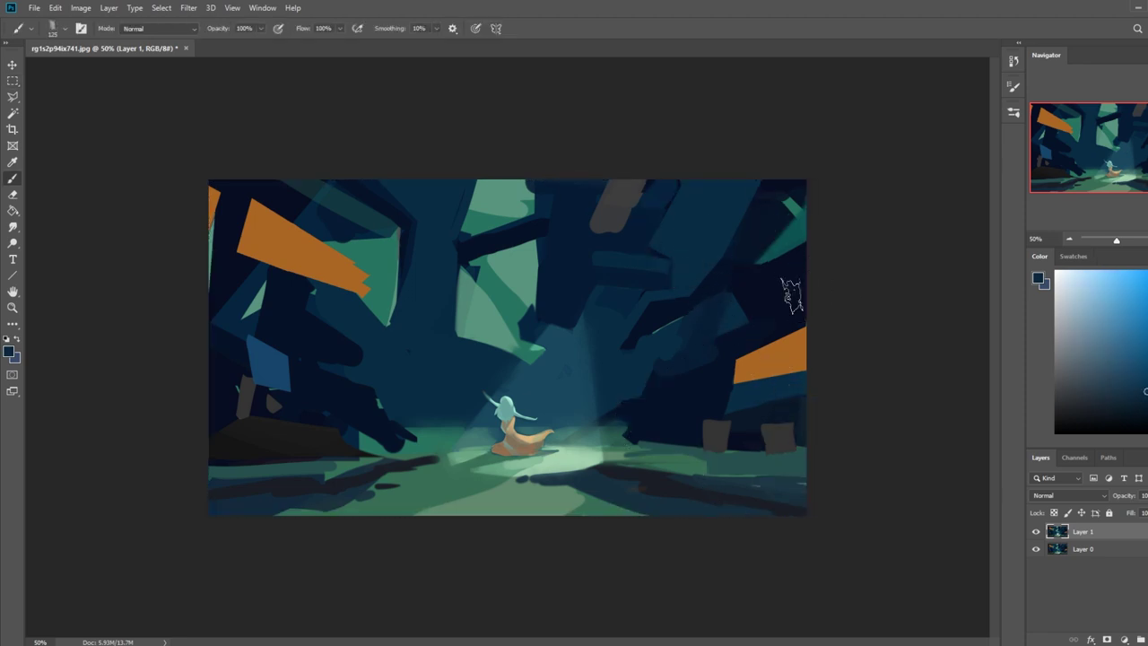
left_click_drag(714, 269, 803, 199)
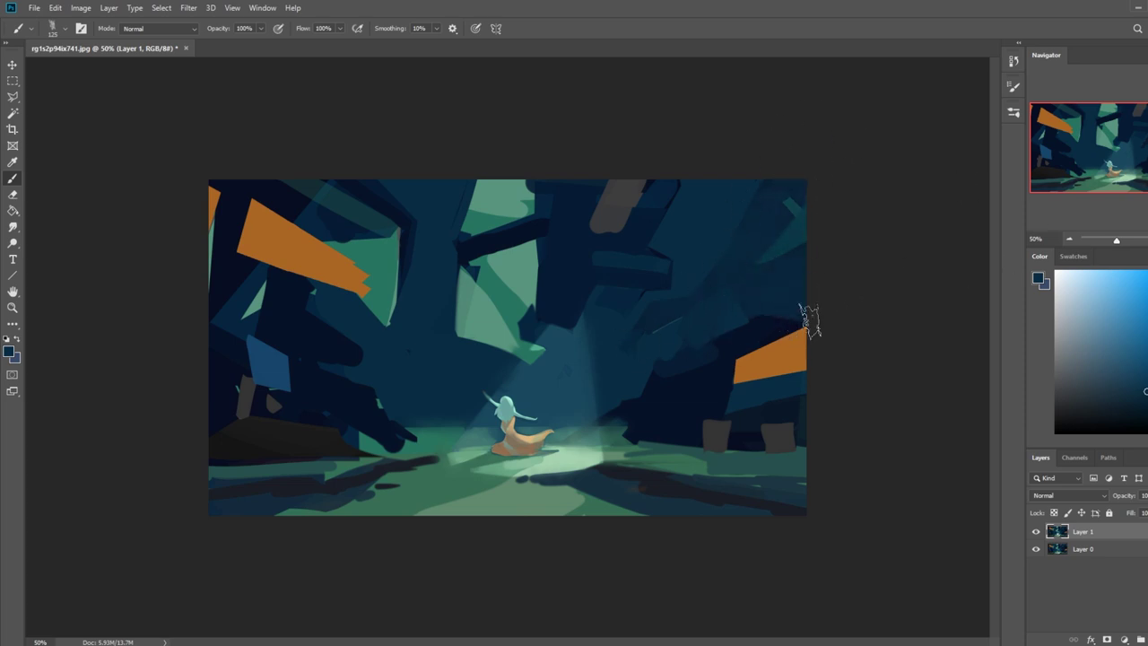
Invert back to the lower-right region and paint its lower part dark navy
key("m")
right_click(727, 315)
left_click(772, 330)
key("b")
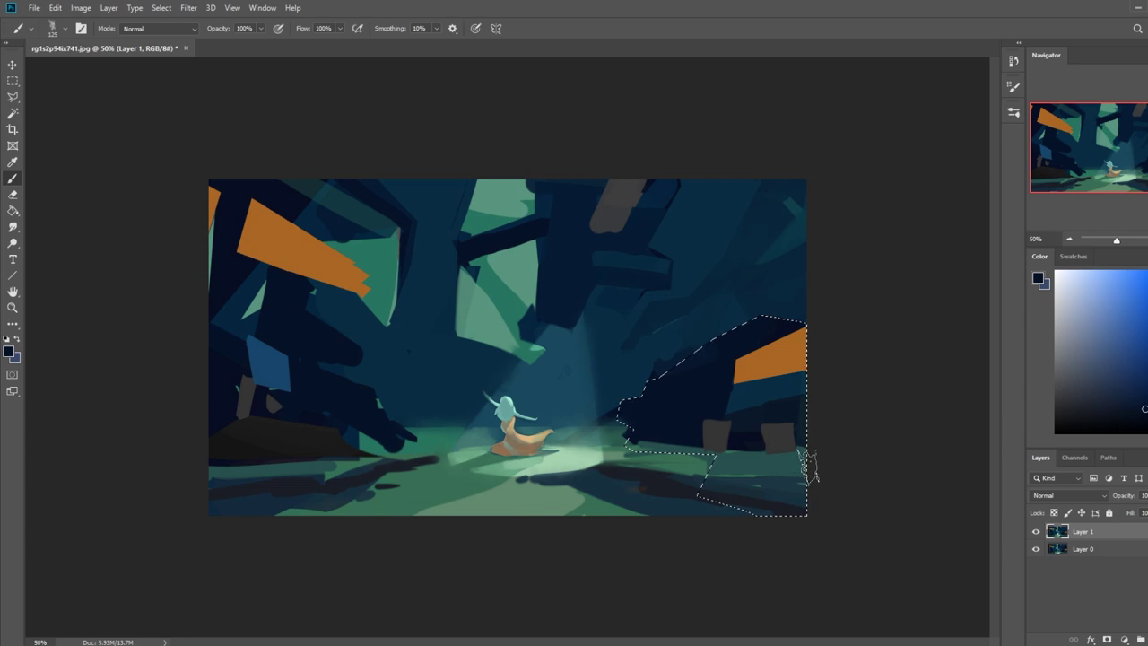
mouse_move(781, 482)
left_mouse_down()
mouse_move(822, 521)
mouse_move(811, 528)
mouse_move(831, 495)
mouse_move(689, 459)
mouse_move(836, 477)
mouse_move(872, 473)
left_mouse_up()
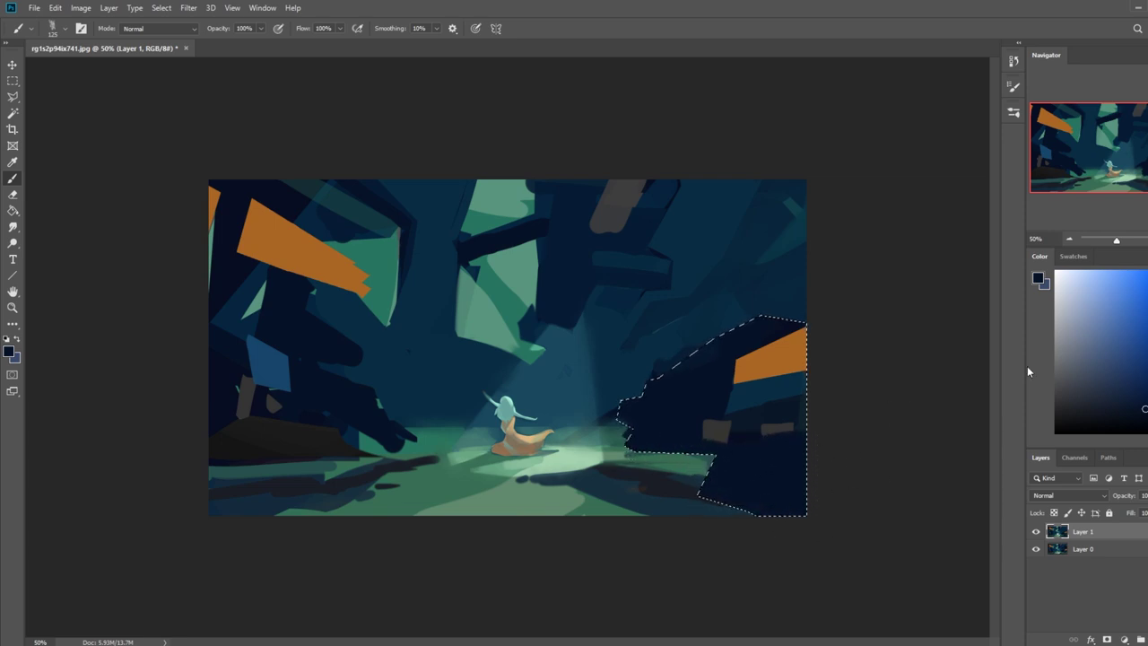
Invert the selection to the rest of the painting and set the brush size to 60
right_click(664, 365)
left_click(671, 380)
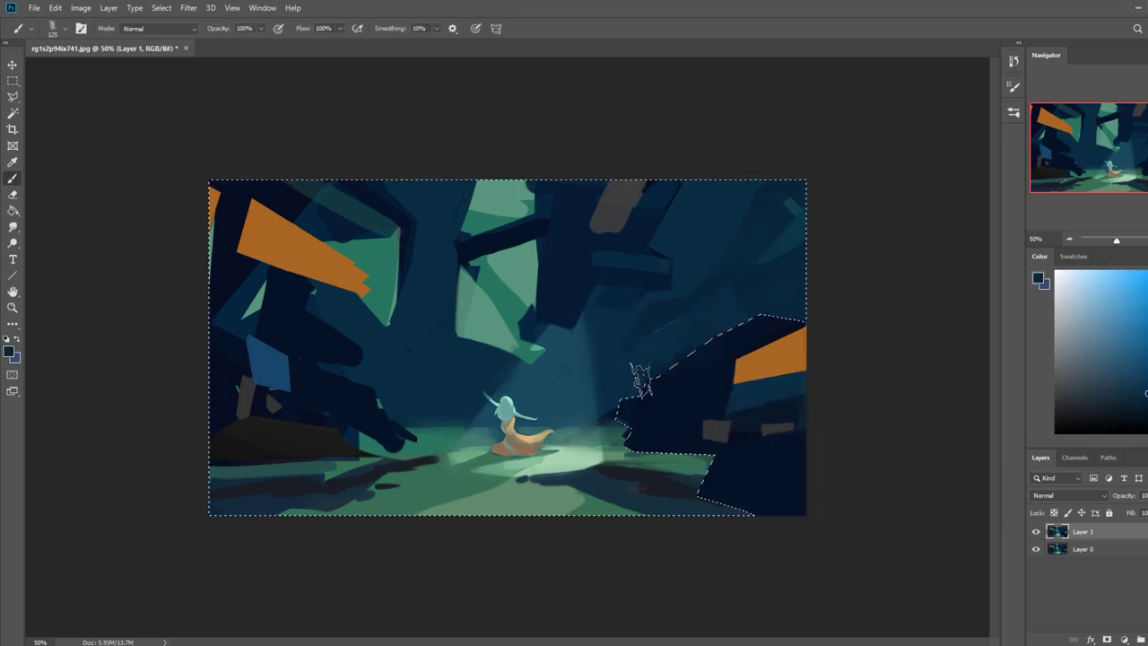
key("bracketleft")
key("bracketleft")
key("bracketleft")
key("bracketleft")
key("bracketleft")
left_click(12, 96)
Outline the lower-left grey shadow and paint it dark navy with an 800 px brush
left_click(208, 448)
left_click(236, 419)
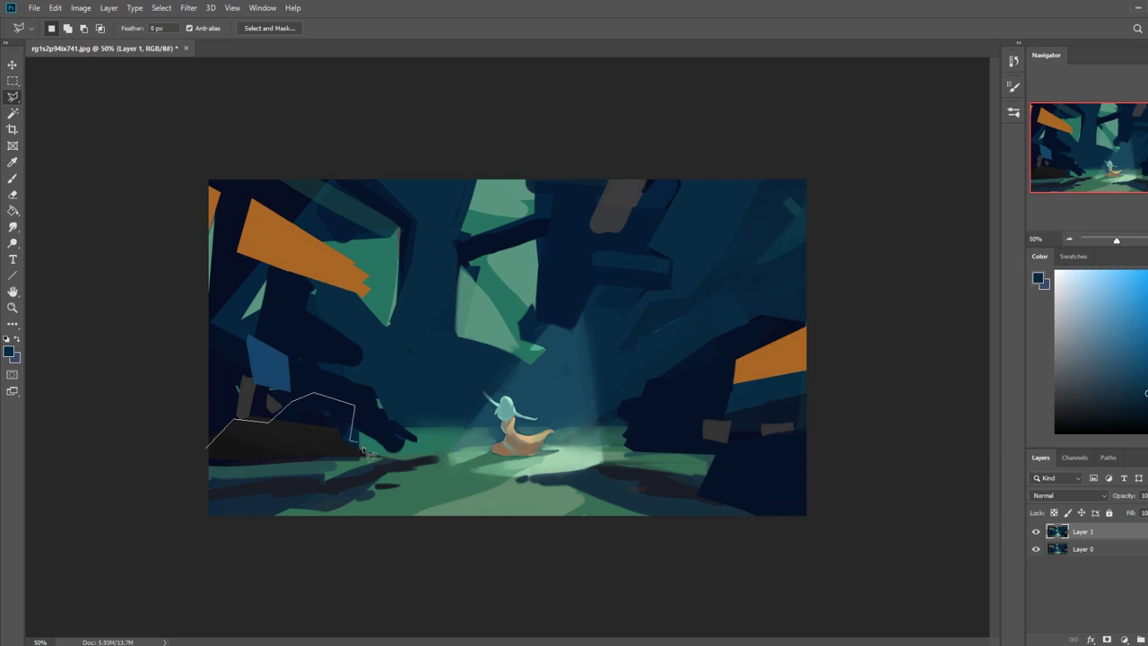
mouse_move(363, 451)
left_mouse_down()
mouse_move(373, 509)
mouse_move(357, 525)
mouse_move(281, 531)
mouse_move(214, 522)
mouse_move(183, 493)
mouse_move(212, 456)
left_mouse_up()
key("ctrl+d")
key("b")
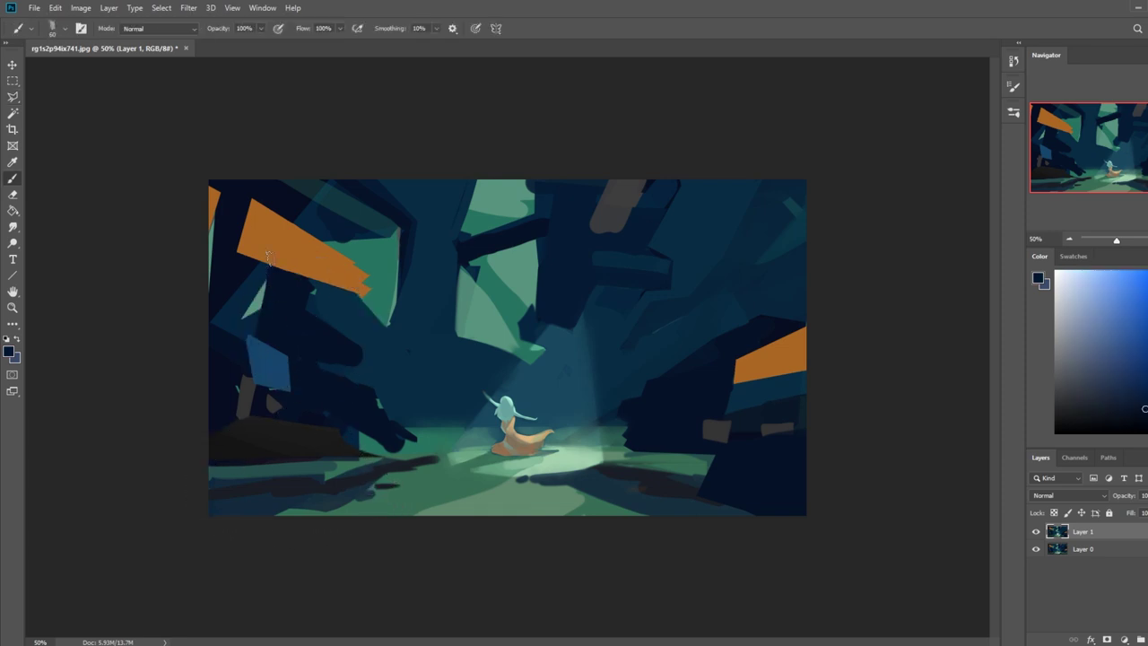
key("bracketright")
mouse_move(384, 436)
left_mouse_down()
mouse_move(354, 480)
mouse_move(63, 529)
mouse_move(408, 444)
mouse_move(34, 539)
left_mouse_up()
Invert the selection and repaint the canvas's left side dark with a 300 px brush
key("m")
right_click(305, 436)
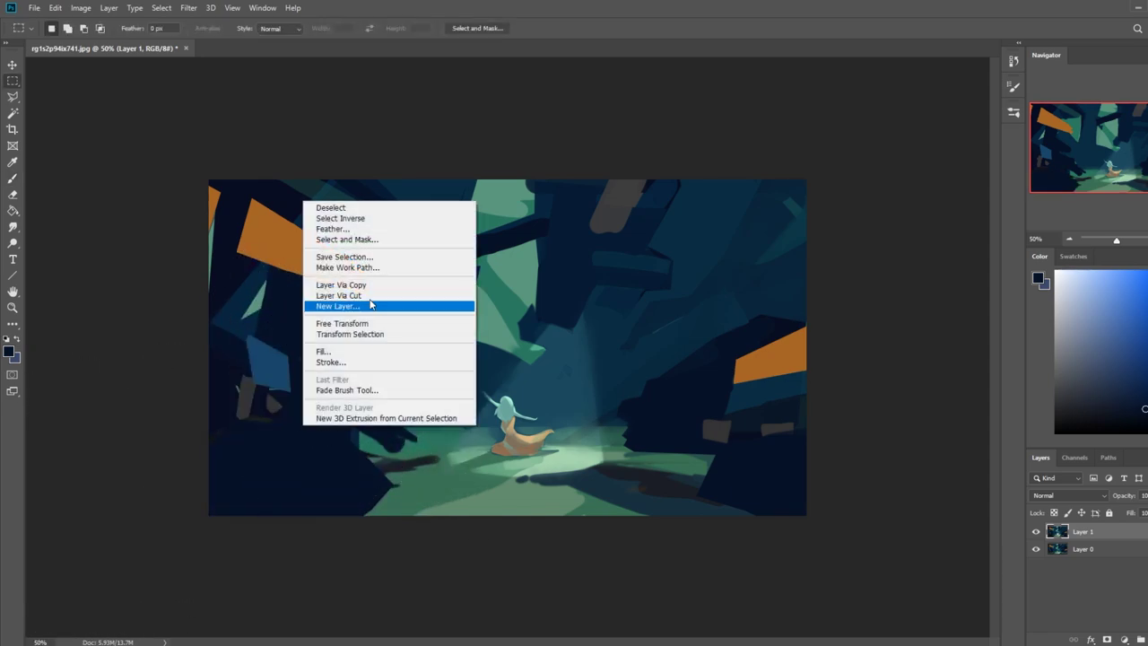
left_click(376, 218)
key("b")
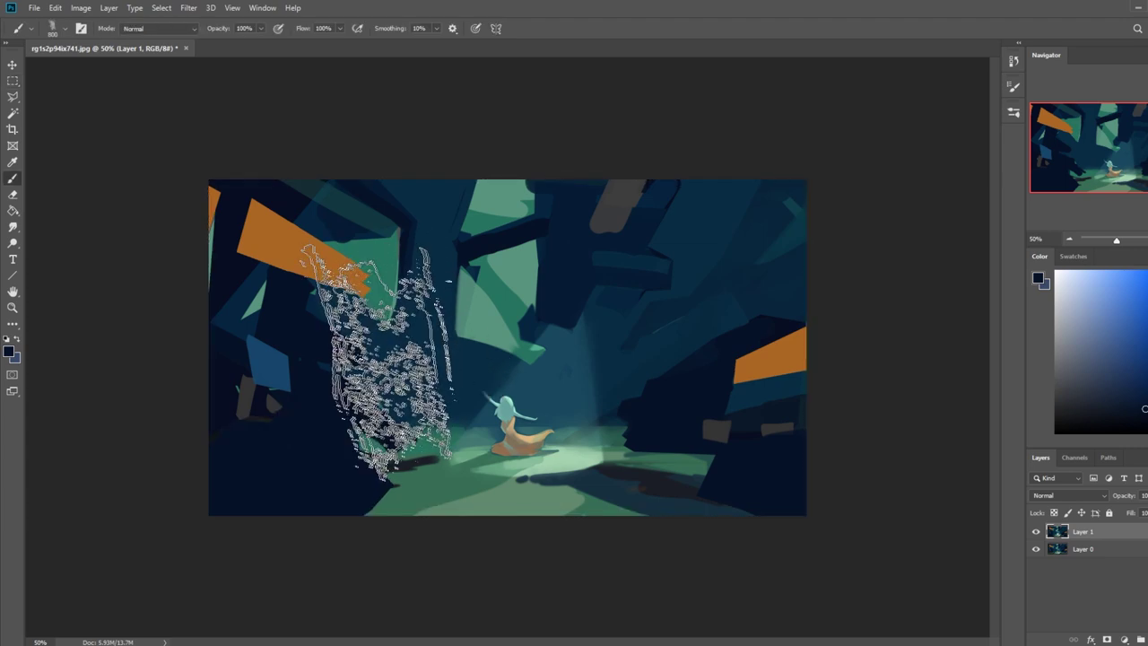
key("bracketleft")
key("bracketleft")
key("bracketleft")
key("bracketleft")
key("bracketleft")
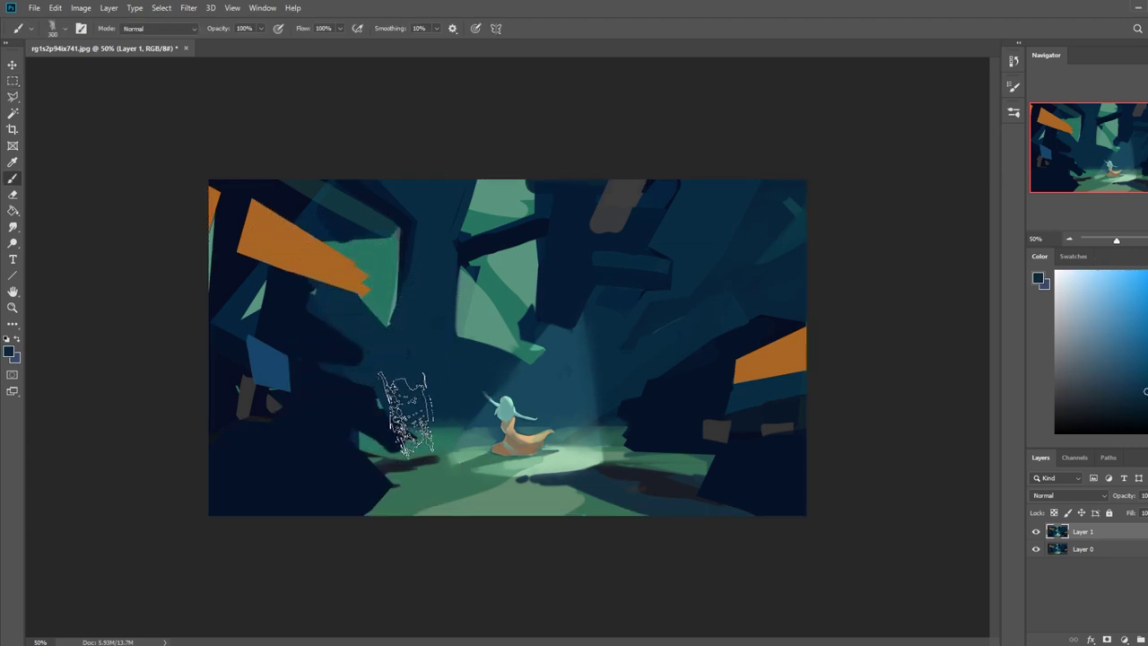
left_click_drag(328, 368, 397, 384)
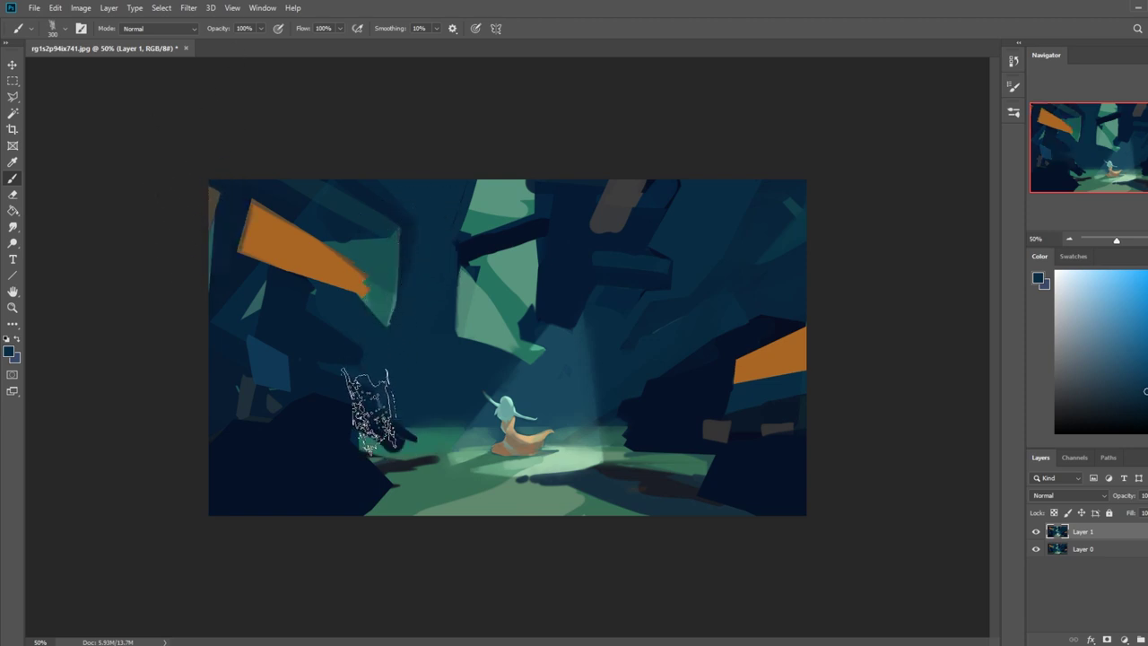
Paint a dark navy stroke near the lower-left ground with a 175 px brush
left_click(421, 444, "alt")
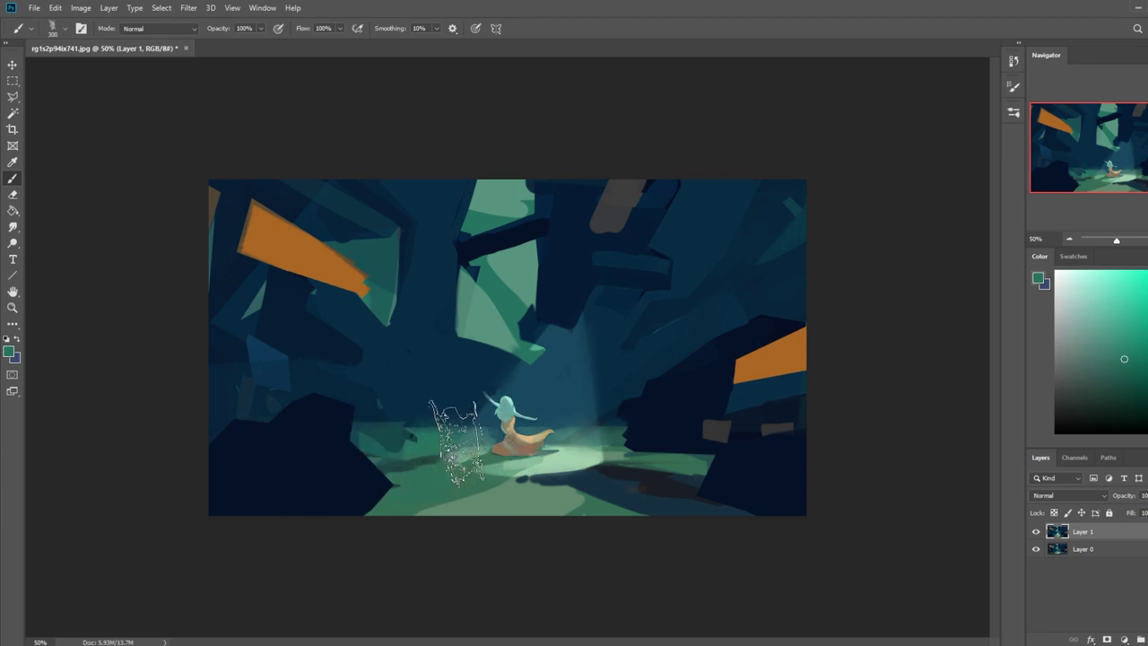
left_click(410, 403, "alt")
key("bracketleft")
key("bracketleft")
key("bracketleft")
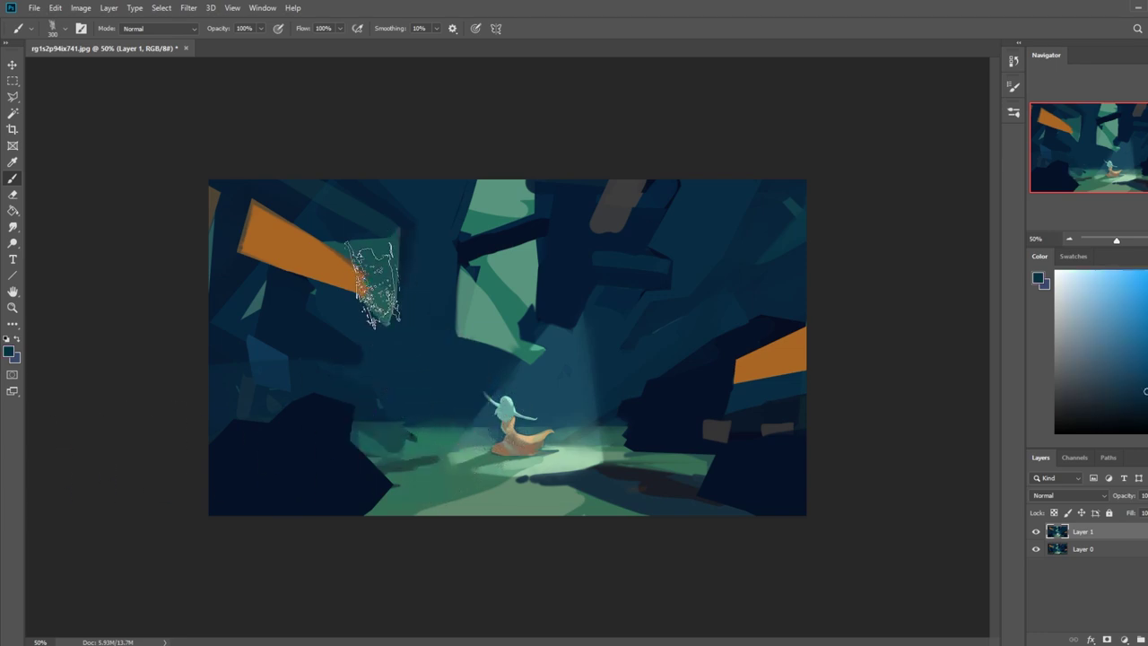
left_click_drag(410, 398, 415, 398)
key("bracketleft")
key("bracketleft")
key("bracketleft")
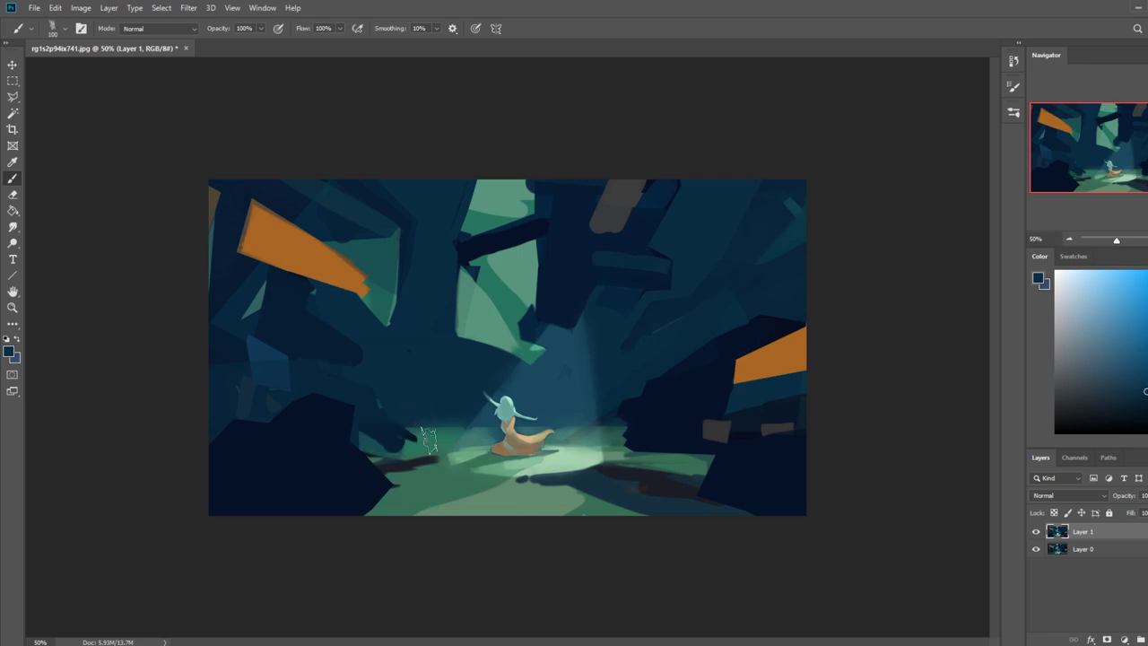
Brush sampled greens over the dark strokes left of the figure and the shadow band
left_click(428, 458, "alt")
mouse_move(429, 458)
left_mouse_down()
mouse_move(394, 468)
mouse_move(355, 444)
mouse_move(384, 440)
left_mouse_up()
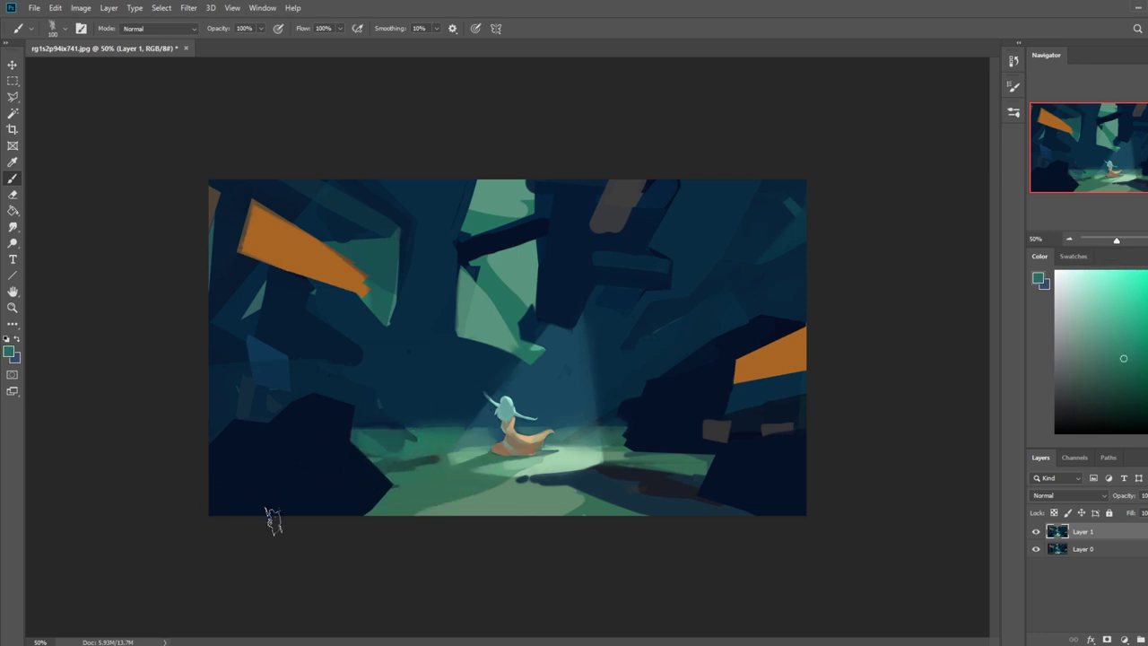
left_click(659, 480, "alt")
left_click(557, 504, "alt")
mouse_move(533, 481)
left_mouse_down()
mouse_move(662, 469)
mouse_move(595, 488)
mouse_move(624, 495)
mouse_move(689, 482)
left_mouse_up()
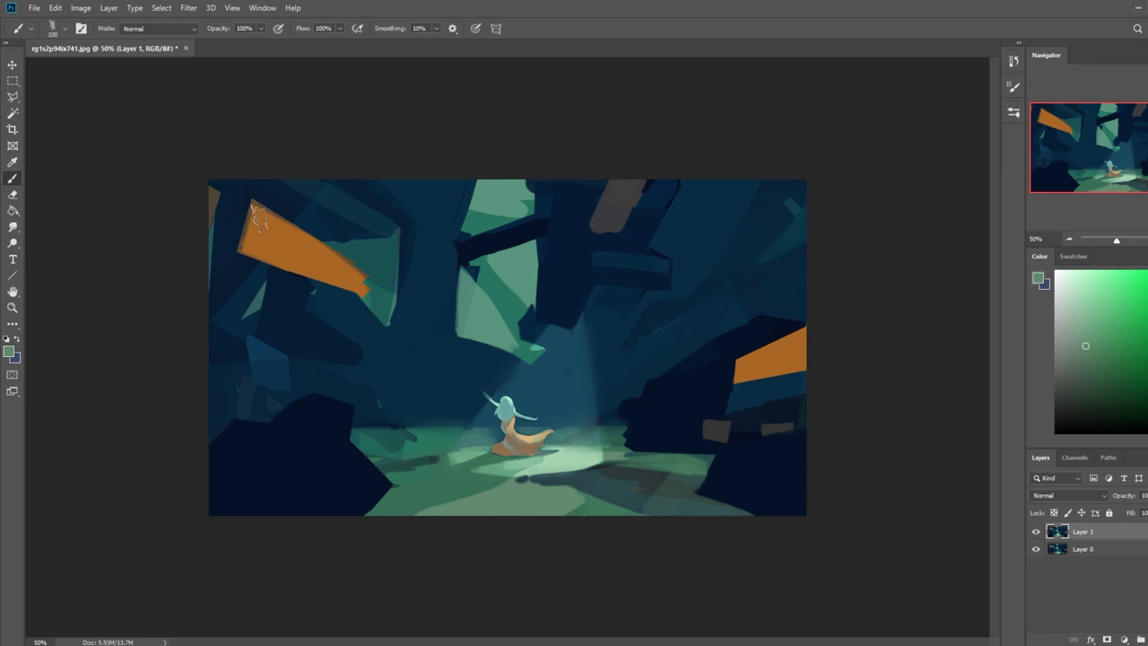
Lasso the grey rock at the right and paint over it in navy
left_click(11, 97)
mouse_move(819, 428)
left_mouse_down()
mouse_move(788, 385)
mouse_move(758, 382)
mouse_move(762, 424)
mouse_move(716, 437)
mouse_move(697, 494)
mouse_move(715, 511)
mouse_move(813, 521)
mouse_move(848, 474)
mouse_move(827, 433)
mouse_move(744, 436)
mouse_move(732, 414)
mouse_move(770, 384)
left_mouse_up()
key("ctrl+d")
key("b")
left_click(784, 490, "alt")
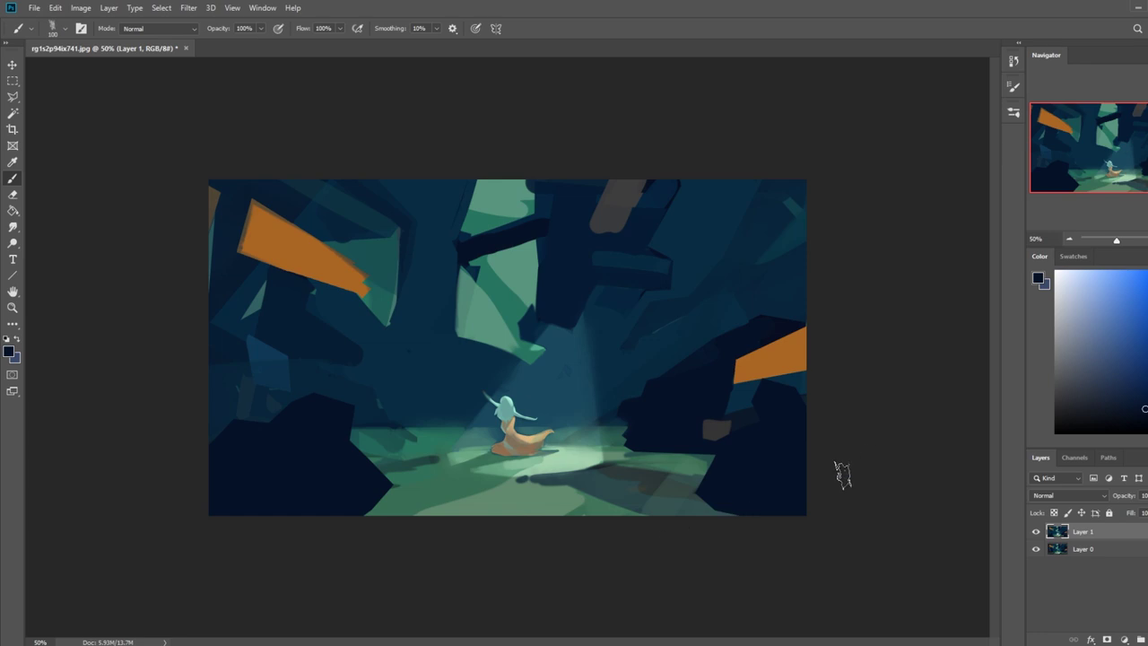
Invert the selection and extend the dark teal ground shadow slightly left, then sample navy
key("m")
right_click(770, 420)
left_click(807, 438)
key("b")
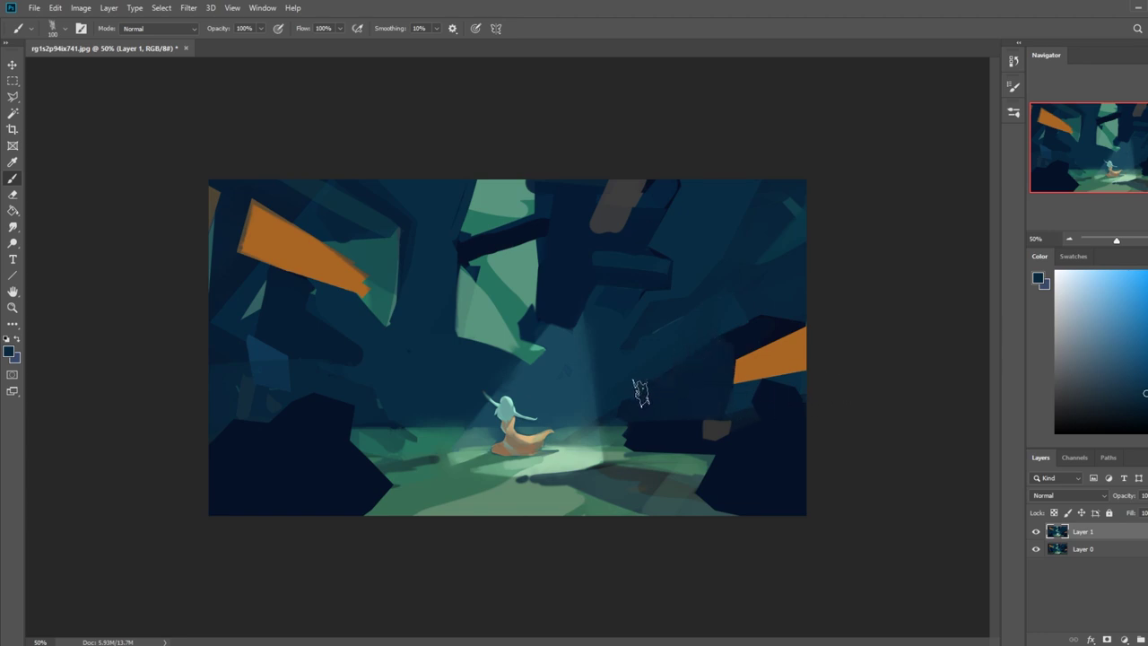
left_click(625, 437, "alt")
mouse_move(626, 438)
left_mouse_down()
mouse_move(679, 439)
mouse_move(635, 436)
mouse_move(712, 408)
left_mouse_up()
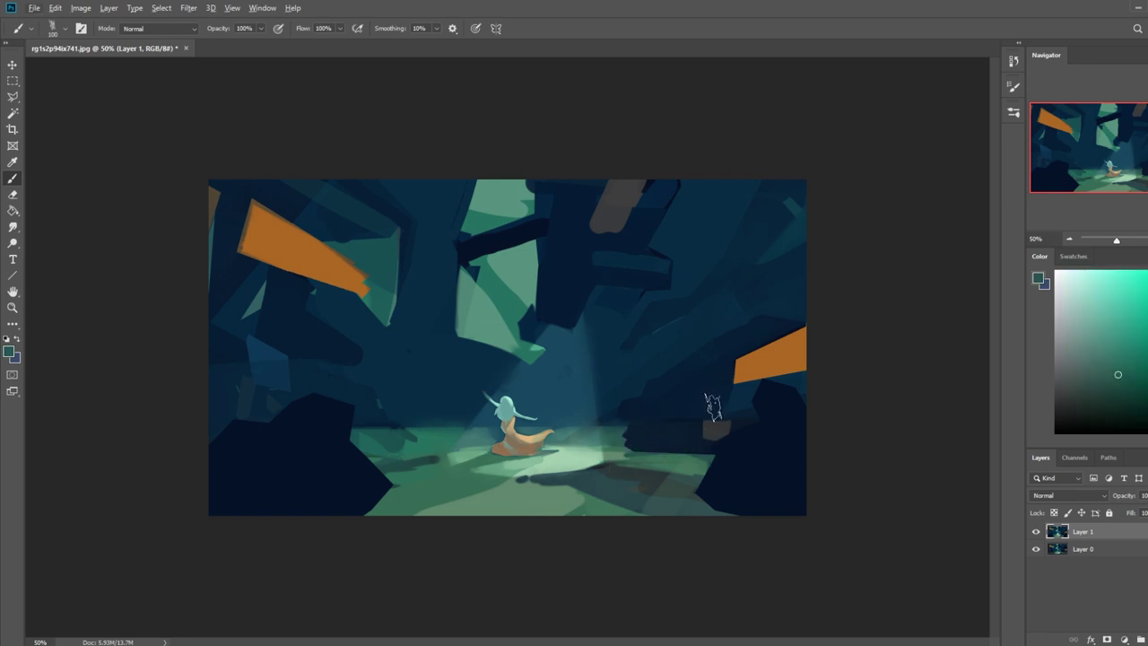
key("z")
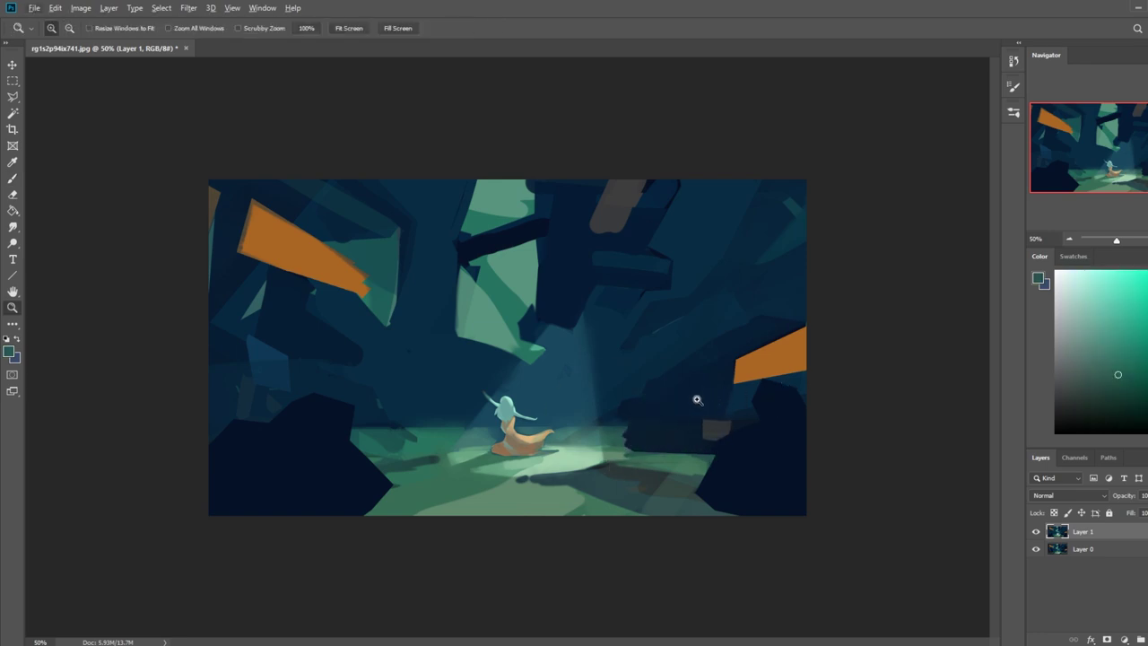
key("b")
left_click(700, 404, "alt")
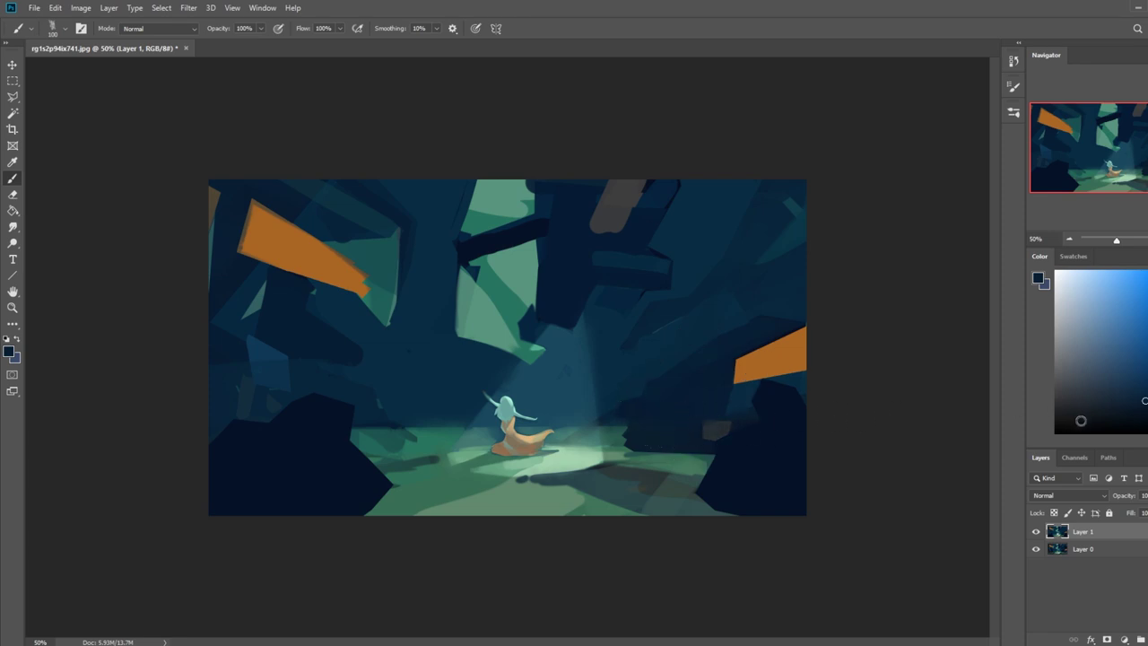
left_click(13, 97)
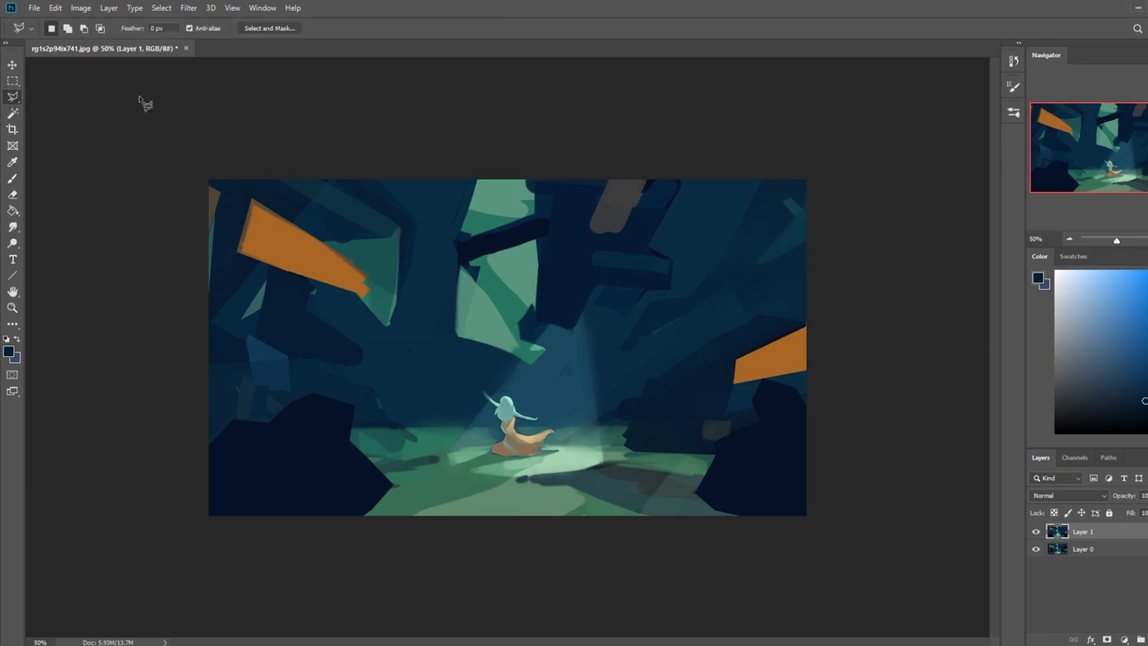
Draw a zigzag Polygonal Lasso outline around the upper-right forest region
left_click(723, 263)
left_click(691, 296)
left_click(657, 300)
left_click(623, 347)
left_click(701, 322)
left_click(732, 294)
left_click(794, 289)
left_click(817, 264)
left_click(818, 215)
left_click(810, 168)
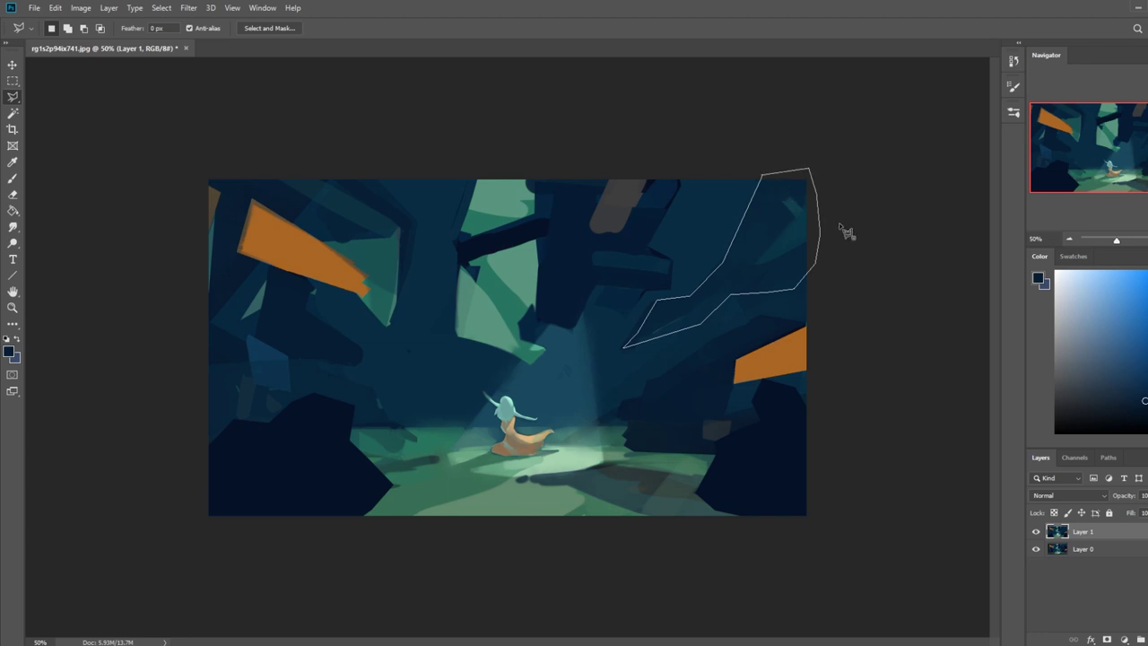
Redraw the upper-right selection outline from the top edge down and back
left_click(764, 178)
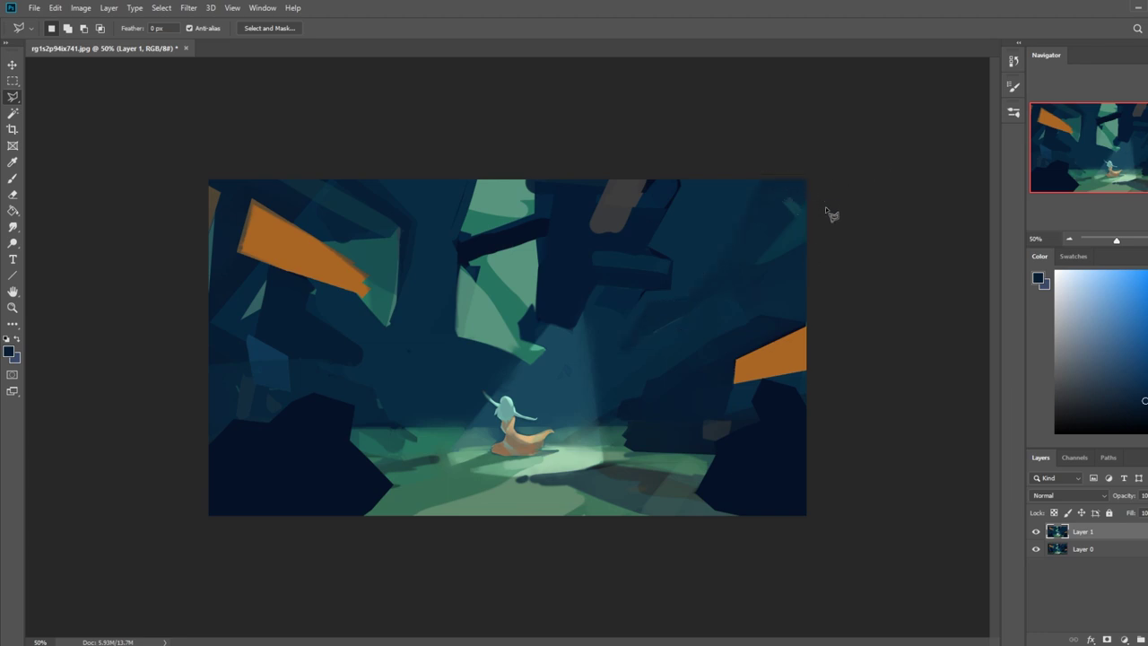
left_click_drag(762, 178, 709, 266)
left_click(651, 300)
left_click(622, 344)
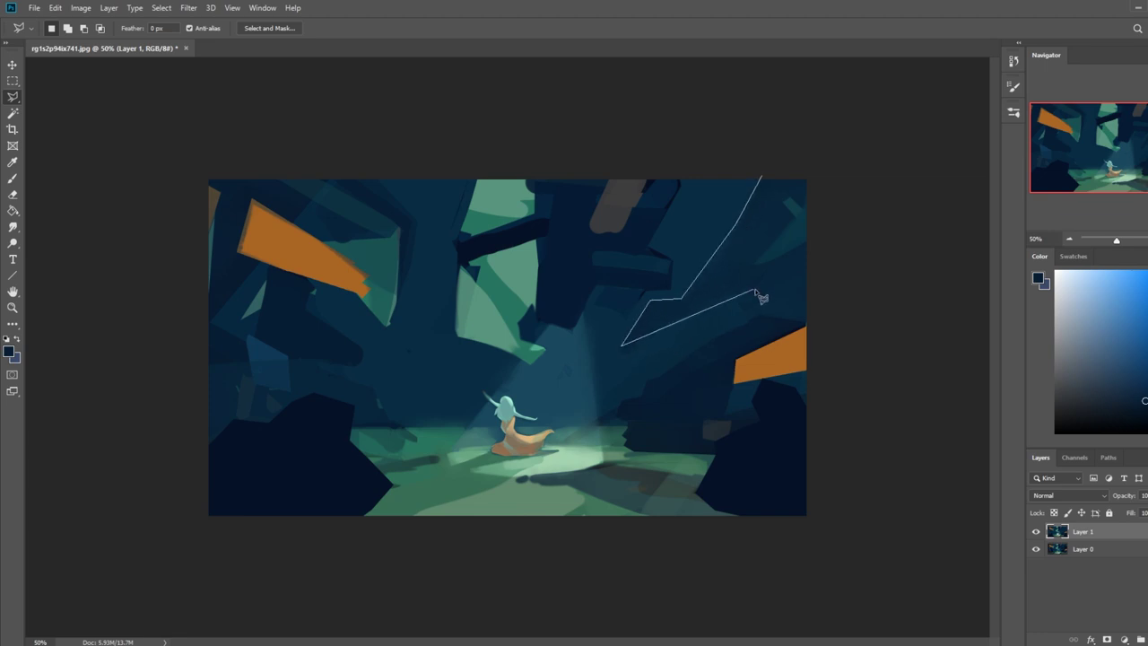
mouse_move(672, 338)
left_mouse_down()
mouse_move(695, 309)
mouse_move(744, 288)
mouse_move(761, 303)
mouse_move(825, 294)
mouse_move(845, 263)
mouse_move(839, 204)
mouse_move(791, 172)
mouse_move(763, 179)
left_mouse_up()
Sample the dark rock colour, then Magic Wand select the lower-right and lower-left rocks
key("ctrl+d")
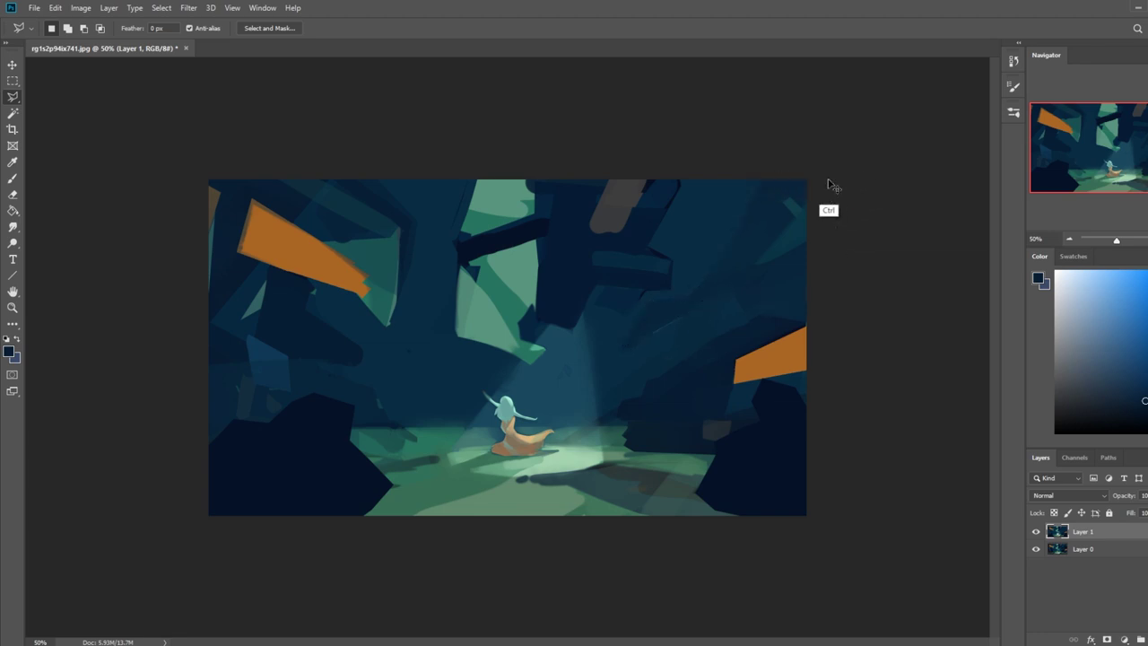
key("b")
left_click(785, 440, "alt")
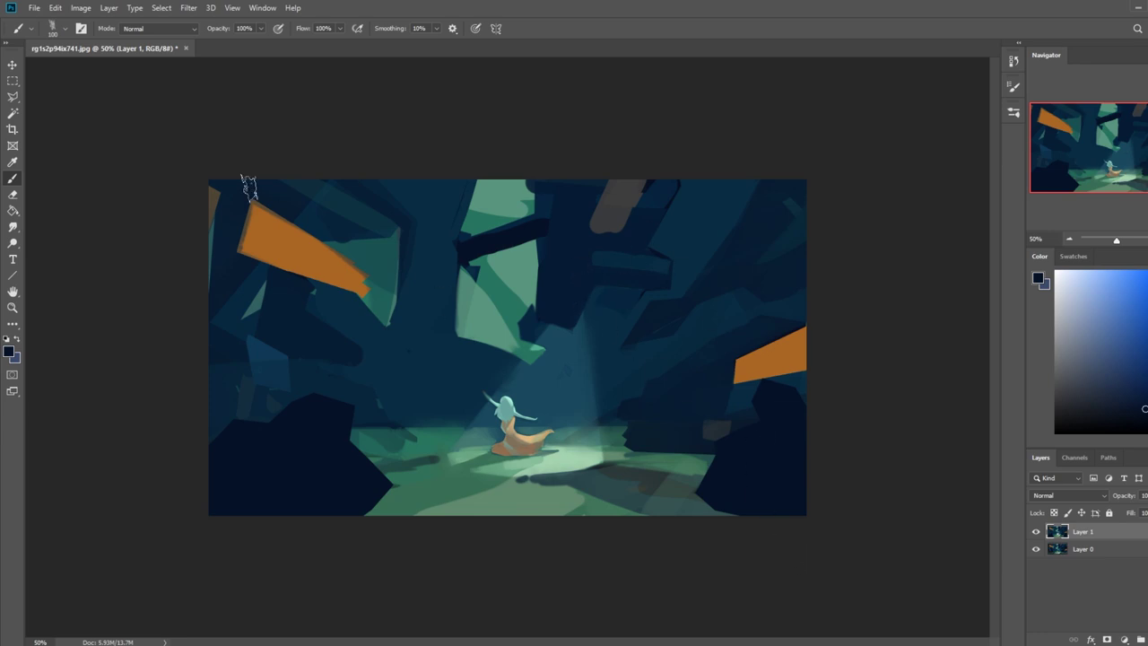
left_click(14, 113)
left_click(777, 471)
left_click(363, 465, "shift")
Apply Hue/Saturation to the selected rocks with Saturation +42 and Lightness -20
key("ctrl+u")
left_click_drag(826, 192, 956, 183)
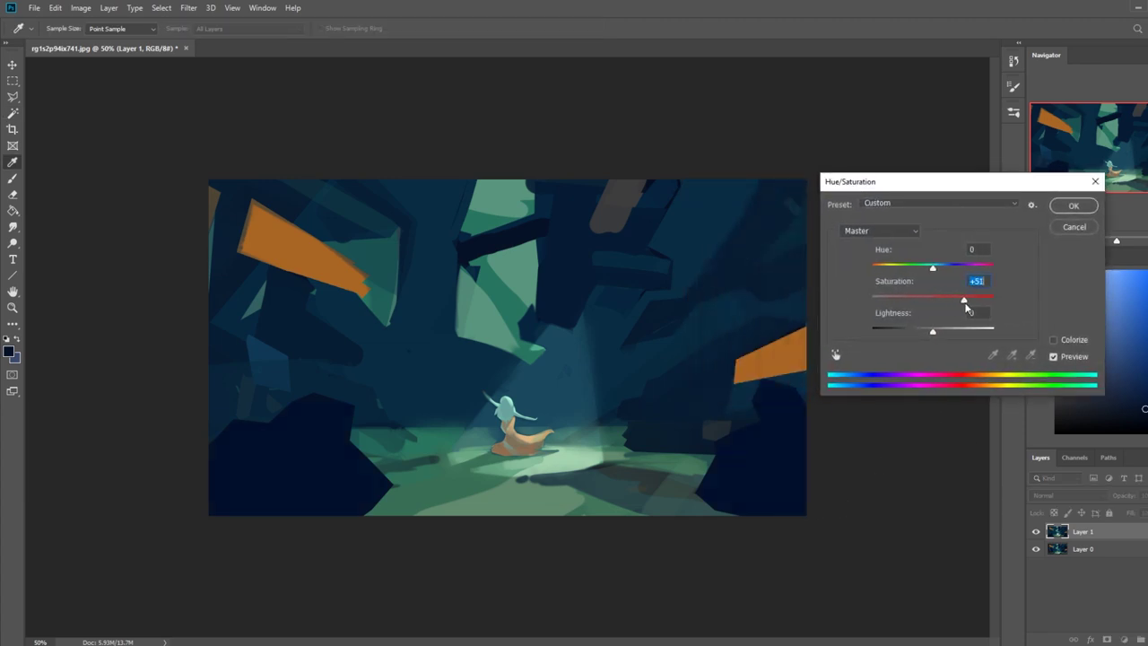
left_click_drag(933, 334, 917, 332)
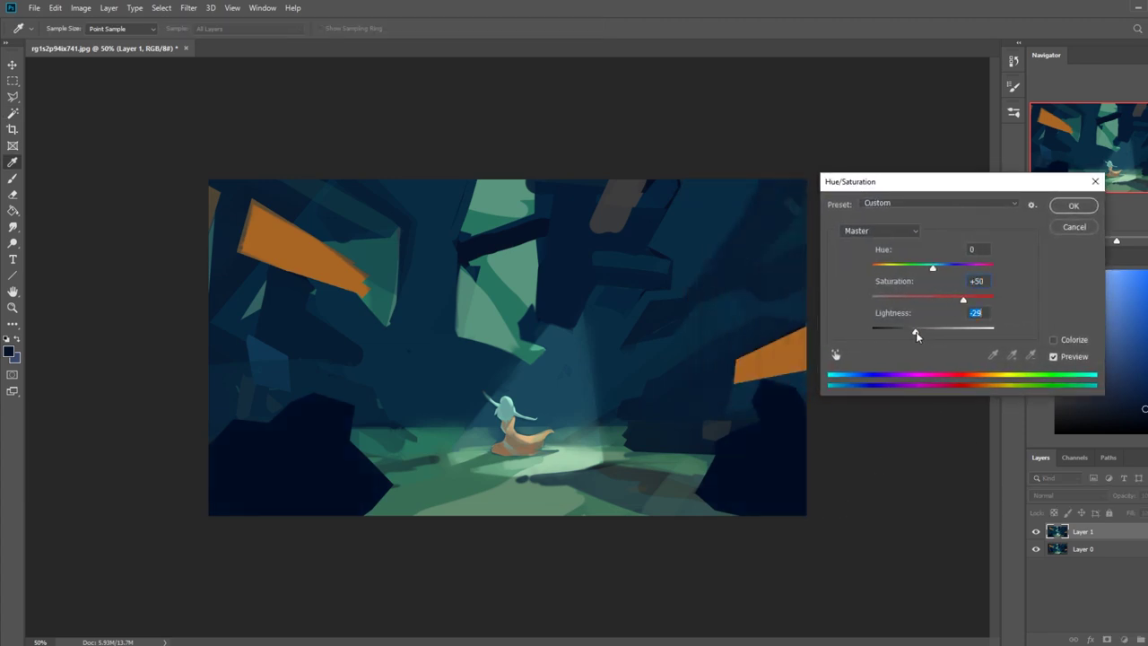
left_click_drag(968, 184, 981, 223)
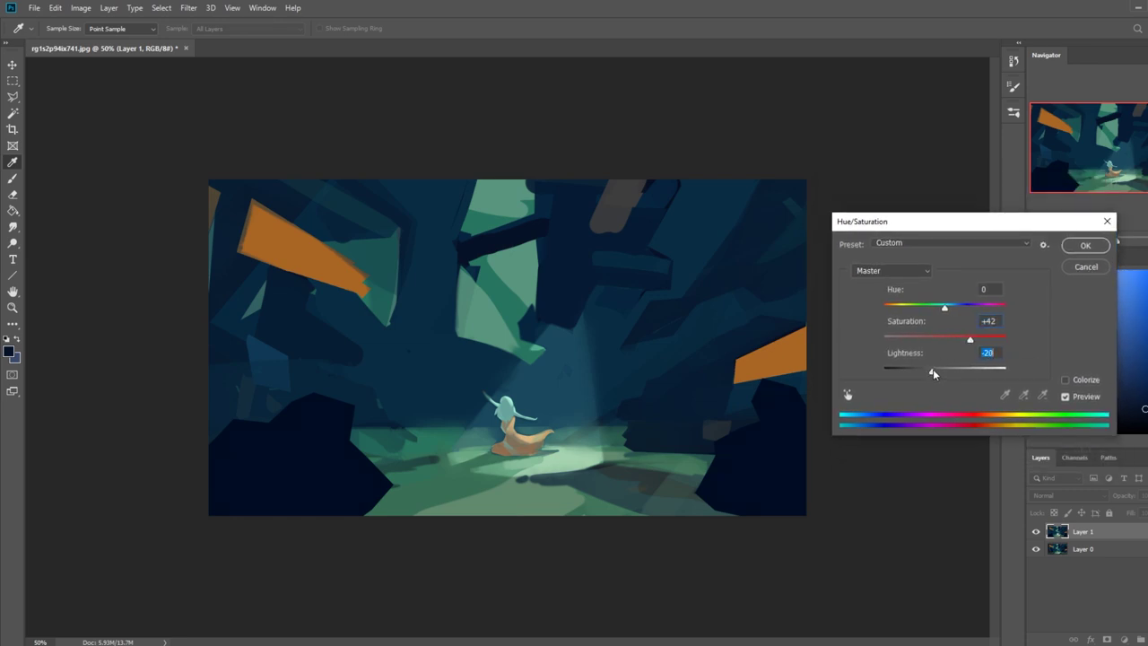
left_click(1083, 247)
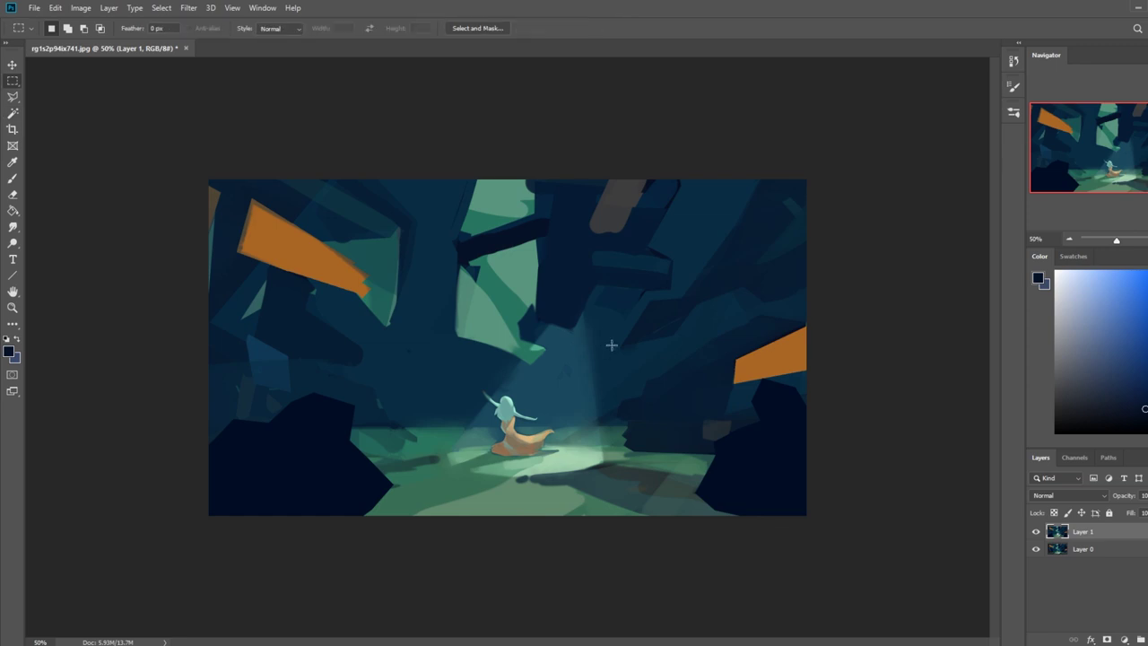
Clear the selection, add a new layer, and bucket-fill it with green sampled from the floor
right_click(634, 338)
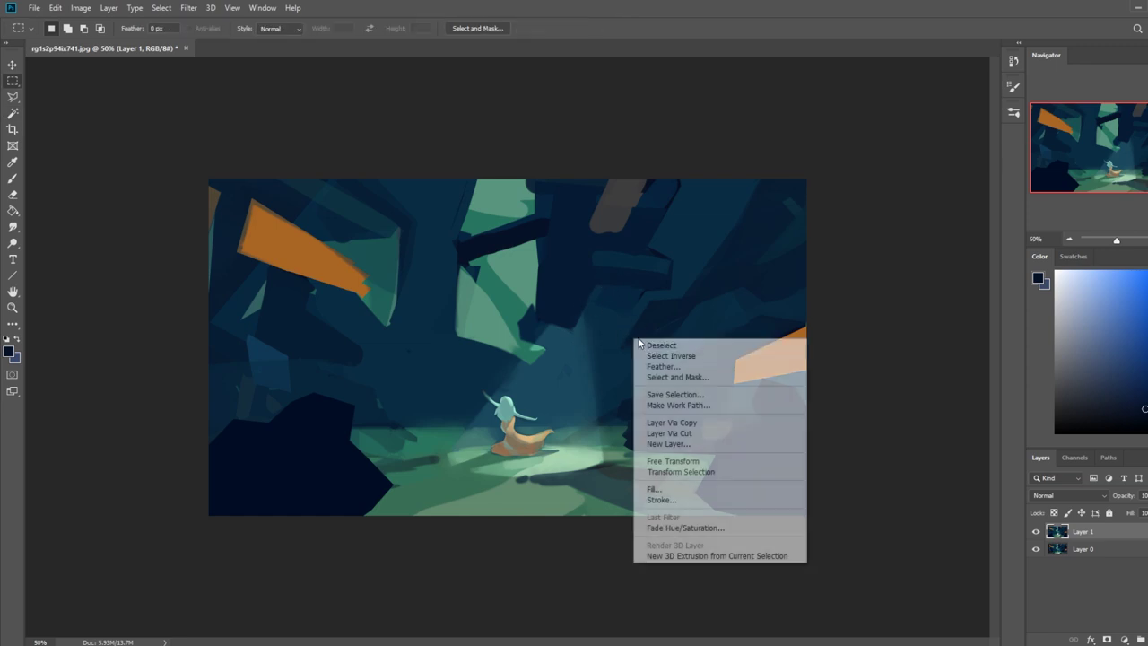
left_click(708, 357)
key("ctrl+d")
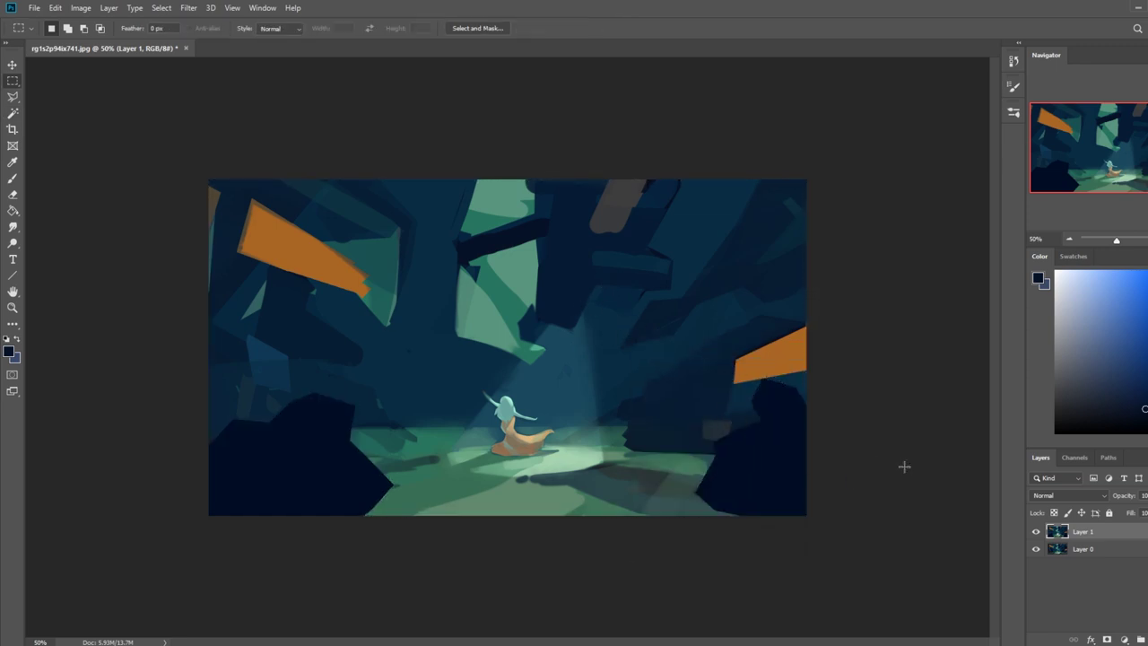
left_click(1121, 640)
key("g")
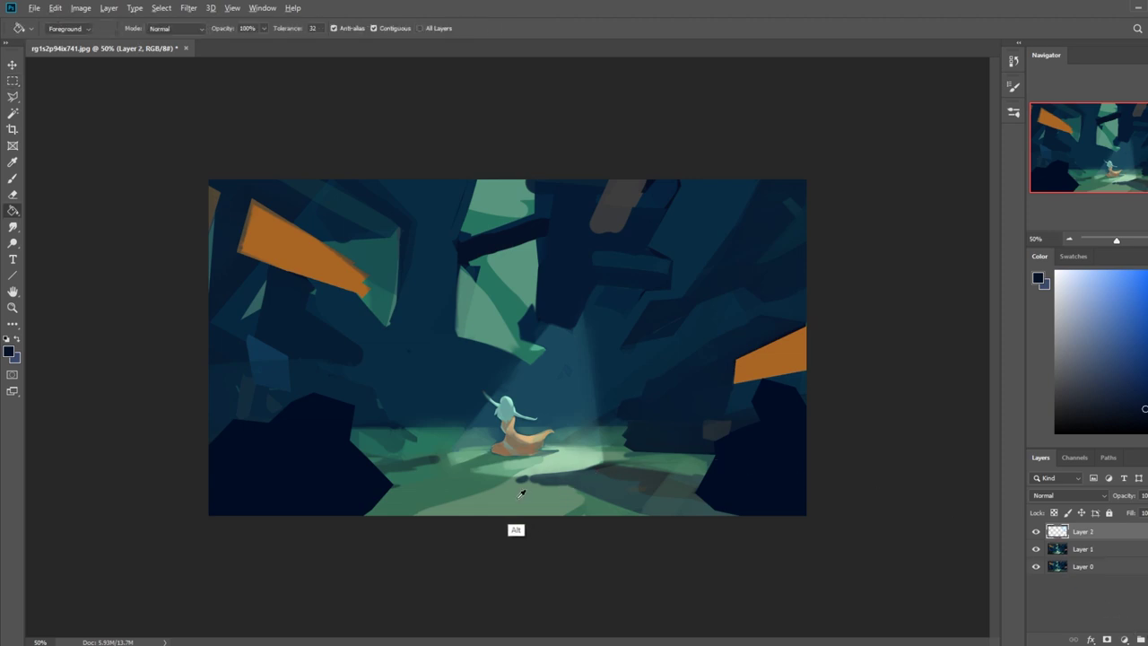
left_click(565, 510, "alt")
left_click(617, 496)
Lower the green layer's Fill to a faint haze, toggling its visibility to compare
left_click_drag(1128, 531, 1114, 530)
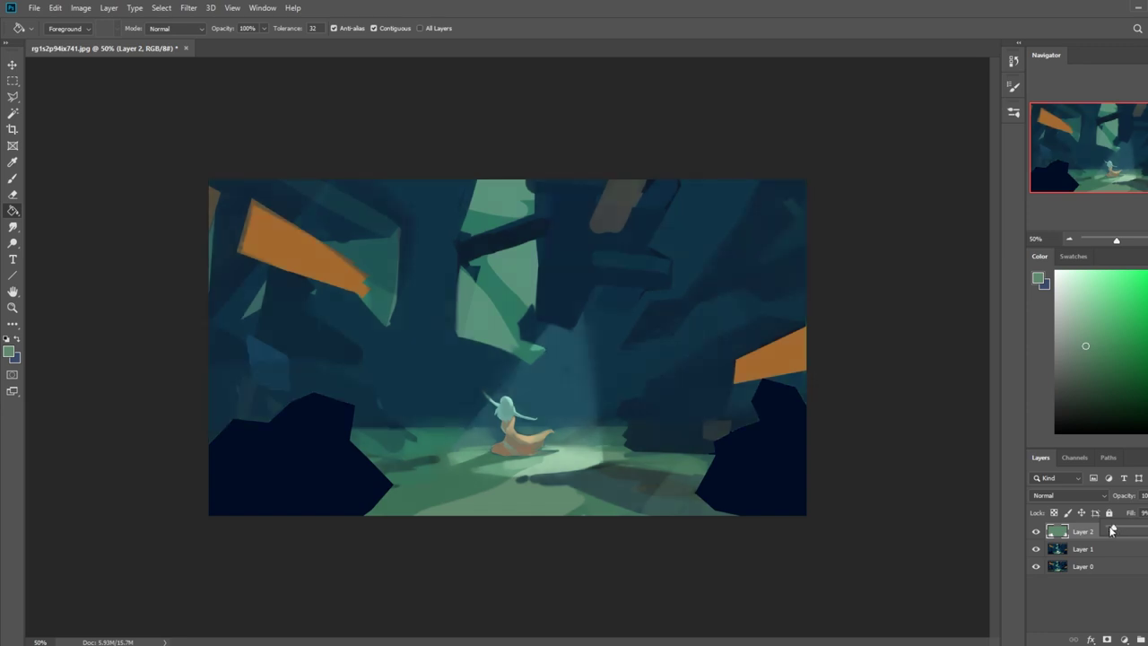
left_click(1035, 532)
left_click(1036, 532)
left_click(1036, 532)
left_click(1035, 532)
left_click(1145, 513)
left_click(1096, 533)
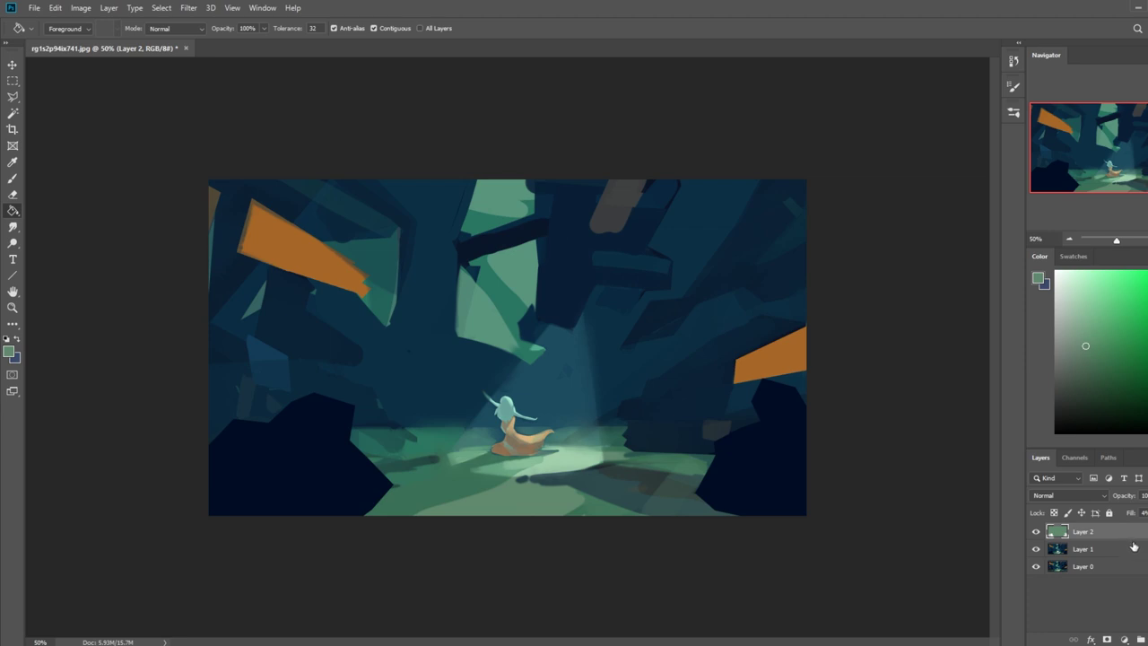
key("m")
right_click(626, 265)
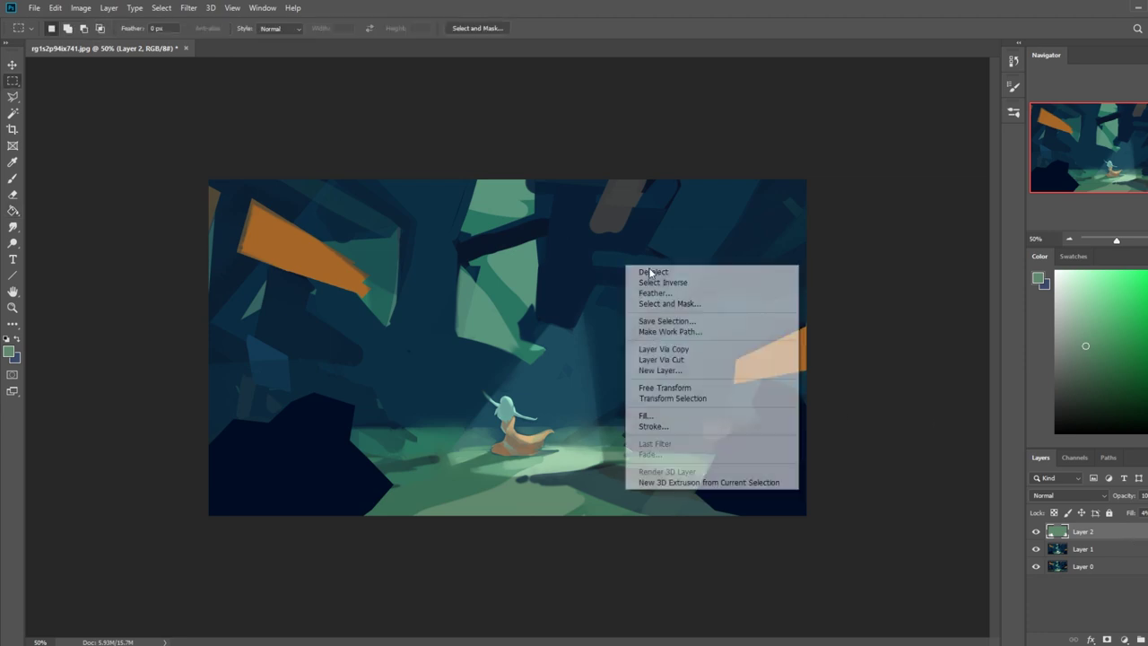
Clear the selection, set the foreground colour to red, and add a new layer for critique marks
left_click(675, 271)
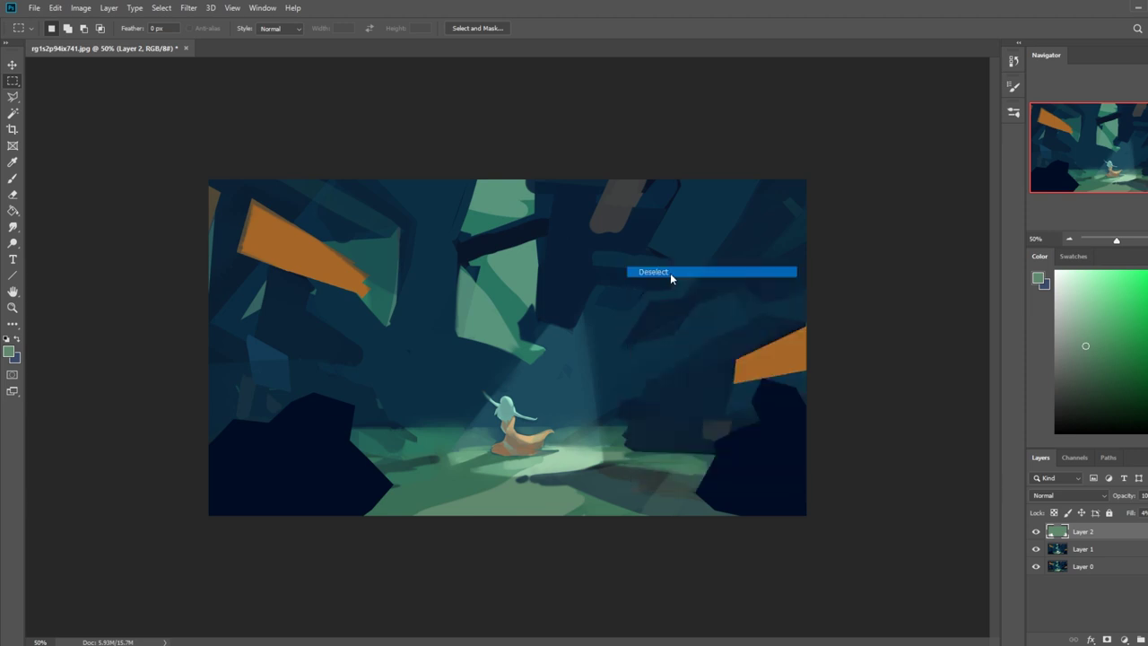
left_click(1141, 272)
left_click(1147, 278)
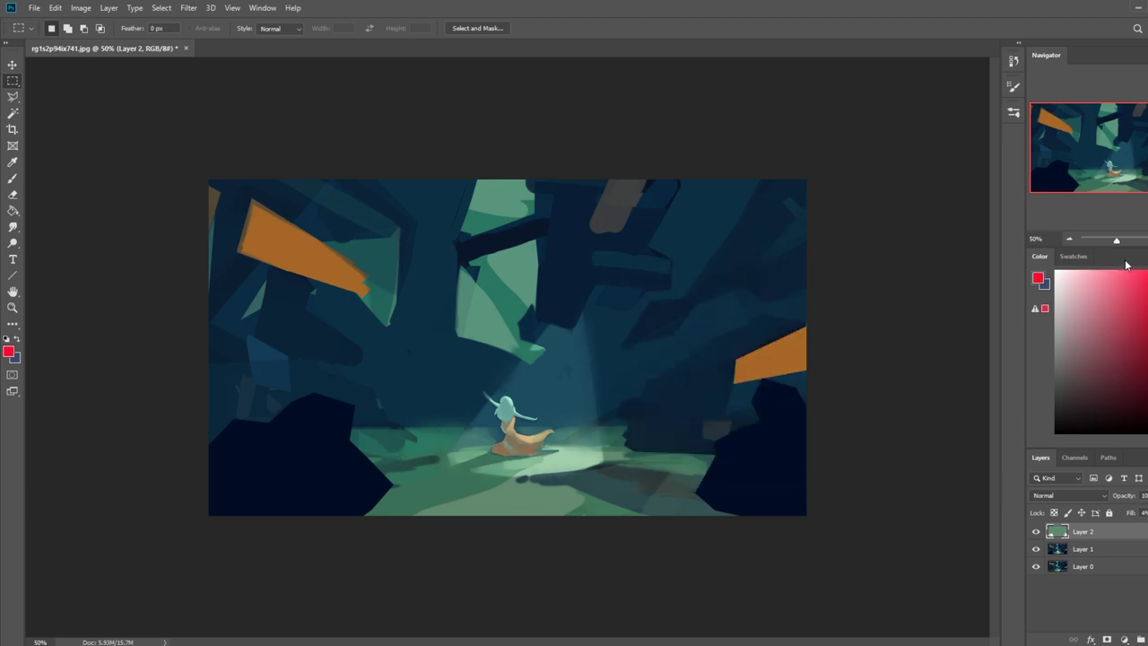
key("b")
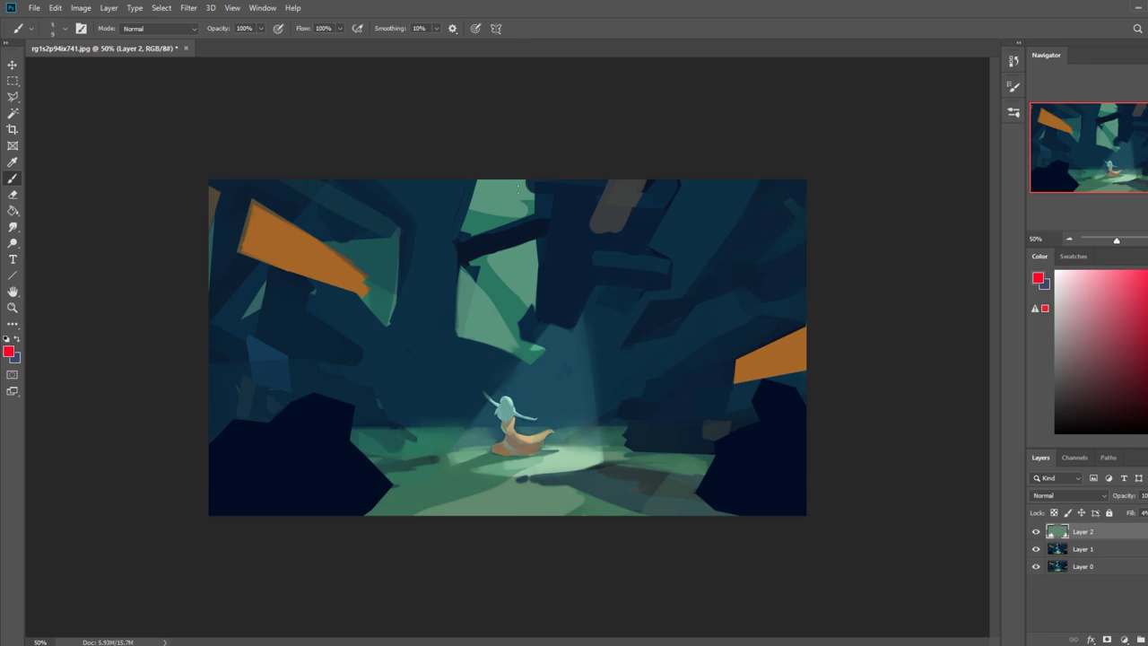
key("ctrl+shift+alt+n")
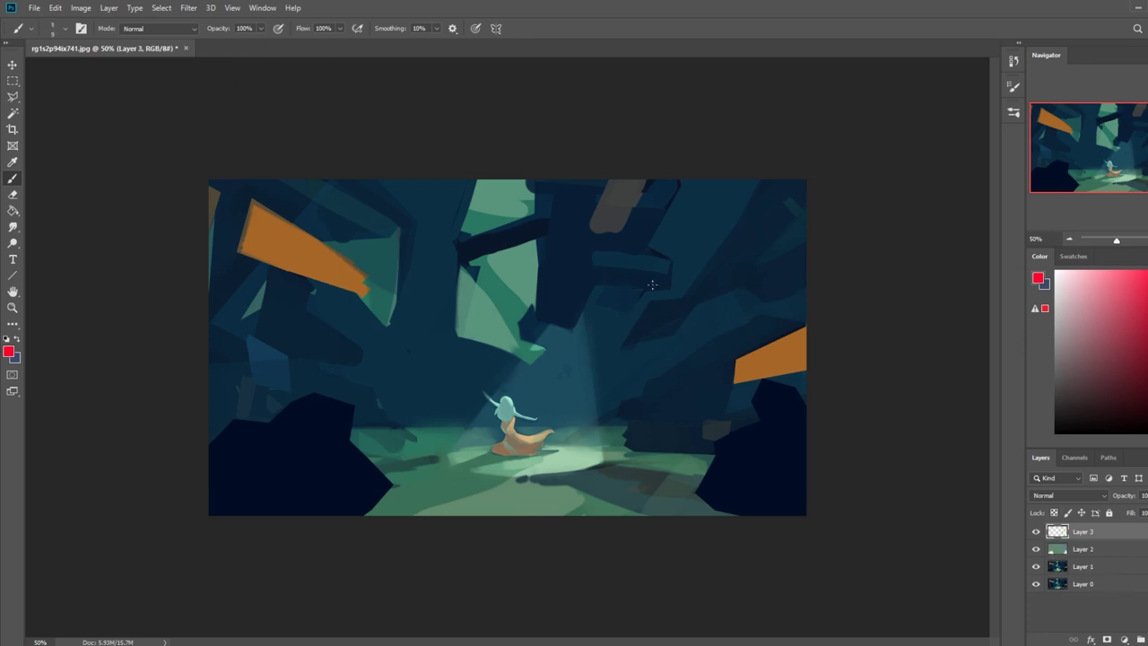
Sketch red triangles in the upper right and loops across the lit floor, undoing mistakes
mouse_move(636, 299)
left_mouse_down()
mouse_move(673, 330)
mouse_move(607, 339)
left_mouse_up()
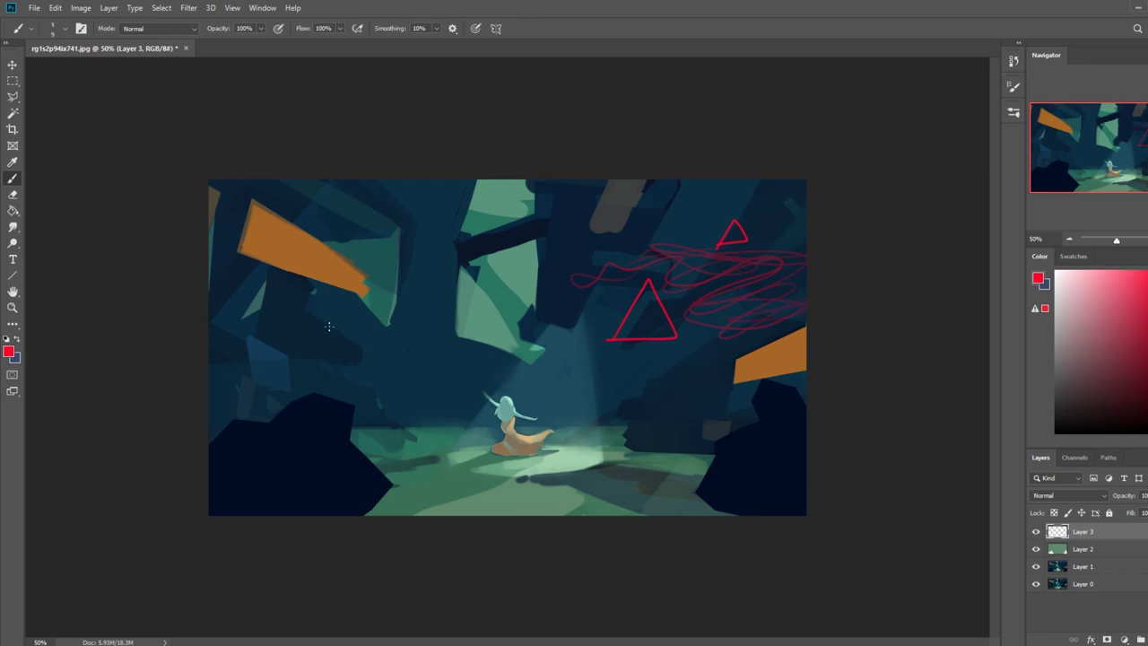
key("ctrl+z")
left_click_drag(210, 466, 361, 398)
key("ctrl+z")
mouse_move(404, 496)
left_mouse_down()
mouse_move(672, 424)
mouse_move(395, 431)
left_mouse_up()
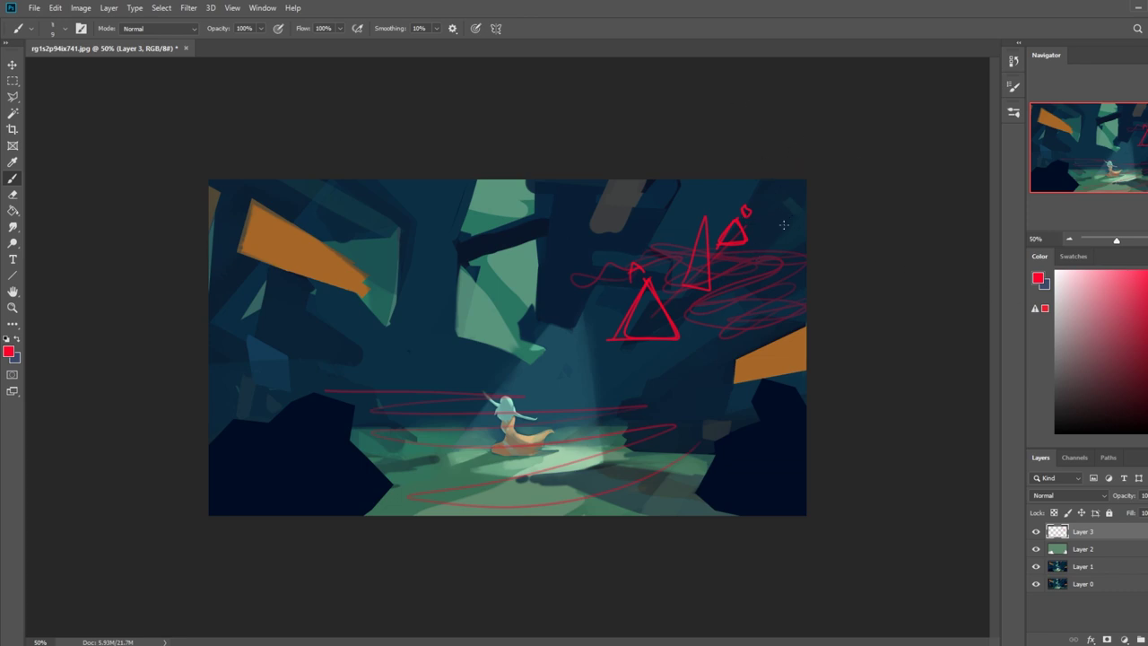
left_click_drag(729, 263, 743, 266)
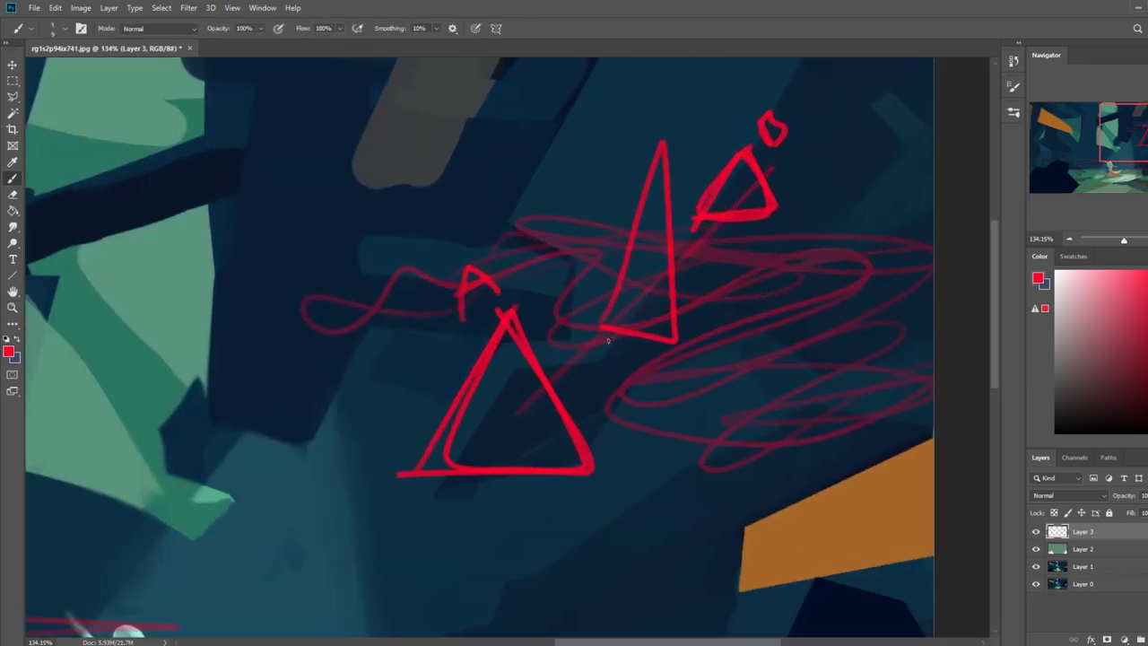
Draw a red left-pointing arrow and handwrite 'darker', 'sharper', 'bigger' beside it
mouse_move(428, 385)
left_mouse_down()
mouse_move(359, 386)
mouse_move(387, 405)
left_mouse_up()
mouse_move(213, 329)
left_mouse_down()
mouse_move(249, 308)
mouse_move(240, 271)
mouse_move(287, 253)
left_mouse_up()
mouse_move(239, 357)
left_mouse_down()
mouse_move(238, 389)
mouse_move(278, 370)
left_mouse_up()
mouse_move(272, 326)
left_mouse_down()
mouse_move(303, 334)
mouse_move(330, 286)
left_mouse_up()
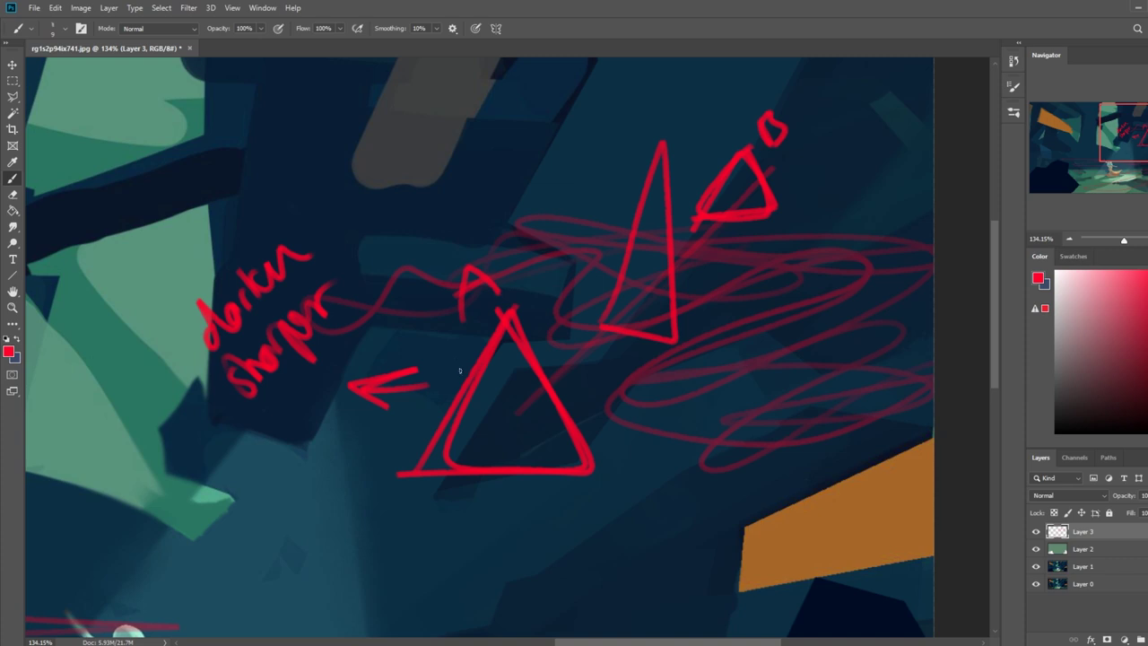
mouse_move(283, 415)
left_mouse_down()
mouse_move(344, 394)
mouse_move(328, 356)
mouse_move(371, 340)
left_mouse_up()
mouse_move(178, 262)
left_mouse_down()
mouse_move(203, 282)
mouse_move(235, 211)
mouse_move(227, 190)
mouse_move(305, 176)
mouse_move(208, 231)
left_mouse_up()
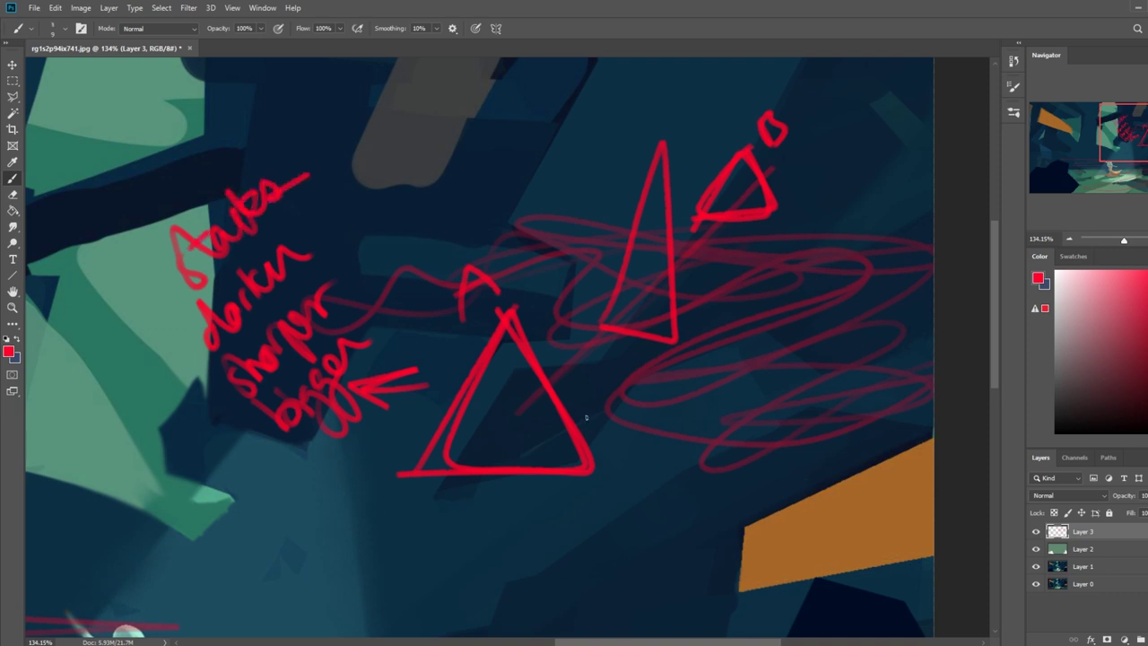
Add diagonal red strokes across the triangle, undoing the stray ones
left_click_drag(574, 386, 677, 449)
key("ctrl+z")
left_click_drag(567, 382, 628, 310)
left_click_drag(574, 422, 633, 333)
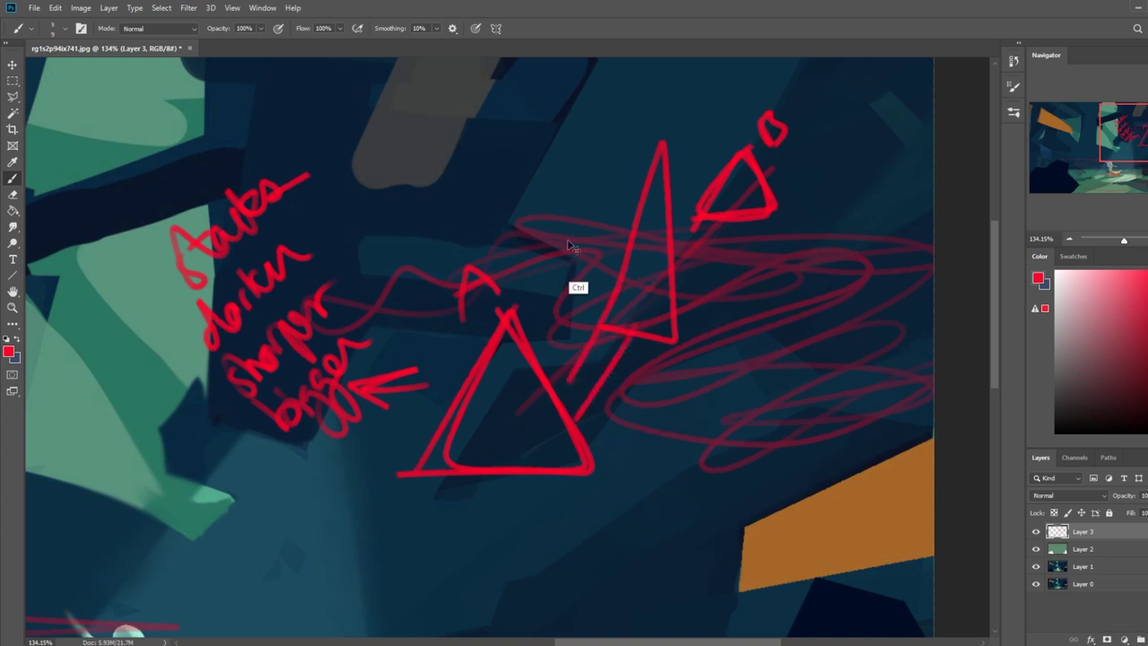
key("ctrl+z")
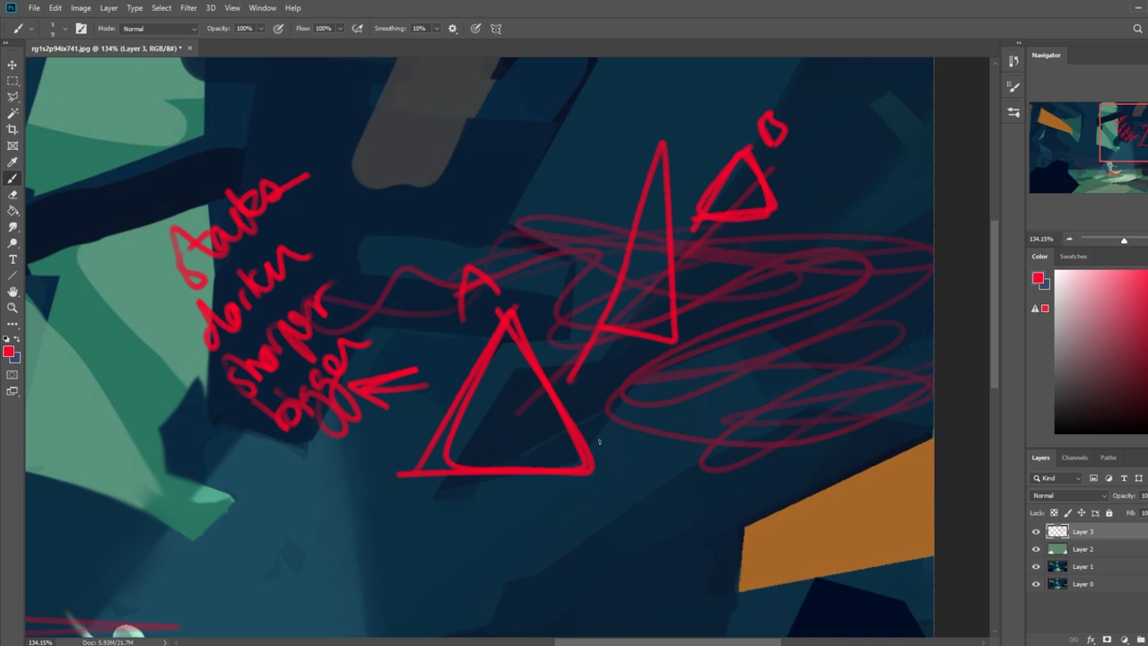
Add scribble loops and tall vertical and rising strokes through the tall and small triangles
mouse_move(585, 219)
left_mouse_down()
mouse_move(639, 191)
mouse_move(667, 278)
left_mouse_up()
mouse_move(703, 350)
left_mouse_down()
mouse_move(583, 331)
mouse_move(622, 310)
mouse_move(503, 299)
left_mouse_up()
left_click_drag(520, 480, 483, 147)
left_click_drag(575, 113, 614, 453)
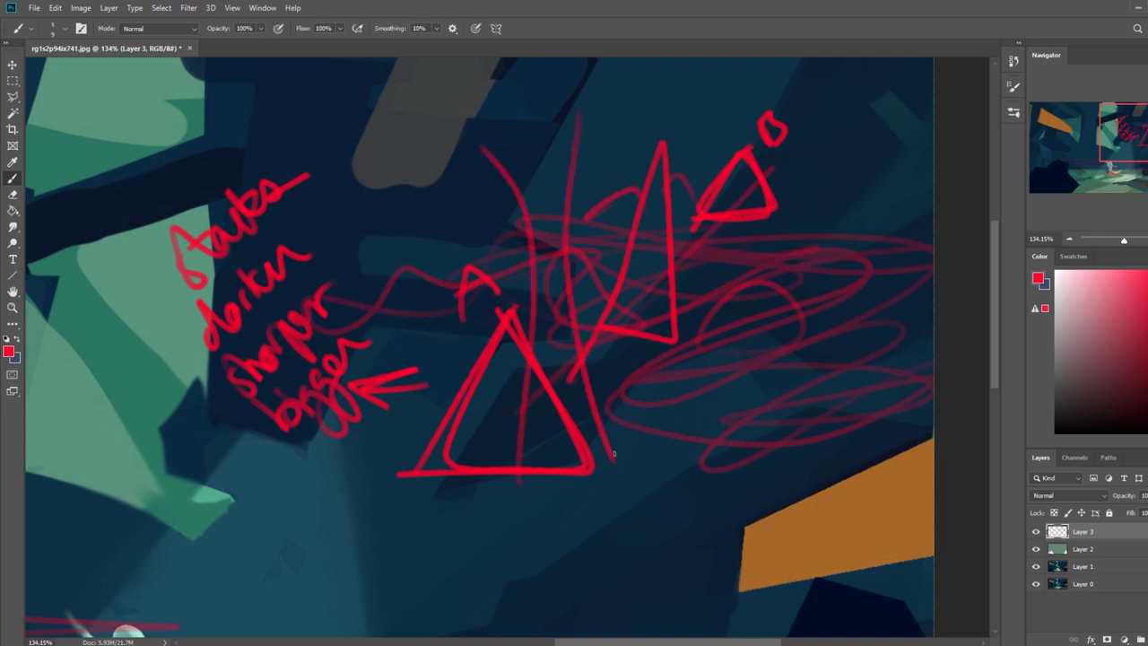
mouse_move(763, 363)
left_mouse_down()
mouse_move(734, 114)
mouse_move(773, 148)
mouse_move(786, 224)
left_mouse_up()
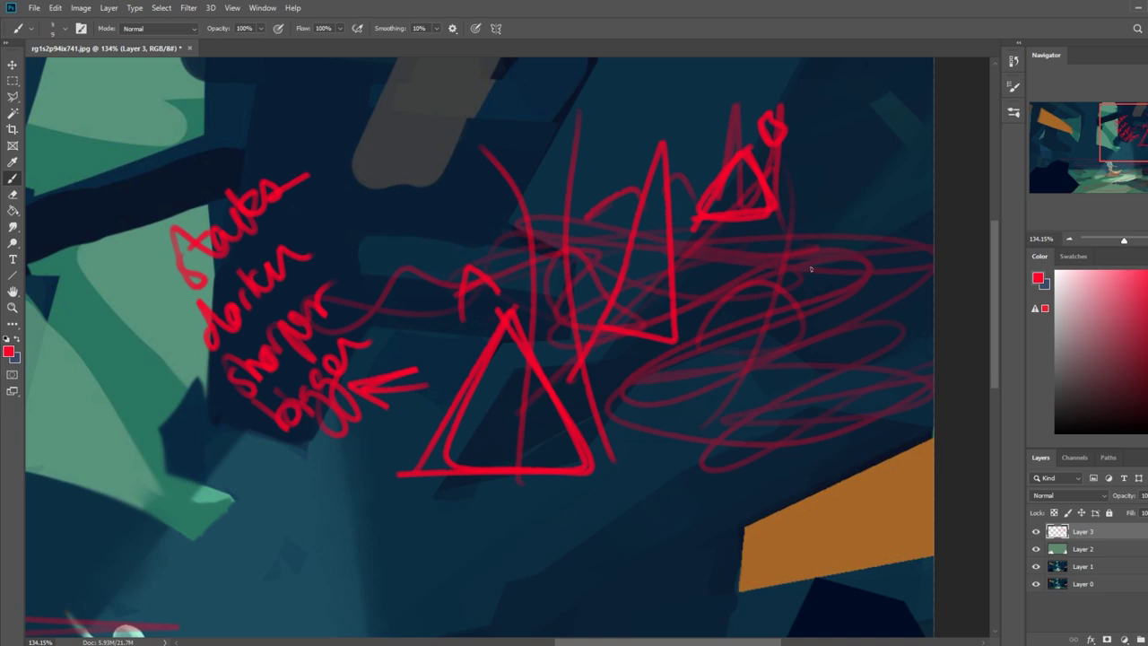
left_click_drag(466, 327, 701, 118)
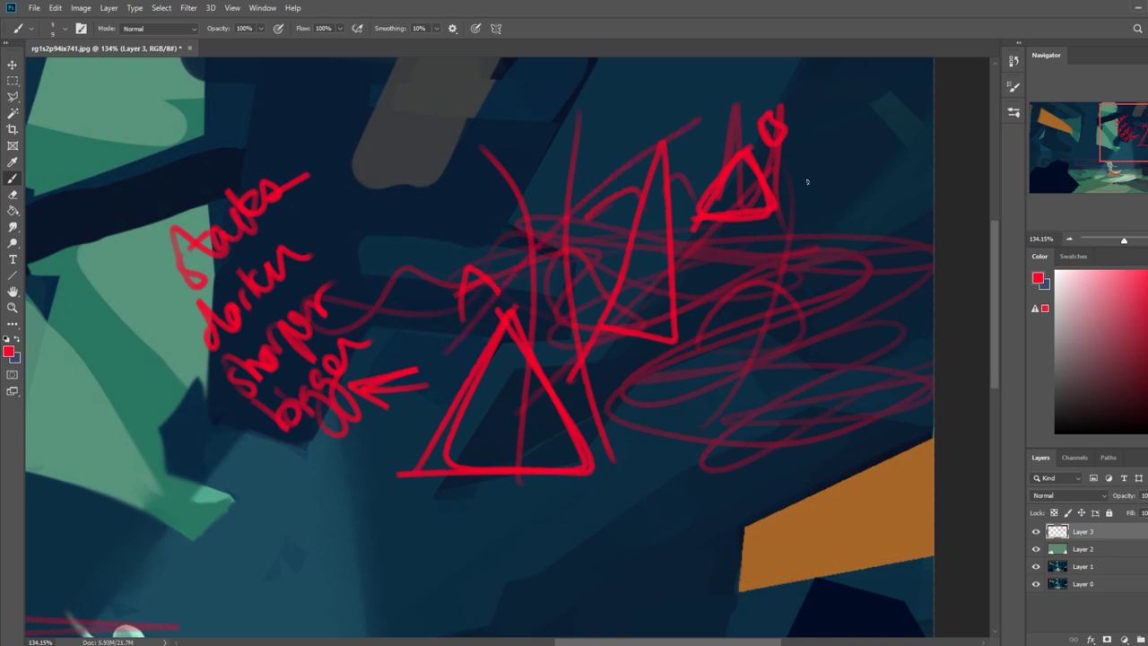
scroll(807, 182, "down", 3)
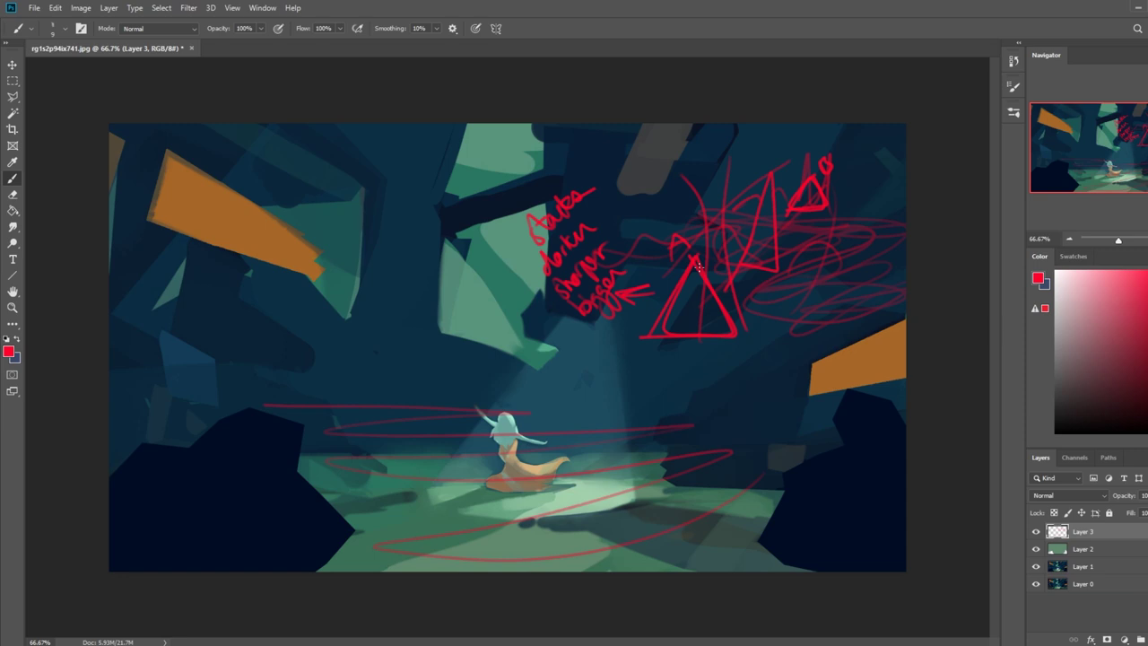
Draw a new red triangle on the right with scribbles and long horizontal strokes
mouse_move(810, 260)
left_mouse_down()
mouse_move(823, 322)
mouse_move(758, 325)
left_mouse_up()
left_click_drag(806, 190, 823, 212)
left_click_drag(662, 232, 906, 221)
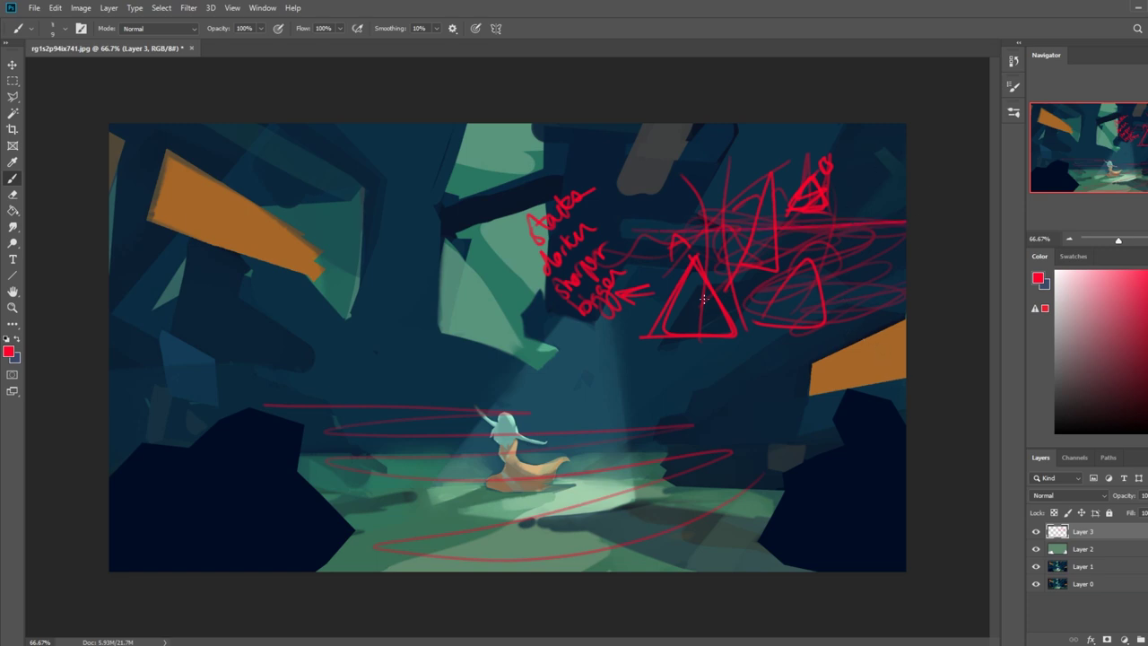
left_click_drag(866, 201, 883, 206)
left_click_drag(672, 207, 878, 197)
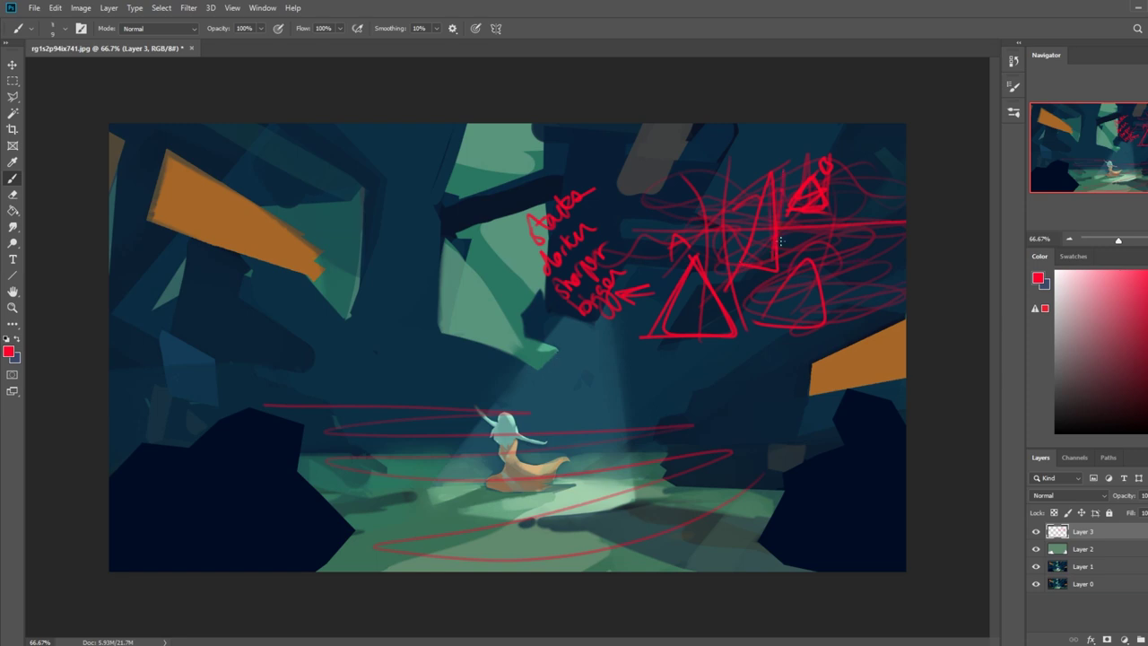
Circle the small top-right triangle and the large triangle with freehand red loops
left_click_drag(810, 157, 812, 158)
mouse_move(709, 224)
left_mouse_down()
mouse_move(748, 269)
mouse_move(633, 253)
left_mouse_up()
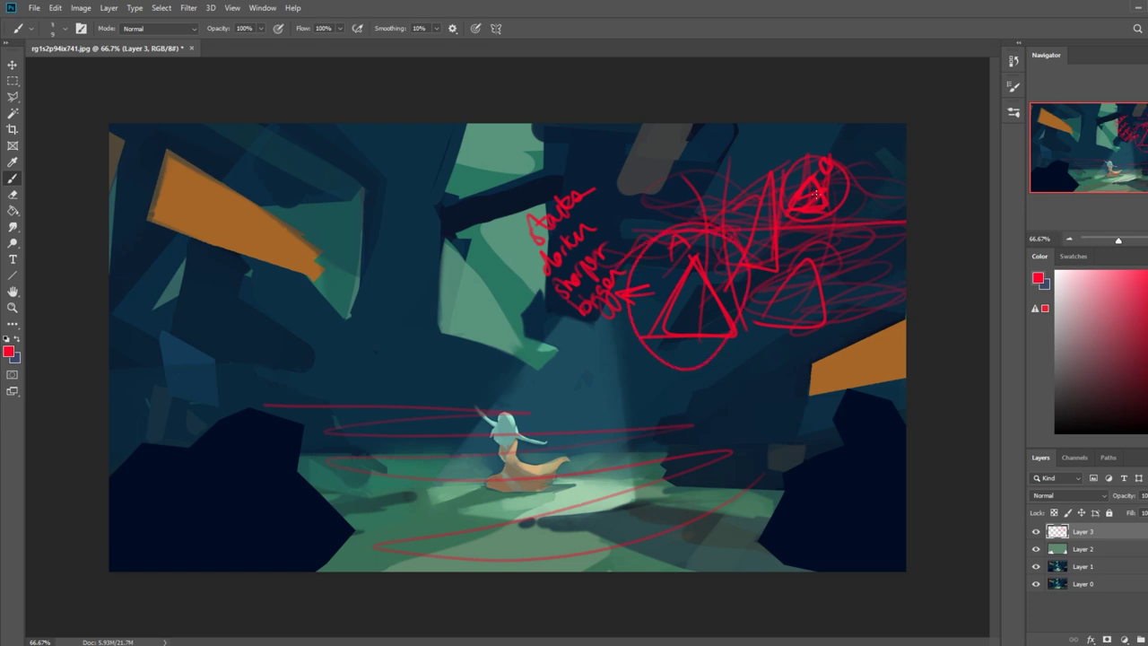
mouse_move(790, 162)
left_mouse_down()
mouse_move(810, 228)
mouse_move(762, 225)
left_mouse_up()
left_click_drag(690, 222, 655, 247)
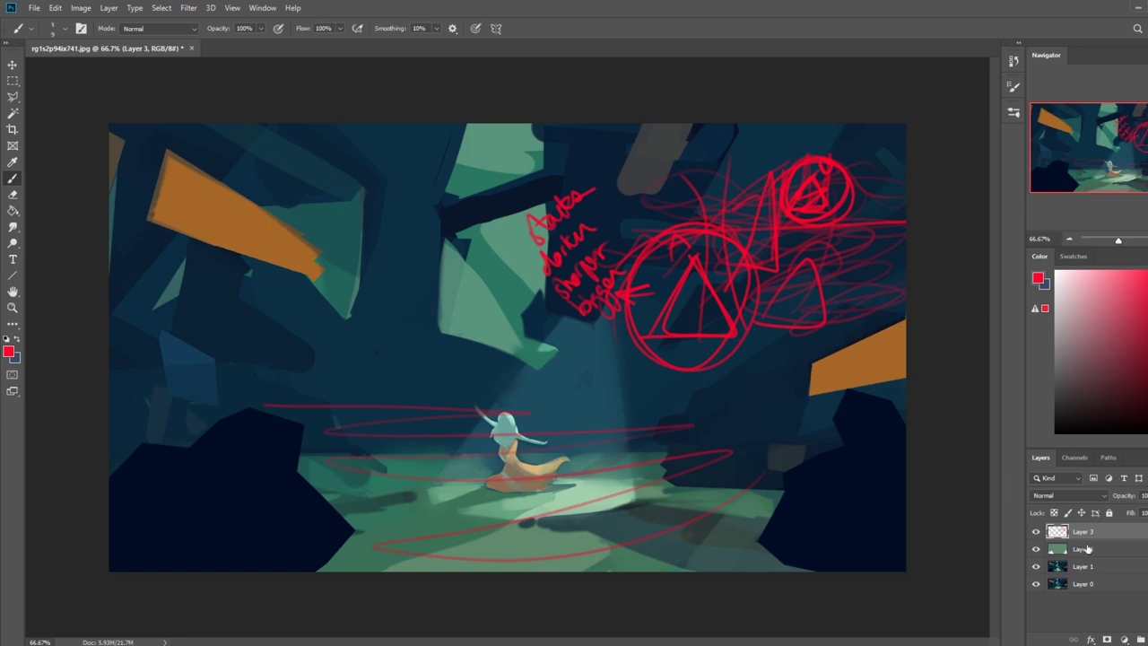
key("super+alt+d")
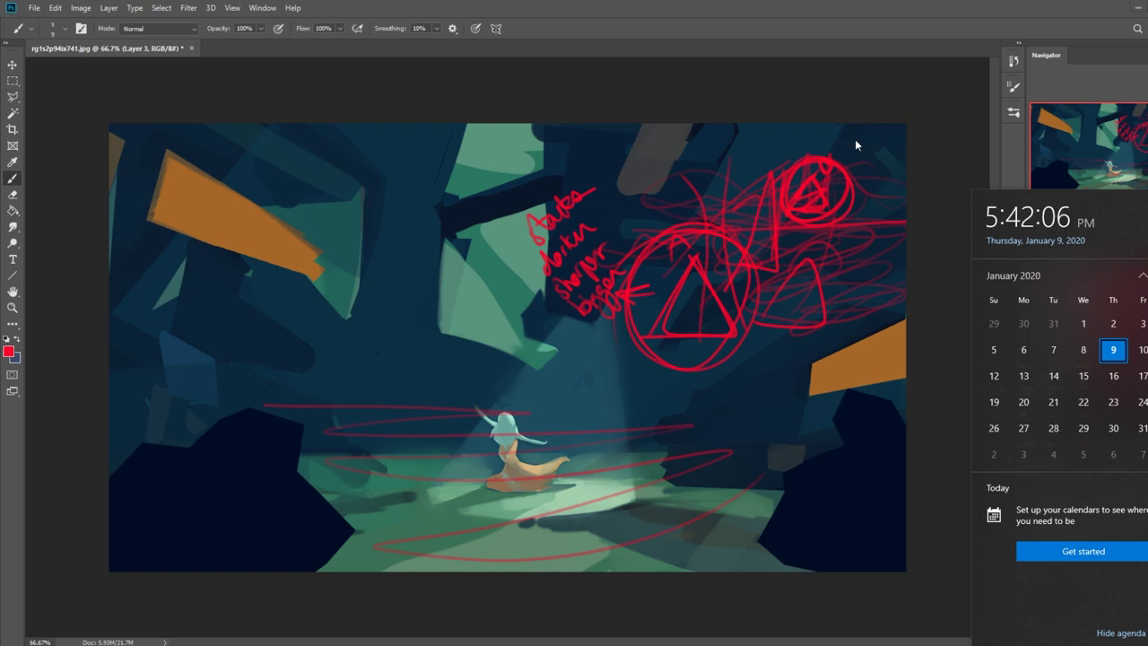
Close the calendar flyout and hide the red critique sketch on Layer 3
left_click(886, 93)
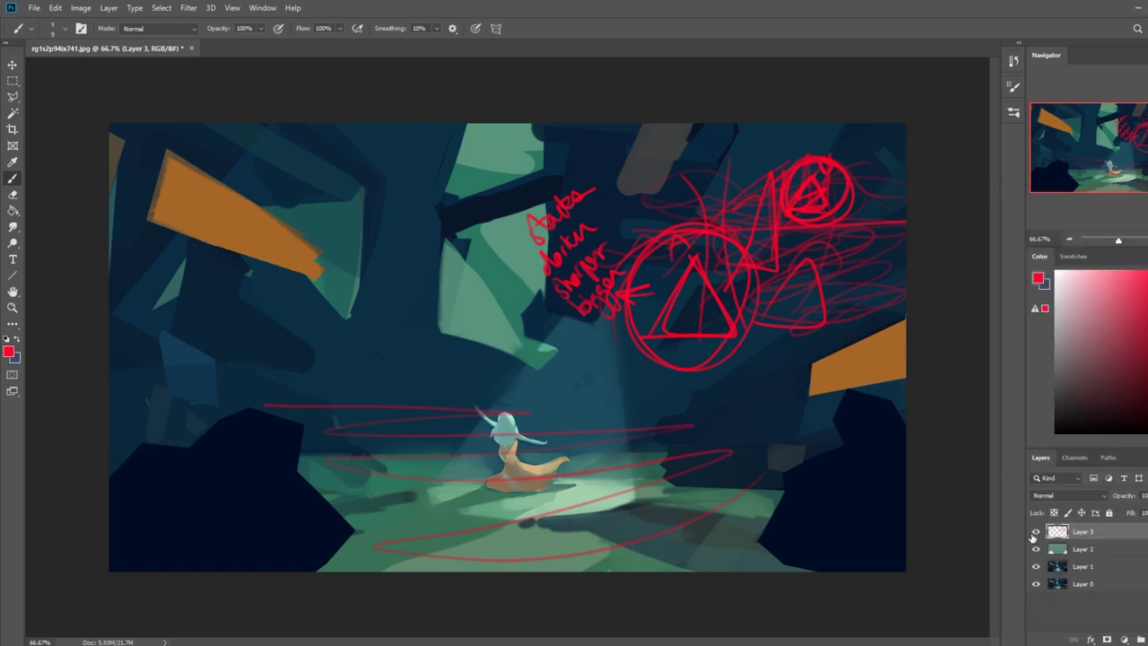
left_click(1036, 532)
left_click(1037, 532)
left_click(1036, 532)
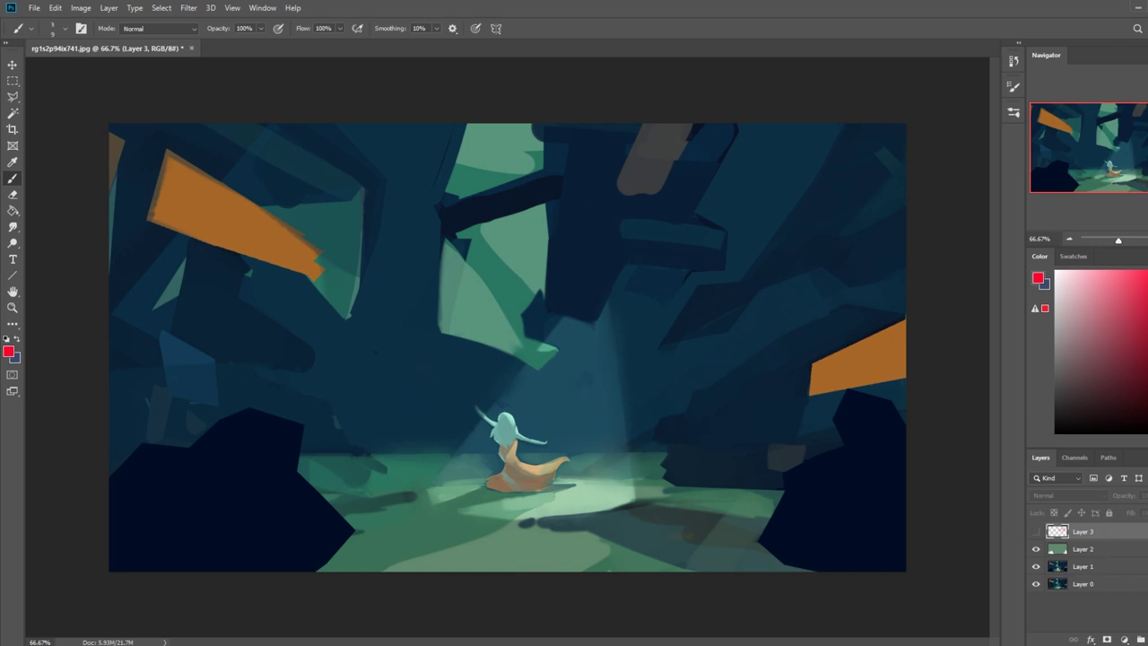
Delete the critique layer and lower Layer 2's Fill to 17
key("Delete")
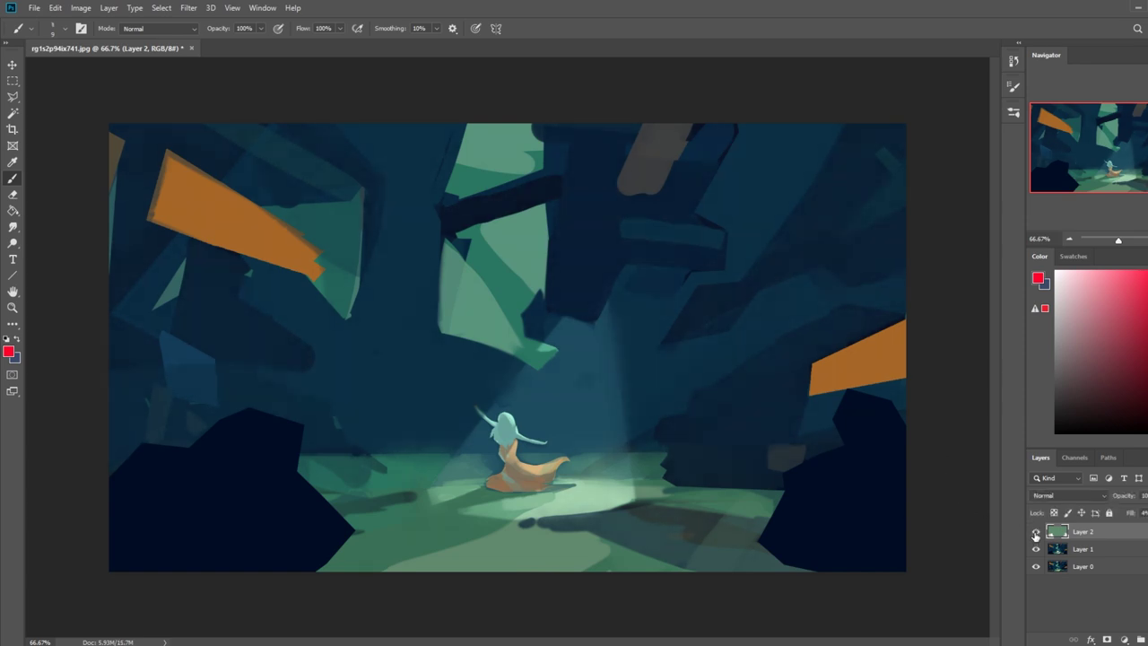
left_click(1145, 513)
left_click_drag(1145, 531, 1140, 531)
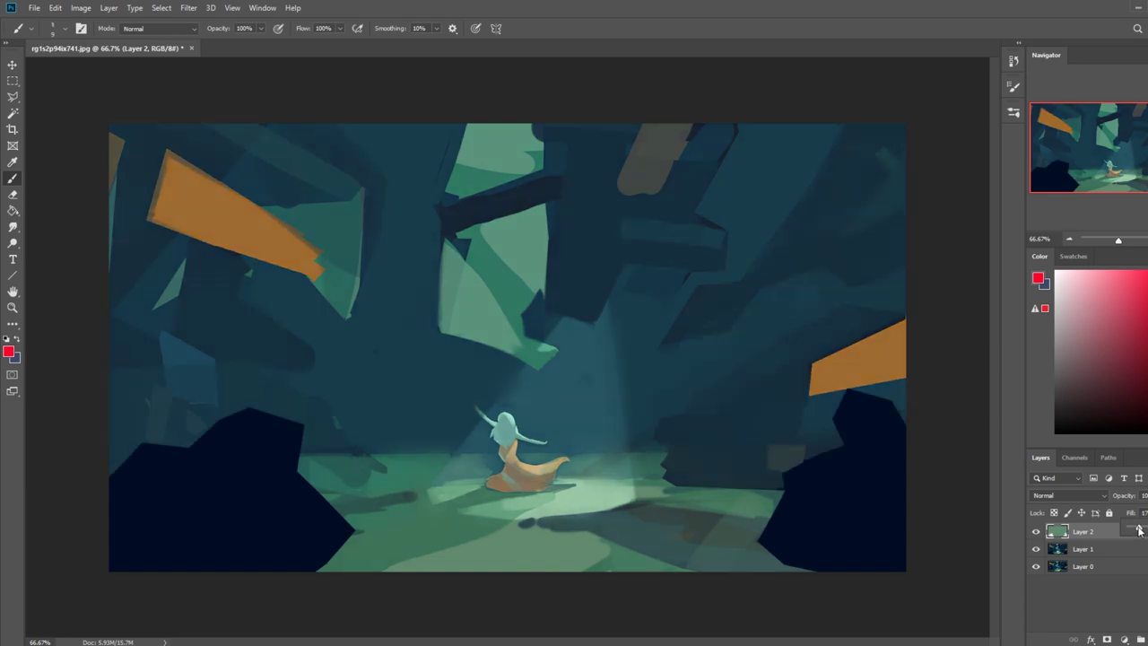
Erase the top band of Layer 2's glow with a very large eraser
key("ctrl+minus")
key("ctrl+minus")
key("e")
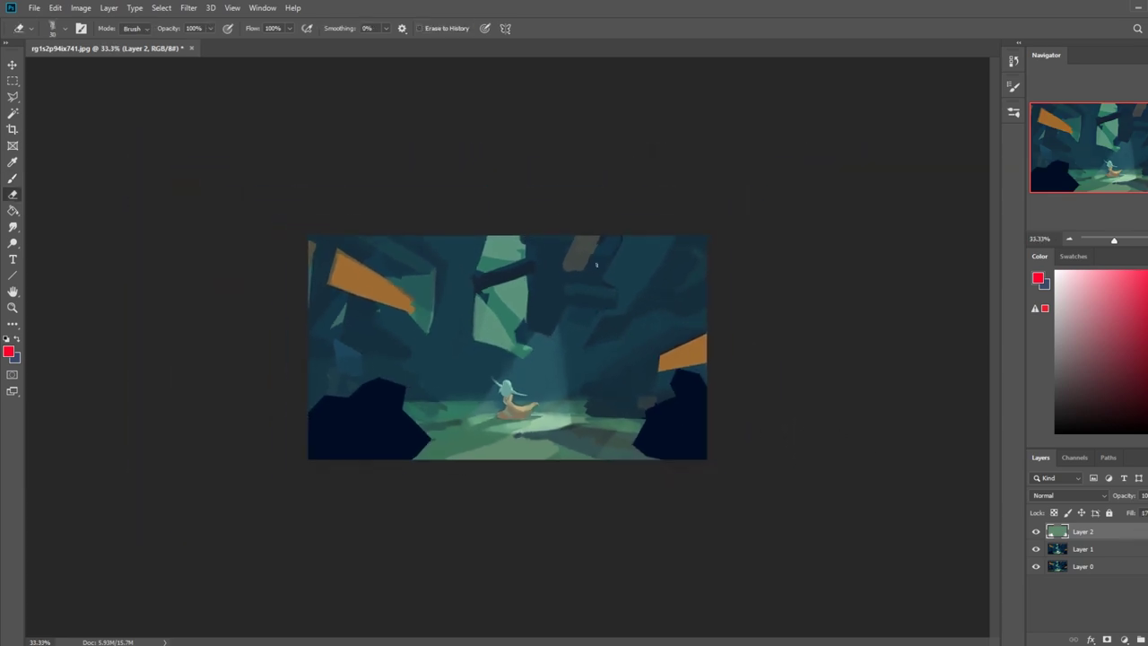
right_click(607, 270)
left_click(637, 398)
key("Escape")
key("bracketright")
key("bracketright")
key("bracketright")
key("bracketright")
key("bracketright")
key("bracketright")
key("bracketright")
key("bracketright")
key("bracketright")
key("bracketright")
key("bracketright")
key("bracketright")
key("bracketright")
key("bracketright")
key("bracketright")
left_click_drag(704, 224, 467, 231)
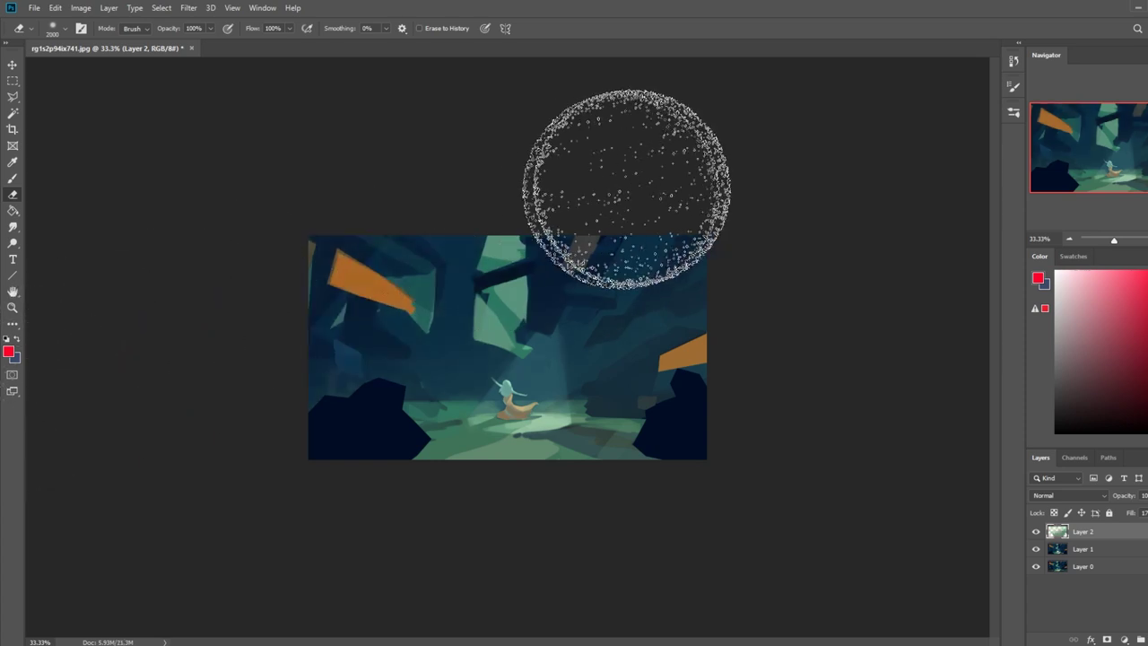
key("bracketleft")
key("bracketleft")
key("bracketleft")
key("bracketleft")
key("bracketleft")
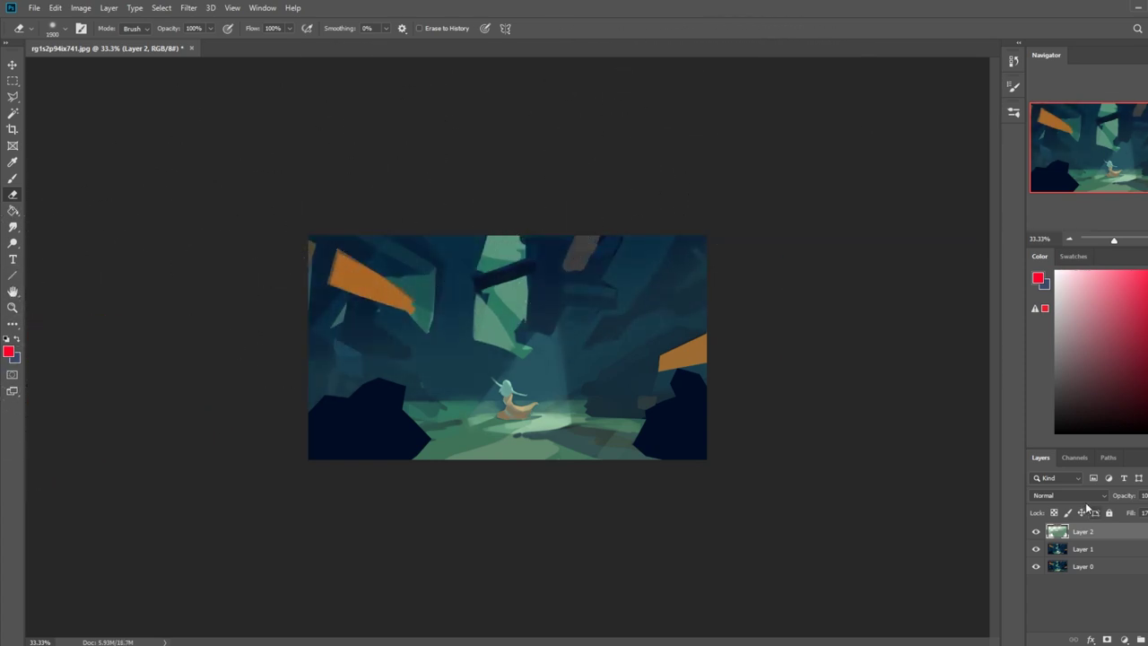
Merge Layer 2 down into Layer 1 and pick a dark navy brush colour
left_click(1037, 531)
left_click(1036, 531)
right_click(1090, 533)
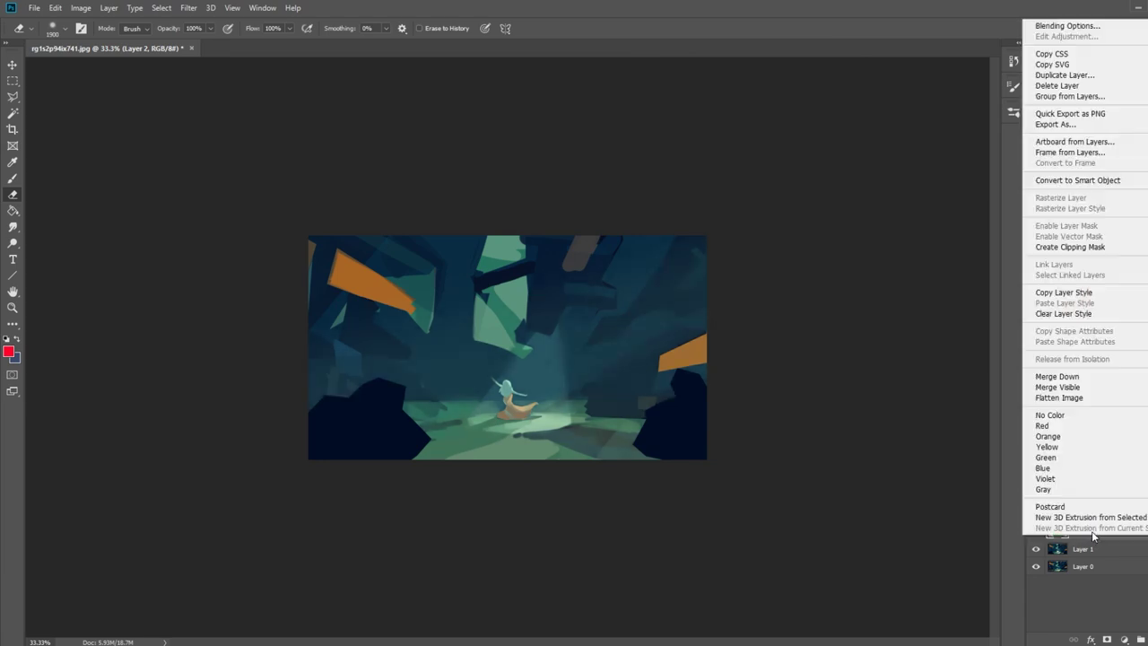
left_click(1058, 377)
key("b")
left_click(701, 446, "alt")
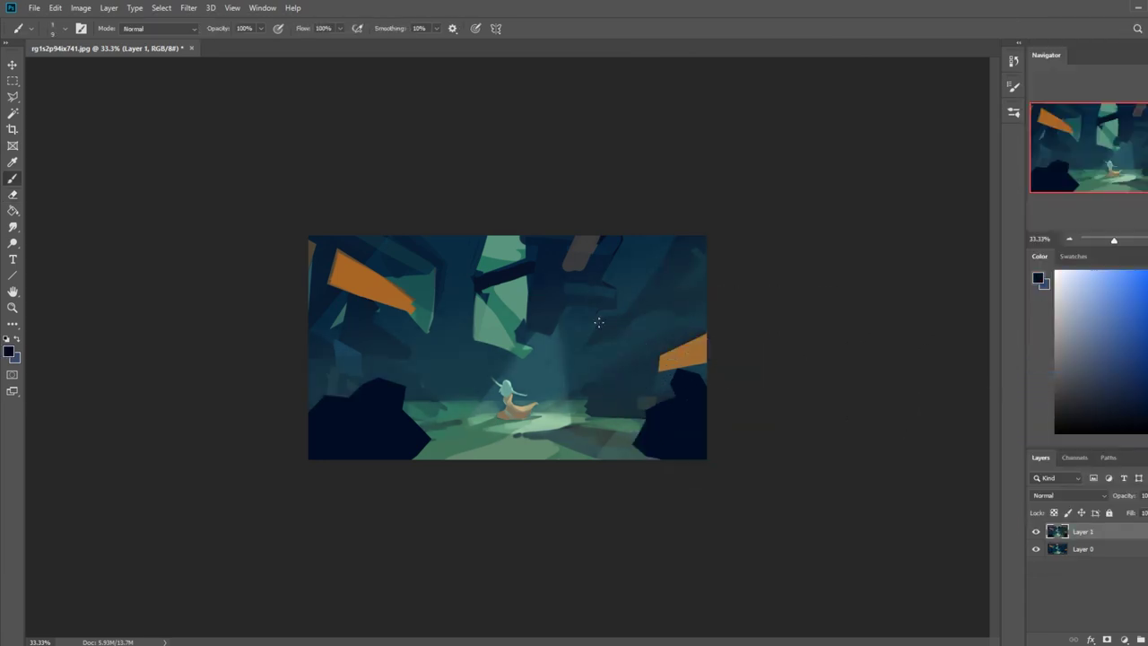
Set up a soft brush at about 2700 px size and 46% opacity
right_click(598, 322)
left_click(639, 404)
left_click(797, 197)
key("bracketright")
key("bracketright")
key("bracketright")
key("bracketright")
key("bracketright")
key("bracketright")
left_click_drag(260, 28, 231, 45)
key("bracketleft")
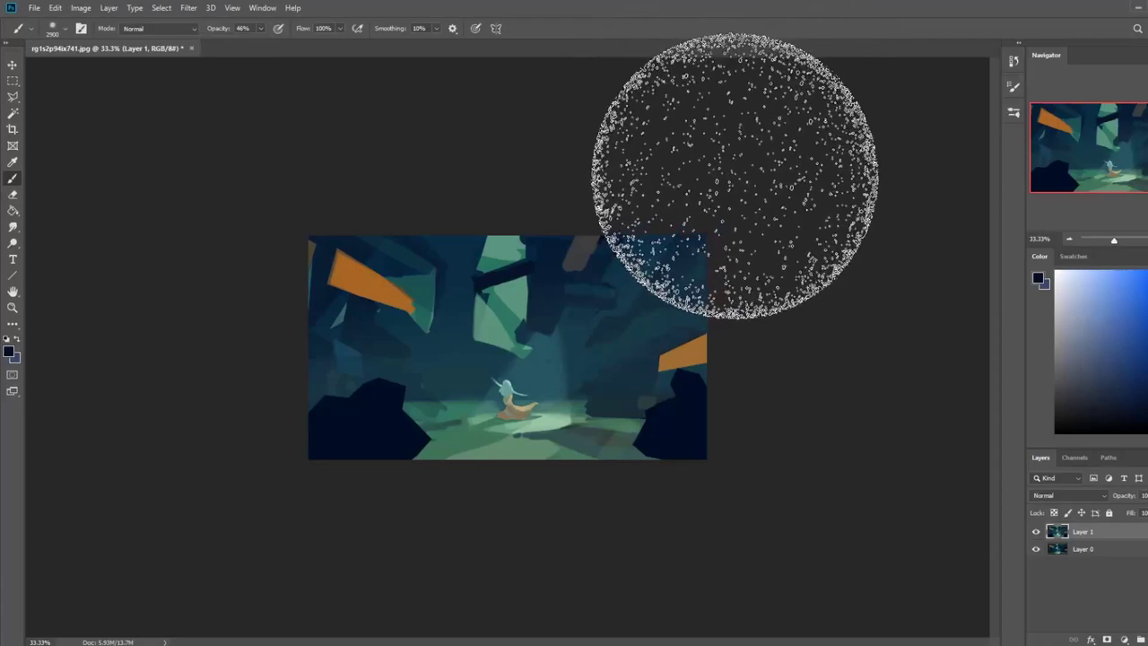
key("bracketleft")
key("bracketleft")
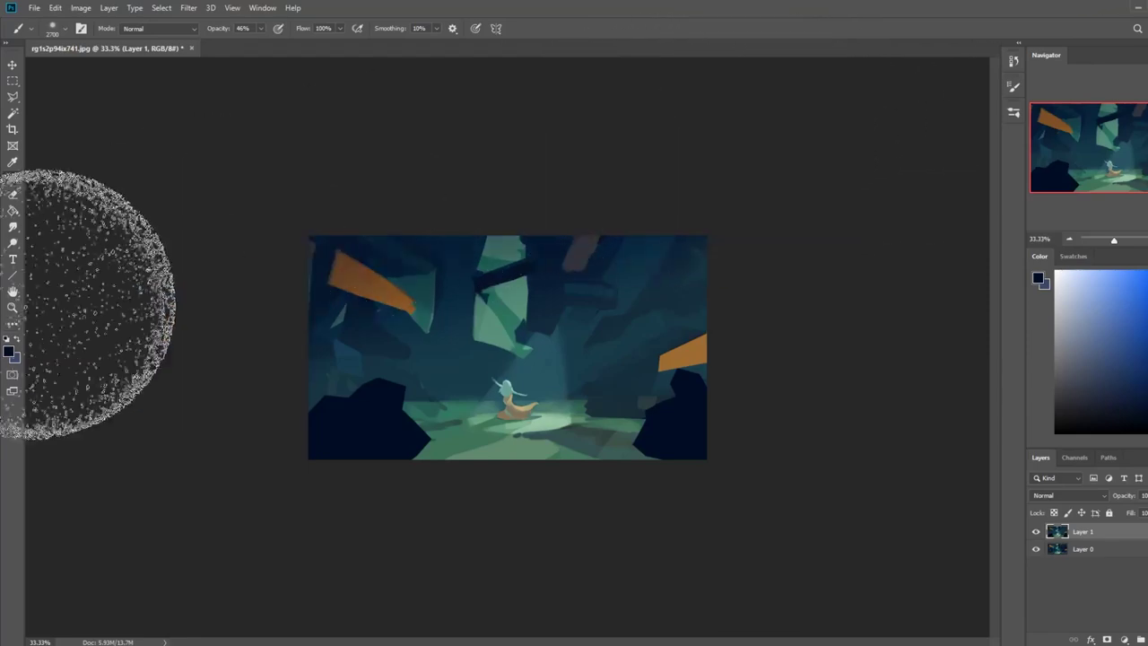
Sample the dark rock and teal colours from the painting, comparing with Layer 1 toggled
key("alt")
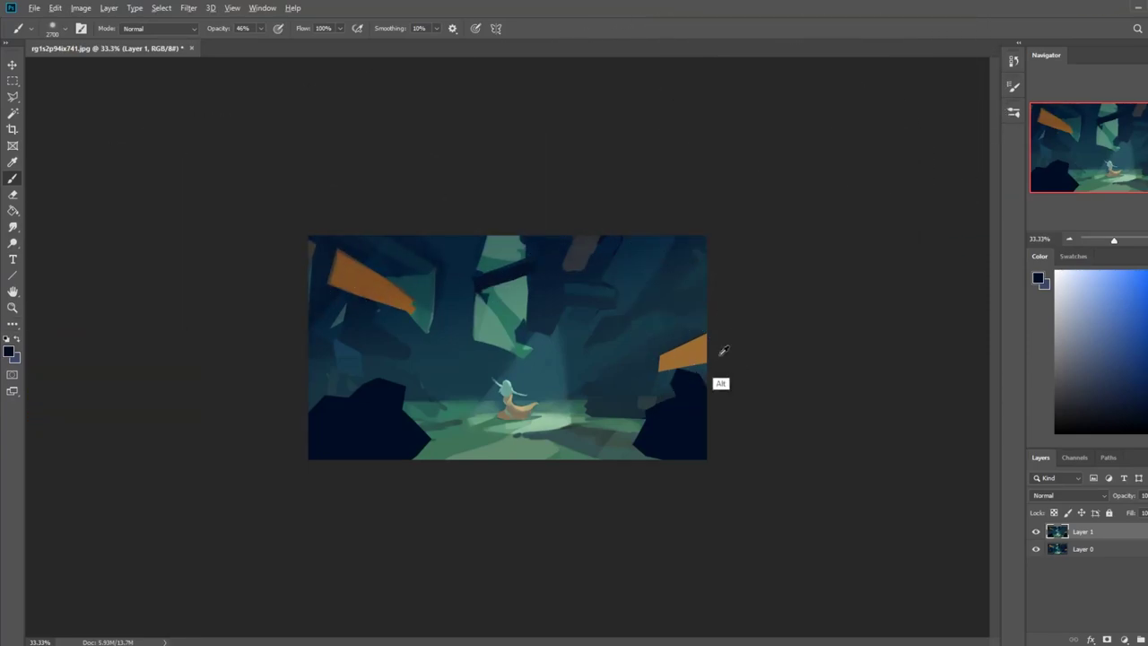
left_click(672, 424, "alt")
left_click(1037, 533)
left_click(1037, 533)
left_click(1037, 532)
left_click(1037, 533)
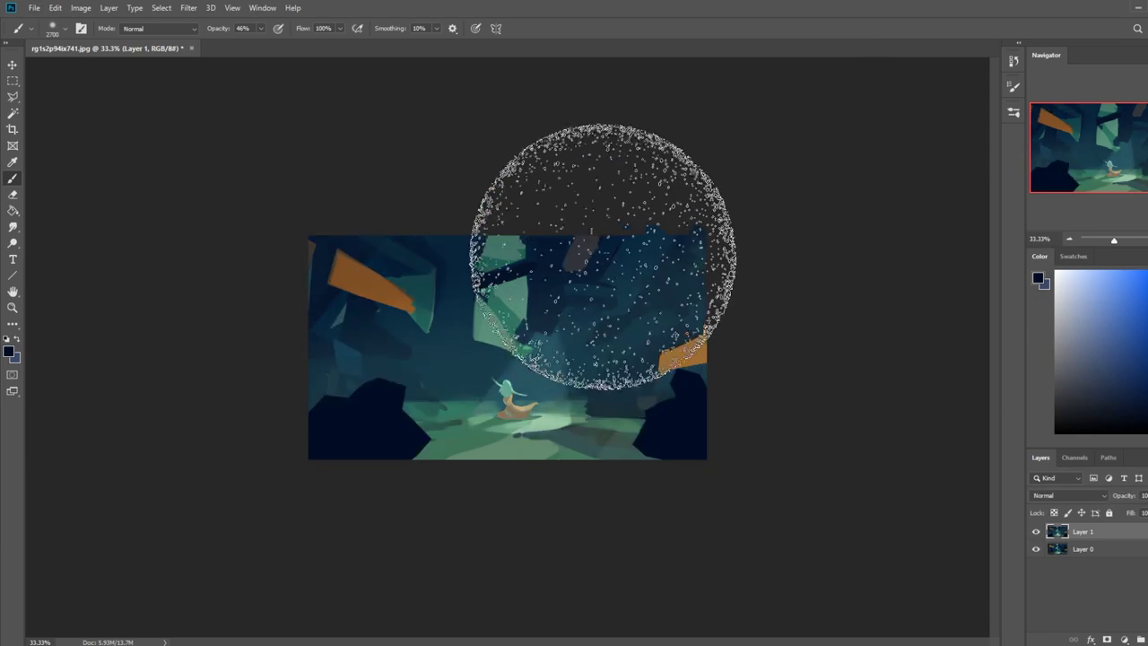
mouse_move(574, 259)
left_mouse_down()
mouse_move(500, 257)
mouse_move(236, 328)
mouse_move(443, 206)
mouse_move(731, 206)
mouse_move(209, 332)
mouse_move(269, 260)
left_mouse_up()
left_click(621, 341, "alt")
mouse_move(621, 341)
left_mouse_down()
mouse_move(474, 330)
mouse_move(425, 231)
mouse_move(469, 288)
mouse_move(437, 408)
mouse_move(687, 405)
mouse_move(466, 390)
mouse_move(431, 427)
left_mouse_up()
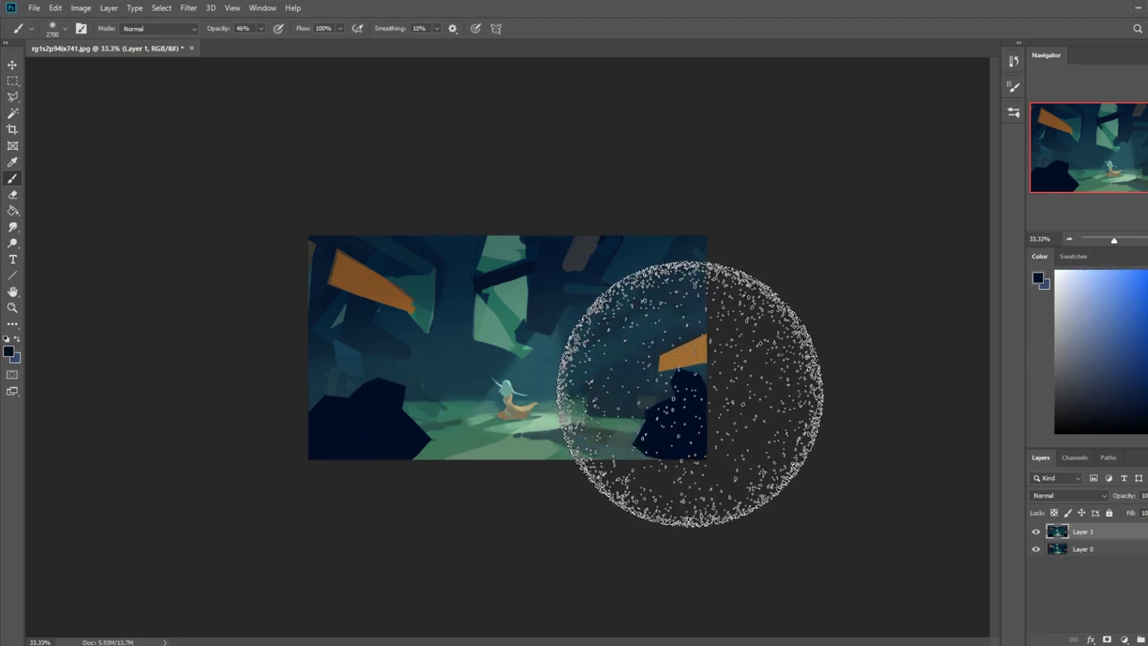
left_click(13, 227)
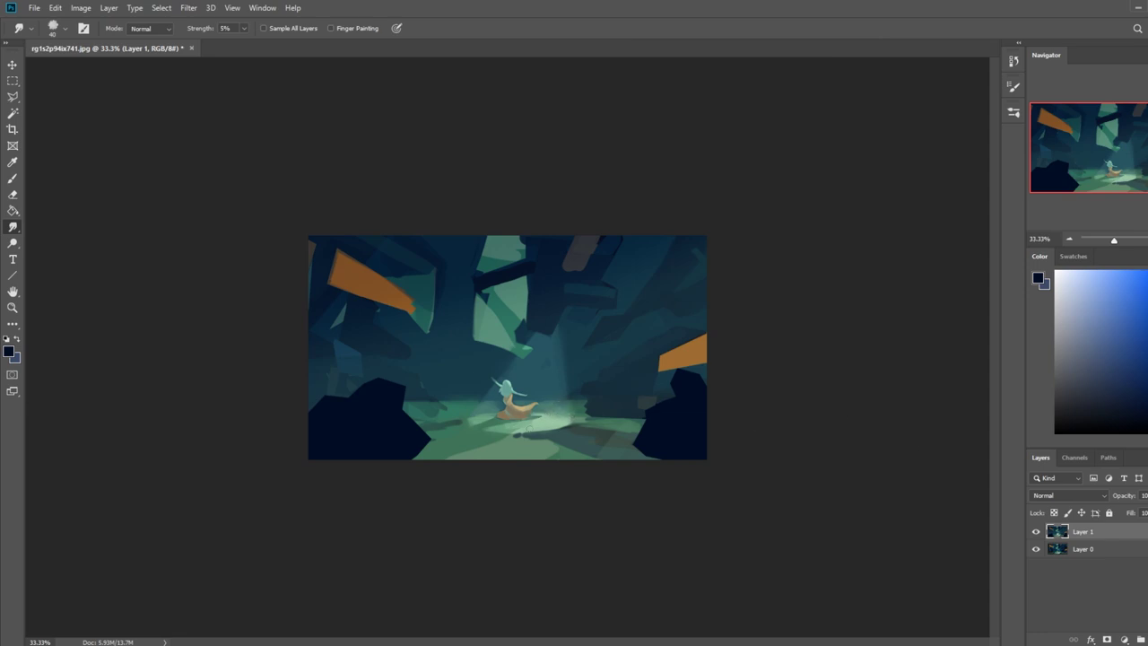
Burn the shadows of the glow around the figure and light beam
left_click(13, 178)
left_click(12, 243)
left_click(61, 254)
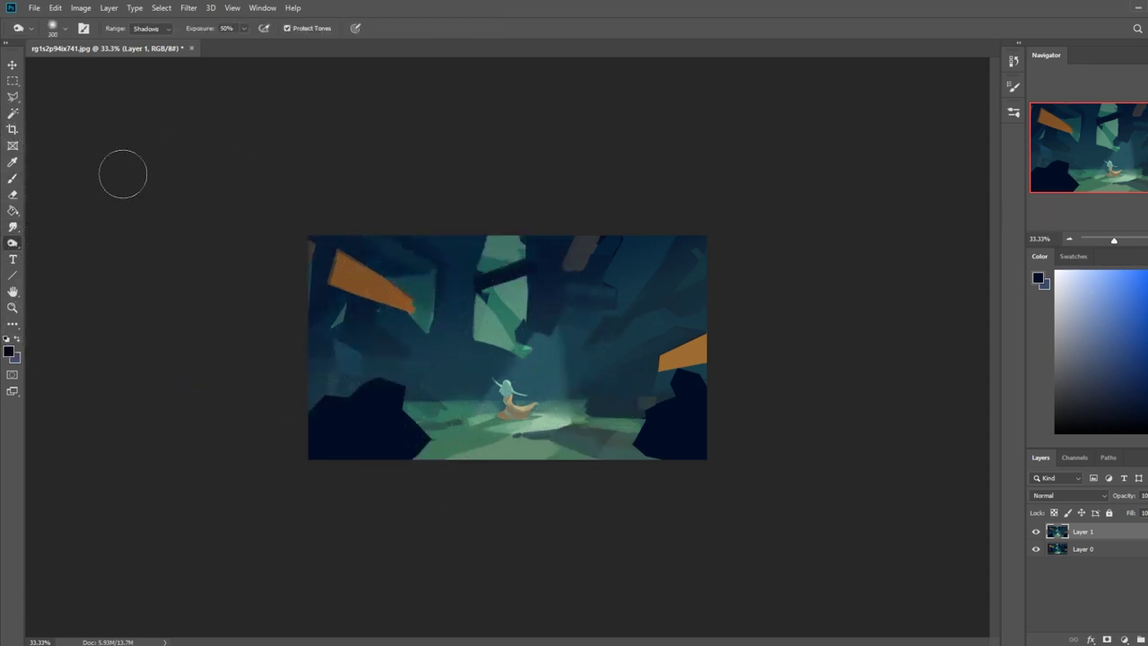
mouse_move(484, 372)
left_mouse_down()
mouse_move(615, 238)
mouse_move(538, 381)
mouse_move(553, 379)
mouse_move(573, 322)
left_mouse_up()
Outline a small triangular area at the image's top edge, then sample a teal colour
left_click(12, 97)
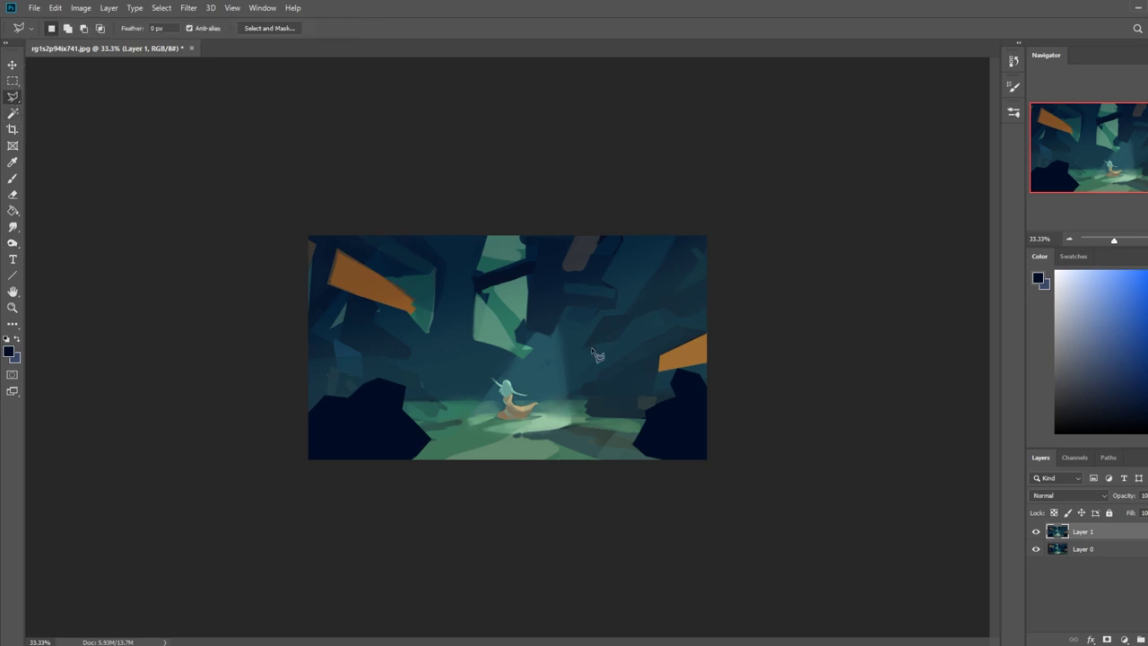
left_click(13, 227)
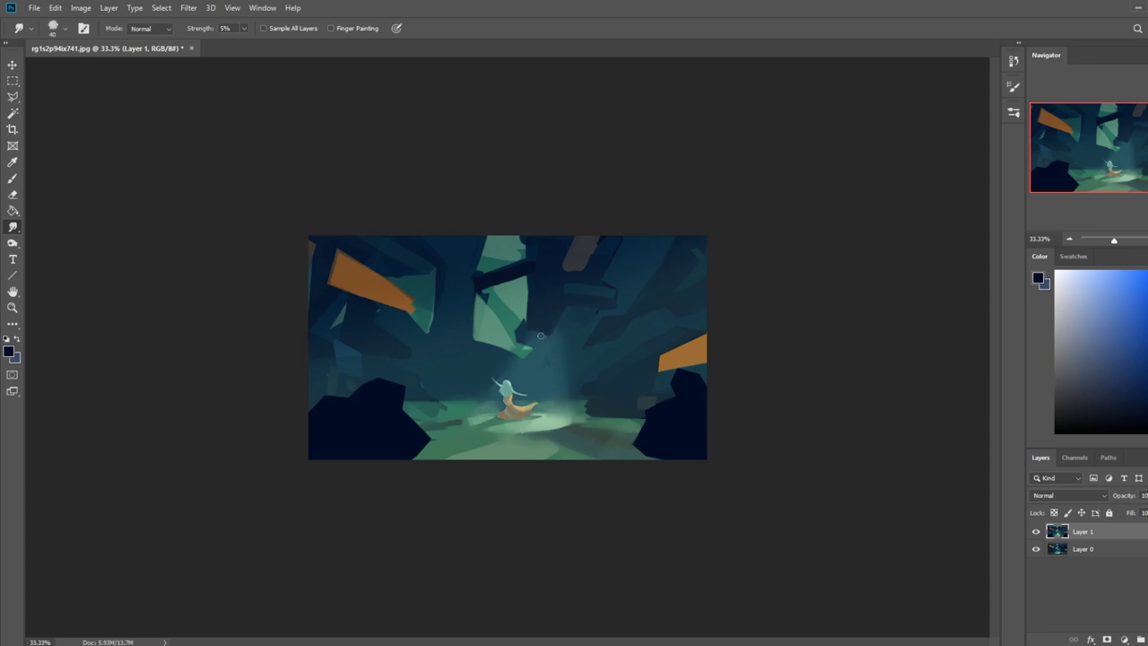
left_click(12, 96)
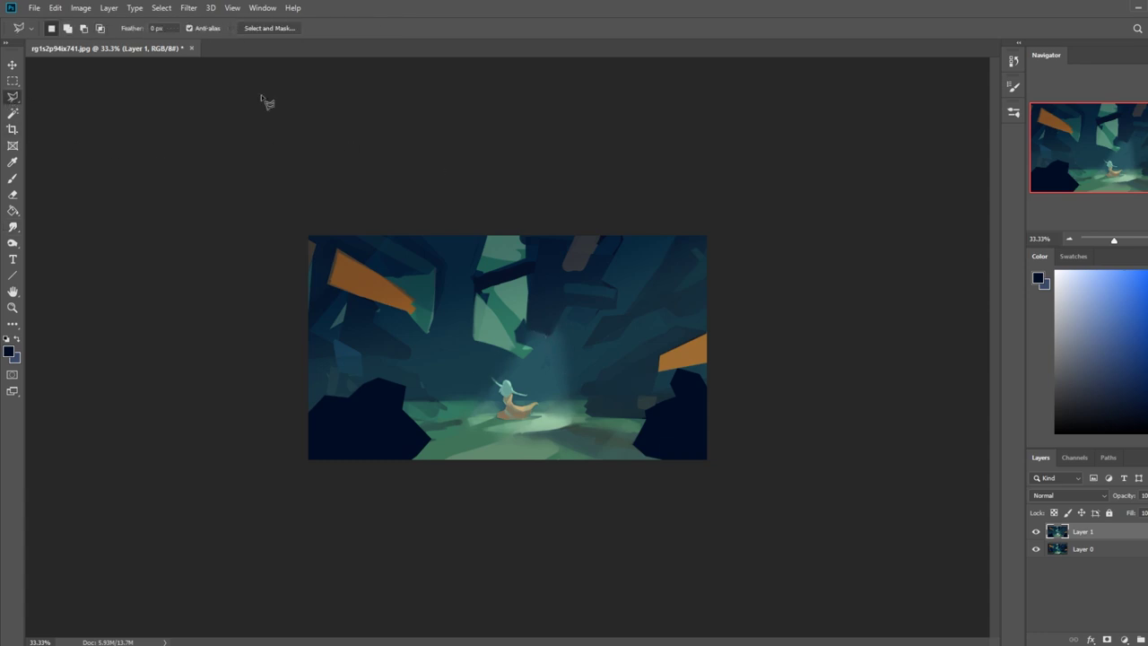
left_click(495, 226)
left_click(493, 254)
left_click(517, 263)
left_click(495, 228)
key("b")
left_click(492, 258, "alt")
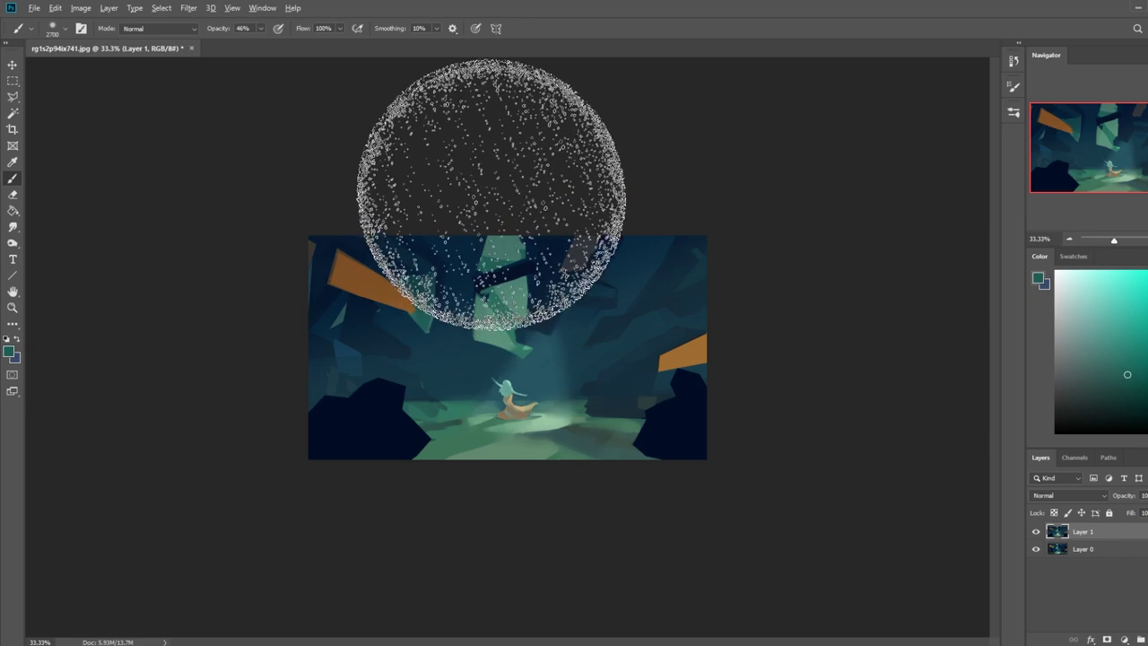
Set brush opacity to 100% and try a lasso selection, dismissing the no-pixels warning
key("0")
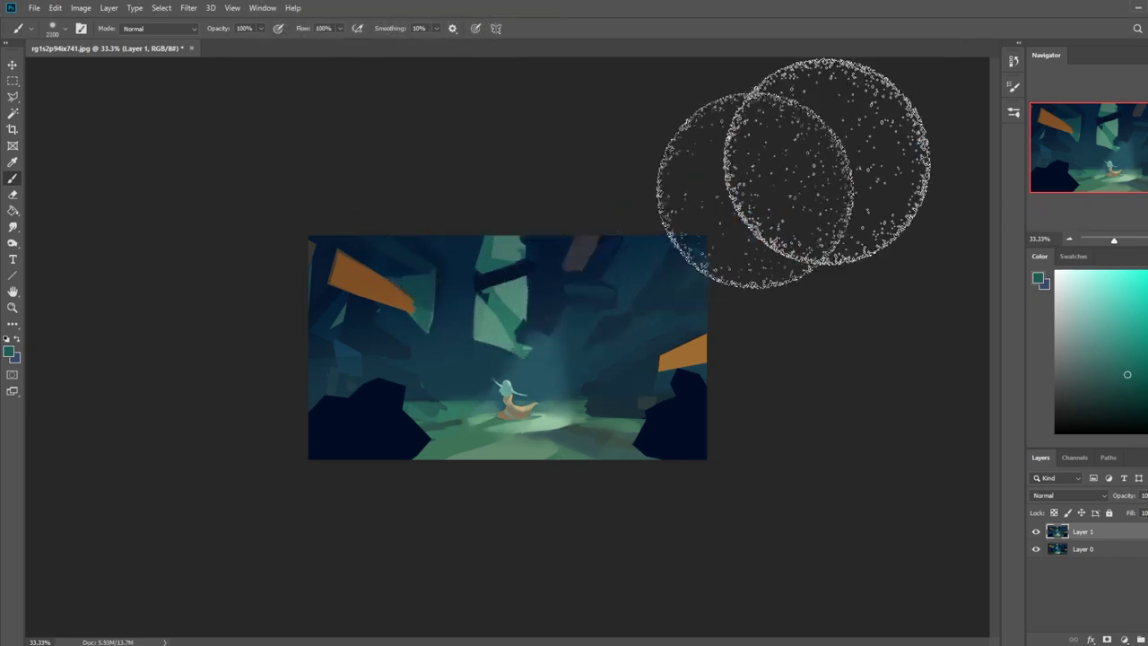
key("l")
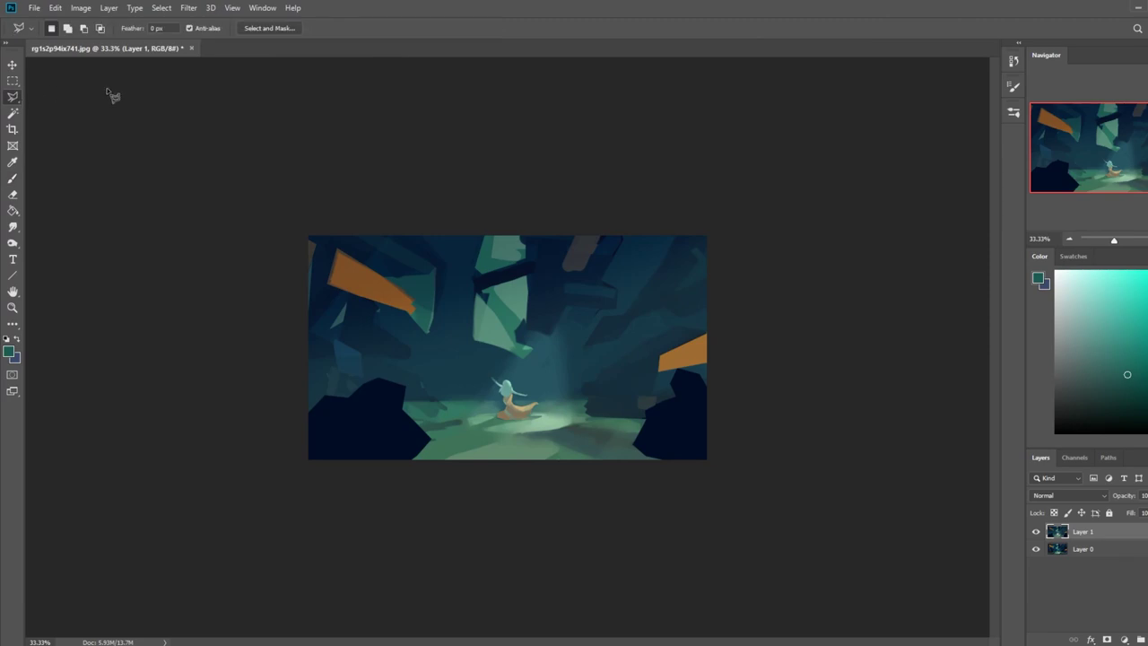
left_click(527, 280)
double_click(494, 300)
left_click(561, 247)
left_click(527, 279)
Sample a fresh colour from the painting with the brush
key("b")
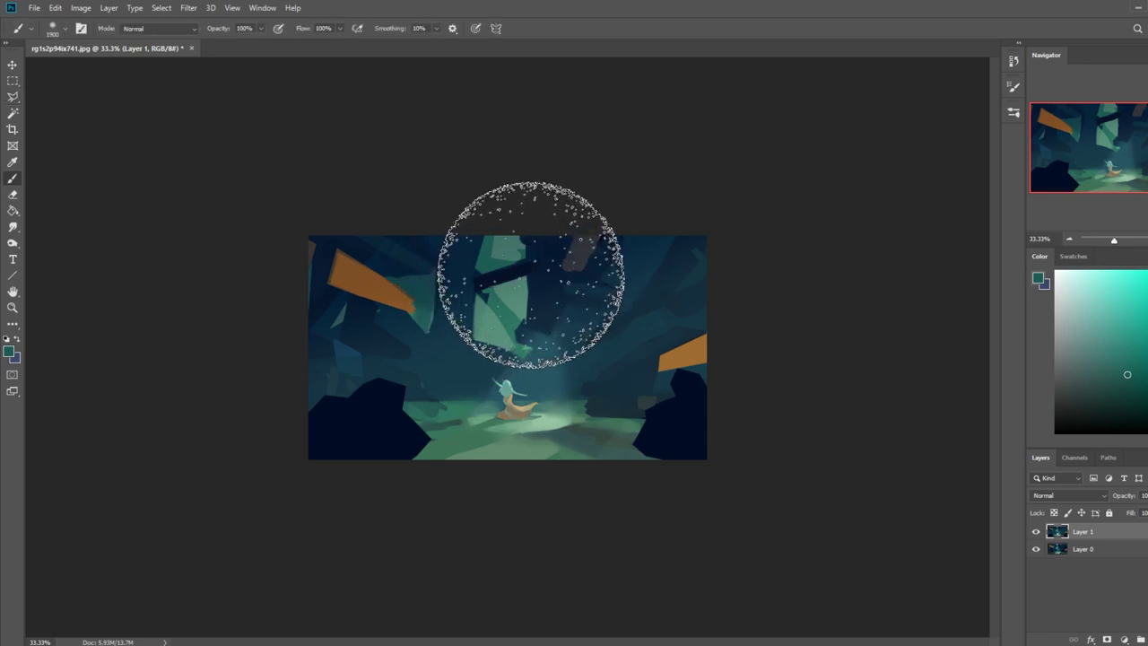
key("alt")
left_click(500, 290, "alt")
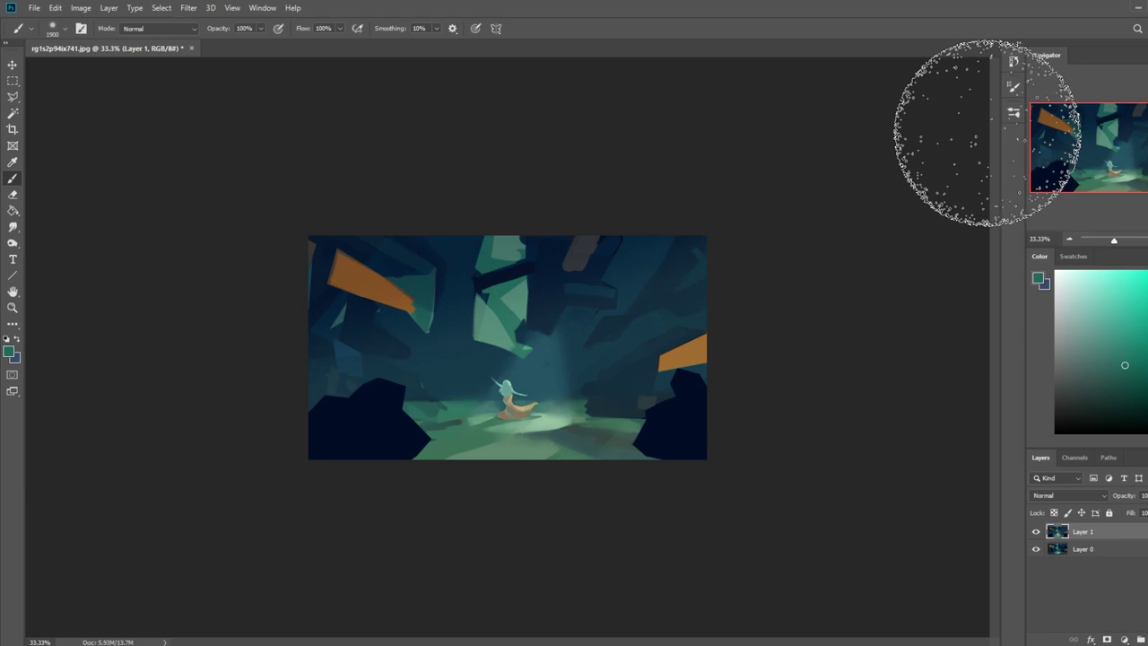
right_click(1128, 535)
Merge Layer 1 down into Layer 0, then outline and cancel a lasso area beside the figure
left_click(1070, 372)
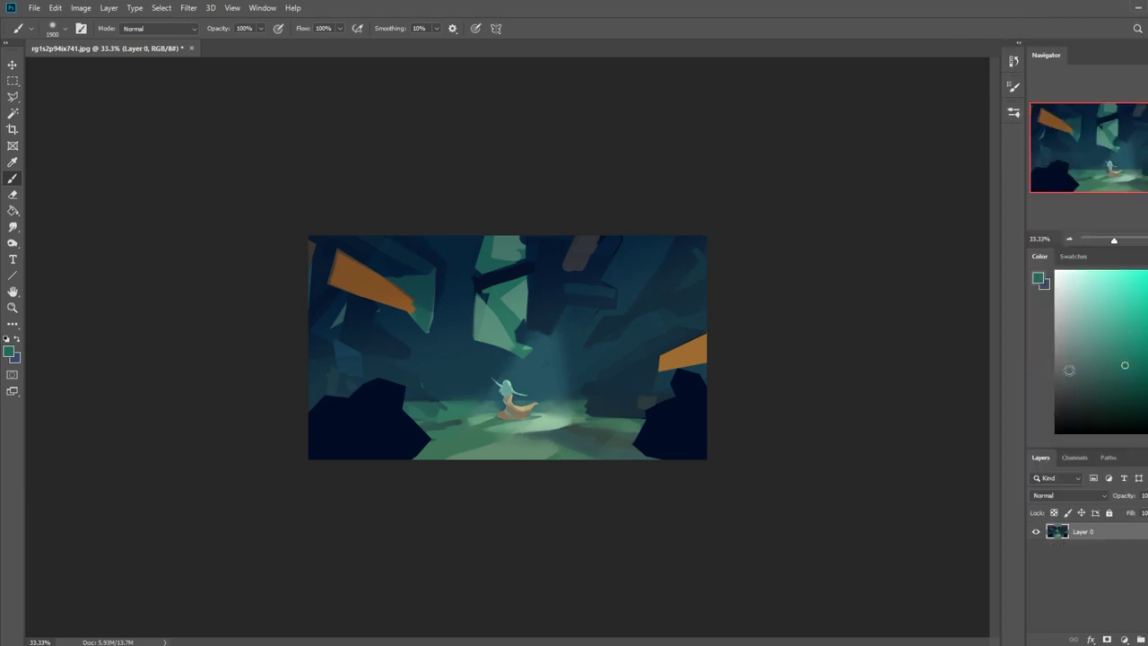
left_click(13, 96)
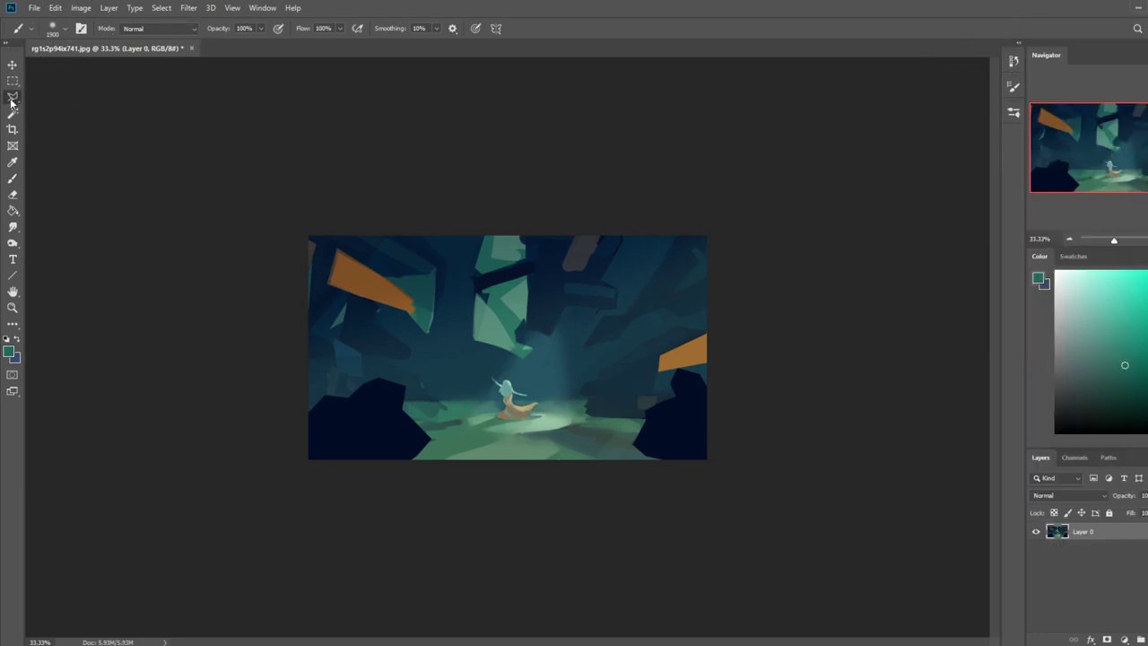
left_click(502, 314)
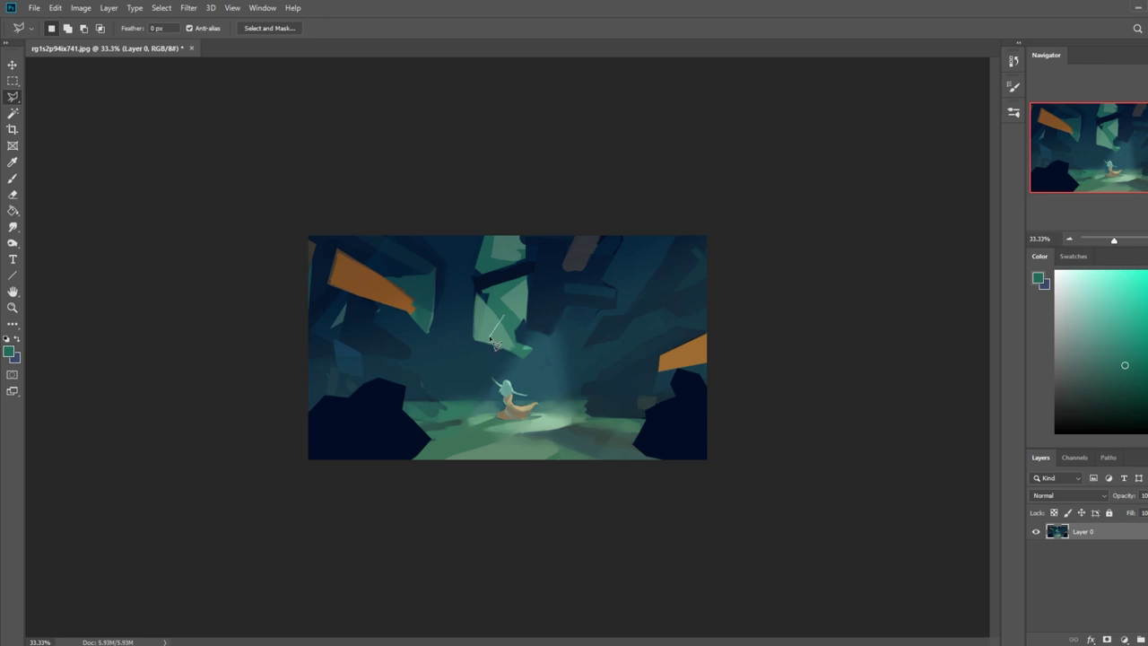
left_click(487, 336)
left_click(473, 339)
left_click(468, 315)
left_click(477, 290)
key("Escape")
key("b")
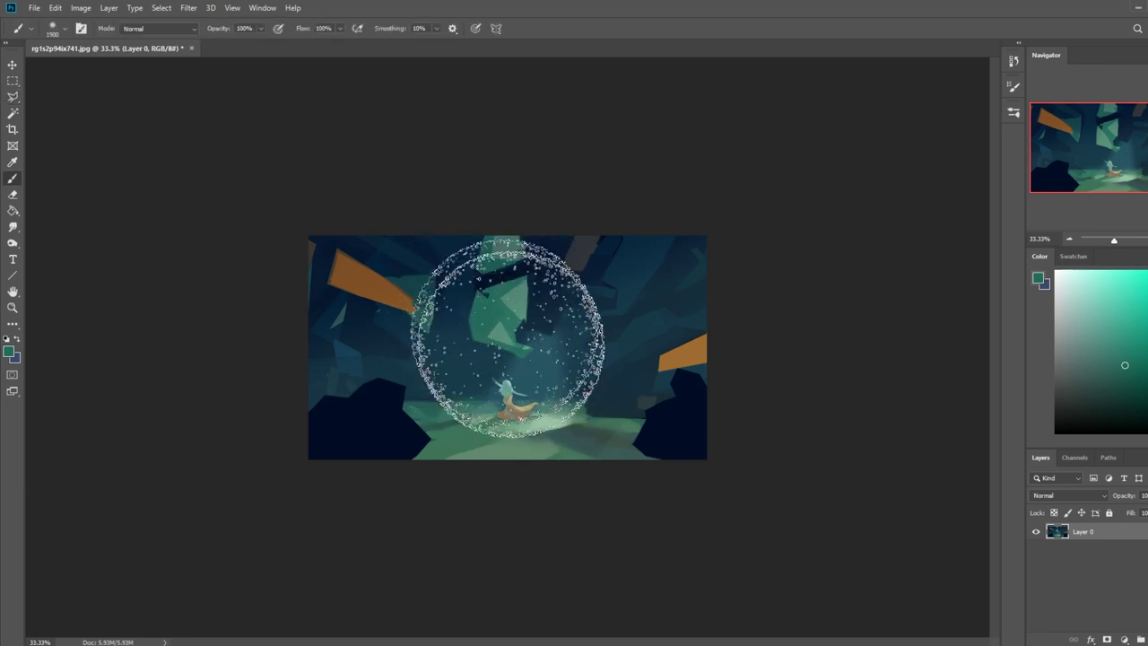
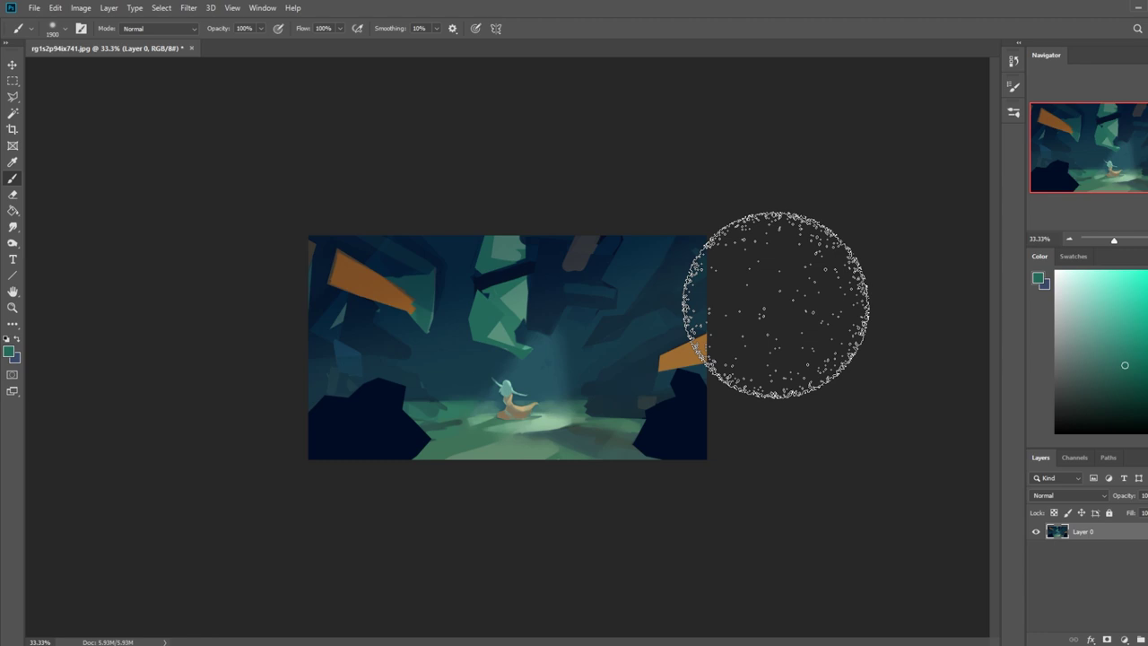
Sample dark navy and other rock colours from the cave after abandoning a first outline
left_click(12, 96)
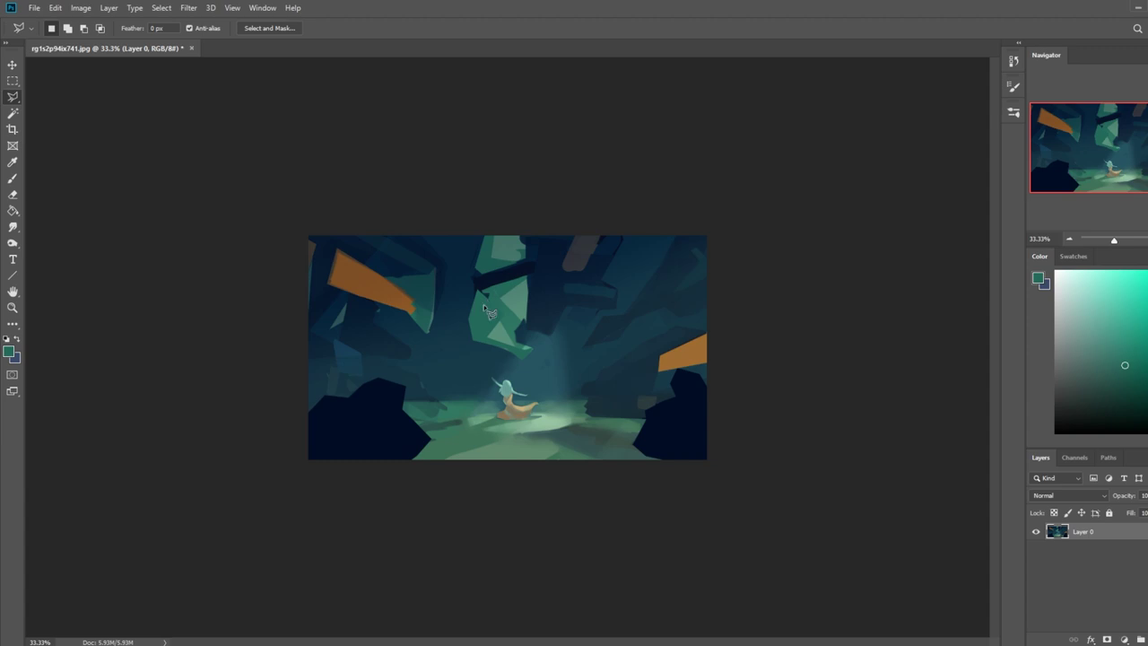
left_click(466, 311)
key("b")
left_click(466, 264, "alt")
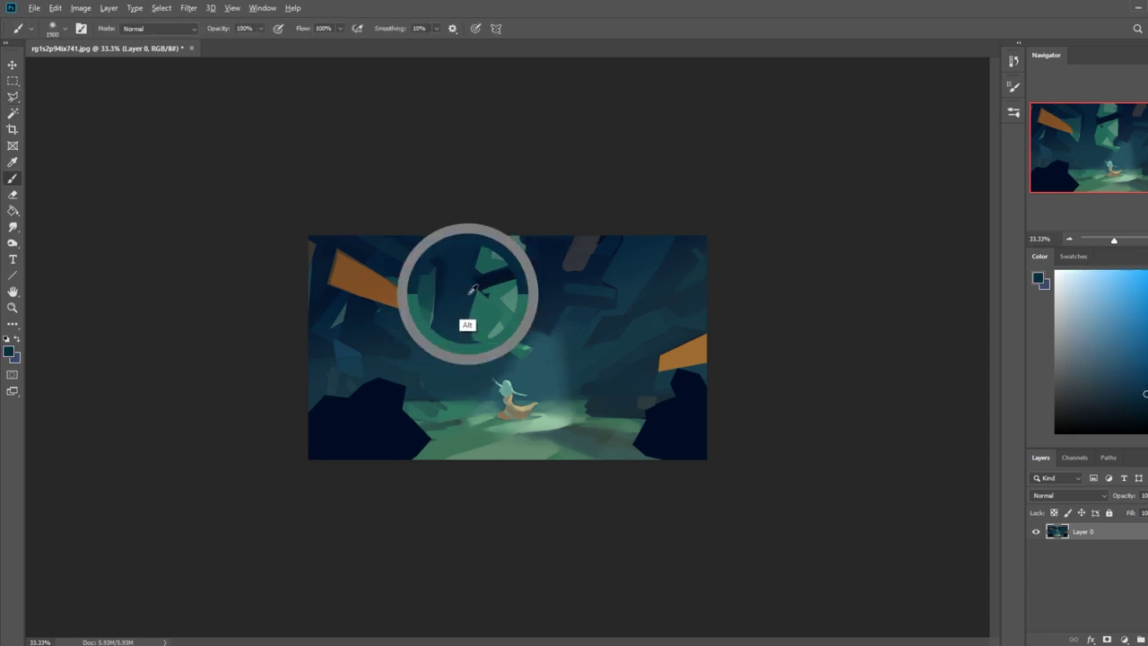
key("alt")
mouse_move(533, 280)
left_mouse_down()
mouse_move(530, 253)
mouse_move(519, 304)
mouse_move(511, 227)
mouse_move(530, 276)
mouse_move(486, 294)
mouse_move(491, 335)
left_mouse_up()
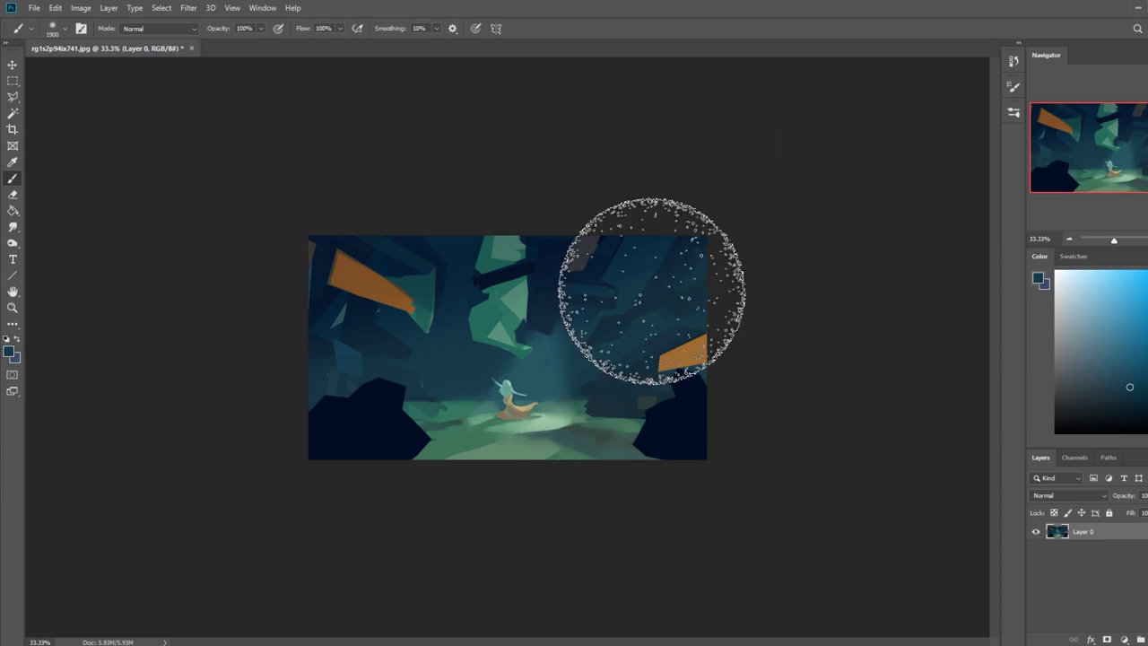
Select a long pointed wedge off the upper-left orange shape and sample its orange
left_click(12, 96)
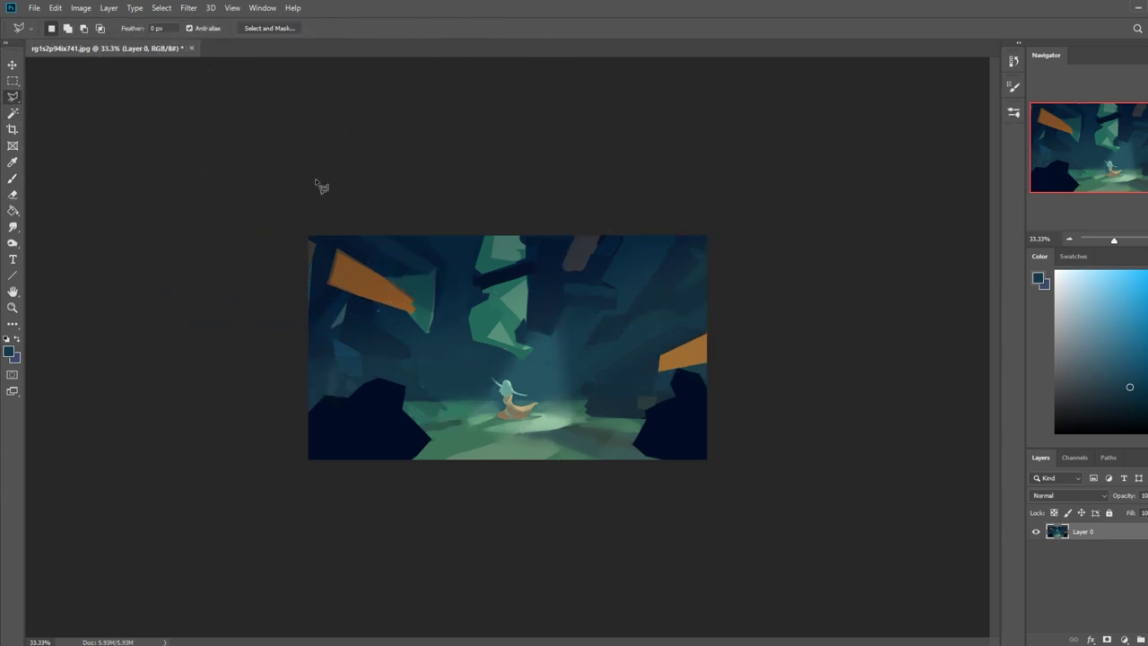
left_click(343, 277)
left_click(449, 322)
left_click(326, 284)
left_click(341, 258)
key("b")
left_click(339, 260, "alt")
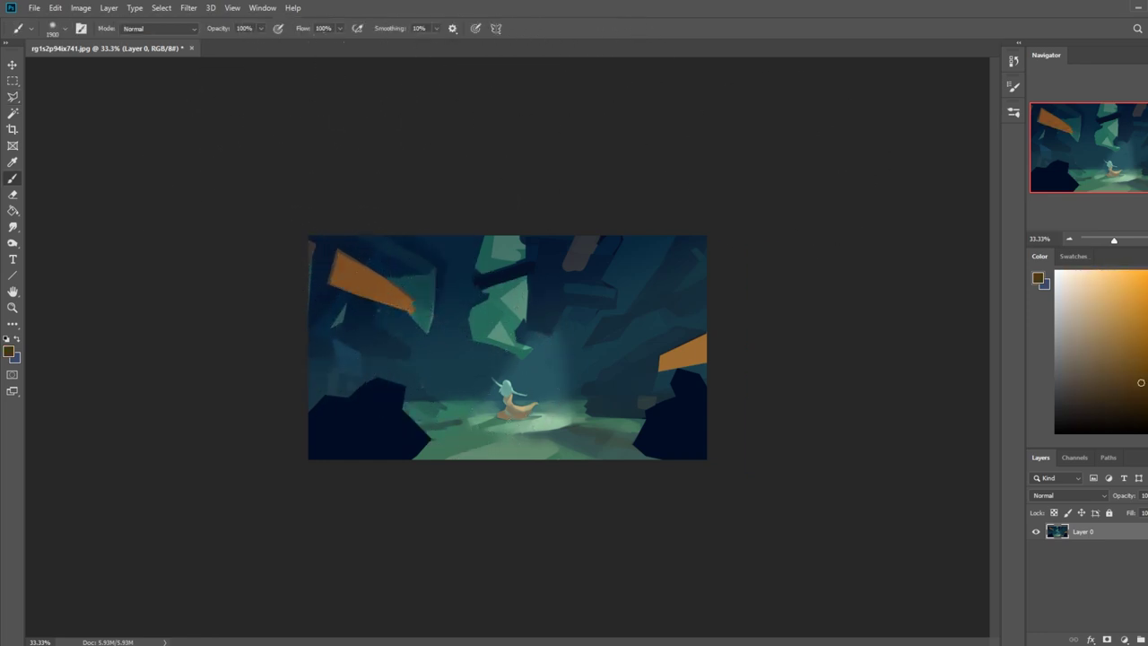
Paint deep brown along the wedge's lower edge, replacing an undone first stroke
left_click(346, 320)
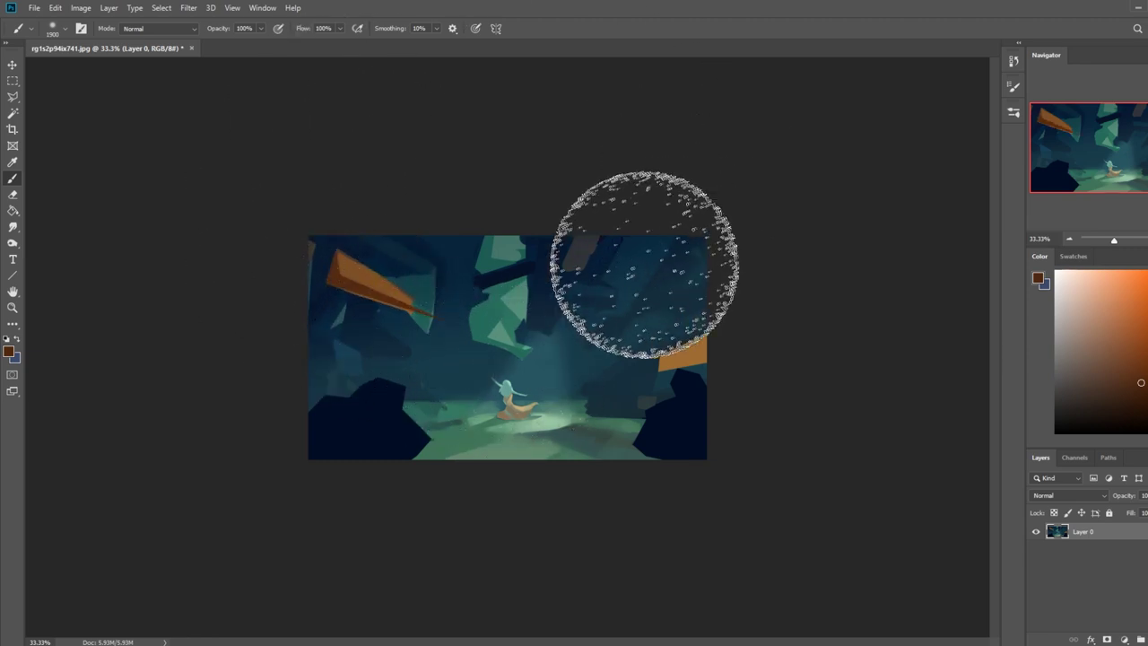
key("ctrl+z")
left_click(374, 277, "alt")
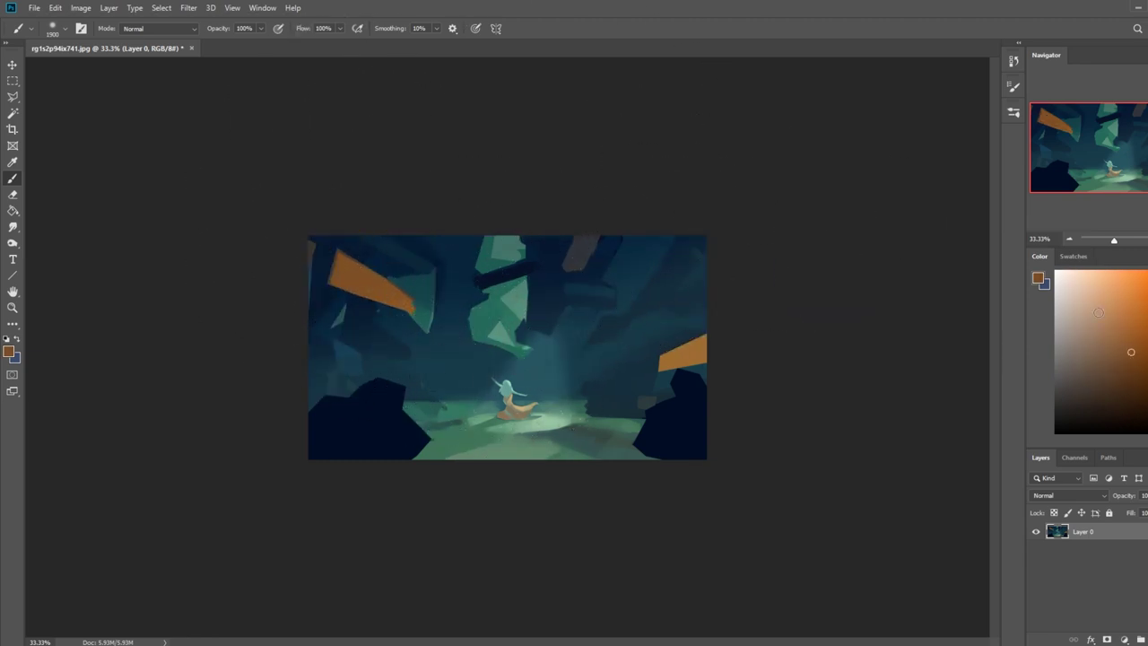
left_click_drag(1139, 364, 1134, 368)
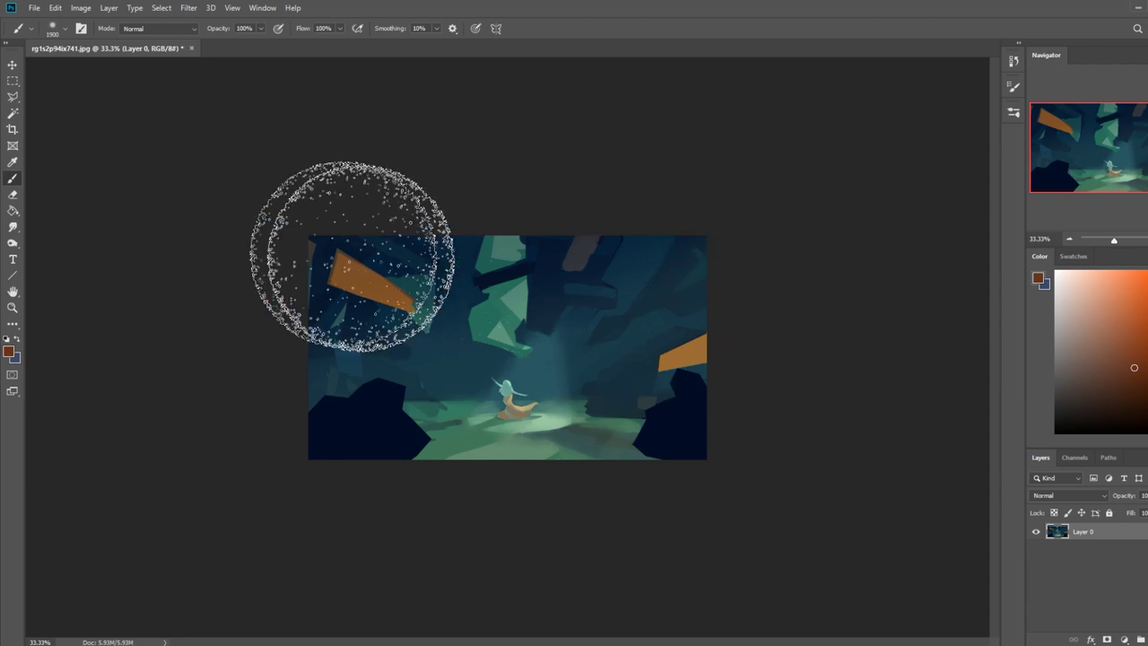
left_click_drag(377, 269, 439, 316)
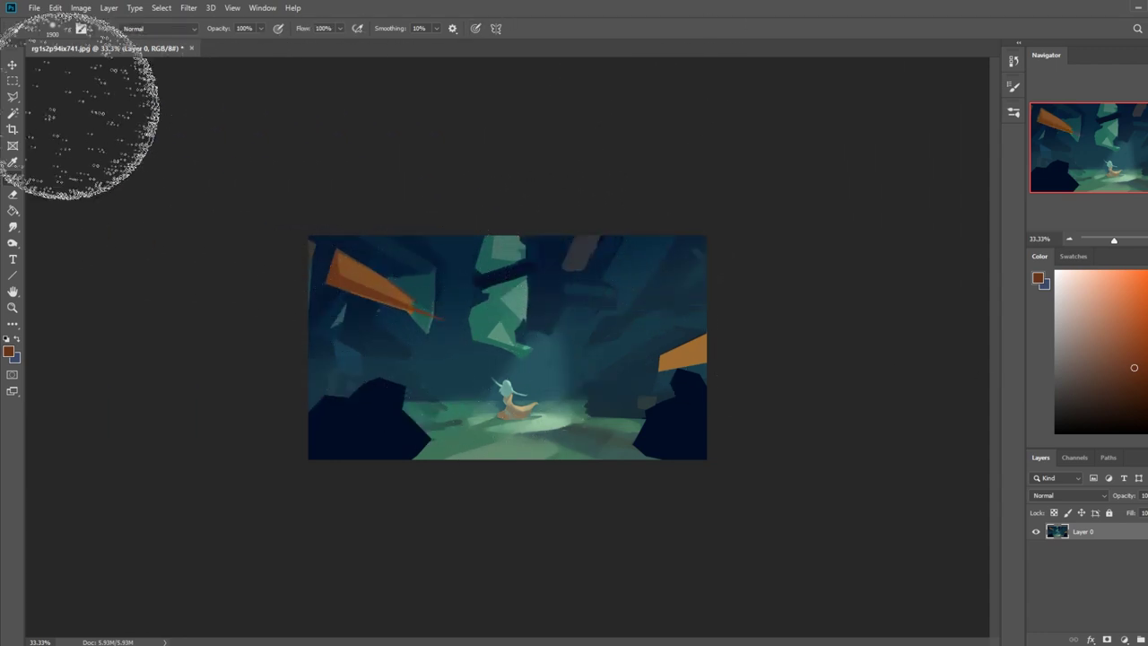
left_click(12, 96)
Select the whole wedge and sample the right wedge's lighter orange
left_click(333, 249)
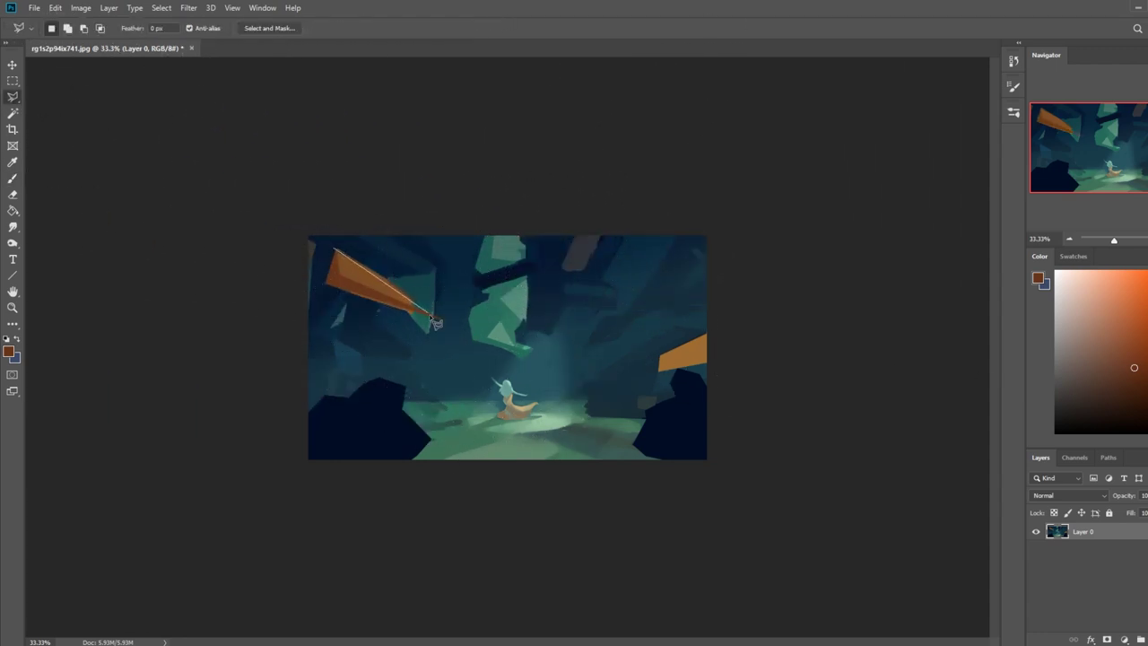
left_click(449, 322)
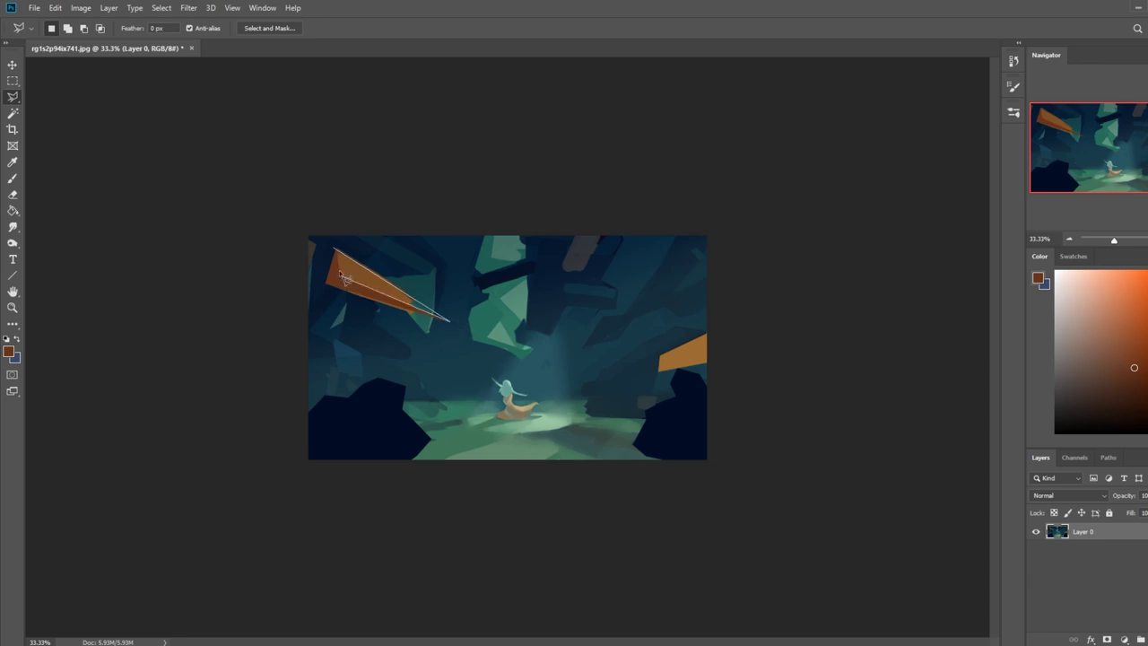
left_click(334, 249)
key("b")
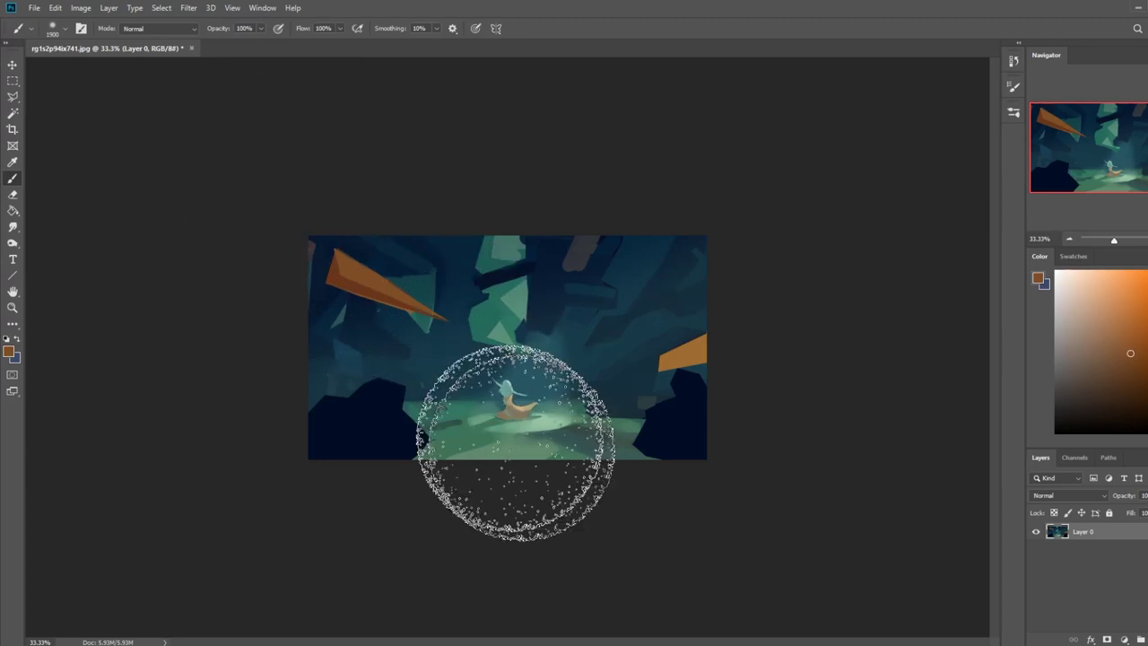
left_click(682, 367, "alt")
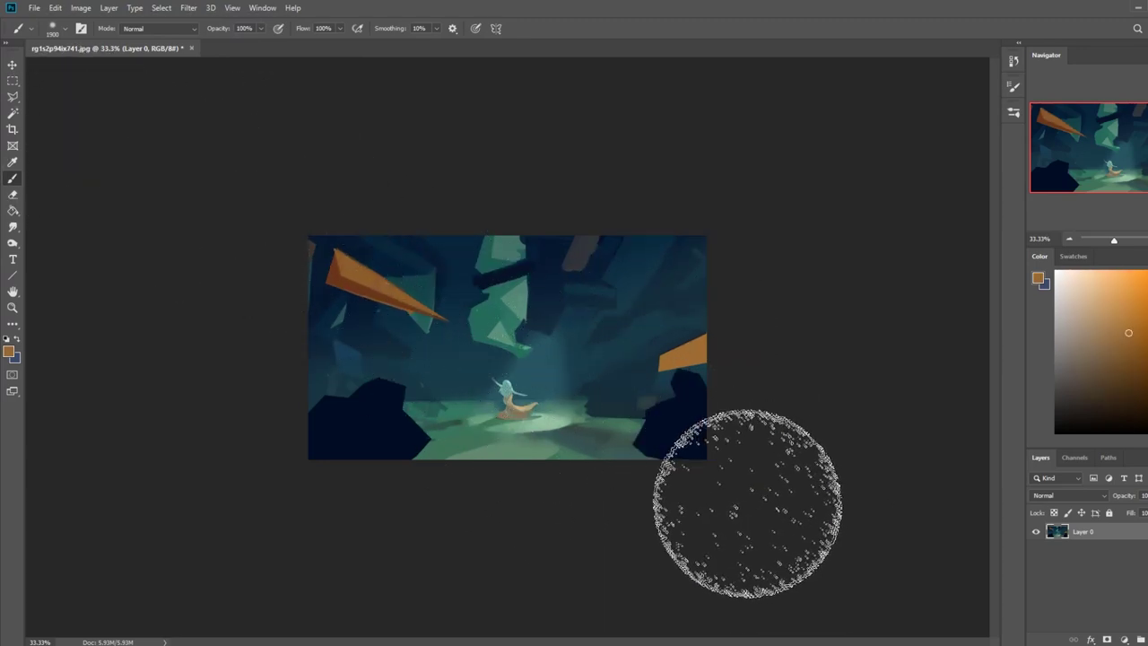
Outline the wedge's lower facet as a triangle with the outline hidden
left_click(15, 98)
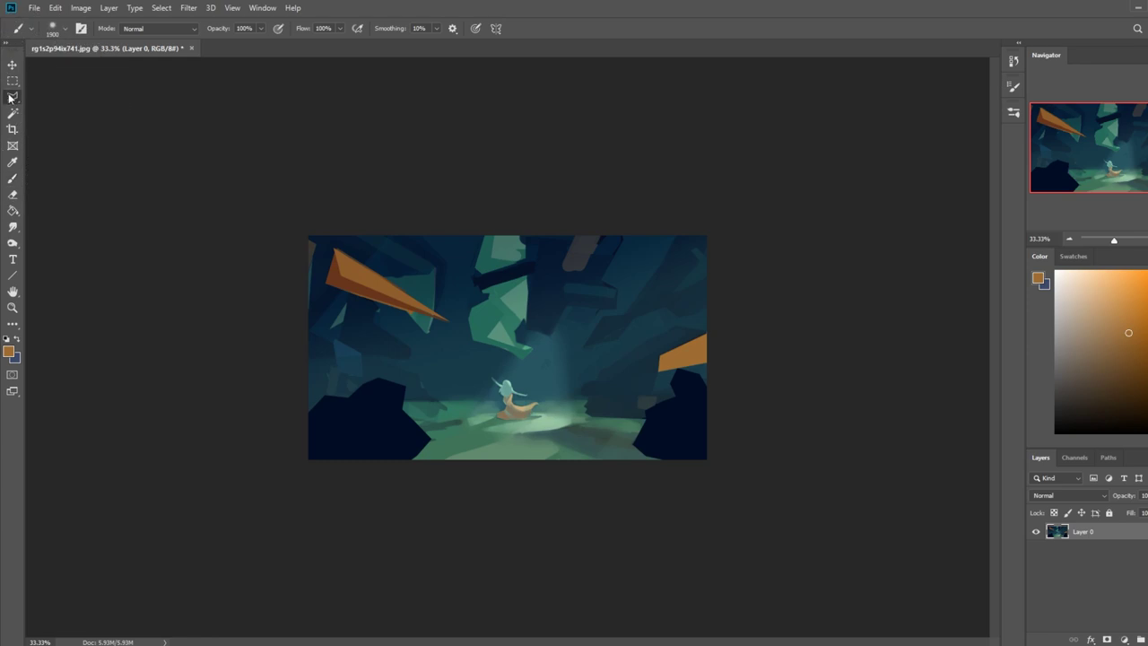
left_click(328, 285)
left_click(448, 321)
left_click(395, 323)
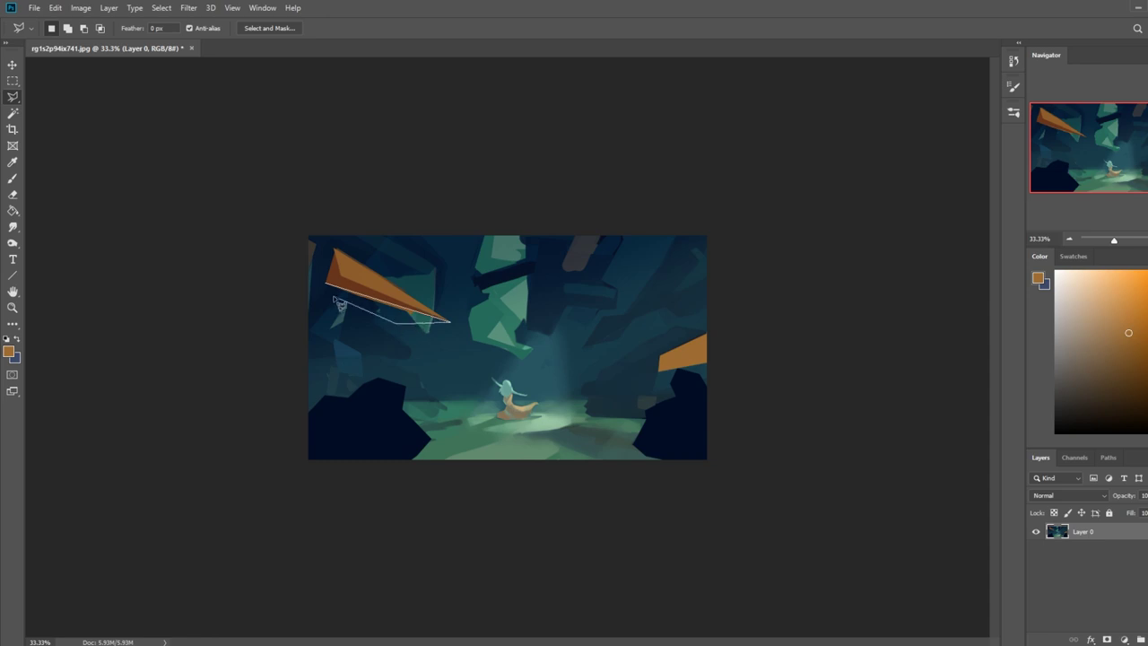
key("Escape")
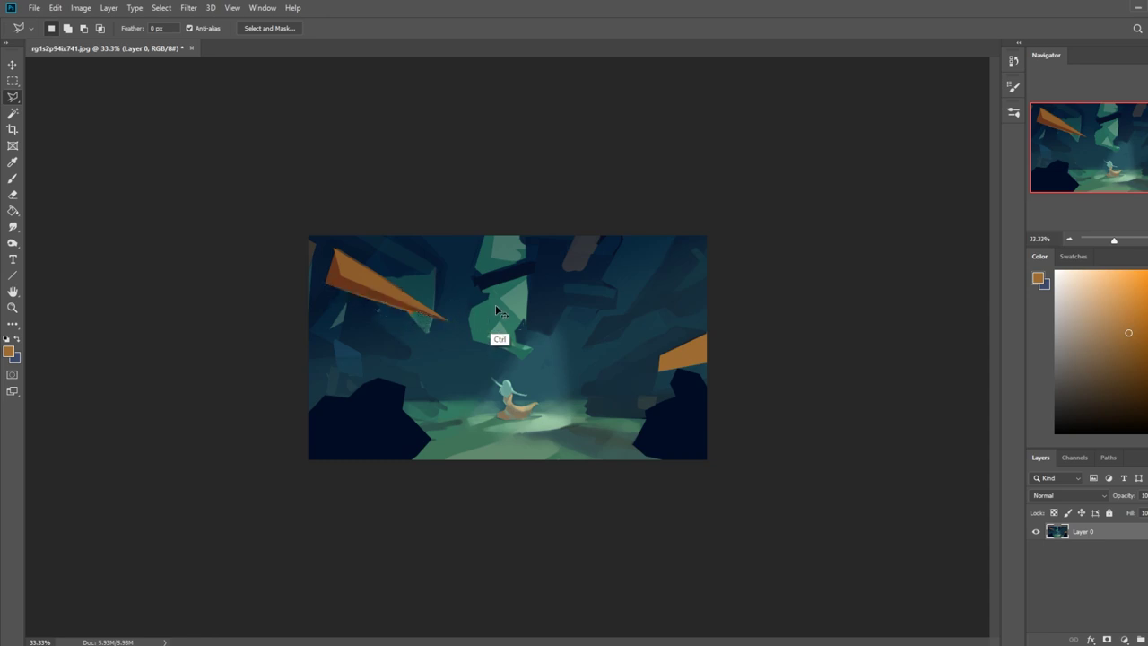
Load the 80 px Dry-Oil brush from the brush presets
key("b")
right_click(441, 325)
left_click(506, 560)
left_click(812, 177)
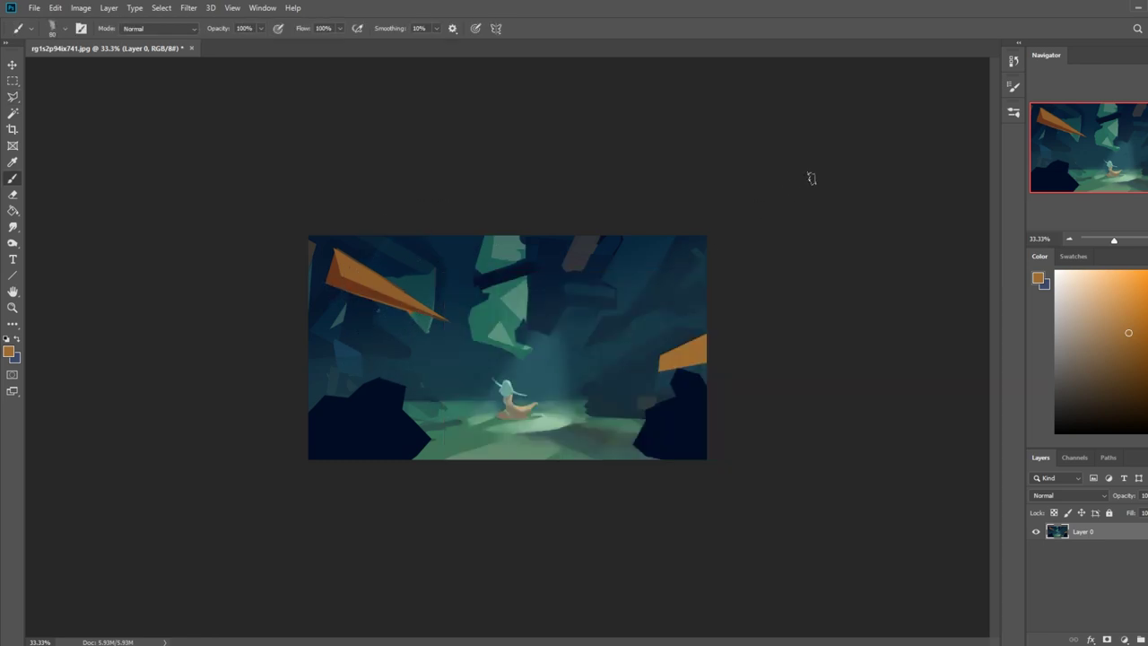
Sample dark navy from the cave's left edge after trying several canvas colours
left_click(357, 309, "alt")
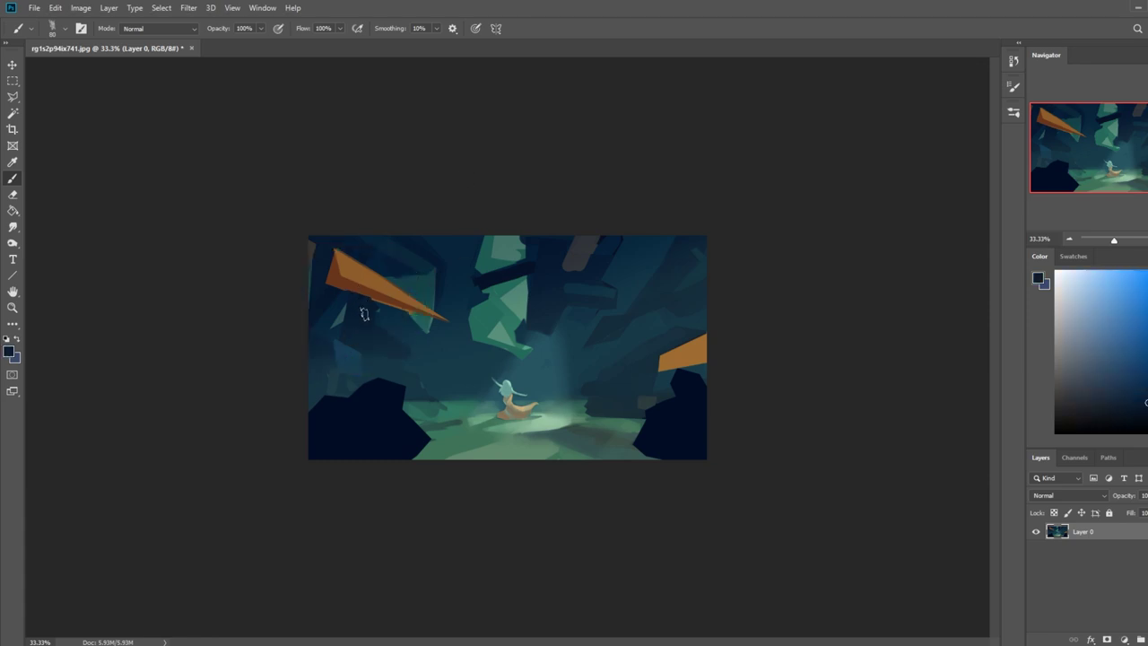
left_click(377, 305, "alt")
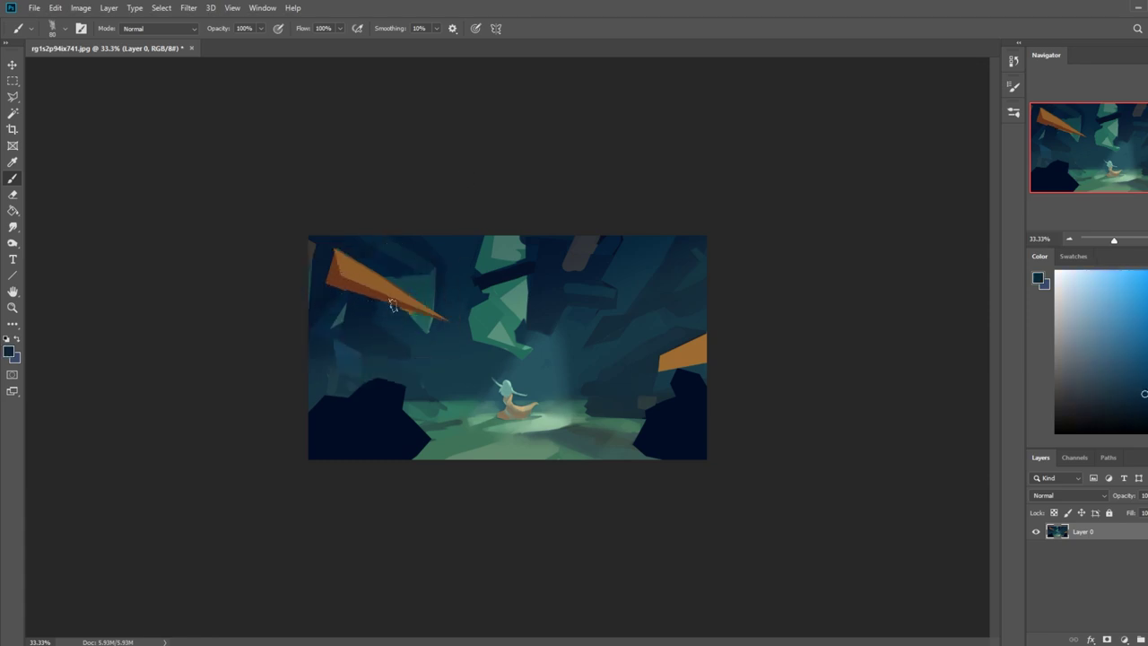
left_click(421, 318, "alt")
left_click(323, 292, "alt")
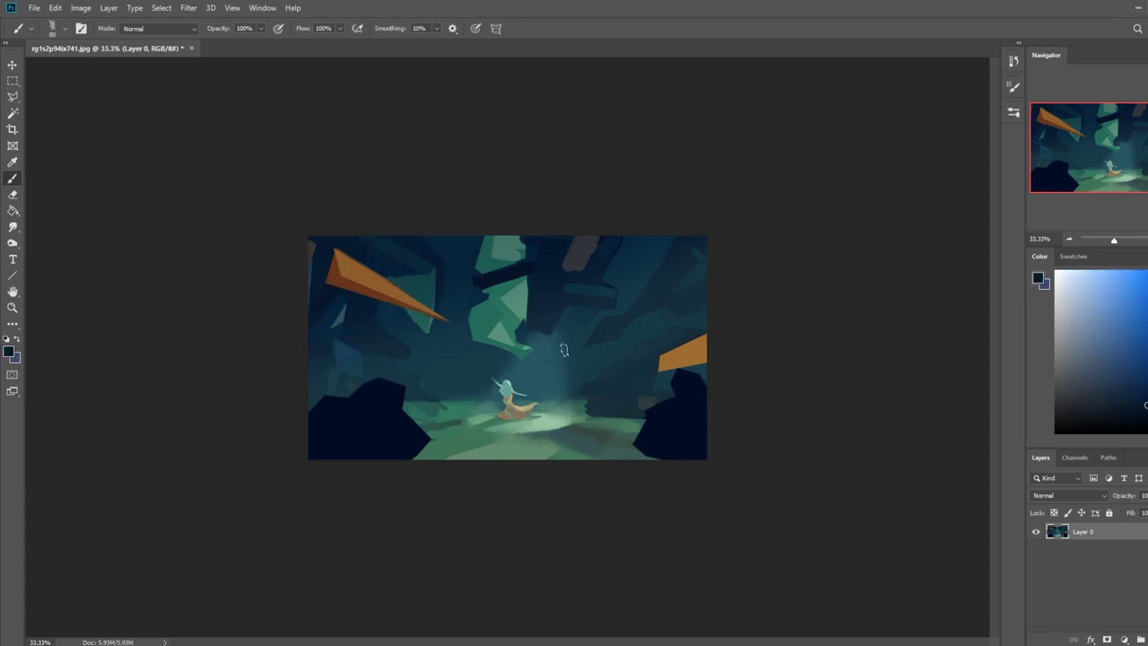
Paint a thin dark navy beam slanting from the right edge across the cave top
left_click(13, 96)
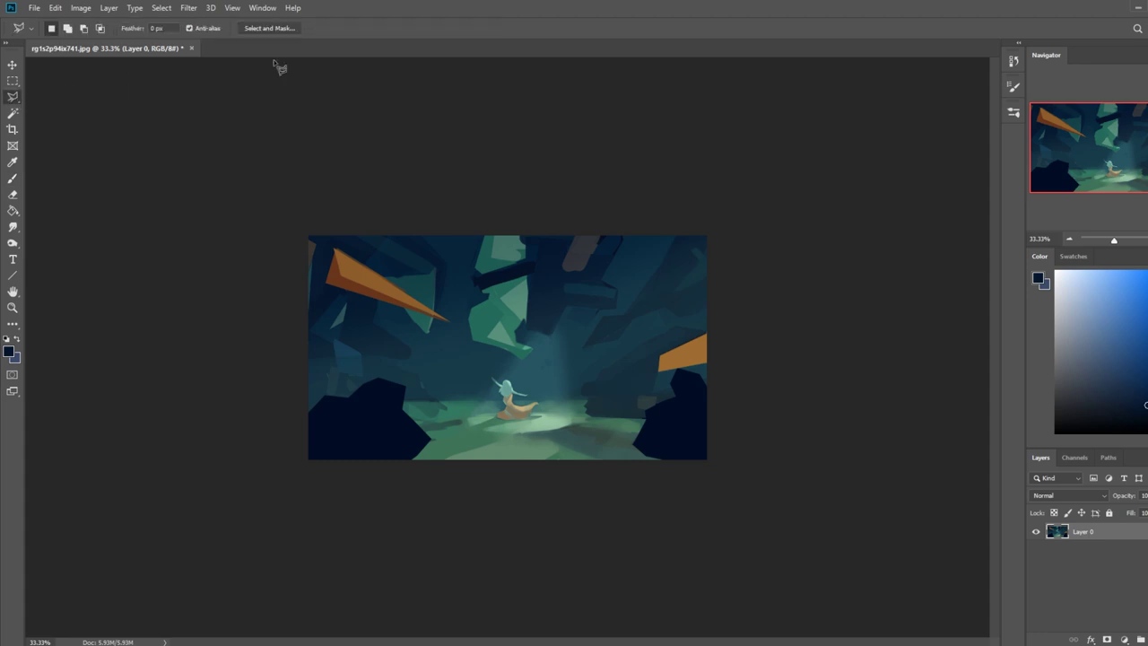
left_click(425, 289)
left_click(574, 242)
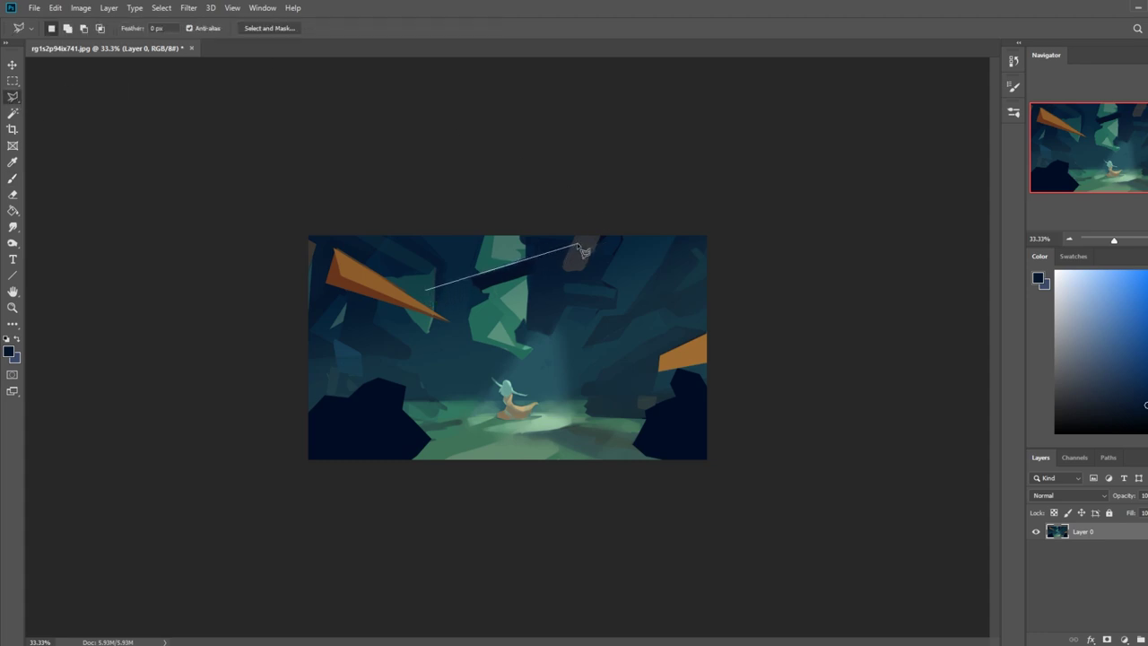
left_click(711, 242)
left_click(711, 254)
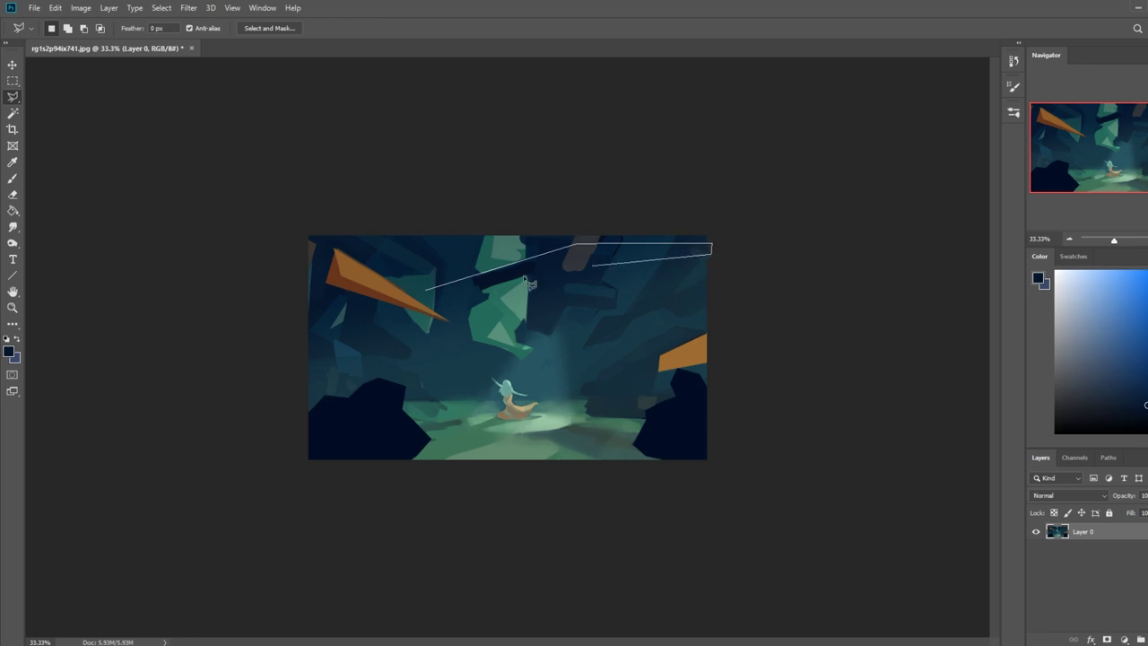
left_click(549, 267)
left_click(436, 300)
key("ctrl+h")
key("b")
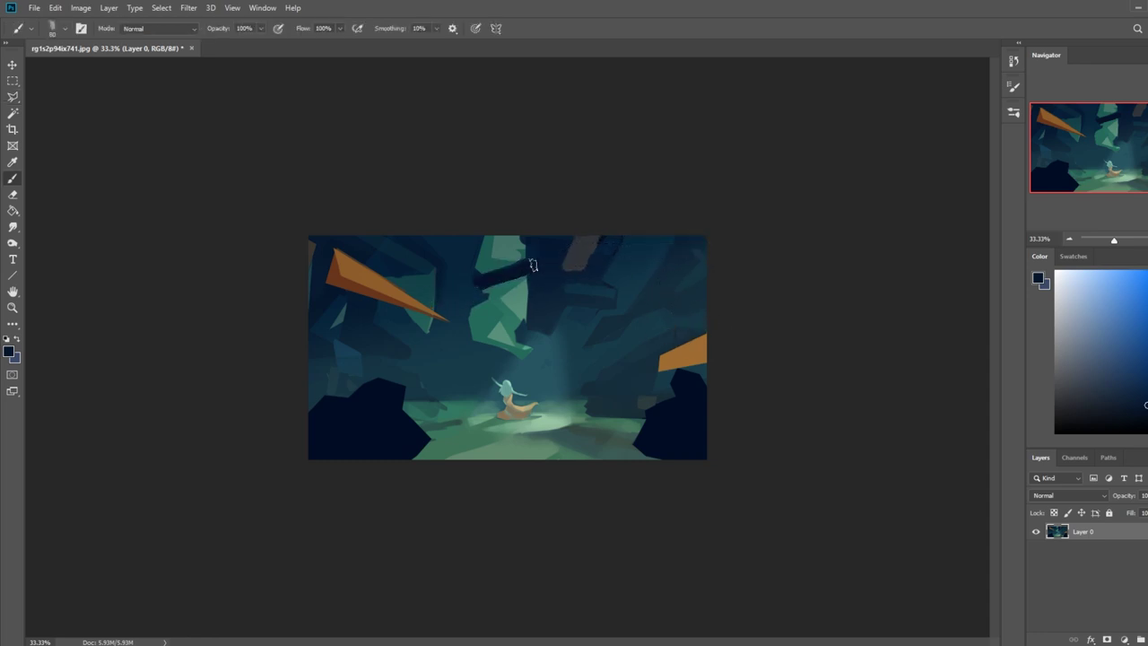
mouse_move(609, 259)
left_mouse_down()
mouse_move(746, 236)
mouse_move(480, 267)
left_mouse_up()
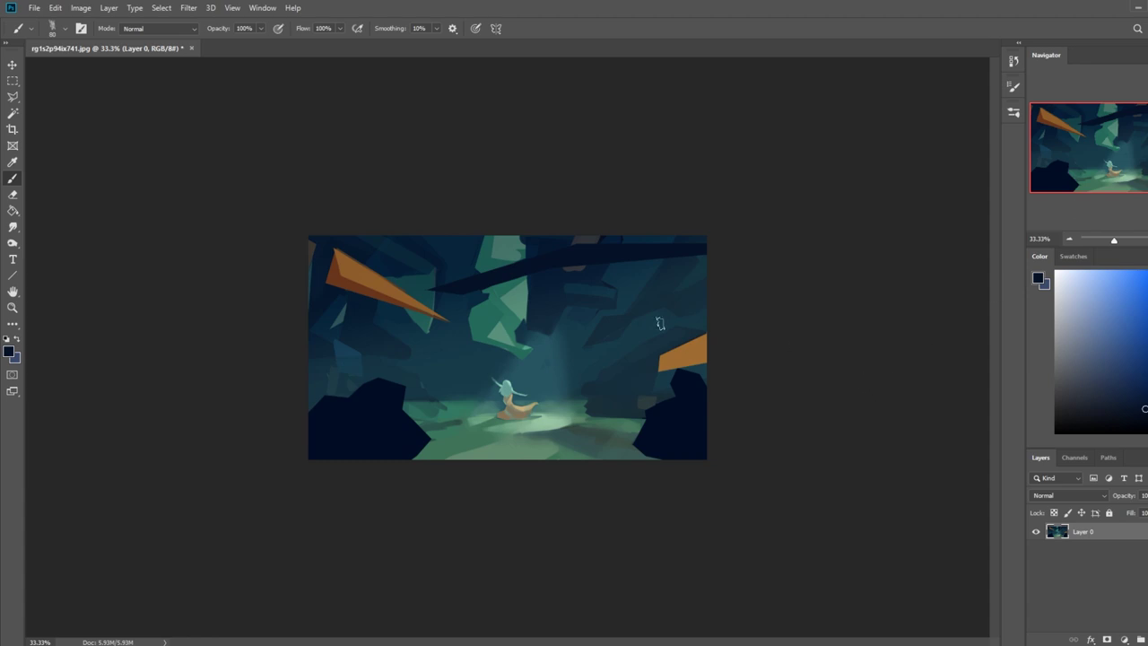
Mark a small area near the right wedge, deselect, and sample a dark colour
key("l")
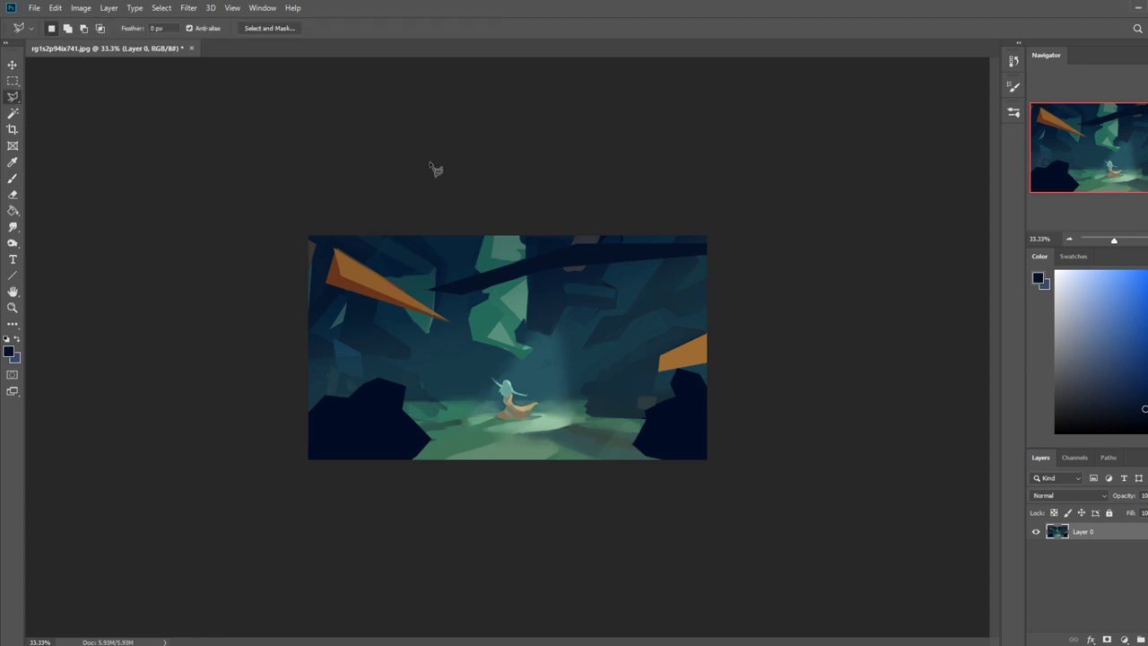
left_click(600, 281)
left_click(569, 287)
left_click(617, 289)
left_click(685, 301, "ctrl")
key("ctrl+d")
key("b")
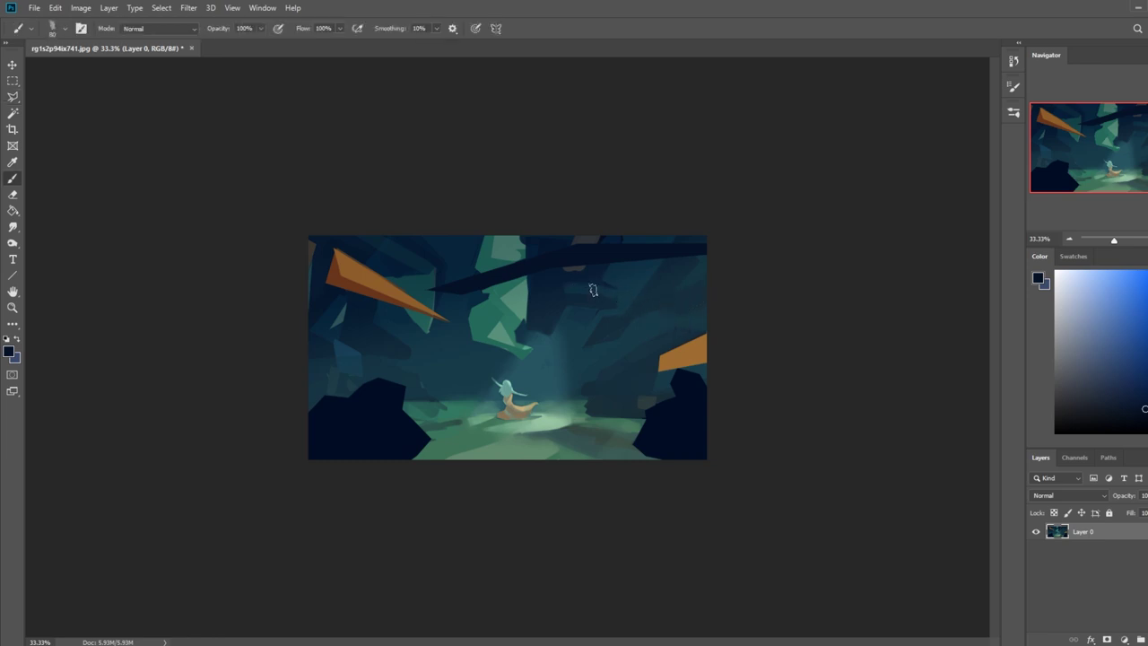
left_click(593, 286, "alt")
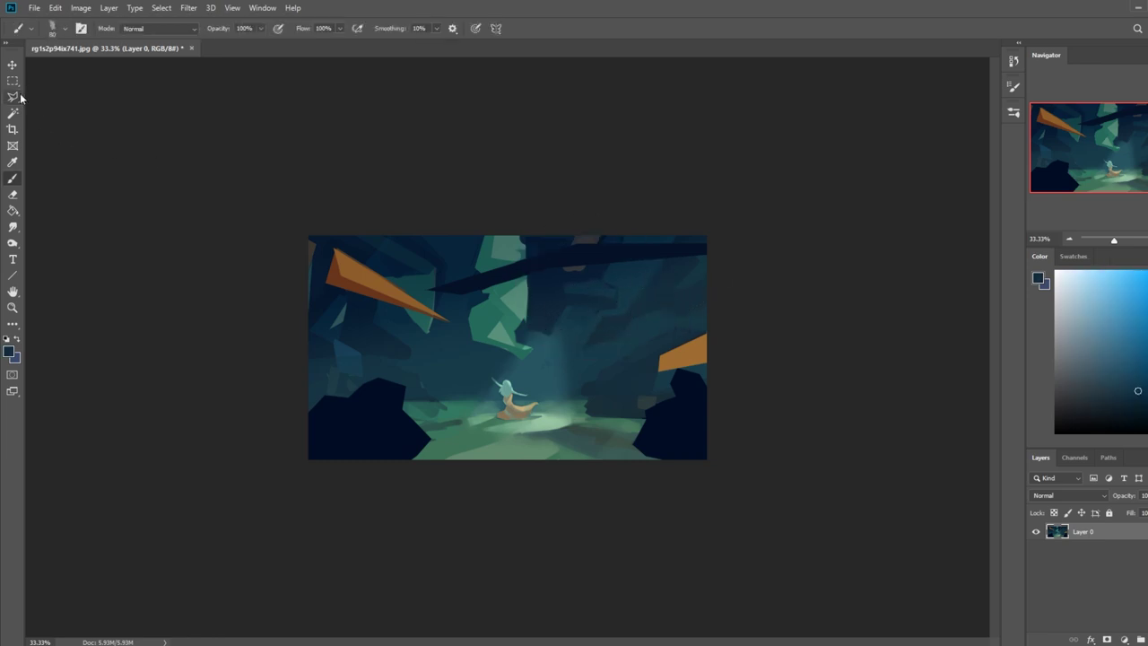
Invert the selection and sample the near-black navy of the overhanging rock band
key("m")
right_click(559, 289)
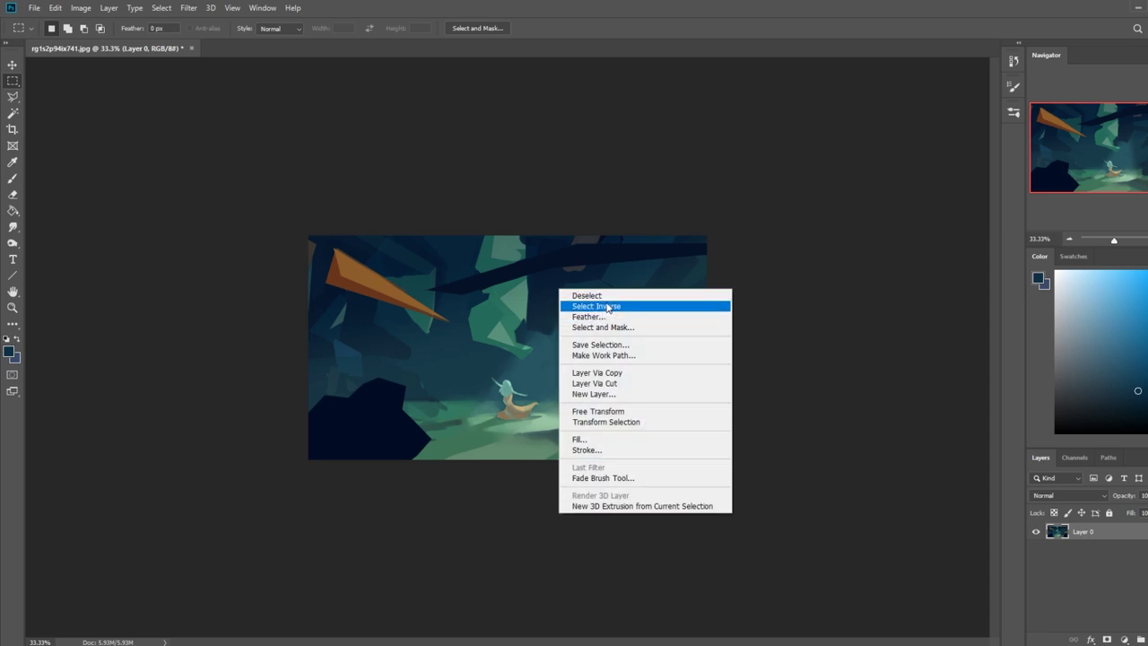
left_click(587, 306)
left_click(572, 276, "alt")
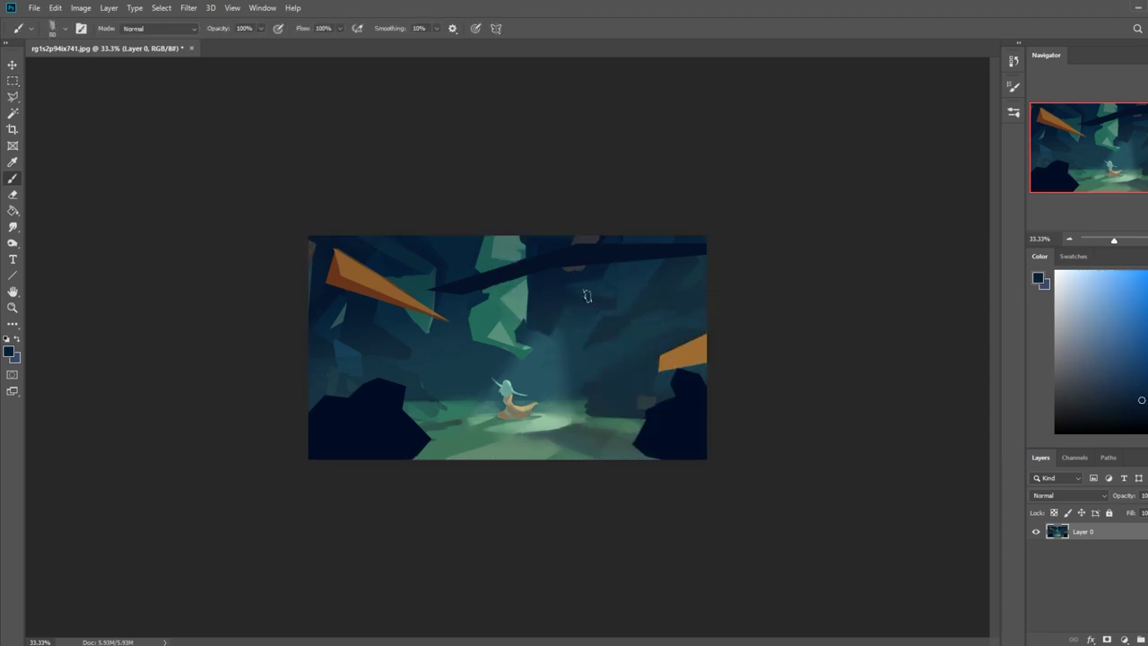
left_click(576, 291, "alt")
left_click(630, 279, "alt")
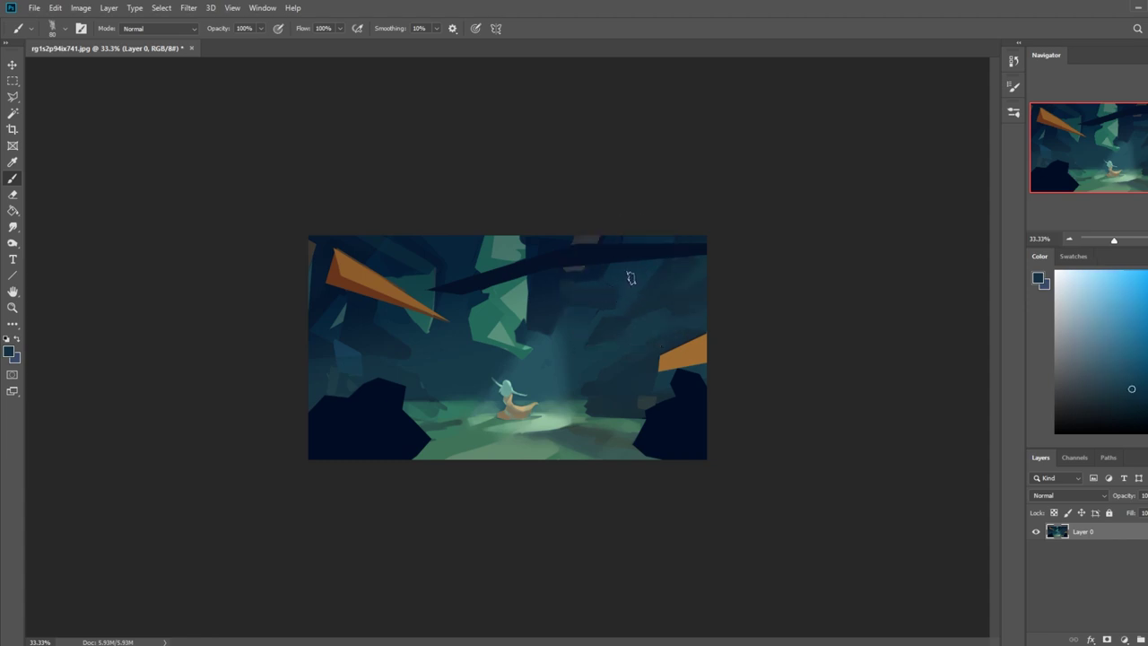
left_click(579, 306, "alt")
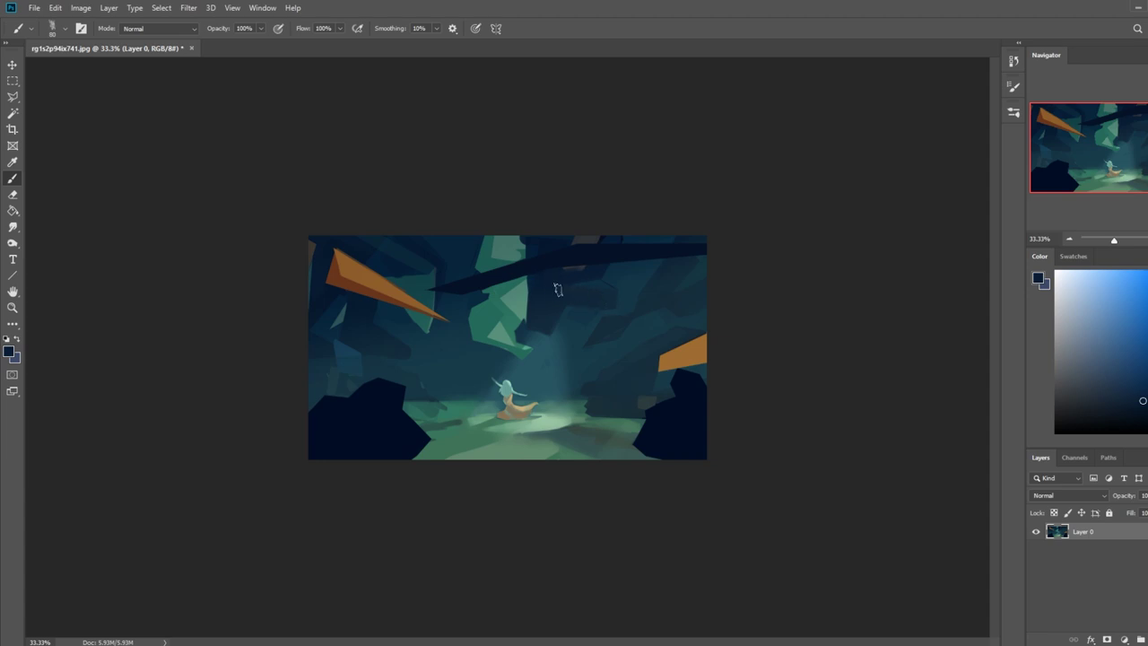
left_click(580, 255, "alt")
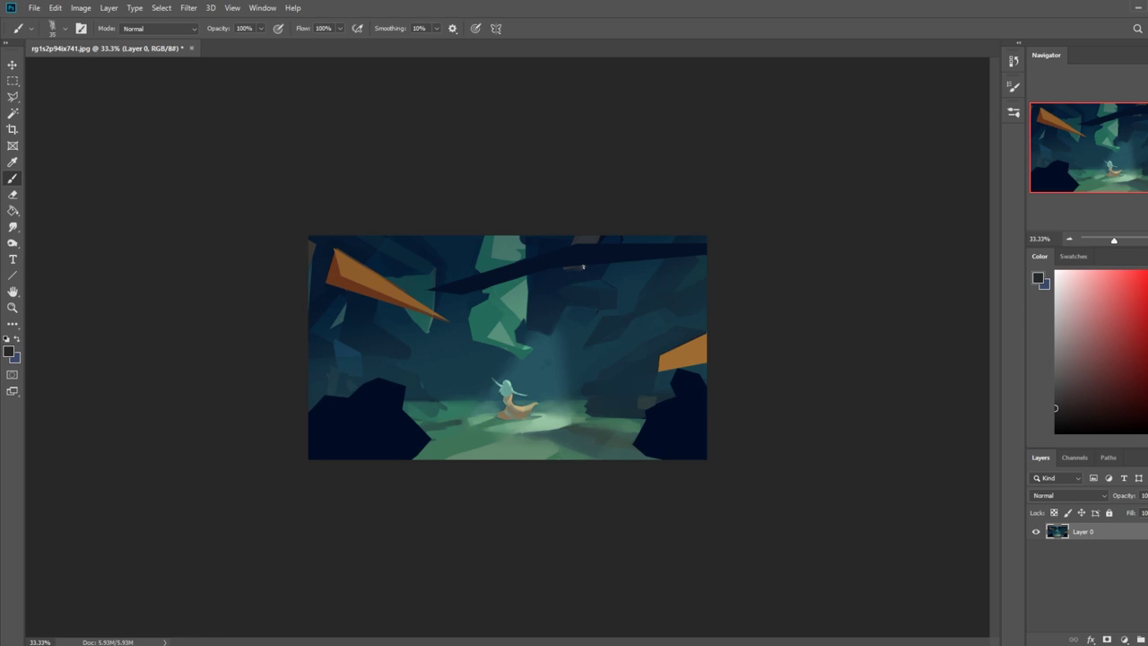
left_click(584, 267, "alt")
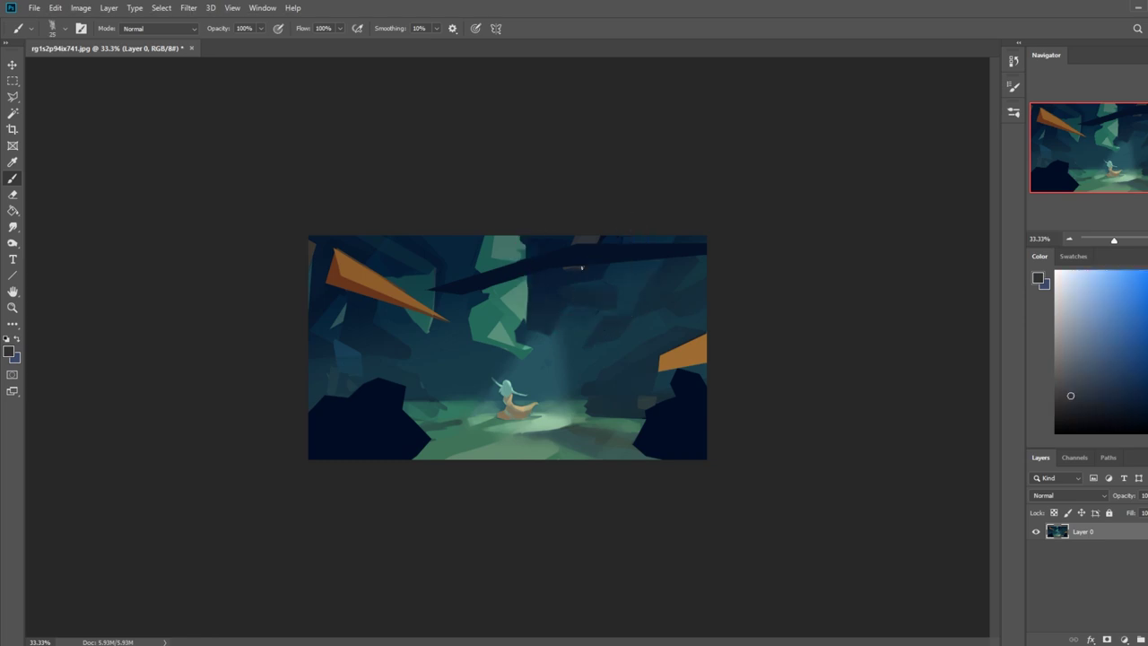
left_click(572, 265, "alt")
left_click(13, 96)
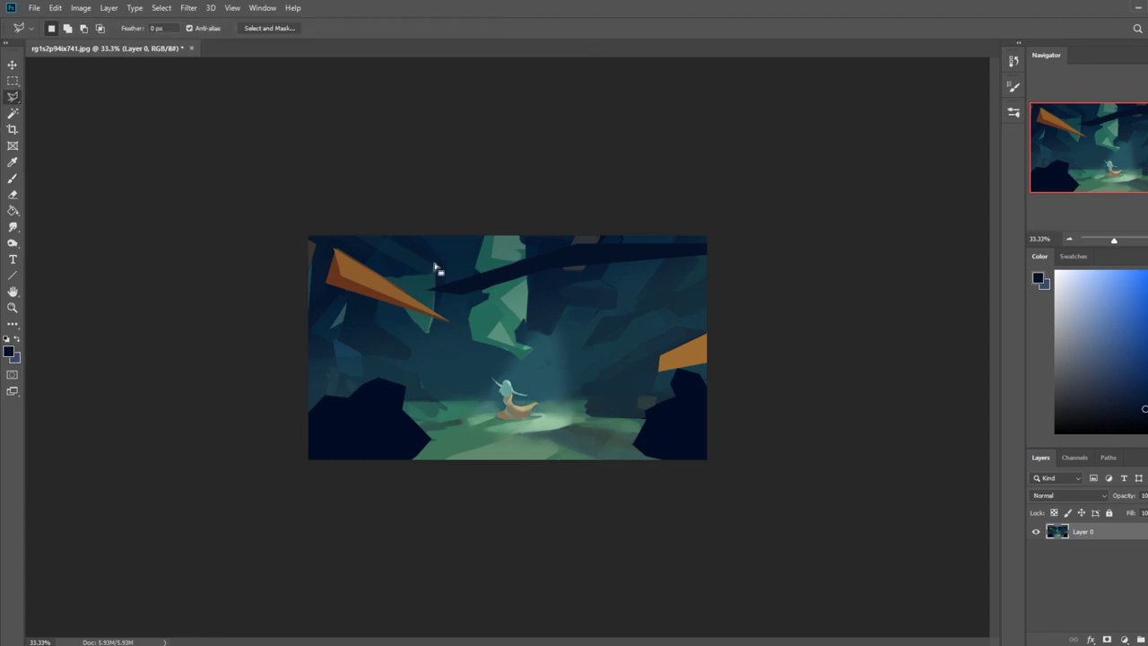
Mark areas under the dark rock band, sample dark teal and navy, and enlarge the brush to about 200
mouse_move(385, 234)
left_mouse_down()
mouse_move(430, 280)
mouse_move(448, 262)
mouse_move(410, 227)
mouse_move(387, 230)
mouse_move(408, 229)
mouse_move(394, 229)
mouse_move(391, 185)
mouse_move(391, 235)
left_mouse_up()
key("ctrl+d")
key("b")
left_click(421, 281, "alt")
key("bracketright")
key("bracketright")
key("bracketright")
key("bracketright")
key("bracketright")
key("bracketright")
key("bracketright")
key("bracketright")
key("bracketright")
key("bracketright")
key("bracketright")
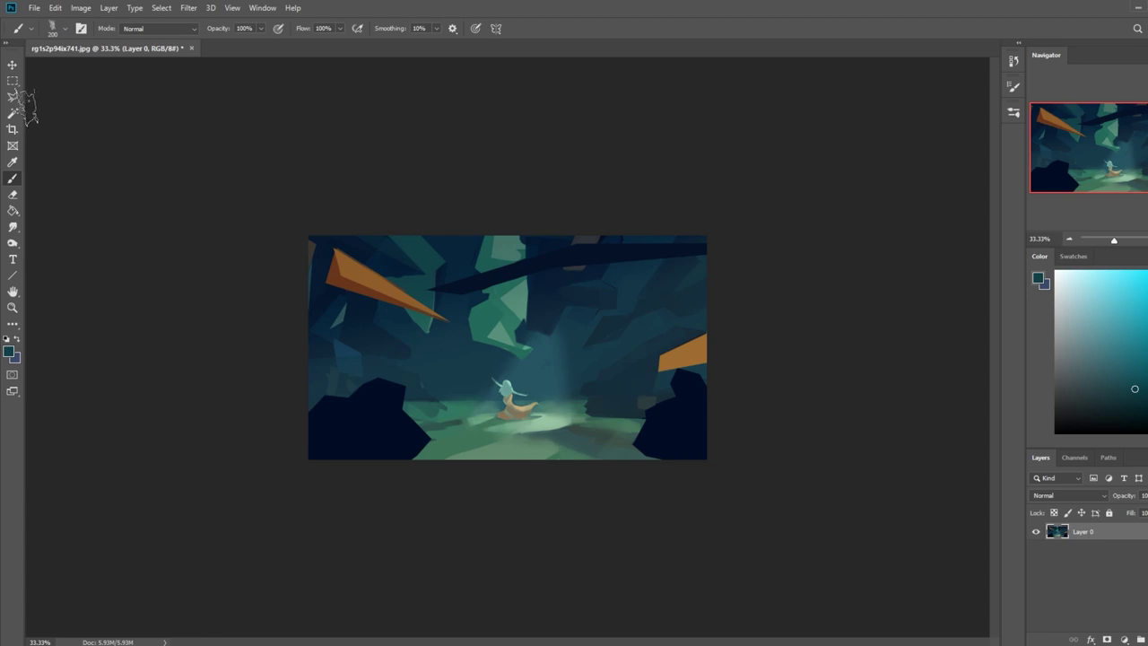
left_click(14, 97)
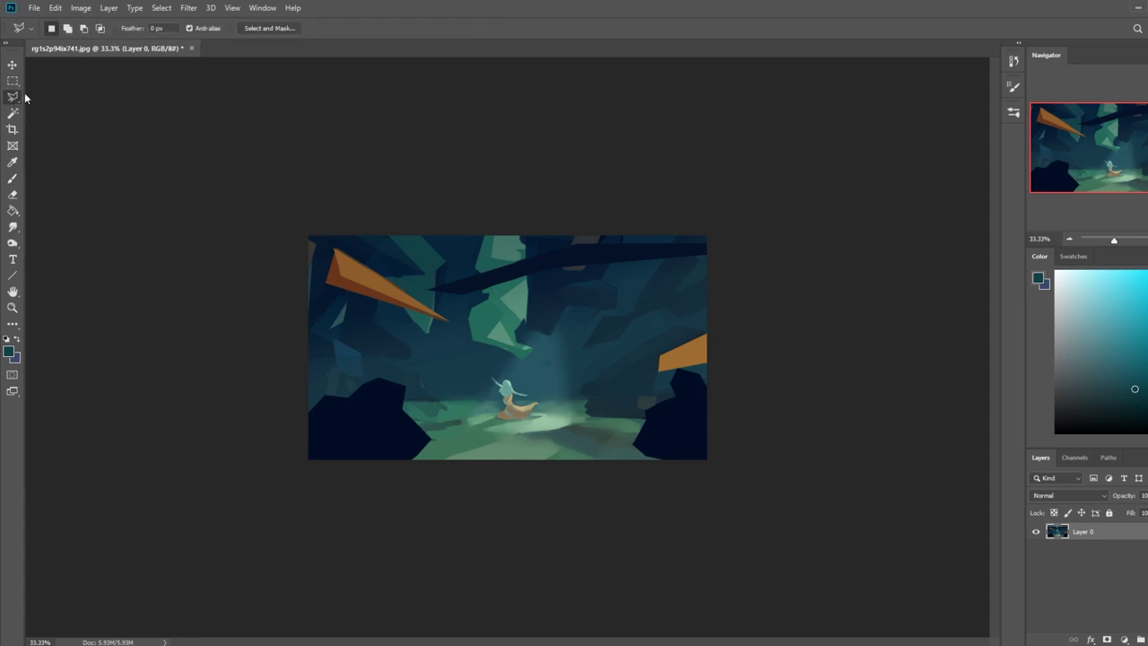
mouse_move(448, 268)
left_mouse_down()
mouse_move(430, 281)
mouse_move(438, 316)
mouse_move(448, 267)
left_mouse_up()
key("b")
left_click(448, 256, "alt")
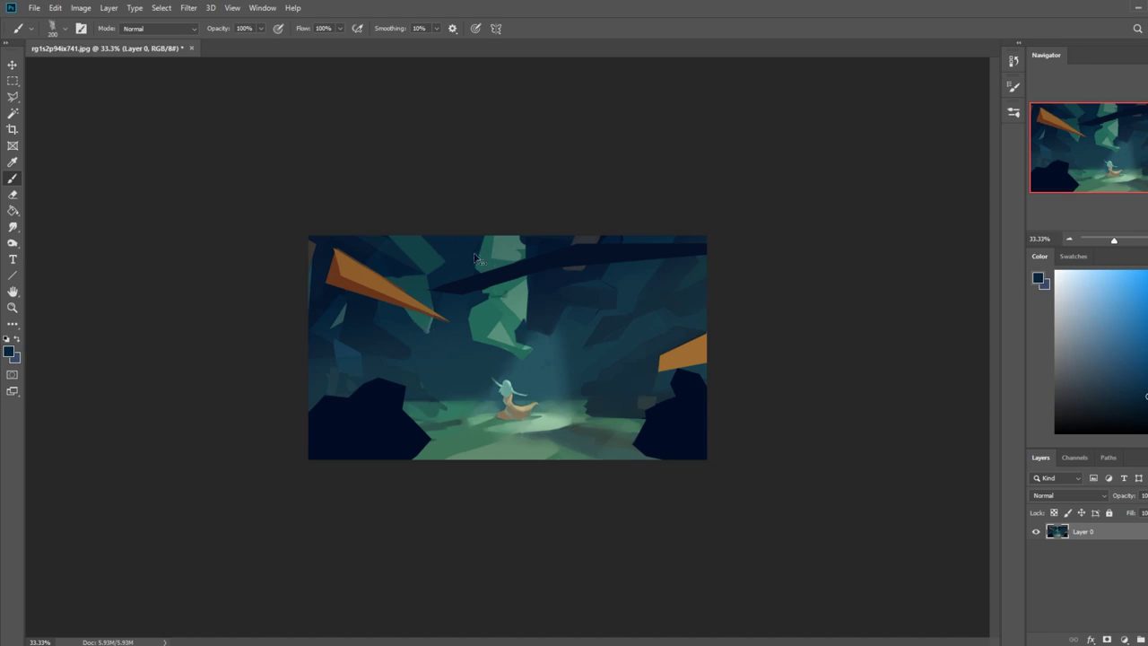
left_click(428, 259, "alt")
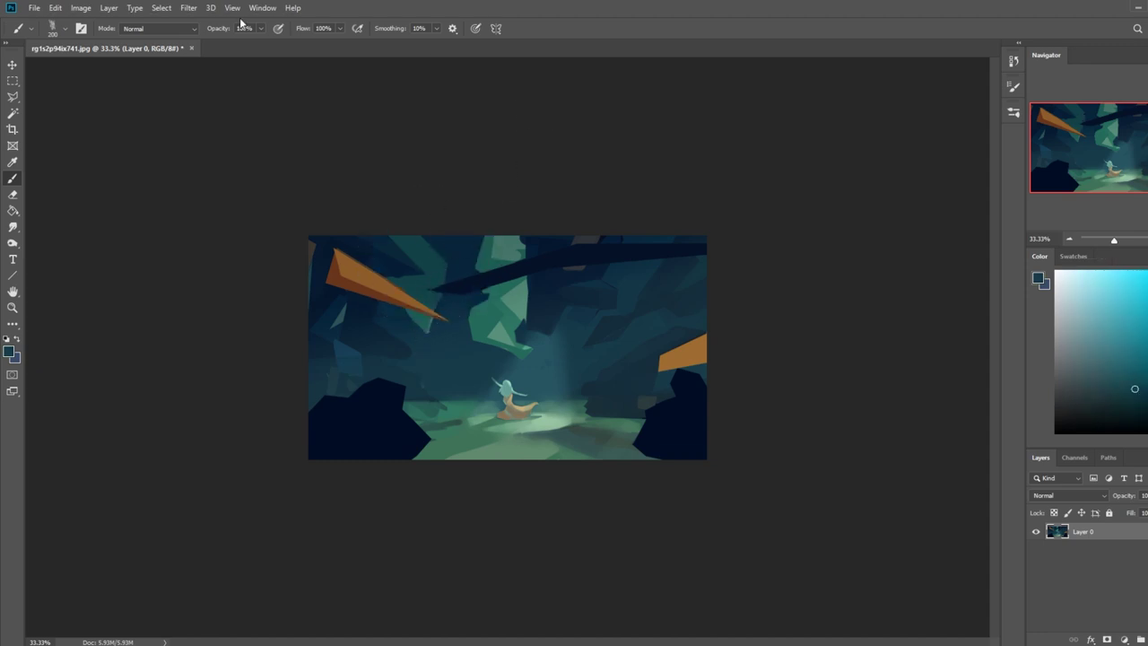
Select below the dark band and paint over the orange shard's lower part to thin it
left_click(13, 96)
left_click(428, 273)
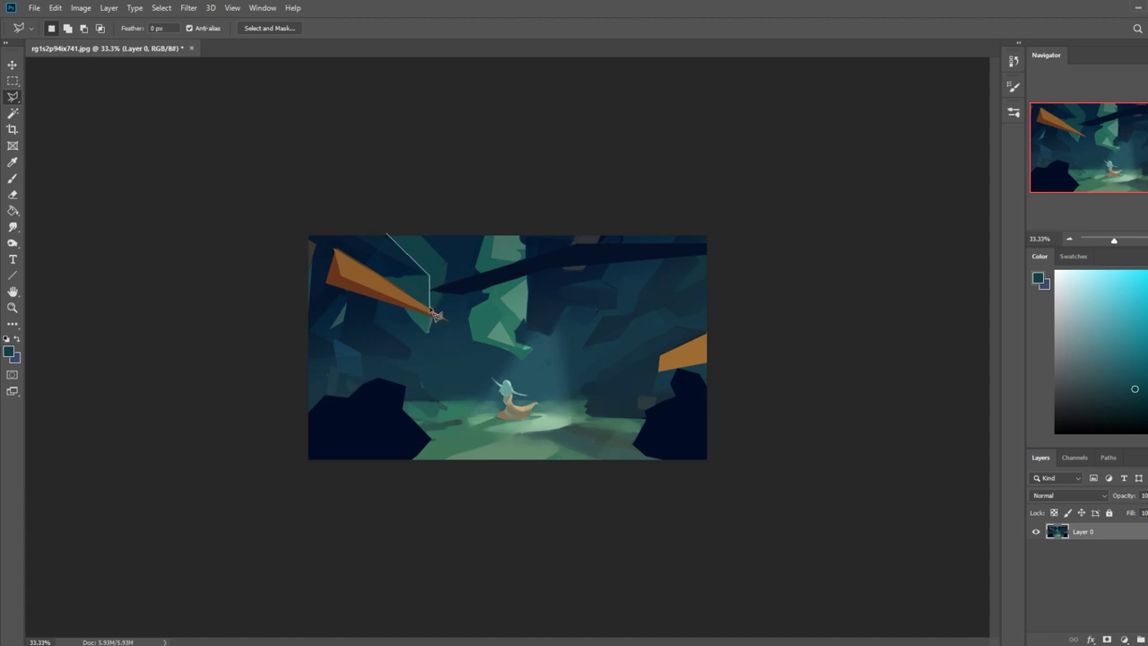
left_click(428, 305)
left_click(365, 267)
left_click(389, 243)
key("b")
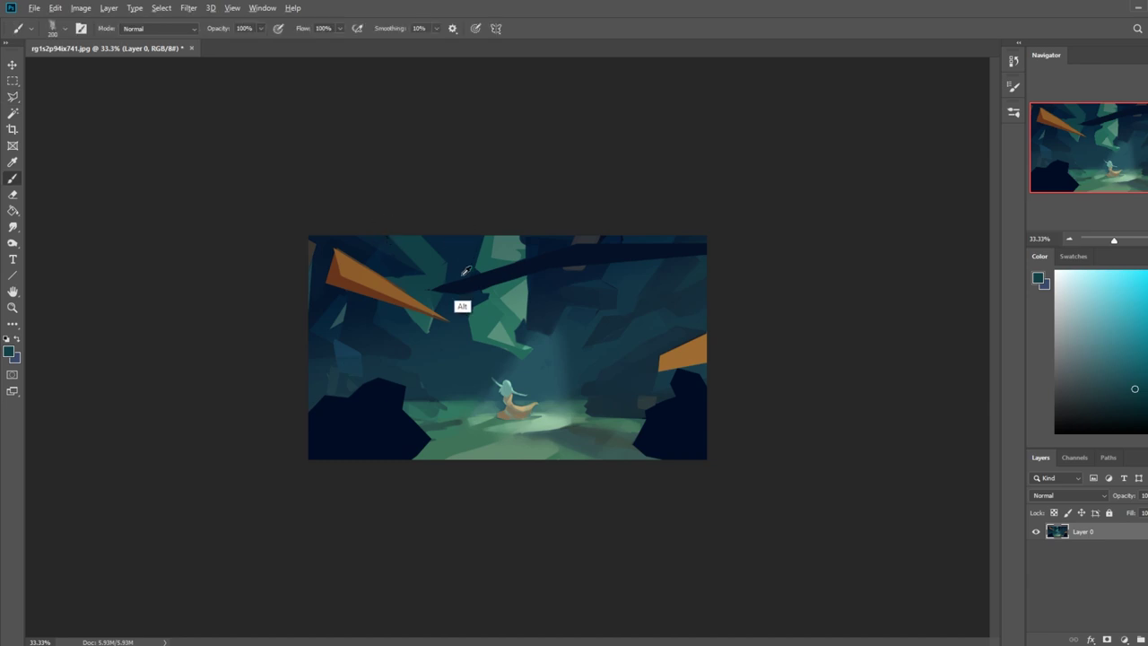
left_click(399, 257, "alt")
left_click_drag(416, 311, 372, 267)
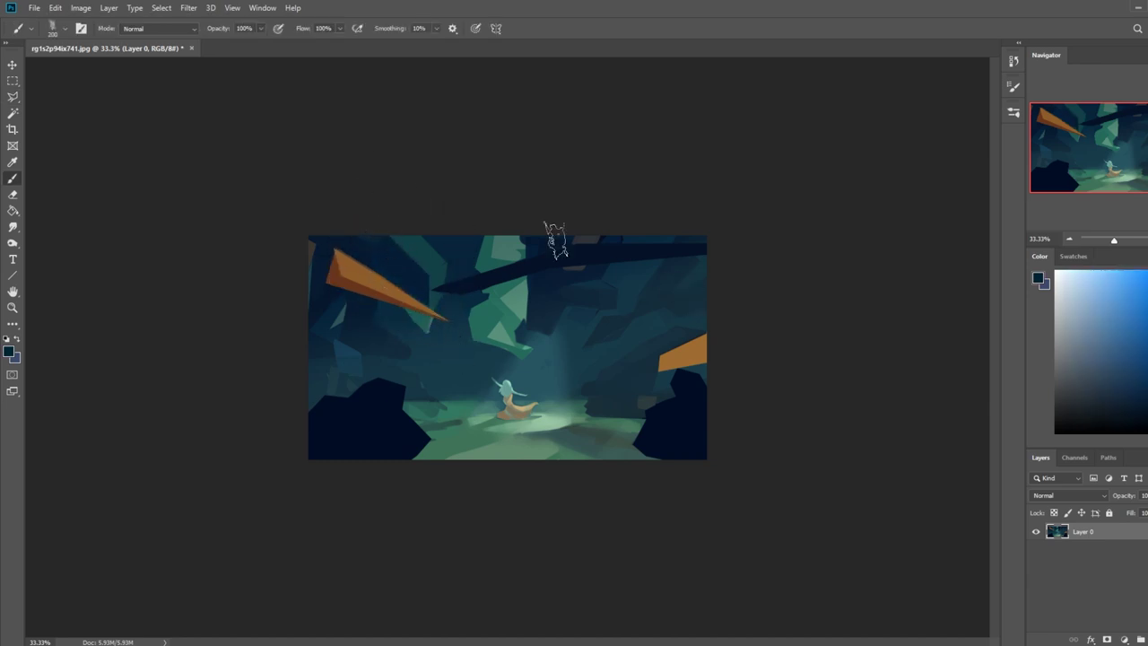
Outline a freehand area around the orange shard's tip
left_click(14, 98)
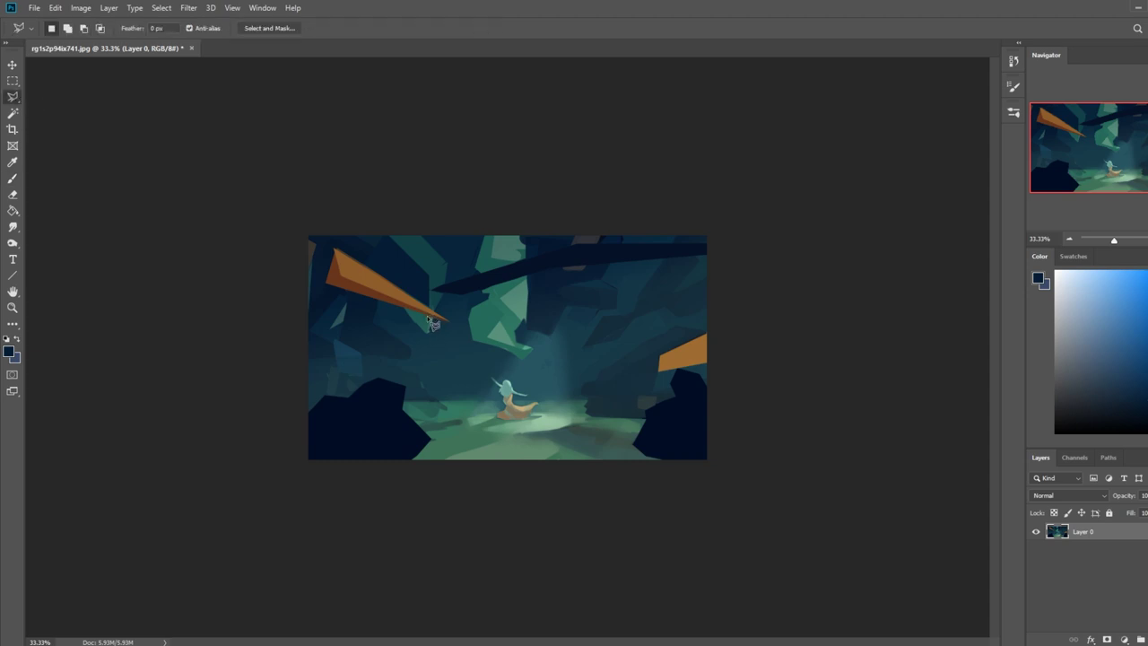
mouse_move(428, 317)
left_mouse_down()
mouse_move(427, 341)
mouse_move(412, 332)
left_mouse_up()
left_click_drag(410, 314, 415, 313)
key("b")
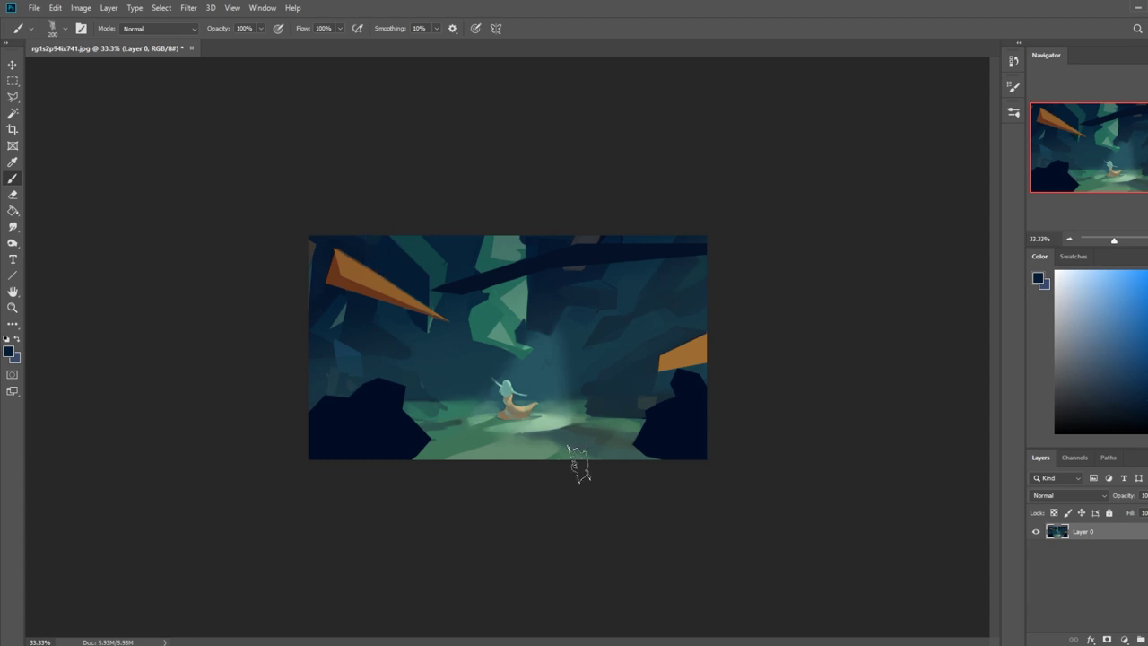
Mark a straight-edged area from near the ground down to the bottom-left edge
left_click(12, 97)
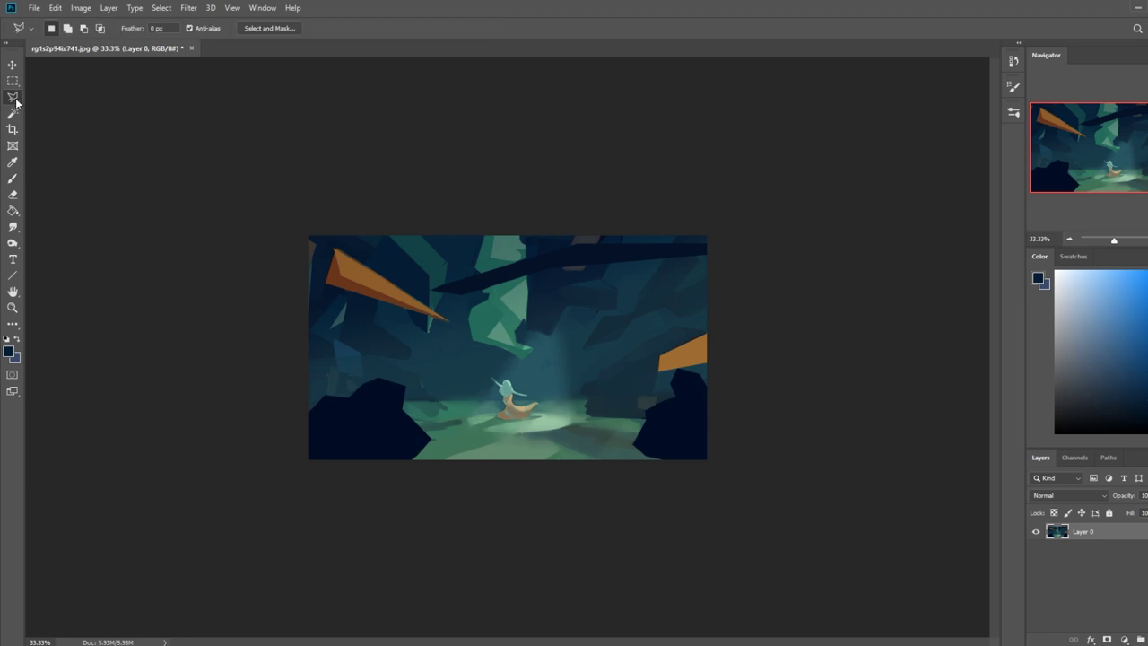
left_click(584, 345)
left_click(614, 322)
left_click(630, 321)
left_click(362, 378)
left_click(341, 377)
Load the 82 px Sketching brush from the brush presets
key("Escape")
key("b")
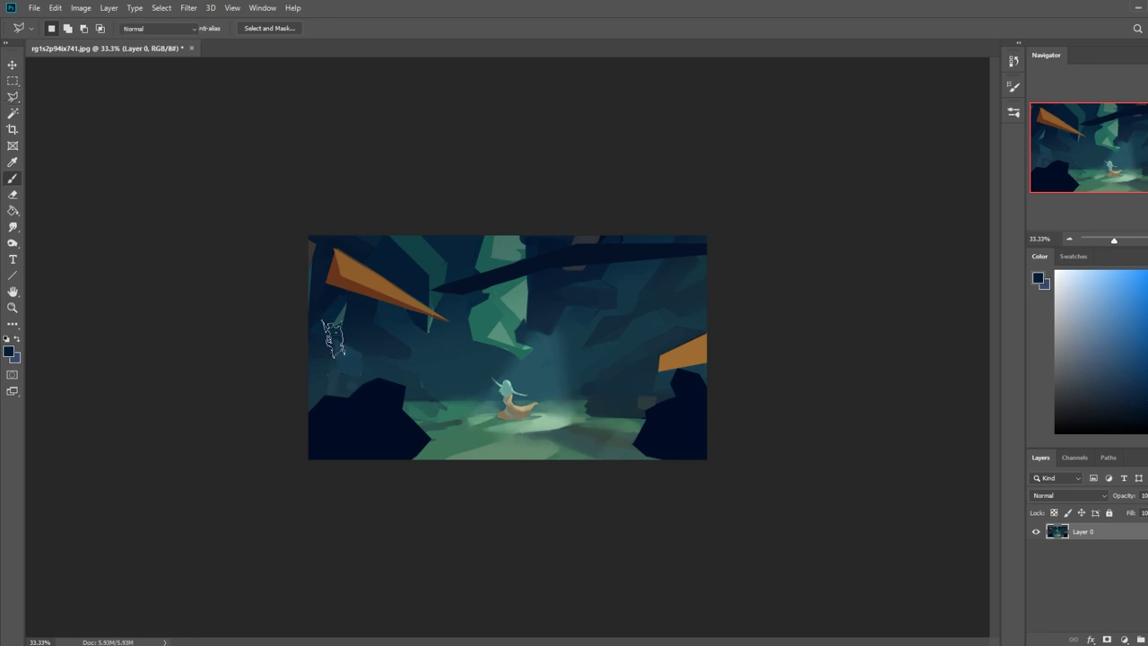
right_click(495, 275)
left_click(587, 525)
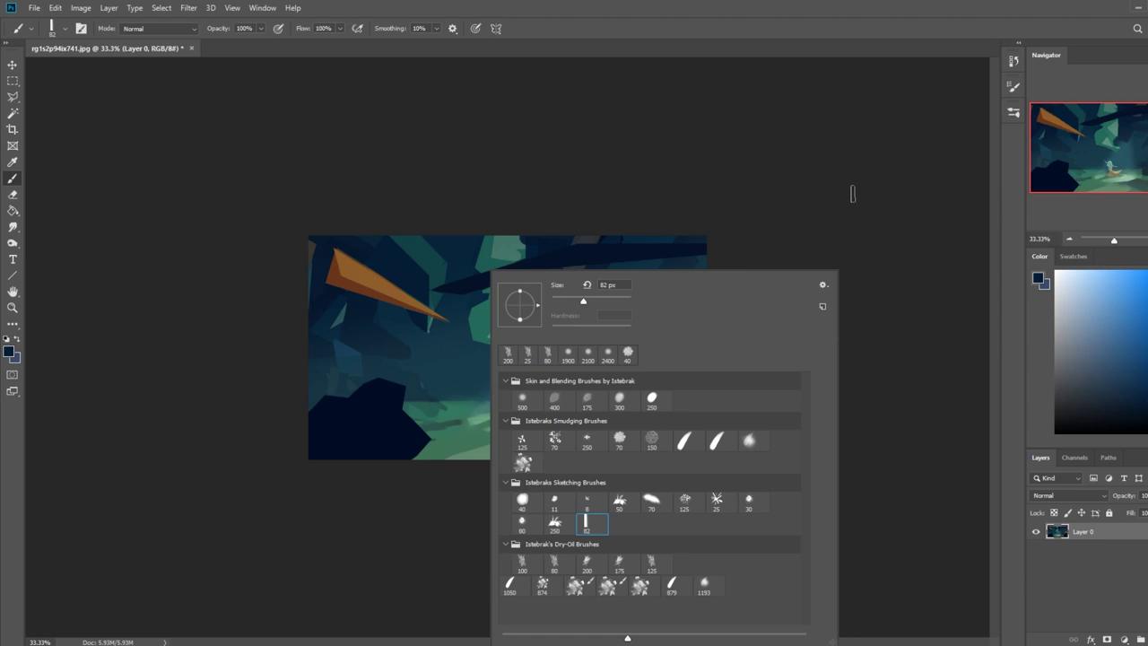
Extend the left foreground rock upward with sampled dark navy paint
key("Return")
left_click(334, 337, "alt")
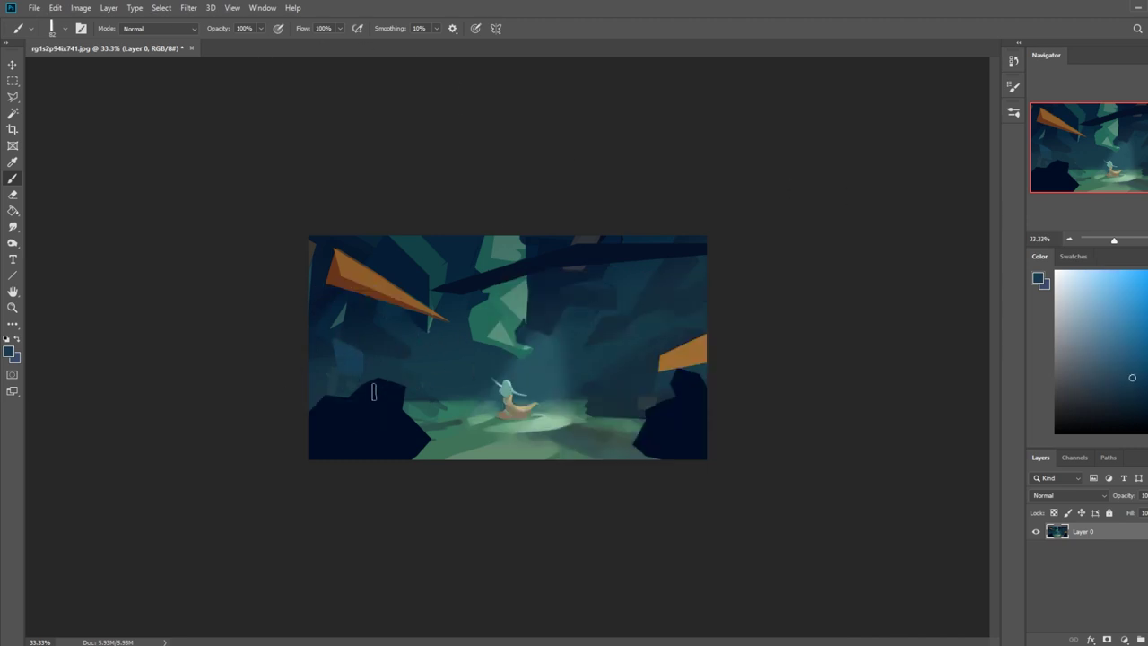
left_click(312, 355, "alt")
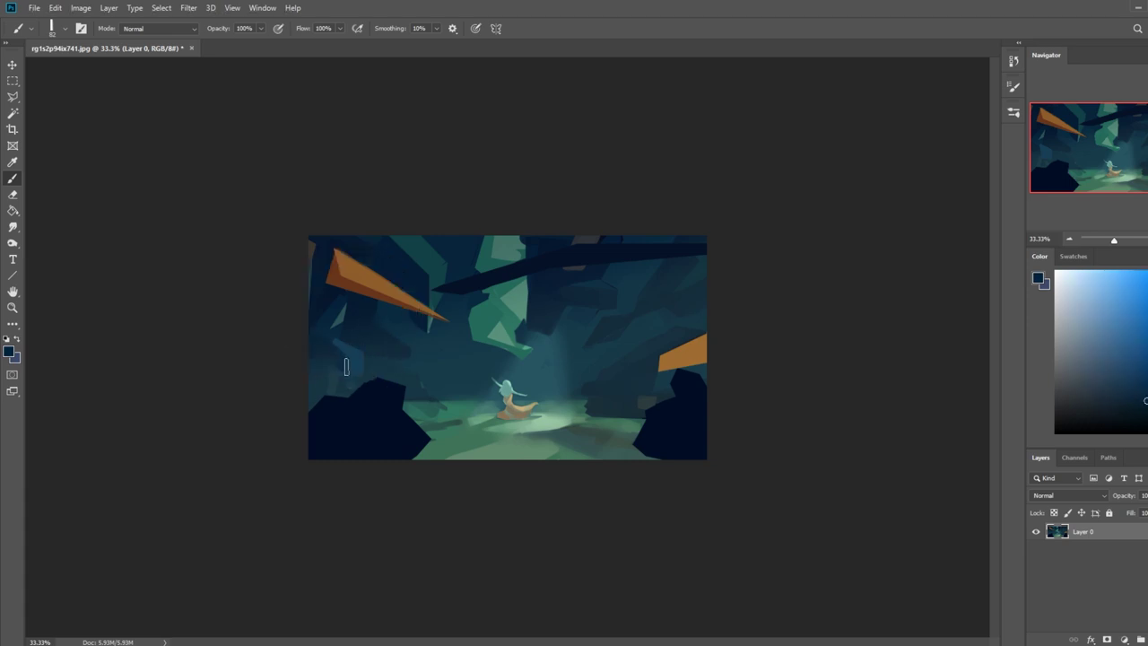
left_click_drag(332, 371, 368, 391)
left_click(360, 397, "alt")
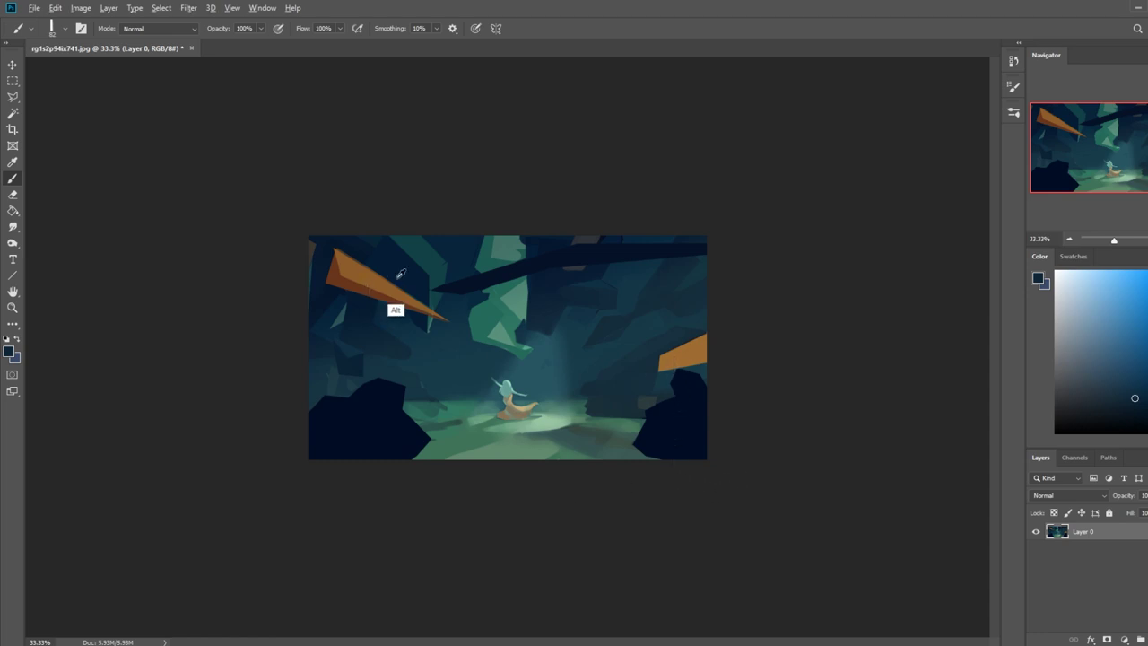
Clear the marked area on the left wall, dismissing the no-pixels warning, and keep the current brush
key("m")
right_click(493, 314)
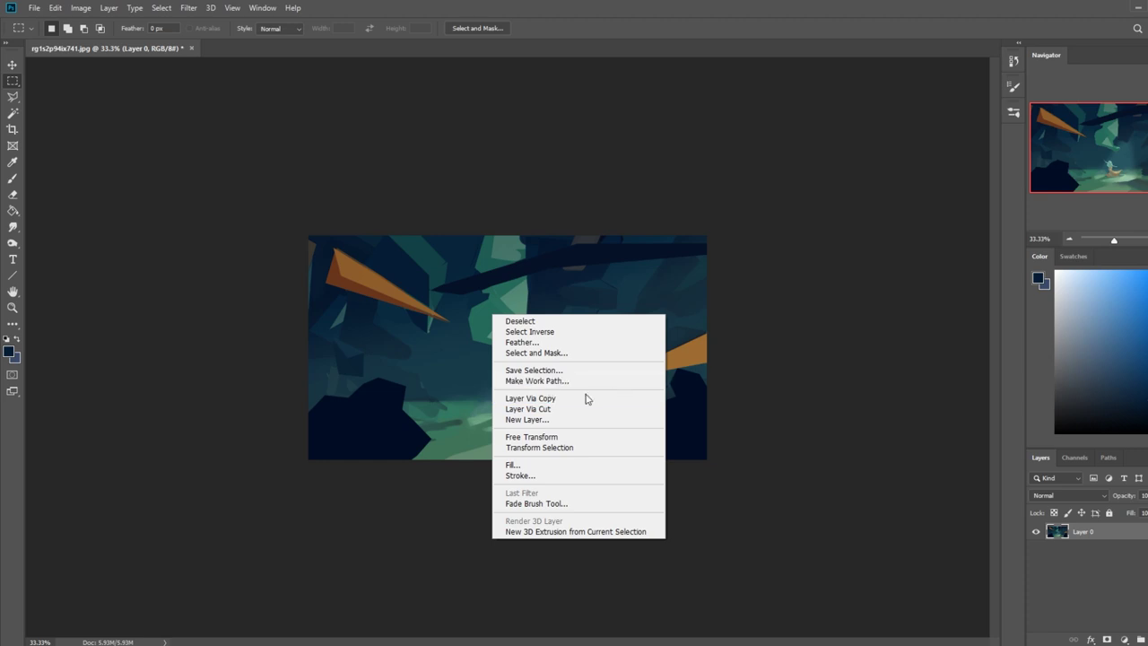
left_click(791, 368)
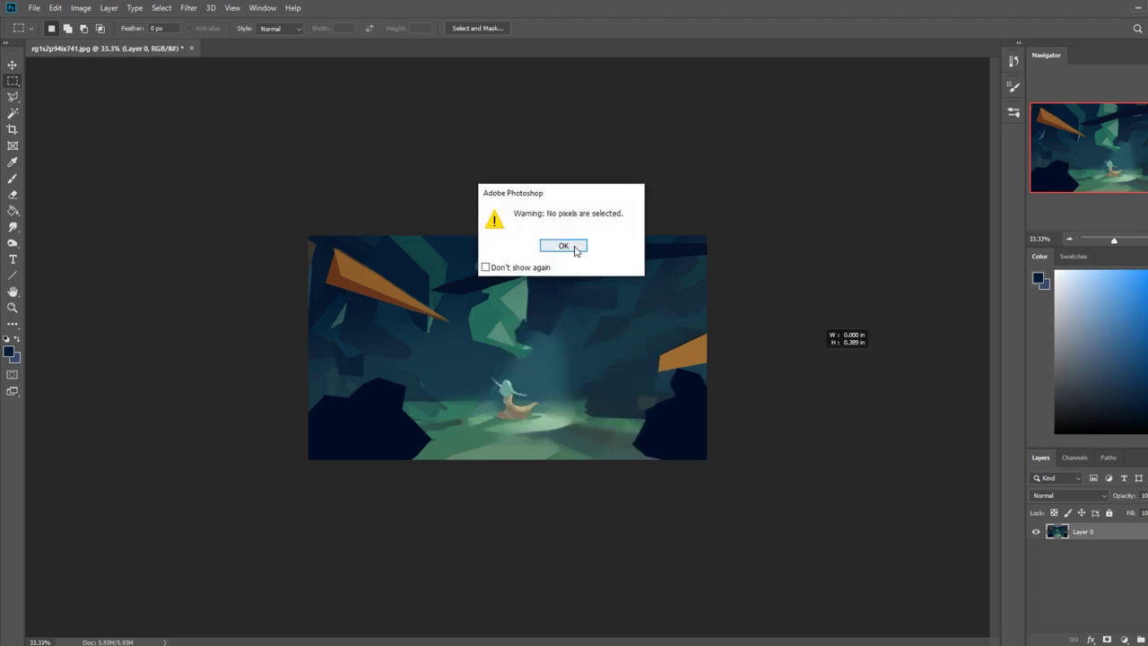
left_click(574, 248)
key("b")
right_click(556, 316)
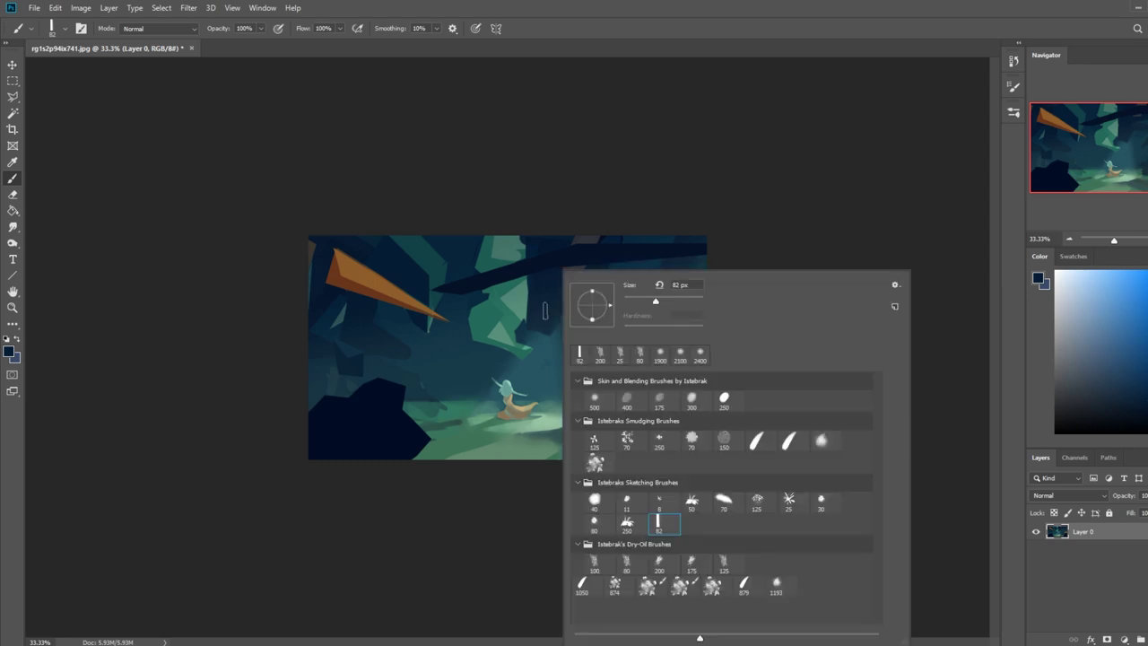
left_click(377, 294)
Set the brush to Darken mode at 46% opacity
left_click(162, 28)
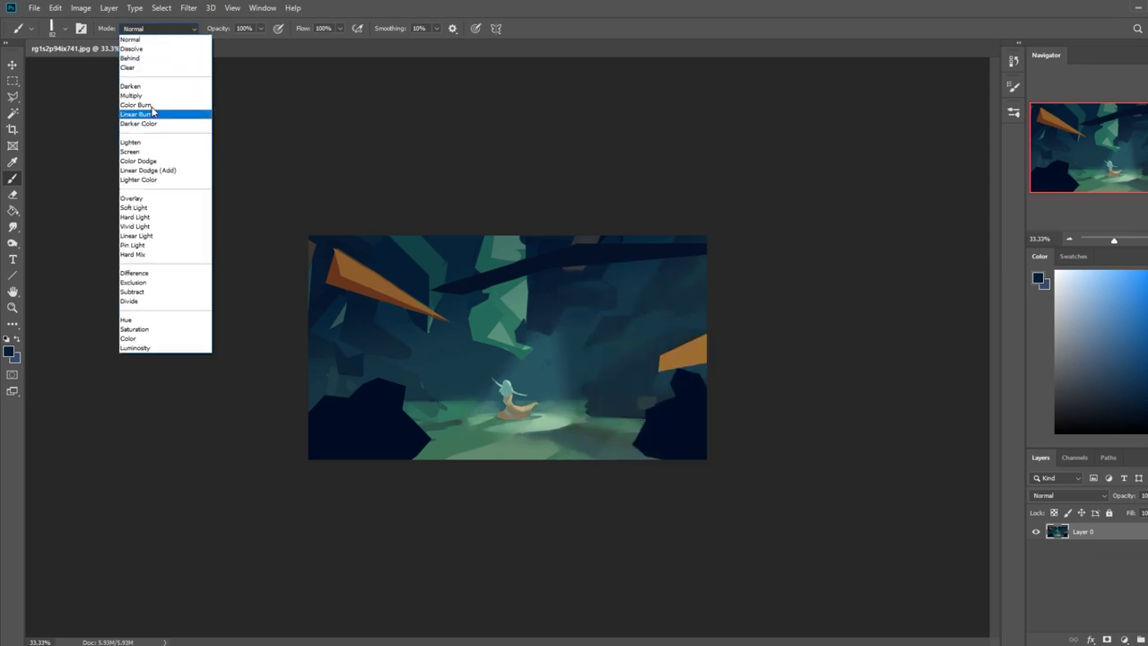
left_click(184, 87)
left_click(261, 28)
left_click_drag(256, 41, 218, 62)
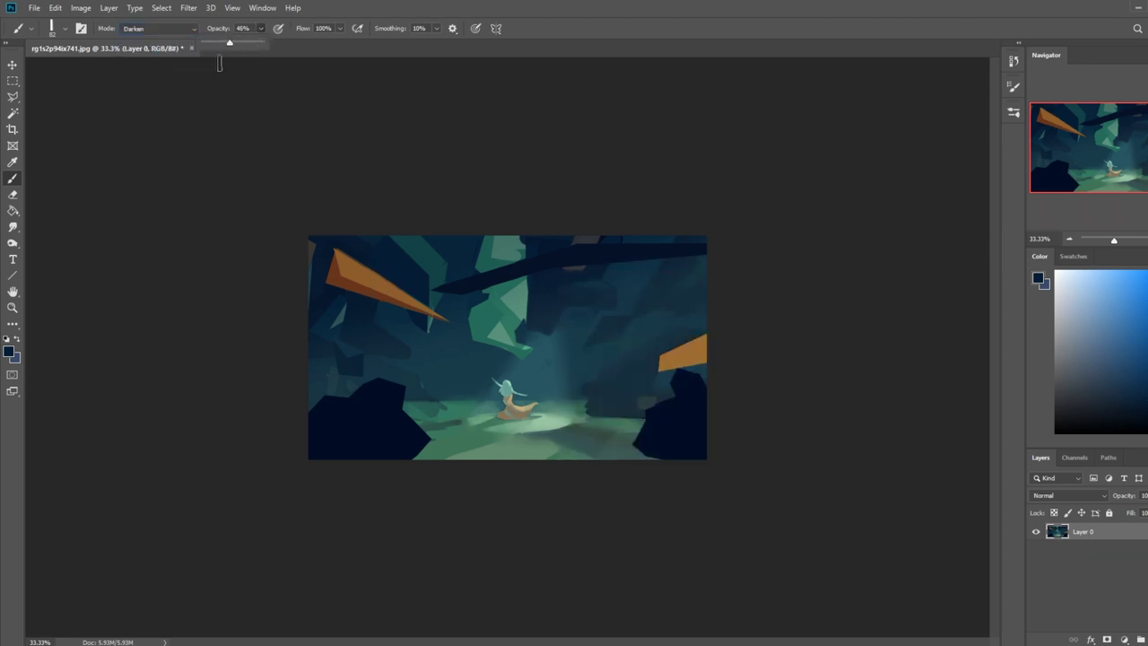
left_click(398, 265)
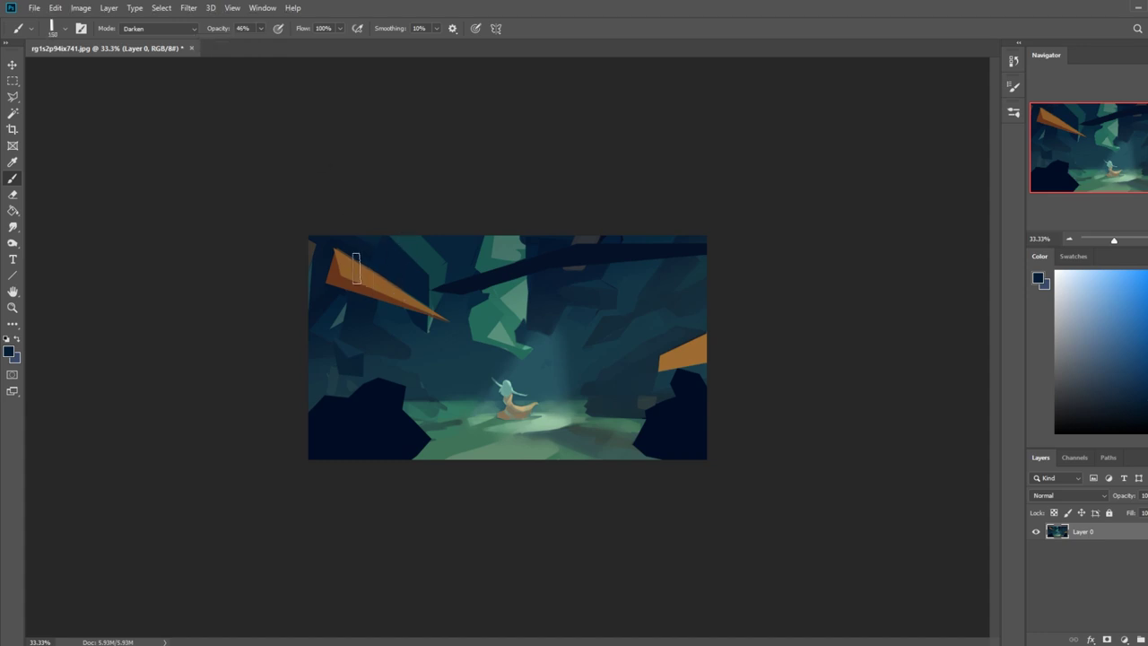
Trial darker shading on the orange wedges, undo it, and sample light teal near the figure
left_click_drag(330, 260, 395, 296)
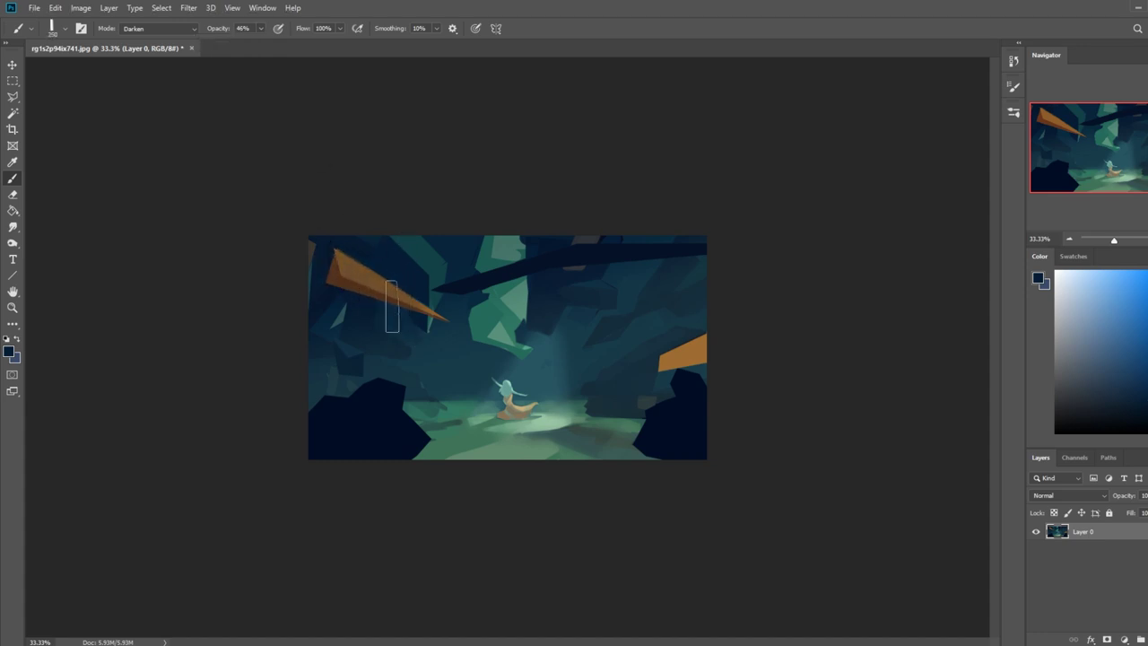
left_click(401, 357, "alt")
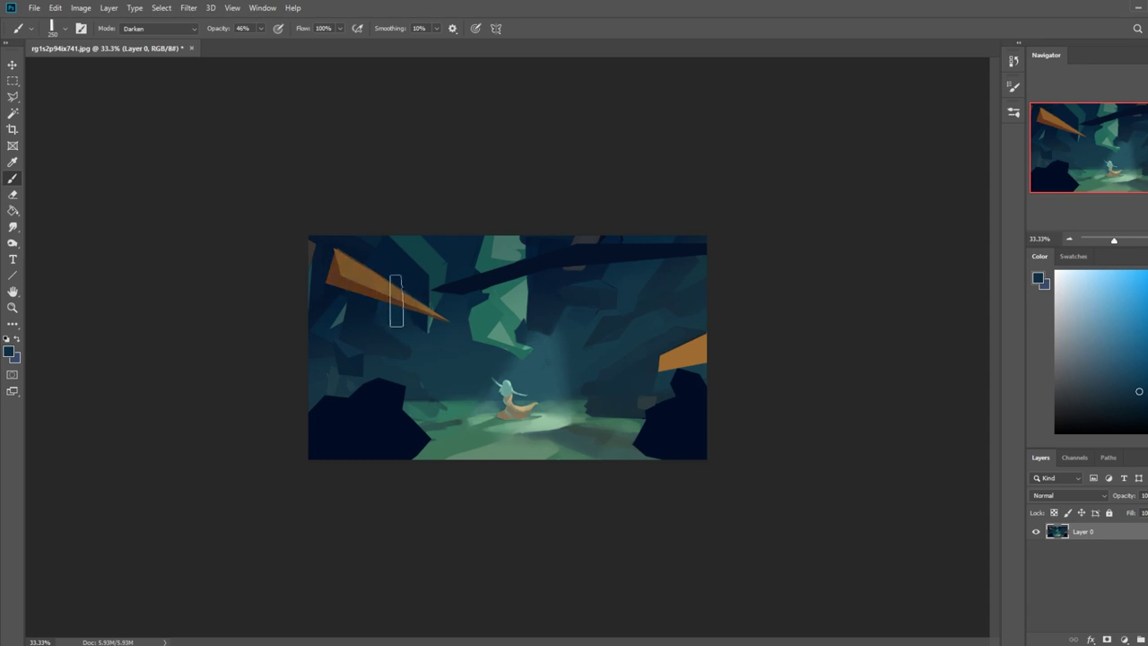
mouse_move(410, 310)
left_mouse_down()
mouse_move(310, 245)
mouse_move(447, 339)
mouse_move(305, 260)
left_mouse_up()
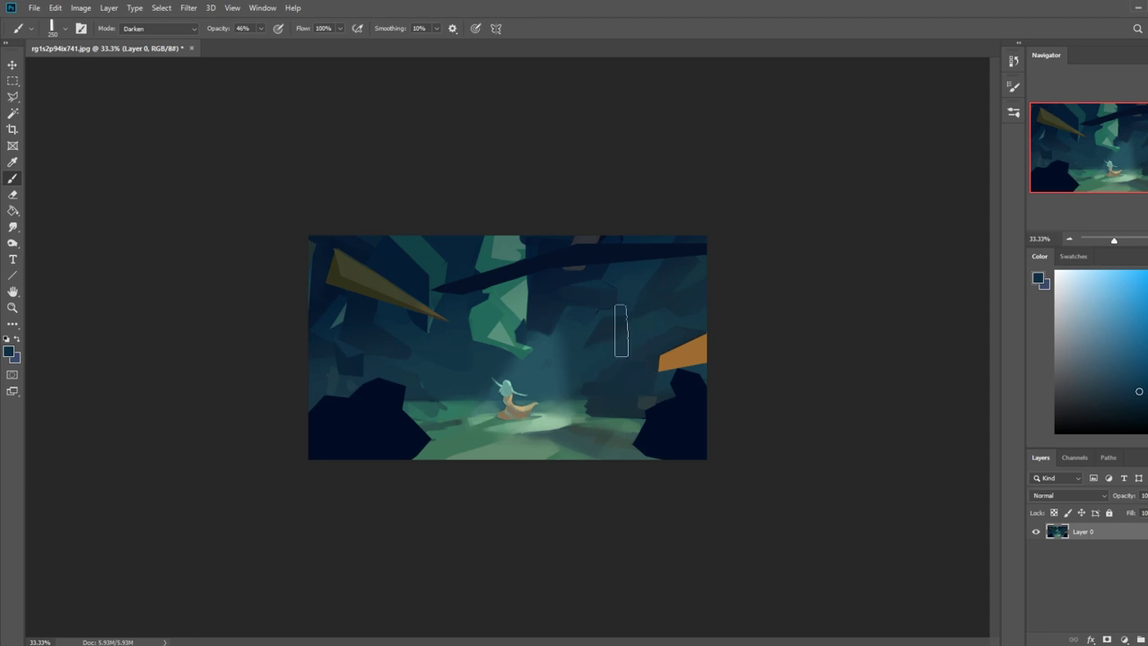
key("ctrl+z")
key("ctrl+z")
mouse_move(671, 346)
left_mouse_down()
mouse_move(704, 352)
mouse_move(672, 350)
left_mouse_up()
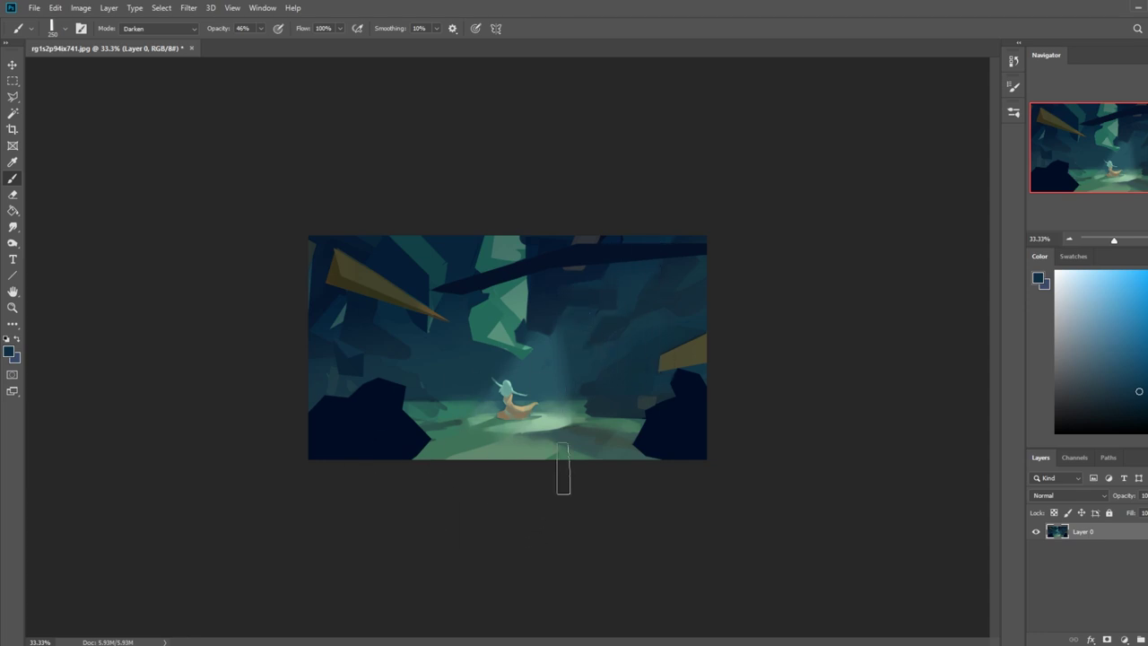
left_click(489, 406, "alt")
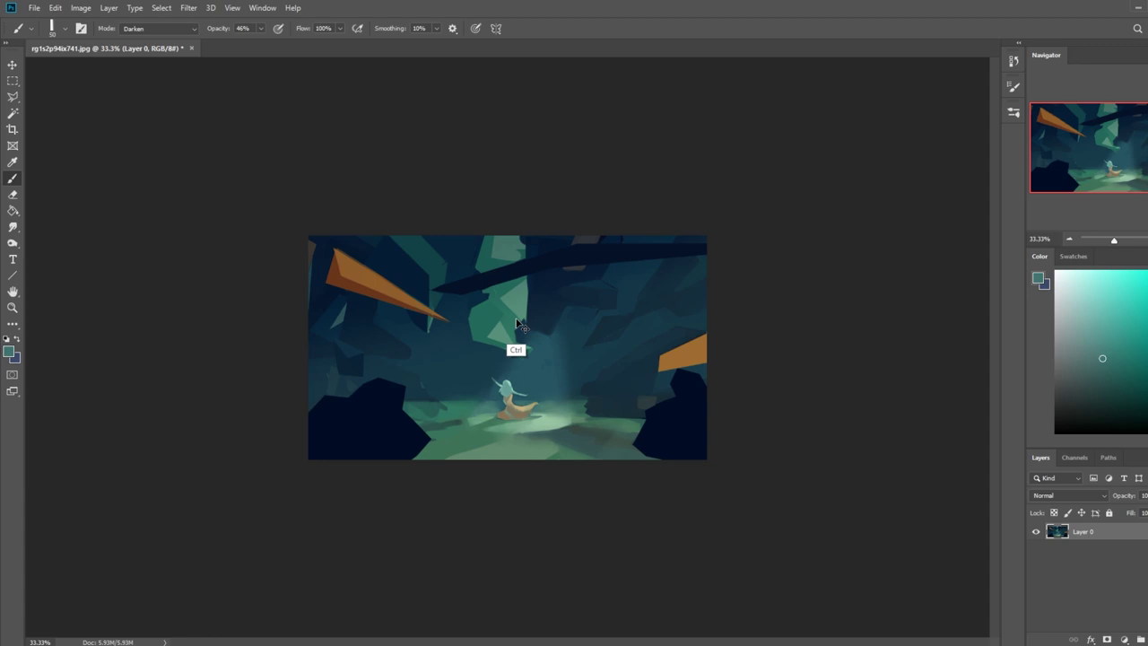
Sample dark navy from the rock, then try and drop a polygonal selection on the back cave wall
right_click(424, 351)
key("Escape")
left_click(359, 399, "alt")
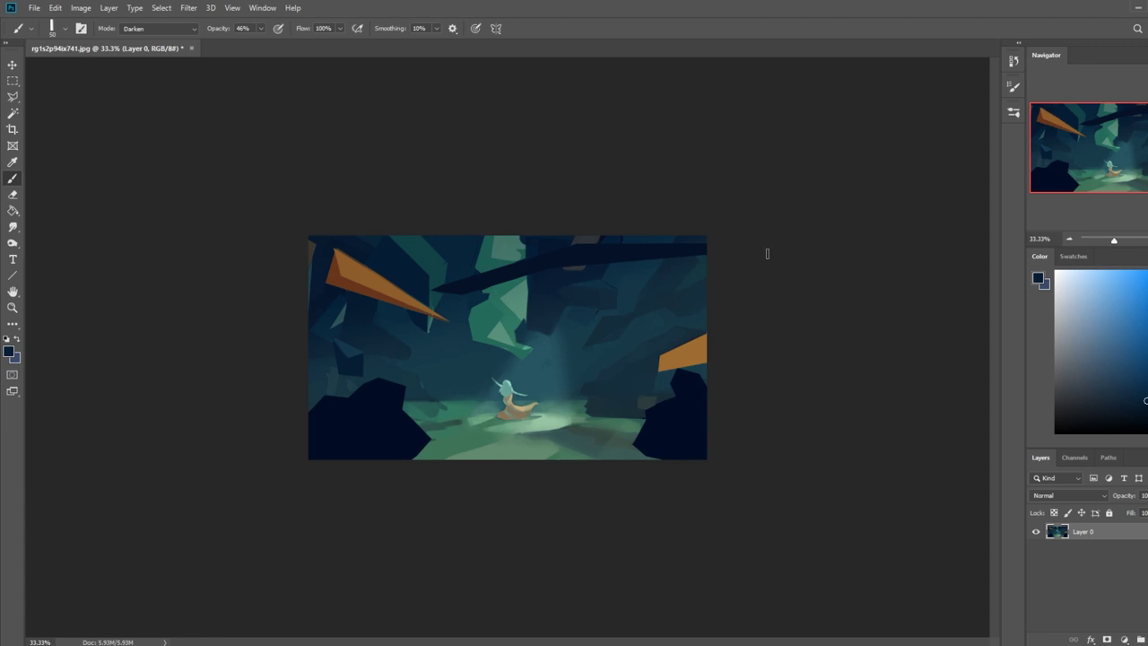
left_click(12, 96)
left_click(563, 283)
left_click(616, 289)
left_click(617, 308)
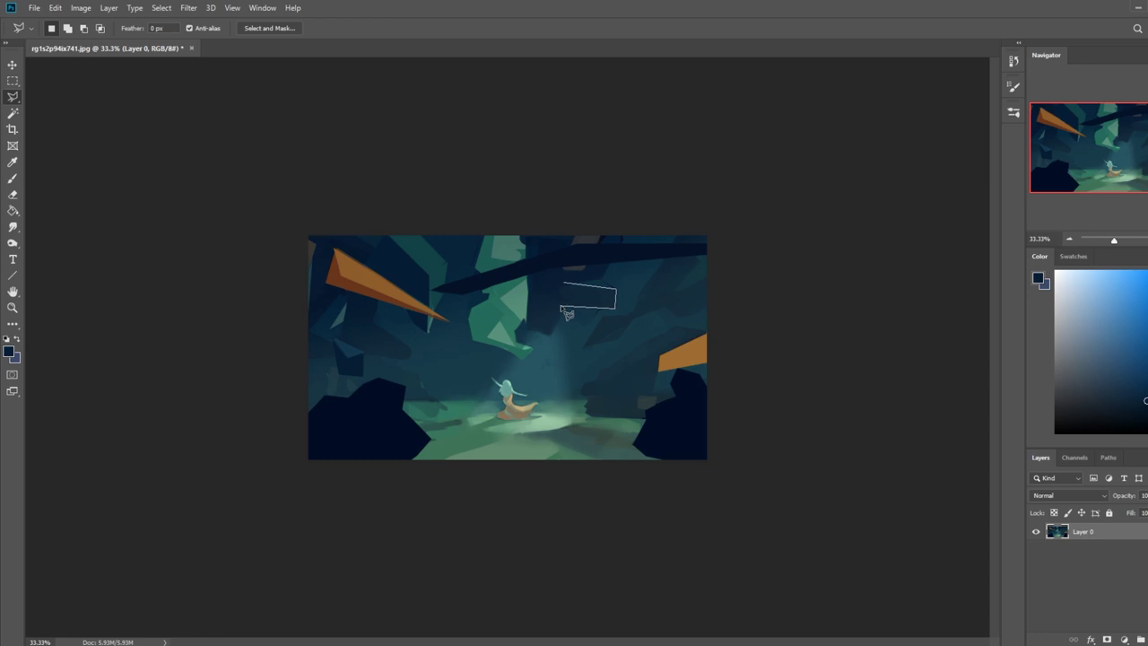
left_click(563, 284)
key("ctrl+d")
key("b")
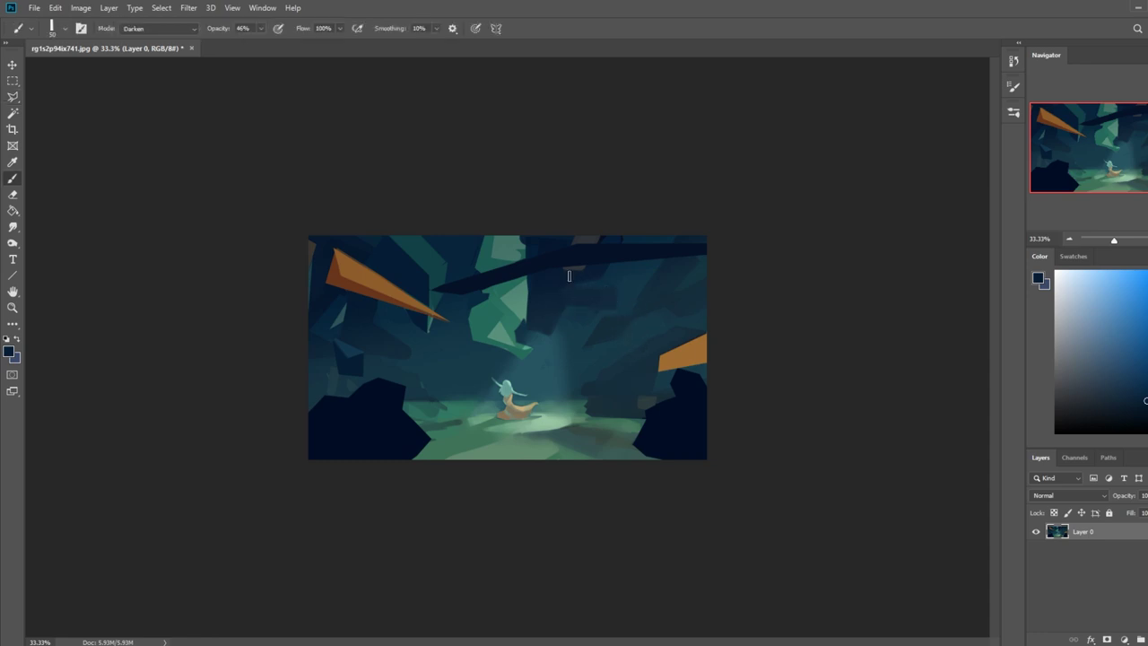
Enlarge the brush to 150 and trial lasso selections around the patch left of the seated figure
key("bracketright")
key("bracketright")
key("bracketright")
key("bracketright")
key("bracketright")
key("l")
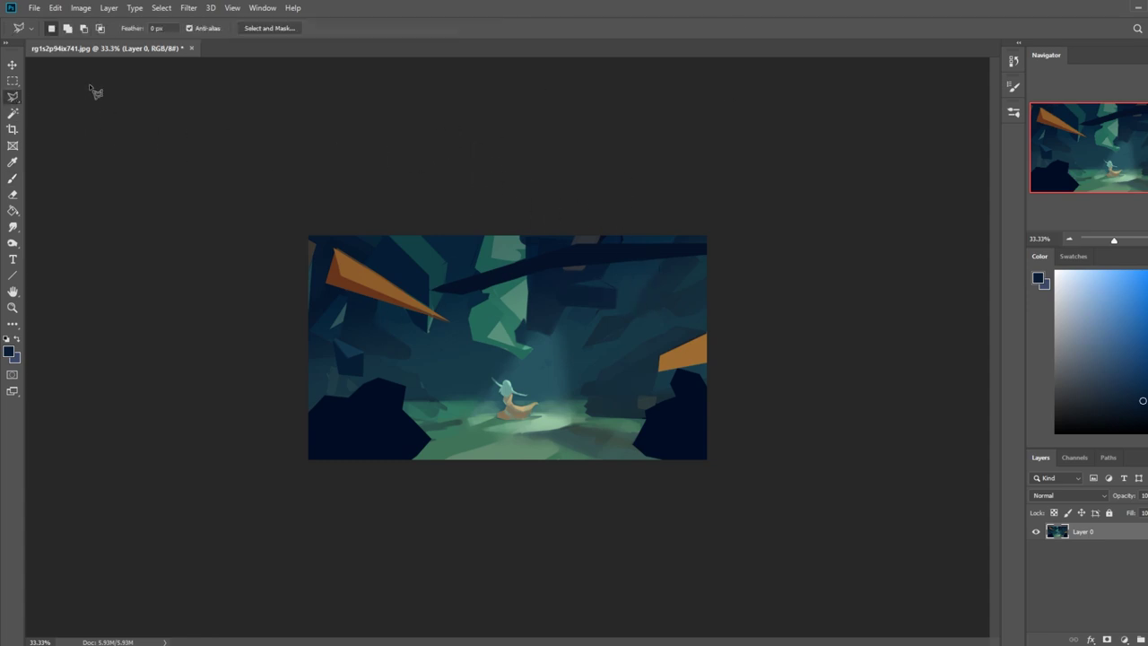
mouse_move(566, 308)
left_mouse_down()
mouse_move(526, 330)
mouse_move(532, 281)
mouse_move(531, 299)
mouse_move(567, 306)
left_mouse_up()
key("ctrl+d")
key("b")
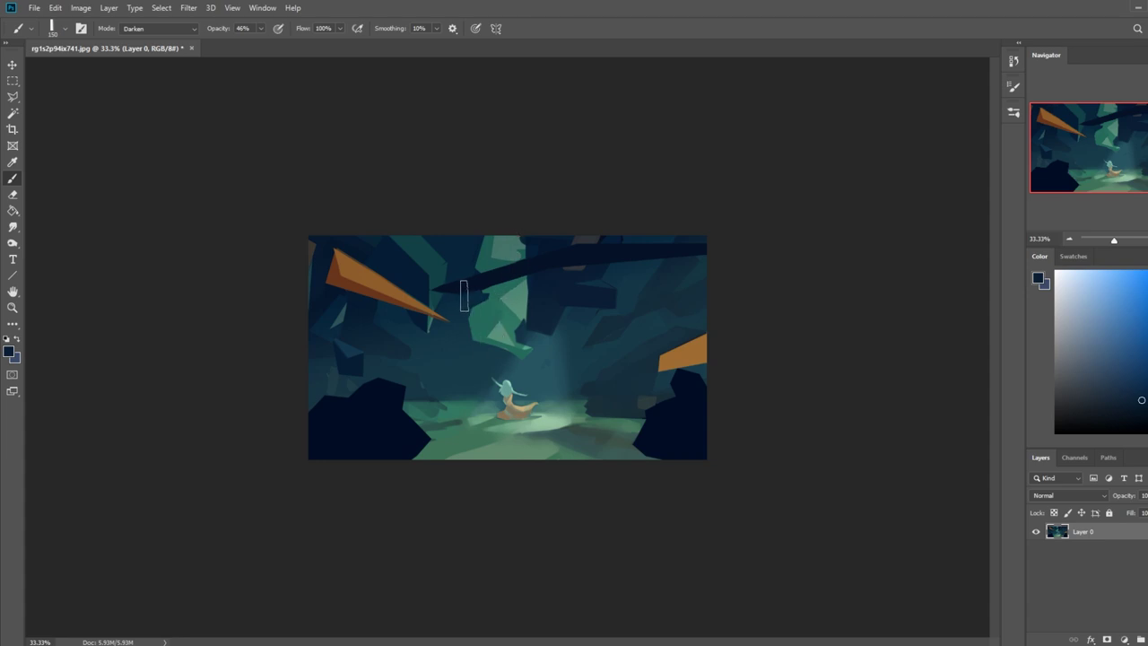
left_click(13, 96)
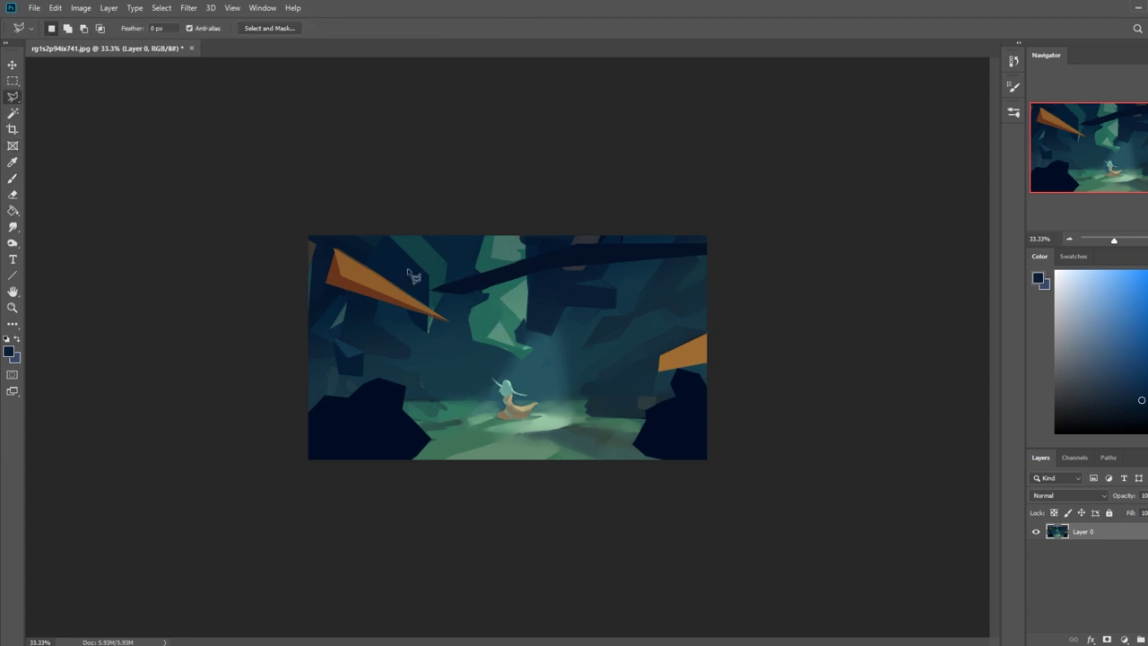
left_click(440, 400)
left_click(453, 386)
mouse_move(464, 362)
left_mouse_down()
mouse_move(484, 403)
mouse_move(438, 400)
left_mouse_up()
key("b")
Sample the floor's teal as paint colour and switch the brush mode from Darken to Normal
left_click(461, 405, "alt")
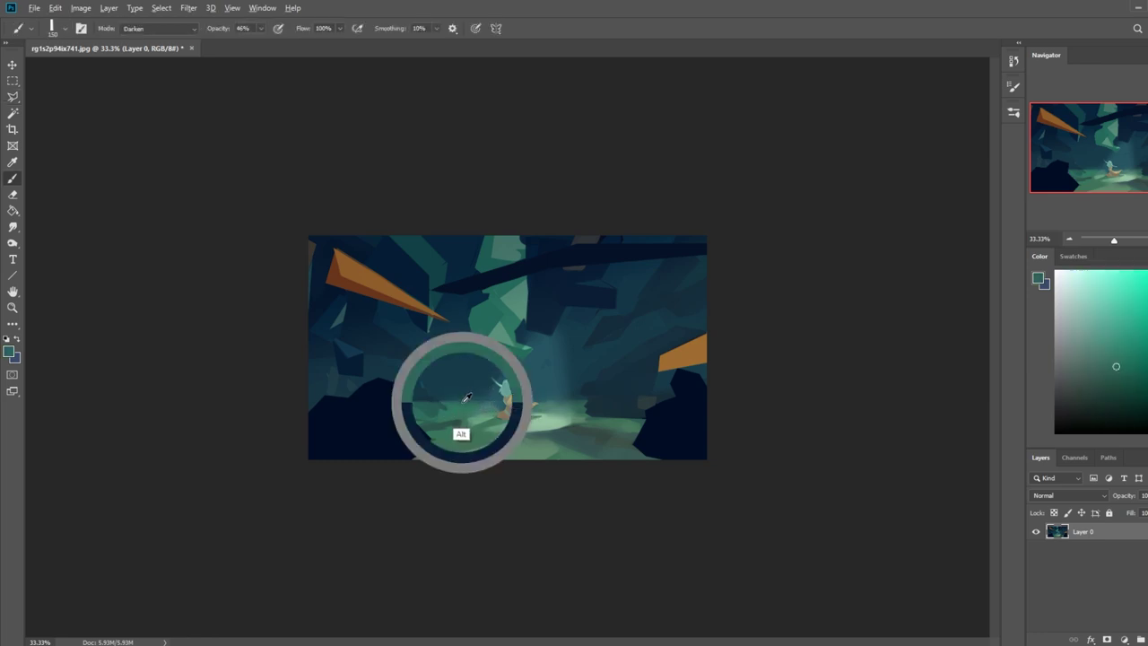
left_click(186, 30)
left_click(190, 28)
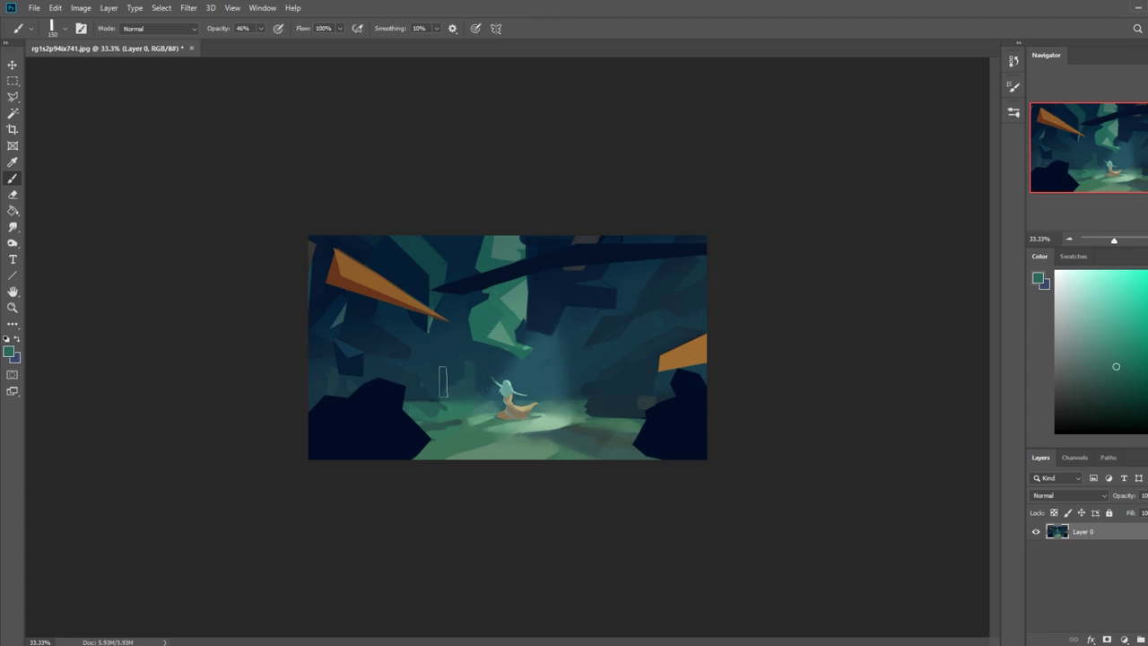
Sample a darker blue-teal, abandon a trial outline, and raise brush opacity to 100%
left_click(458, 351, "alt")
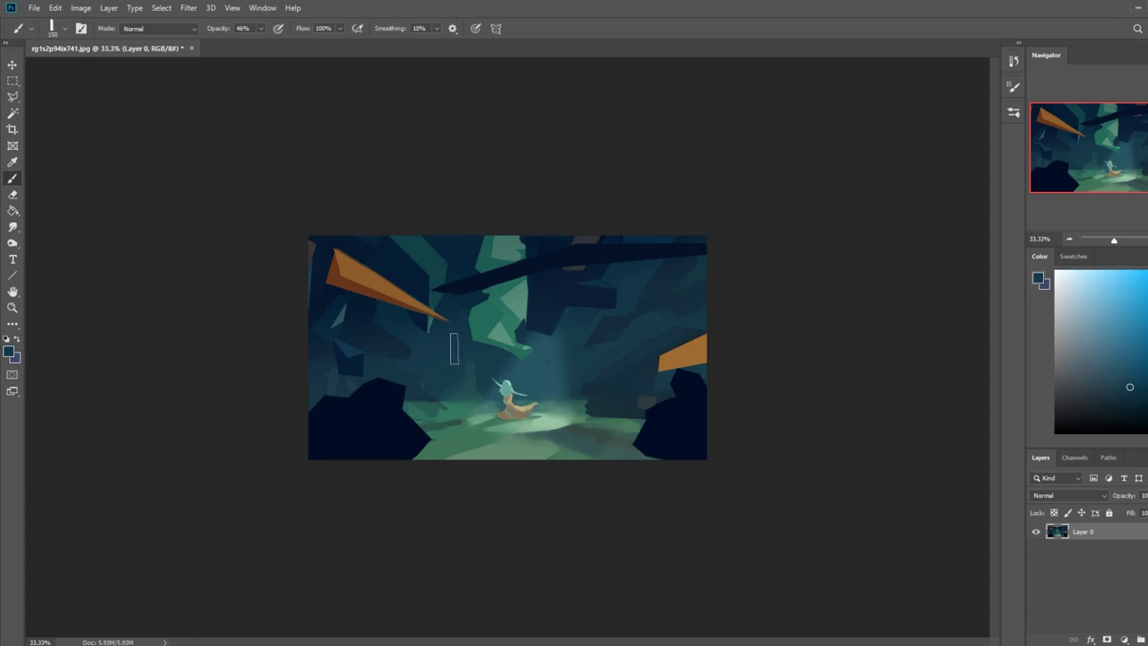
left_click(13, 96)
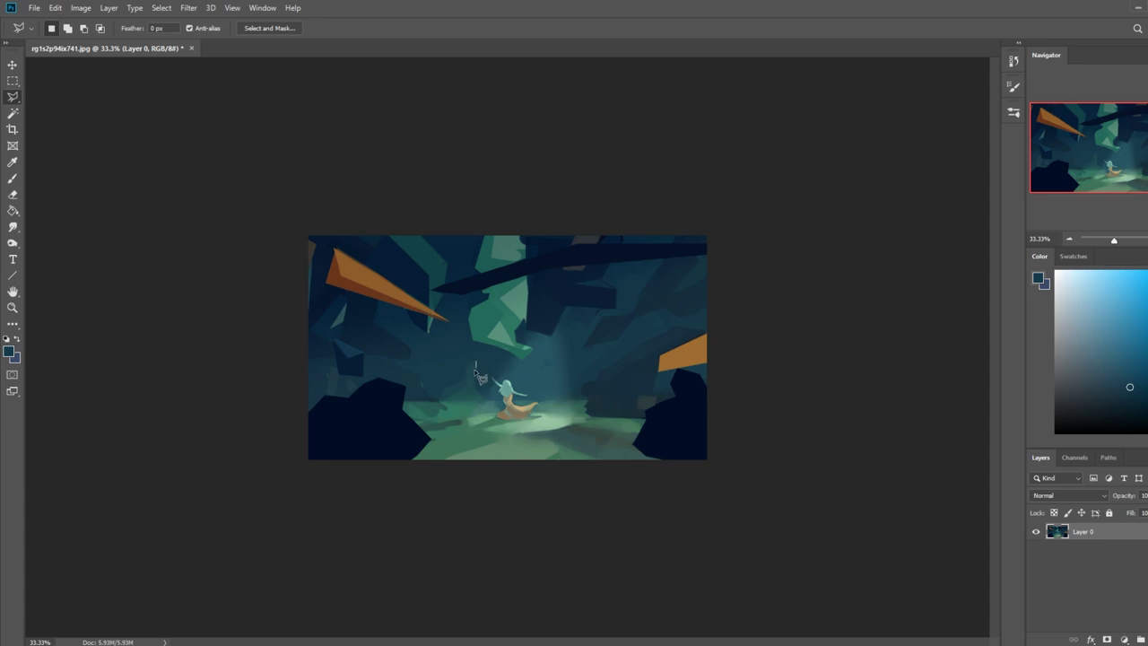
left_click(467, 382)
left_click(444, 388)
left_click(457, 356)
key("BackSpace")
key("BackSpace")
key("BackSpace")
key("b")
key("ctrl+d")
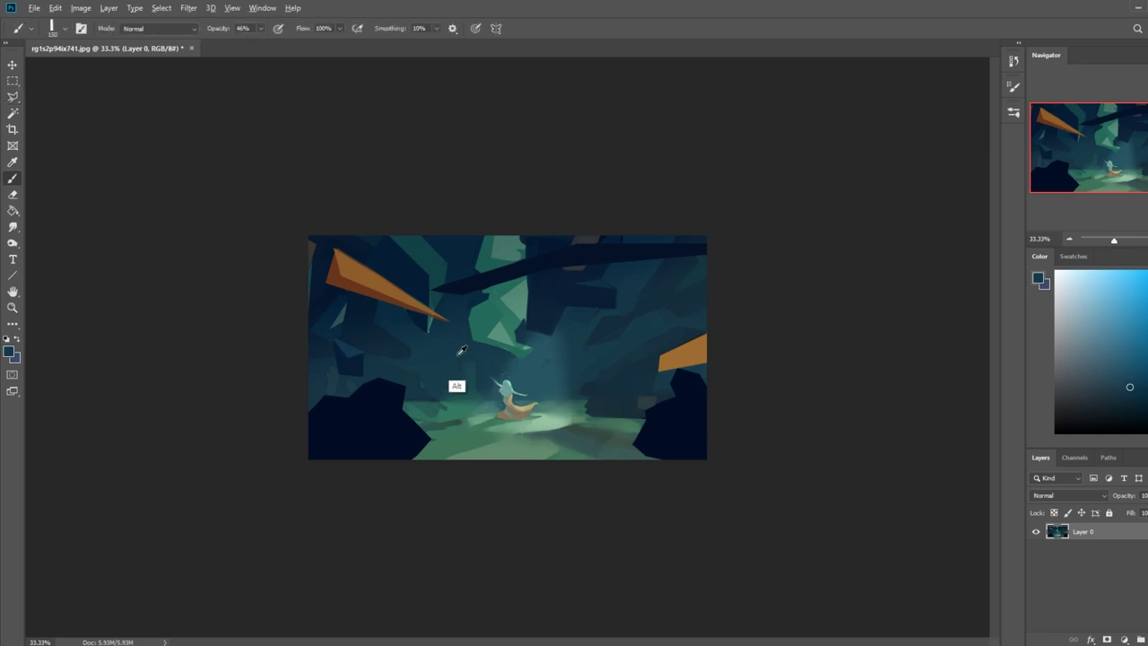
left_click(260, 30)
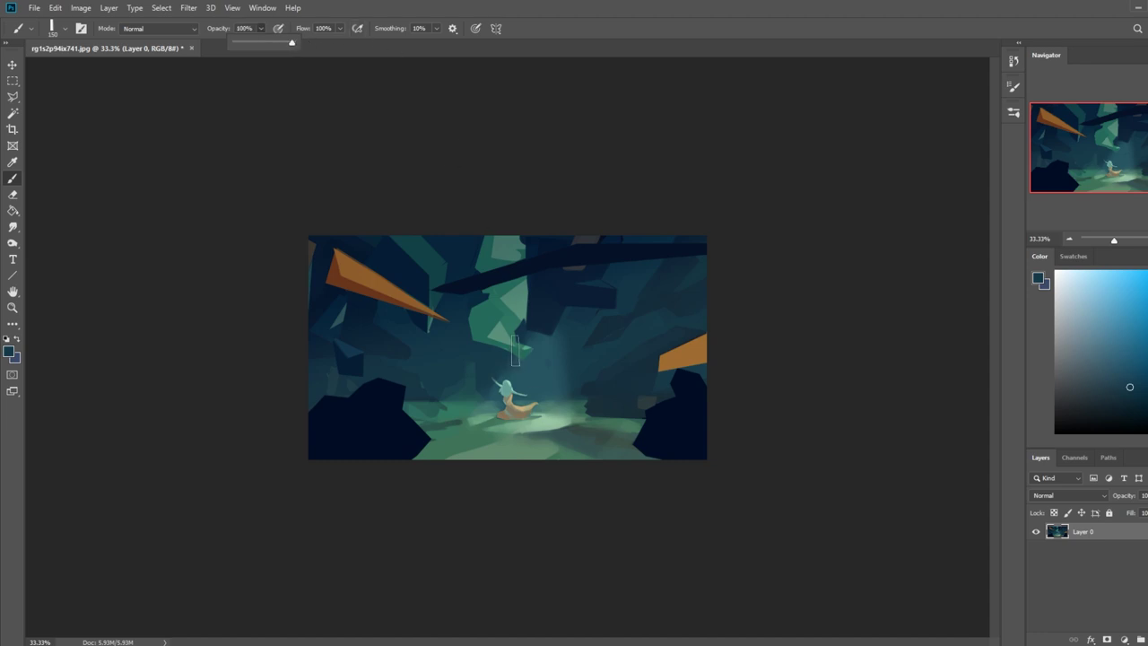
left_click(427, 390)
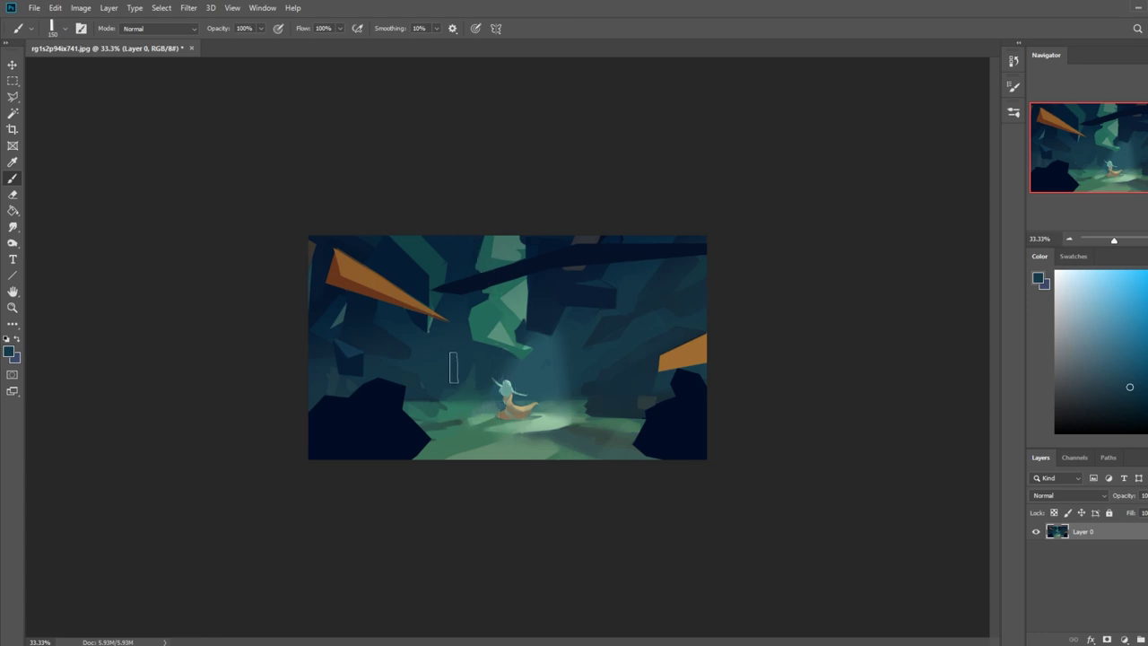
Blur the area just left of the seated figure with the Blur tool
key("m")
right_click(442, 334)
key("Escape")
key("b")
right_click(12, 227)
left_click(45, 227)
mouse_move(461, 377)
left_mouse_down()
mouse_move(475, 367)
mouse_move(487, 380)
mouse_move(470, 383)
left_mouse_up()
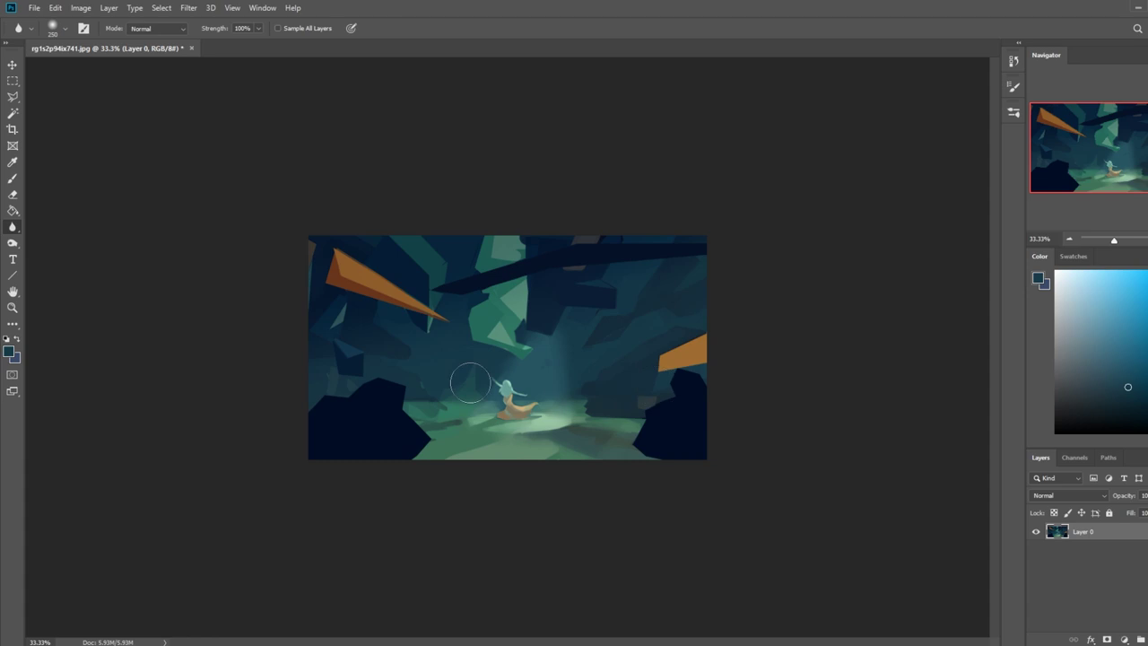
key("b")
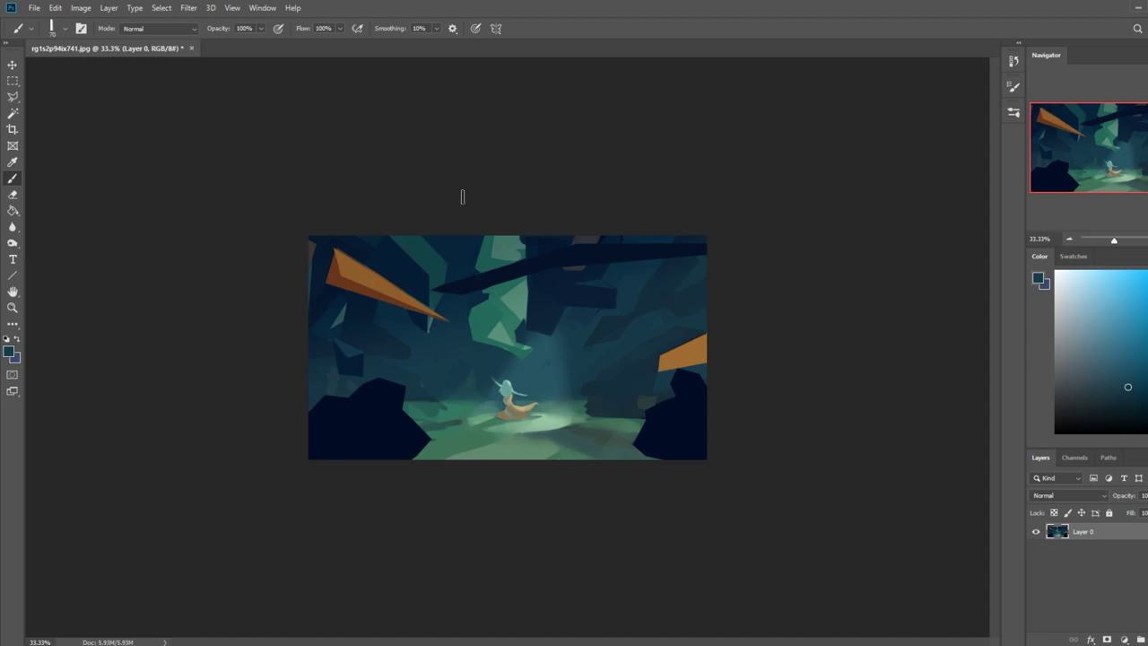
Trace and cancel a polygonal selection below the left orange spike
key("l")
left_click(458, 341)
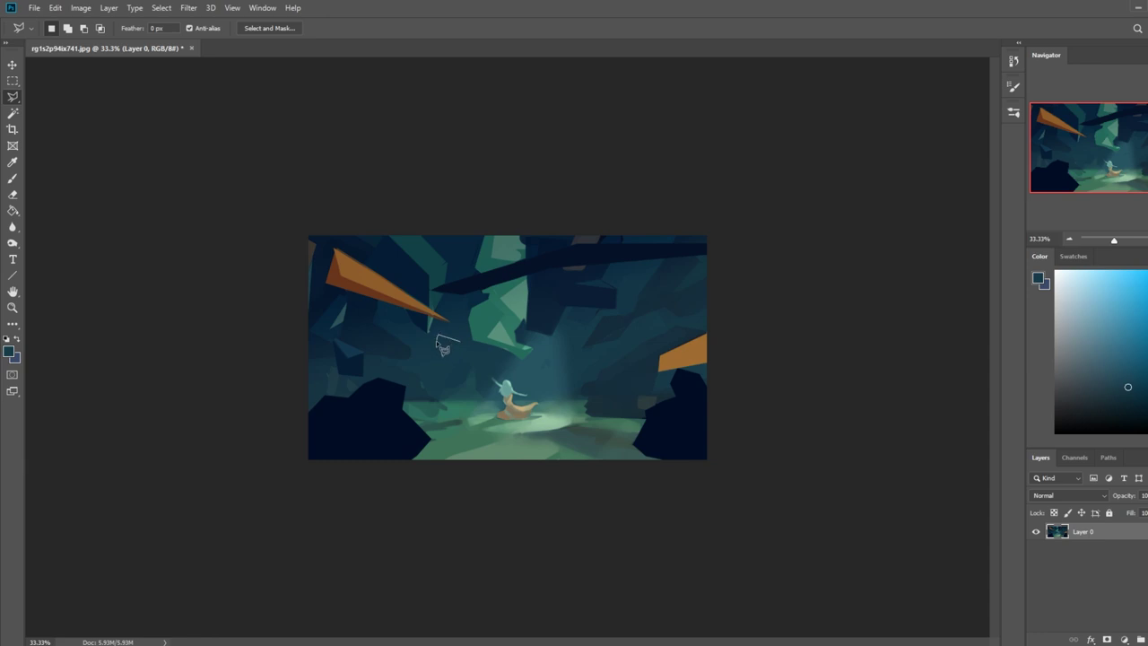
left_click(428, 358)
left_click(449, 358)
key("Escape")
key("b")
Resample until the paint colour is a deep blue-teal from the cave wall, then zoom in above the figure
left_click(463, 356, "alt")
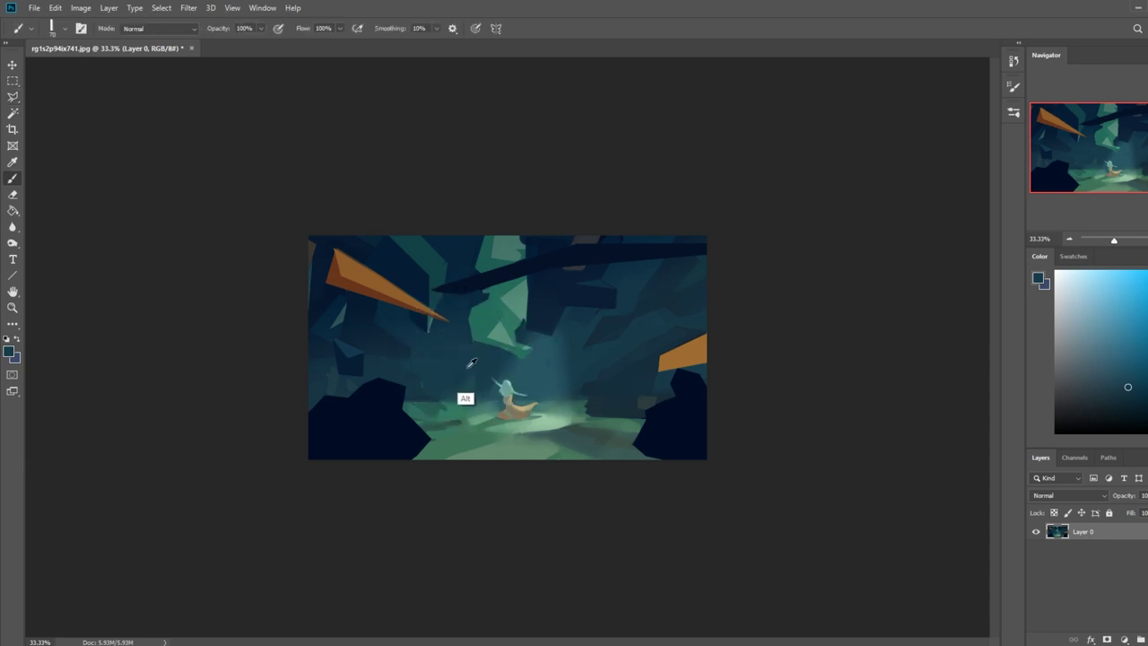
left_click(492, 316, "alt")
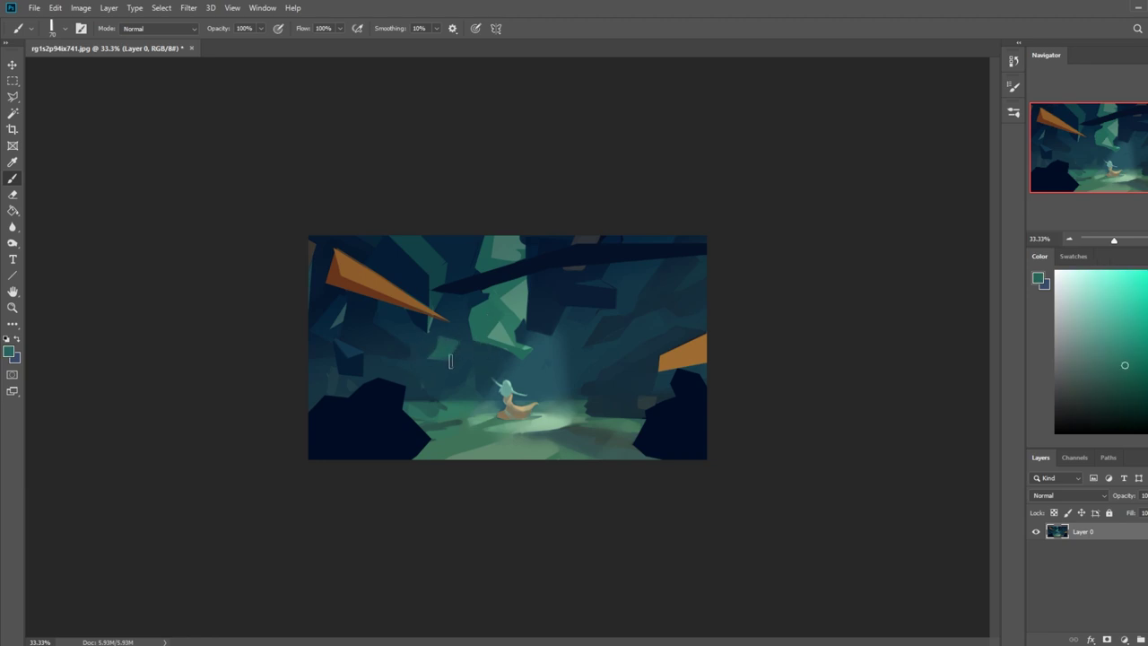
left_click(451, 339, "alt")
left_click(450, 398, "alt")
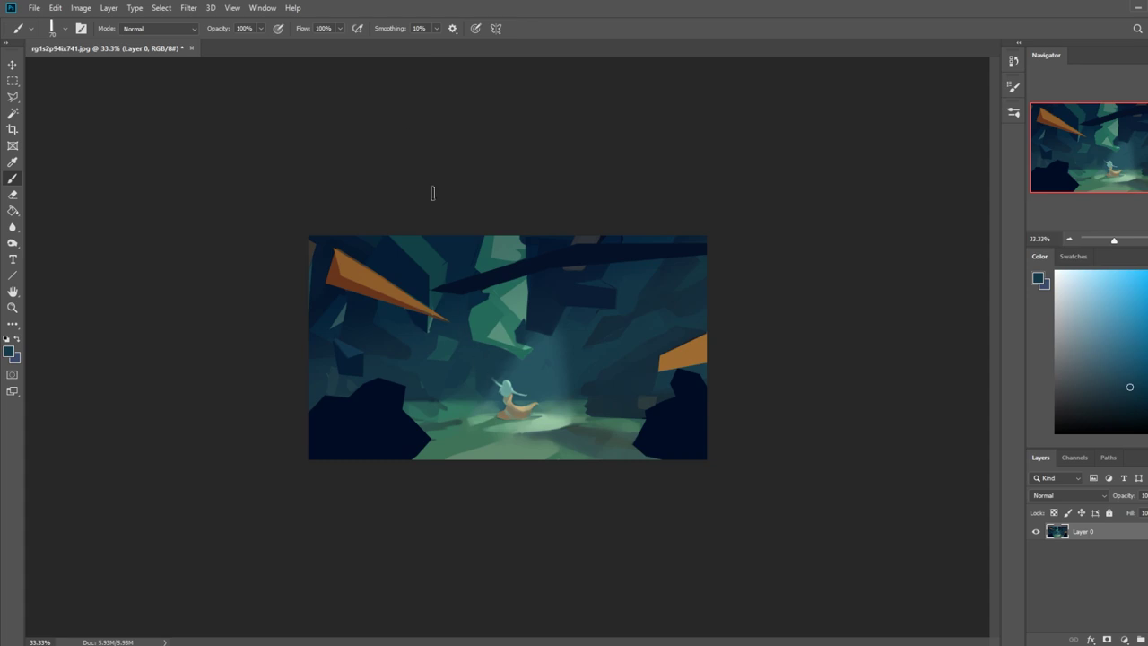
left_click(467, 354, "alt")
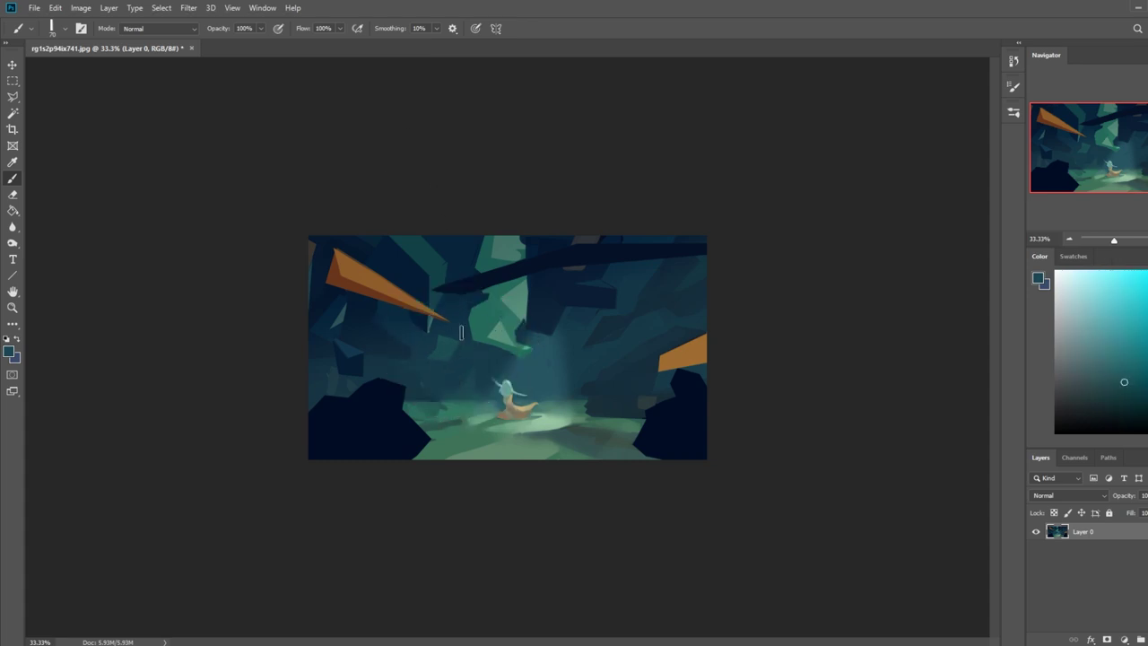
key("ctrl+space")
left_click_drag(392, 320, 532, 296)
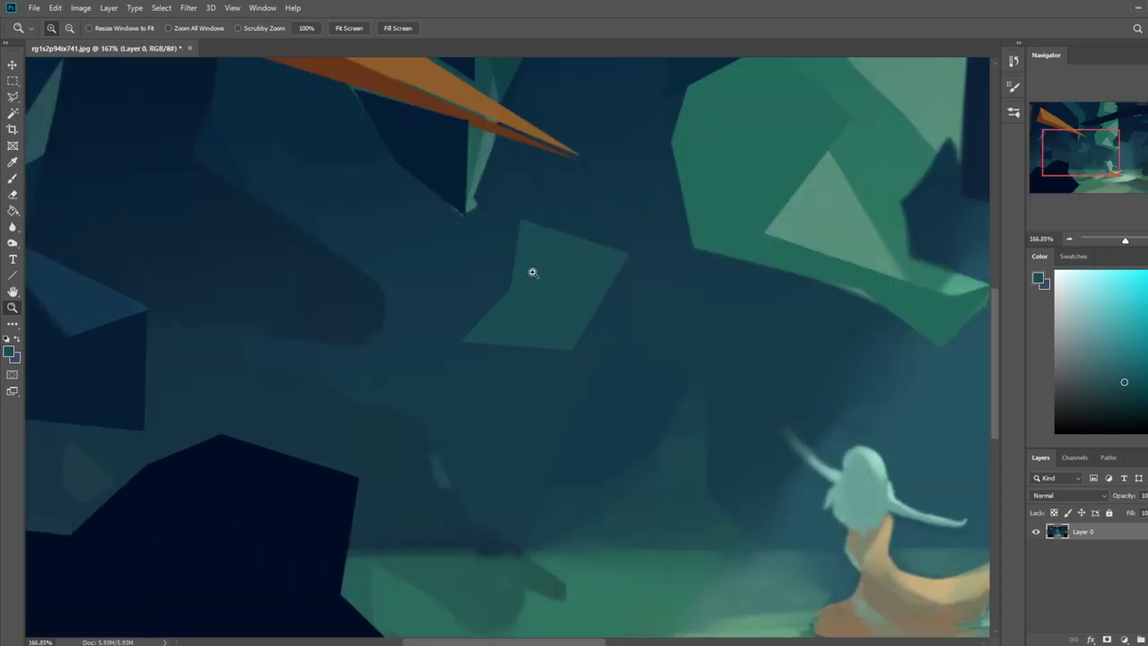
Paint a lighter teal along the quadrilateral's top edge and a darker teal facet on its right
left_click(883, 182, "alt")
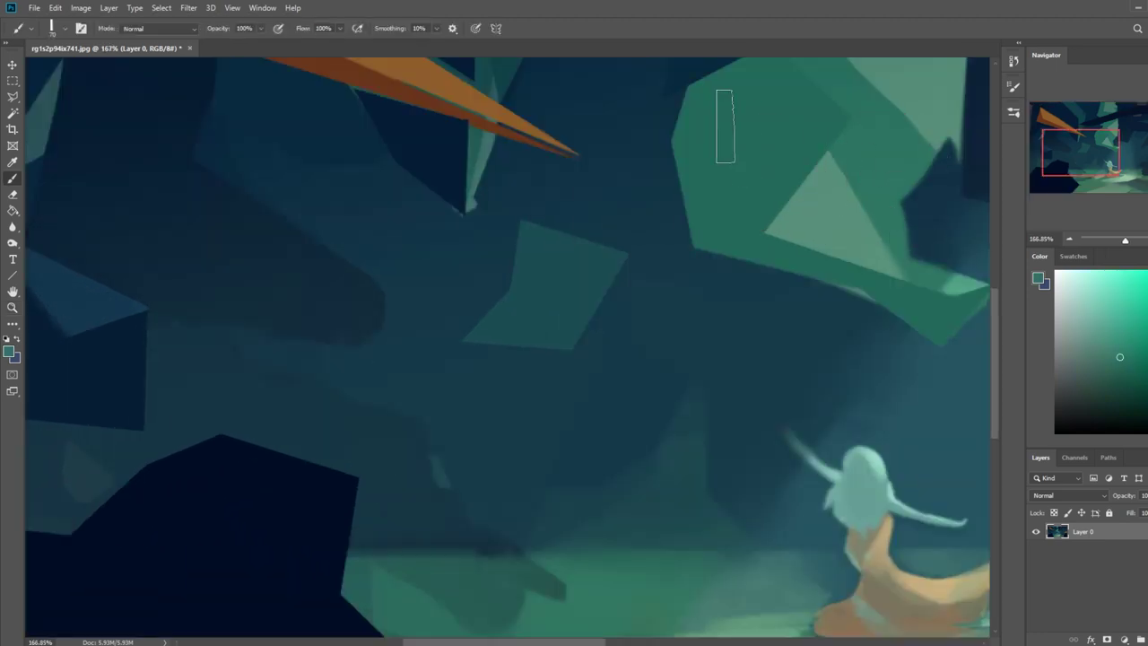
mouse_move(606, 242)
left_mouse_down()
mouse_move(559, 260)
mouse_move(520, 208)
mouse_move(554, 258)
mouse_move(590, 241)
left_mouse_up()
left_click(590, 245, "alt")
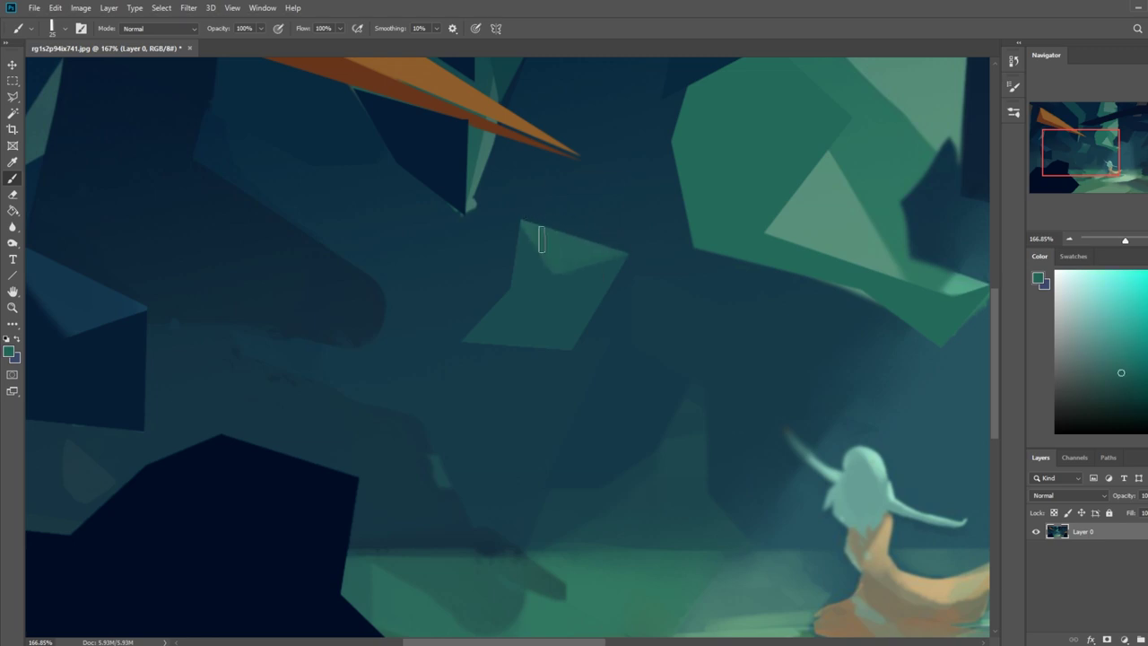
left_click(534, 298, "alt")
left_click(584, 250, "alt")
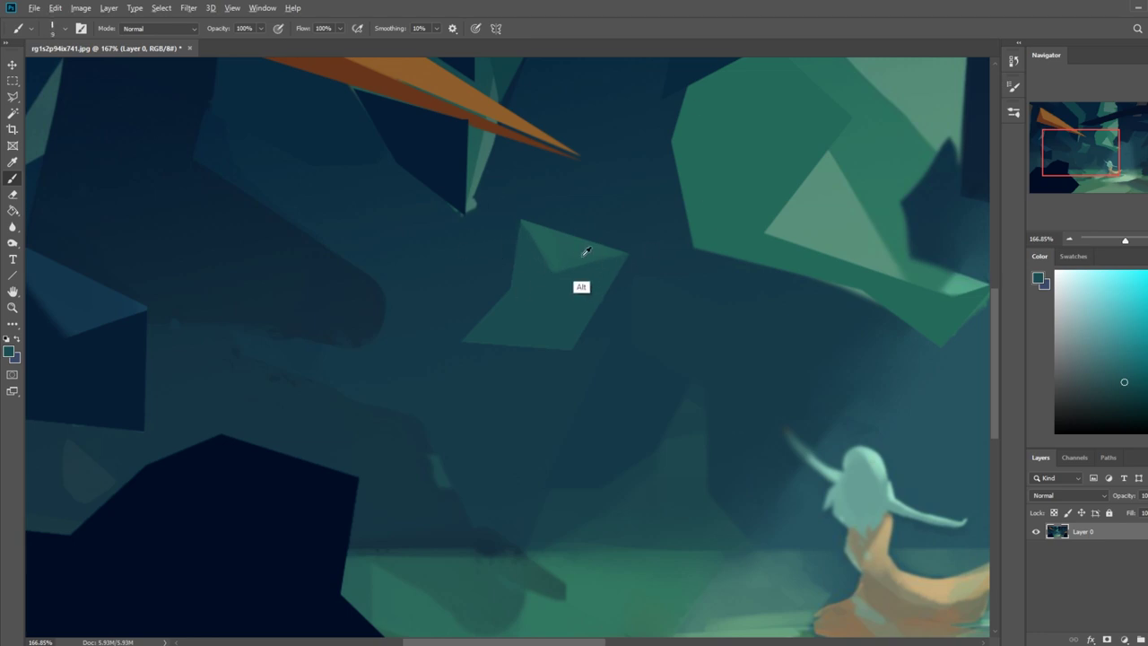
mouse_move(561, 258)
left_mouse_down()
mouse_move(594, 338)
mouse_move(604, 241)
left_mouse_up()
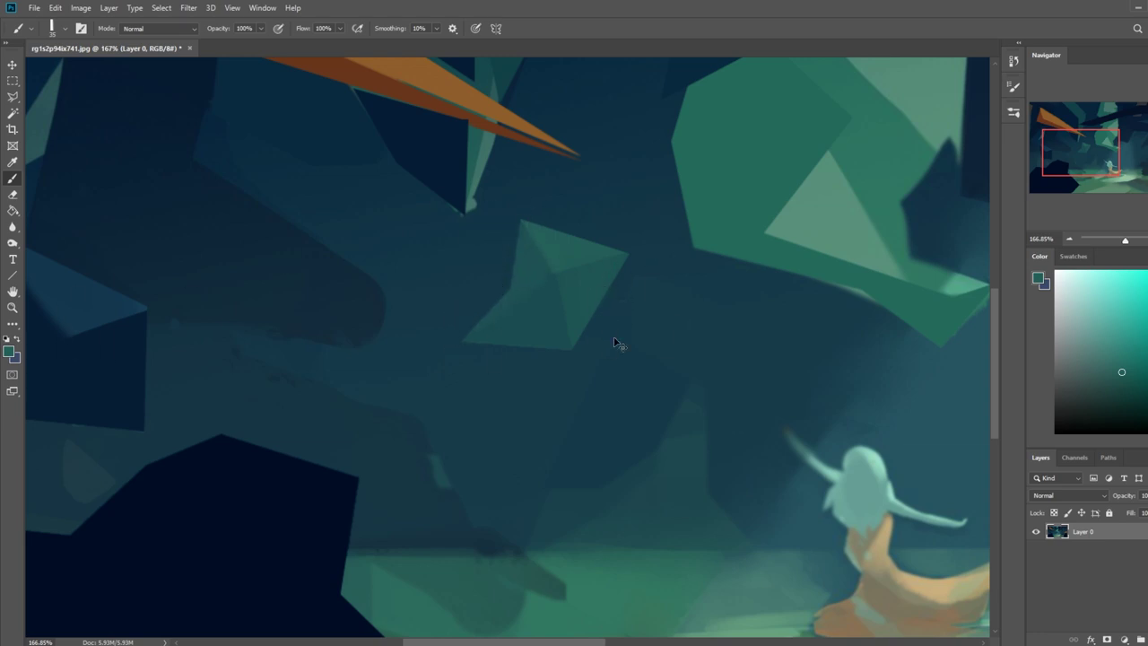
scroll(615, 343, "down", 3)
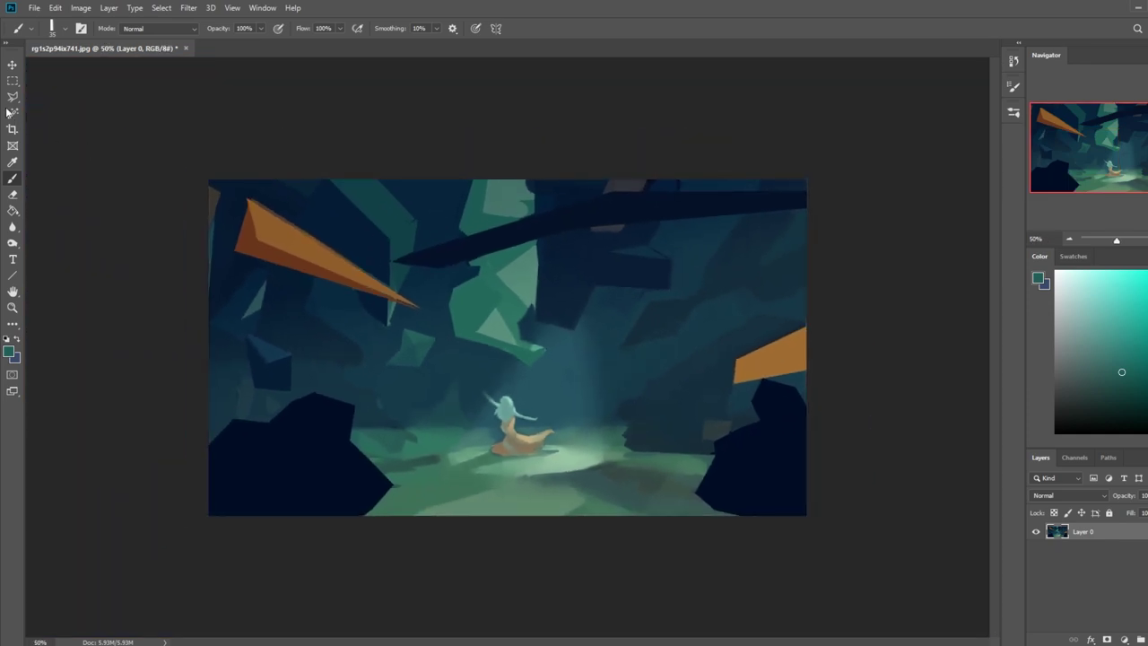
Keep Blur as the flyout tool, then return to the Brush, sample dark blue and enlarge it slightly
key("m")
right_click(491, 293)
key("Escape")
left_click(12, 226)
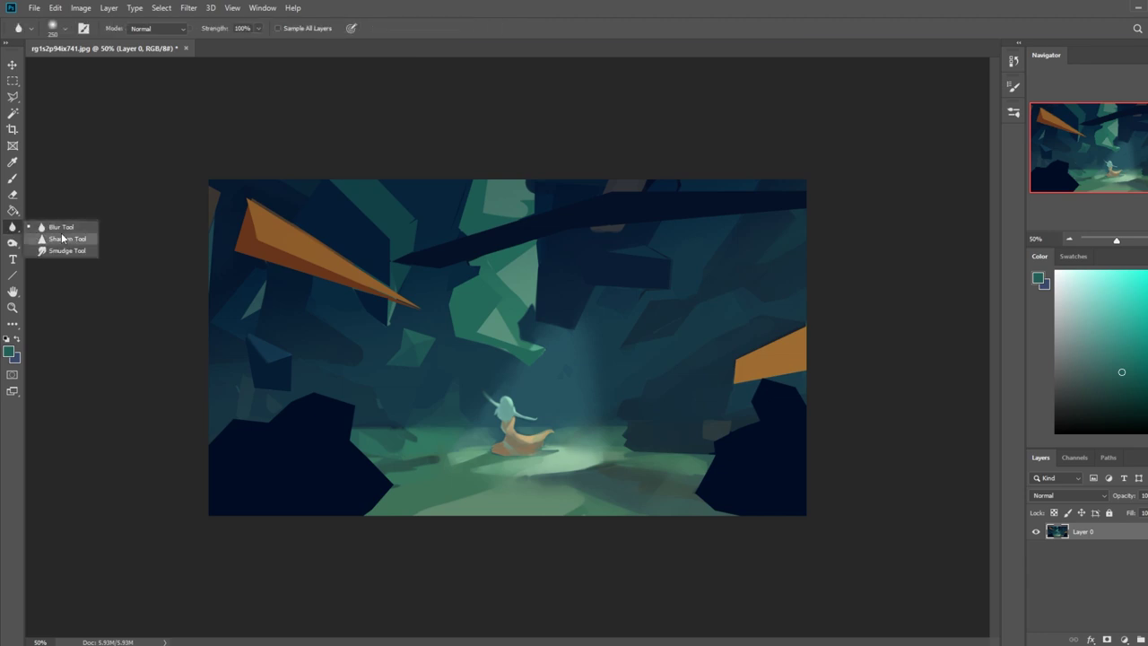
left_click(59, 227)
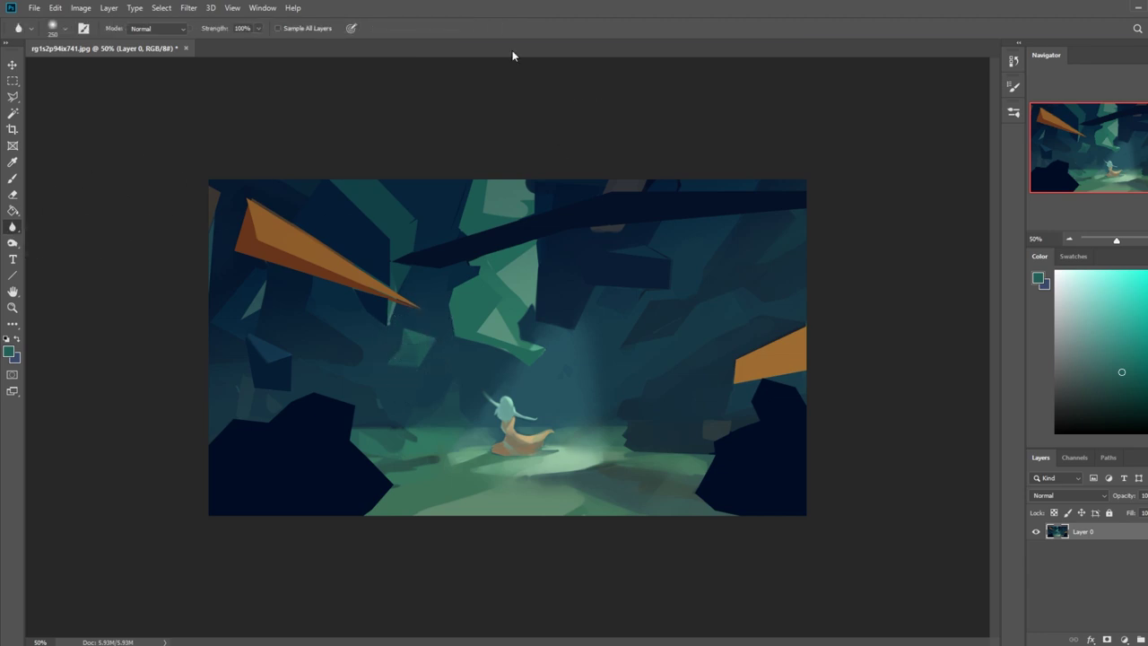
key("b")
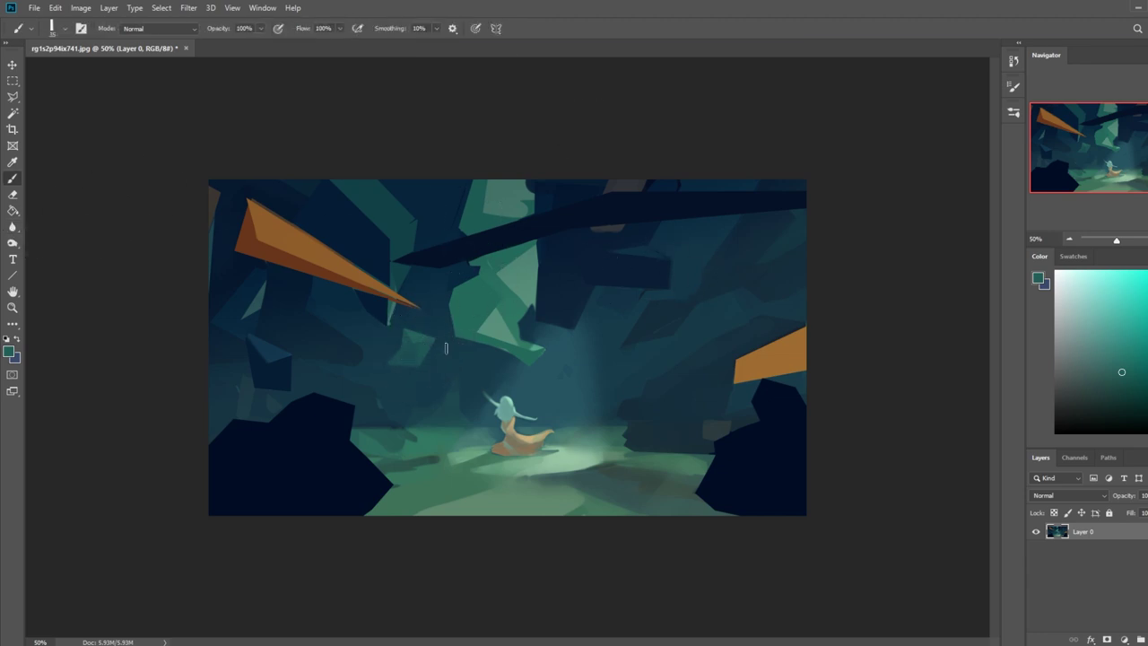
left_click(404, 254, "alt")
key("bracketright")
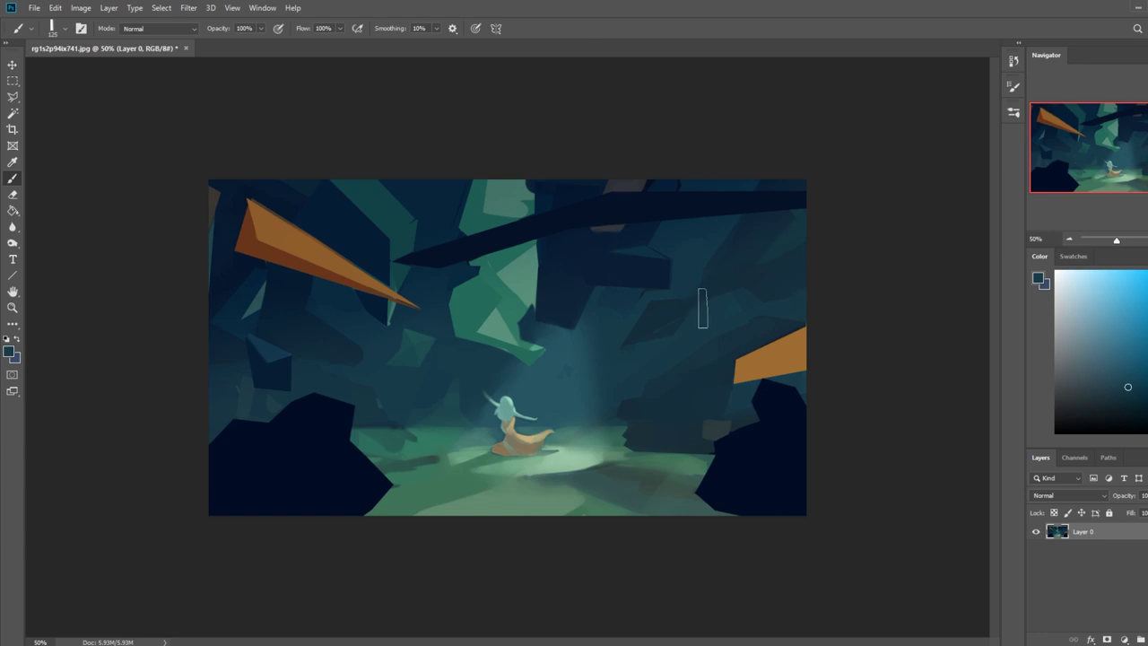
Lasso part of the lower-left rock and paint a faint lighter stroke over it at 40% opacity
left_click(13, 97)
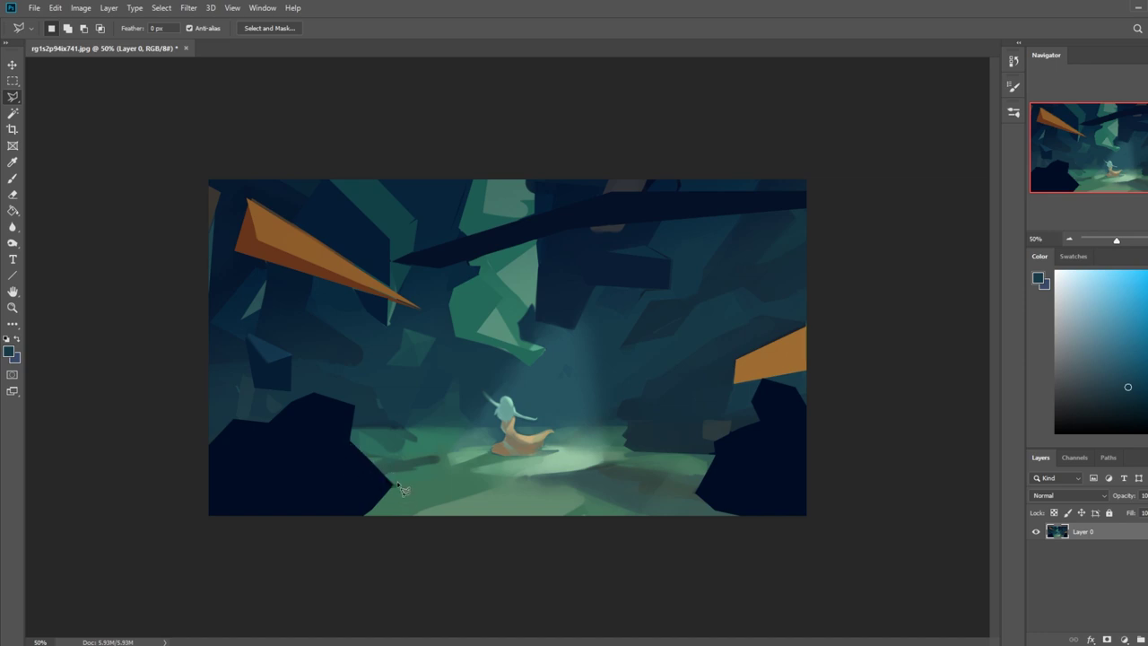
mouse_move(386, 485)
left_mouse_down()
mouse_move(326, 446)
mouse_move(355, 448)
mouse_move(397, 491)
mouse_move(302, 436)
left_mouse_up()
key("b")
left_click(467, 474, "alt")
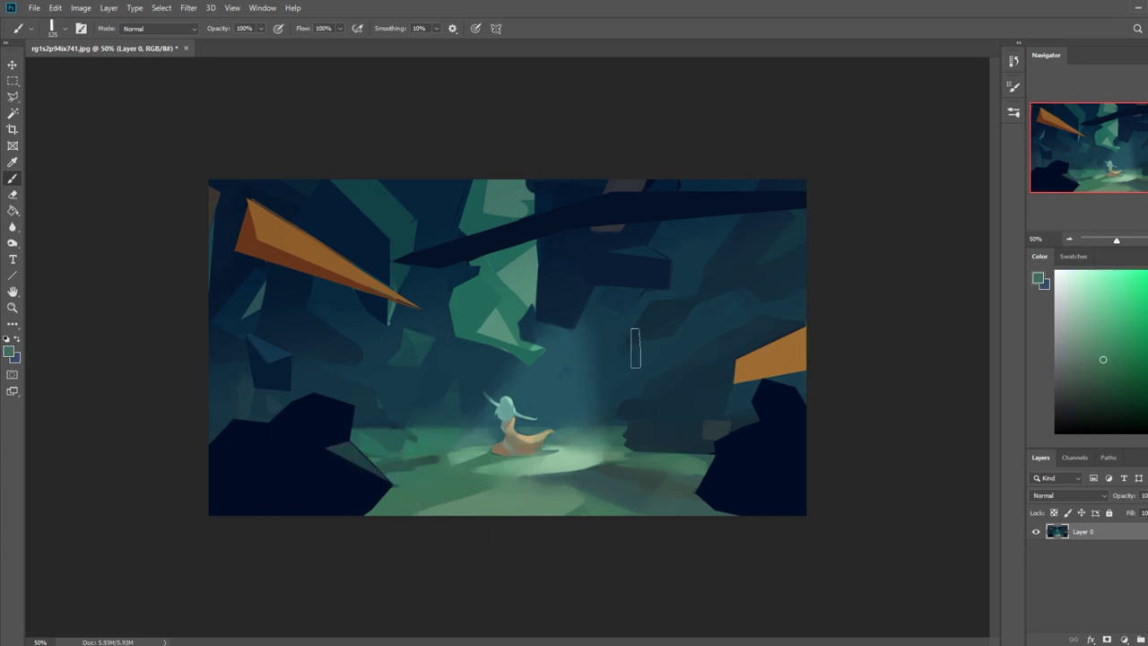
key("ctrl+z")
key("4")
left_click_drag(384, 469, 307, 427)
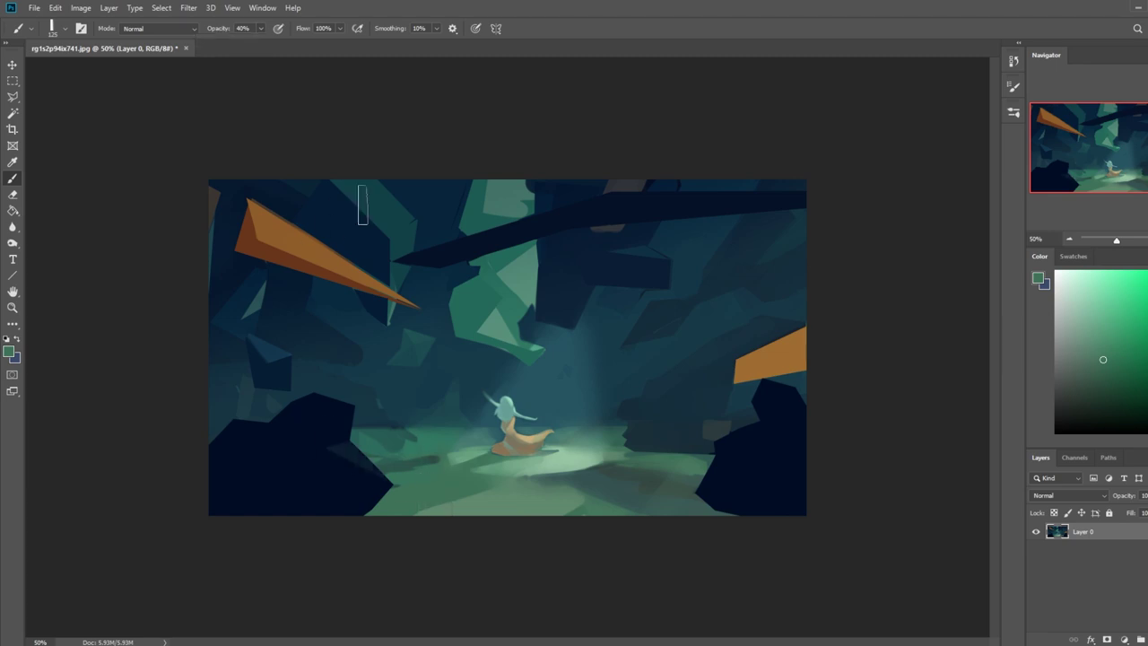
Outline the right rock's edge with Polygonal Lasso, paint lighter strokes inside, then undo them
left_click(13, 114)
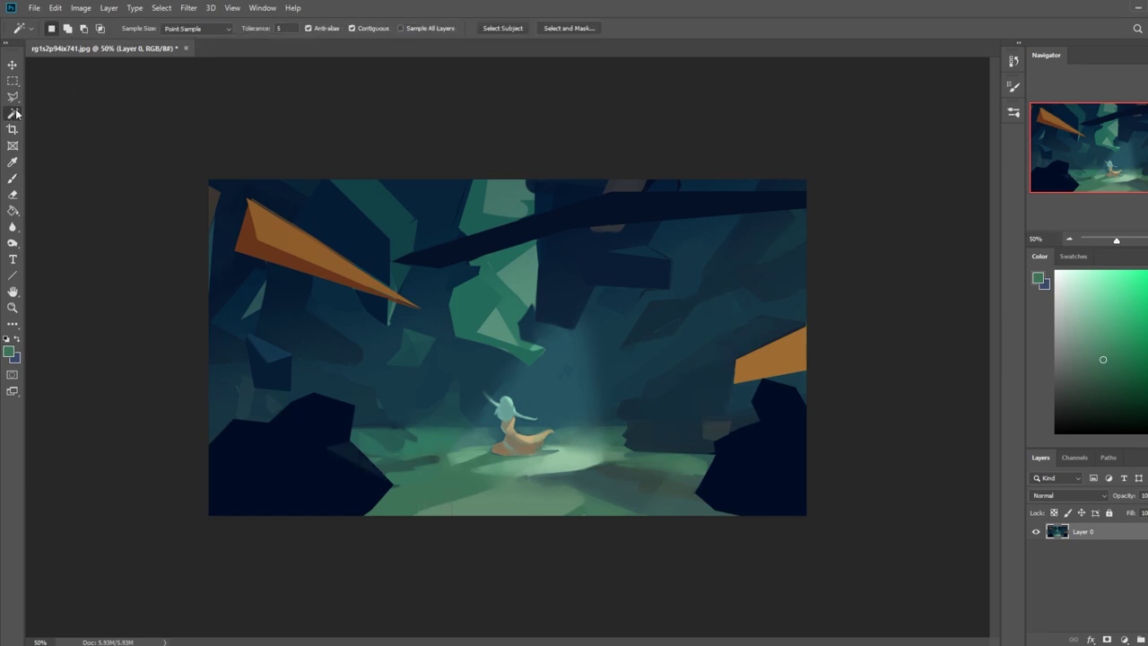
left_click(14, 96)
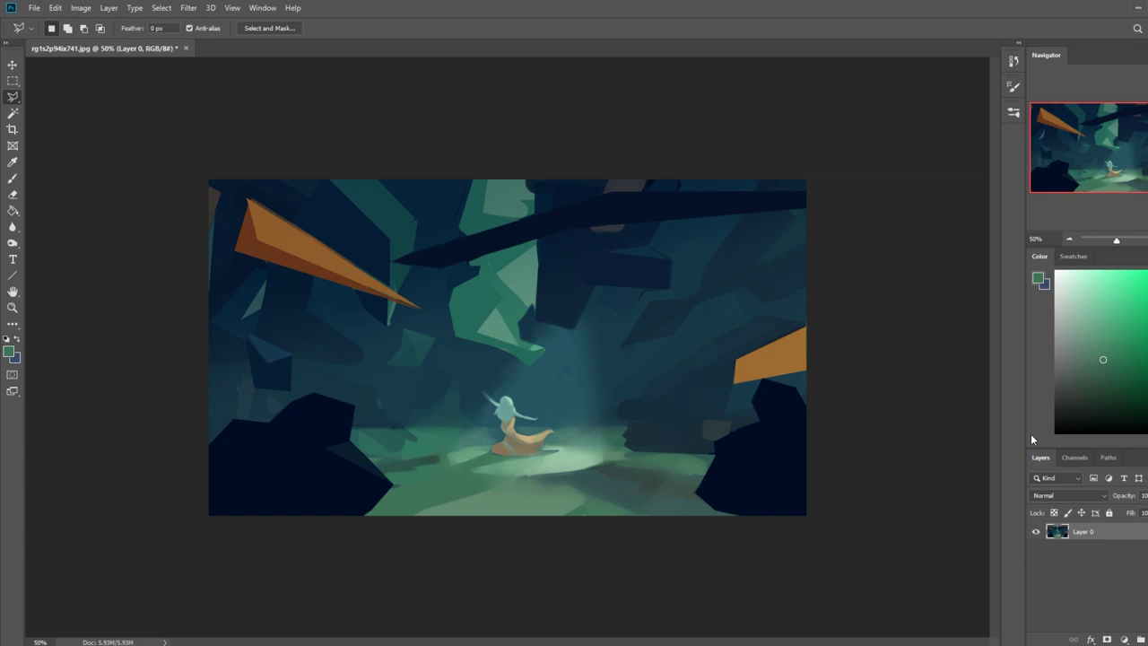
left_click(715, 440)
left_click(801, 431)
left_click(760, 380)
left_click(752, 401)
left_click(763, 425)
left_click(717, 439)
key("b")
mouse_move(714, 444)
left_mouse_down()
mouse_move(750, 401)
mouse_move(820, 428)
mouse_move(655, 444)
mouse_move(807, 390)
left_mouse_up()
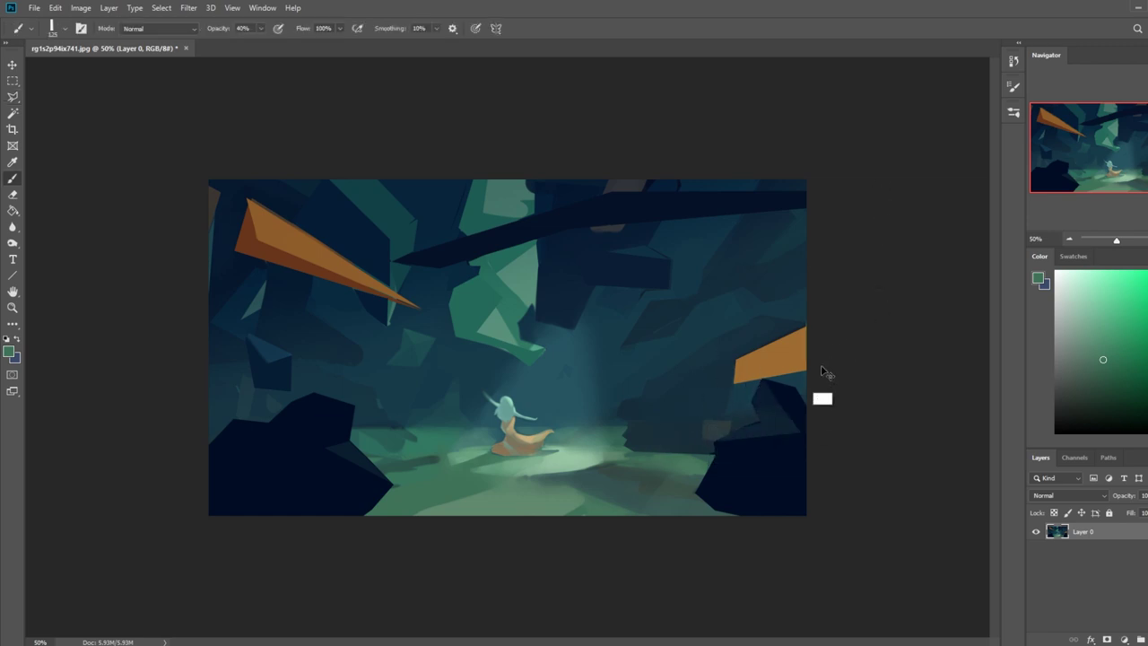
key("ctrl+z")
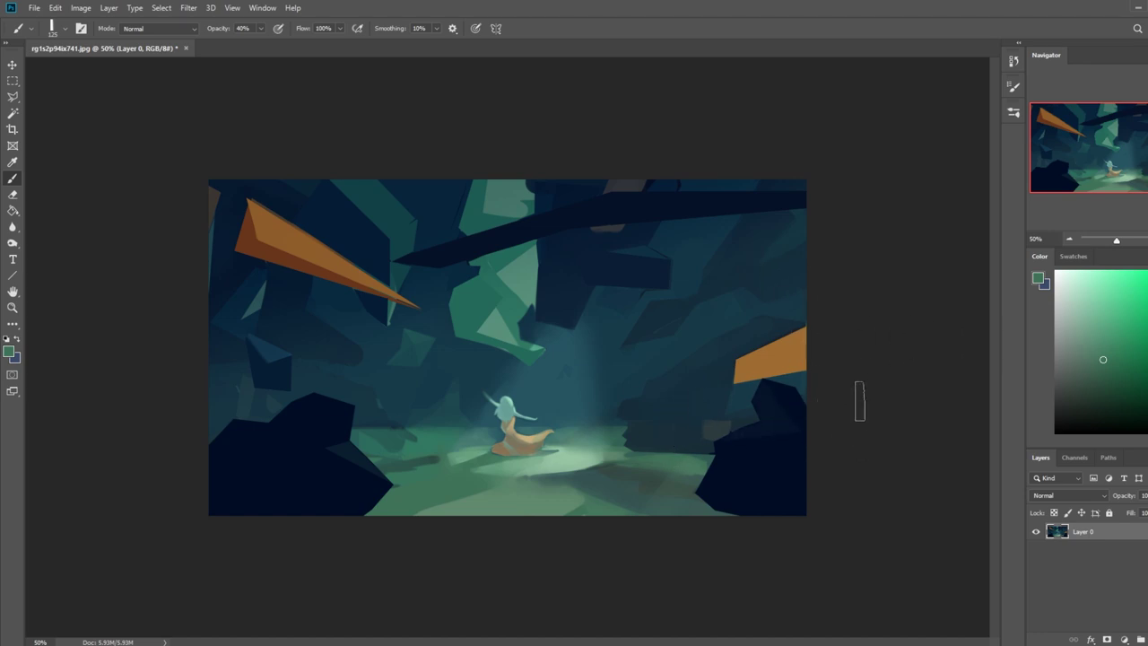
left_click(12, 96)
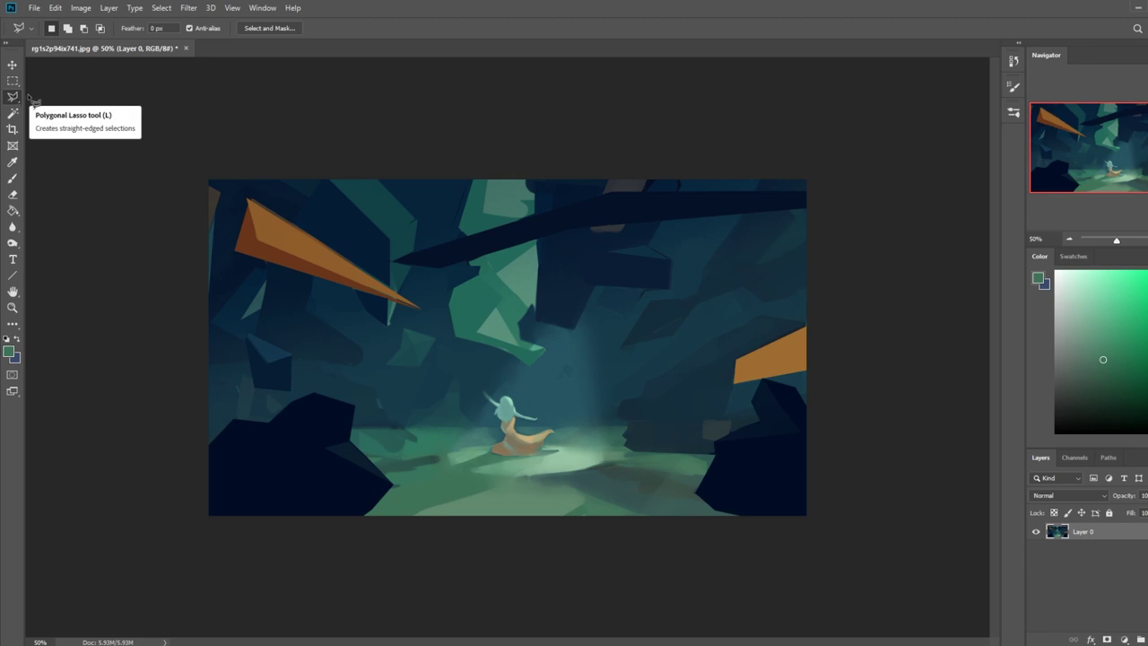
Trace a small triangular selection at the top of the left rock, then drop it
left_click(354, 404)
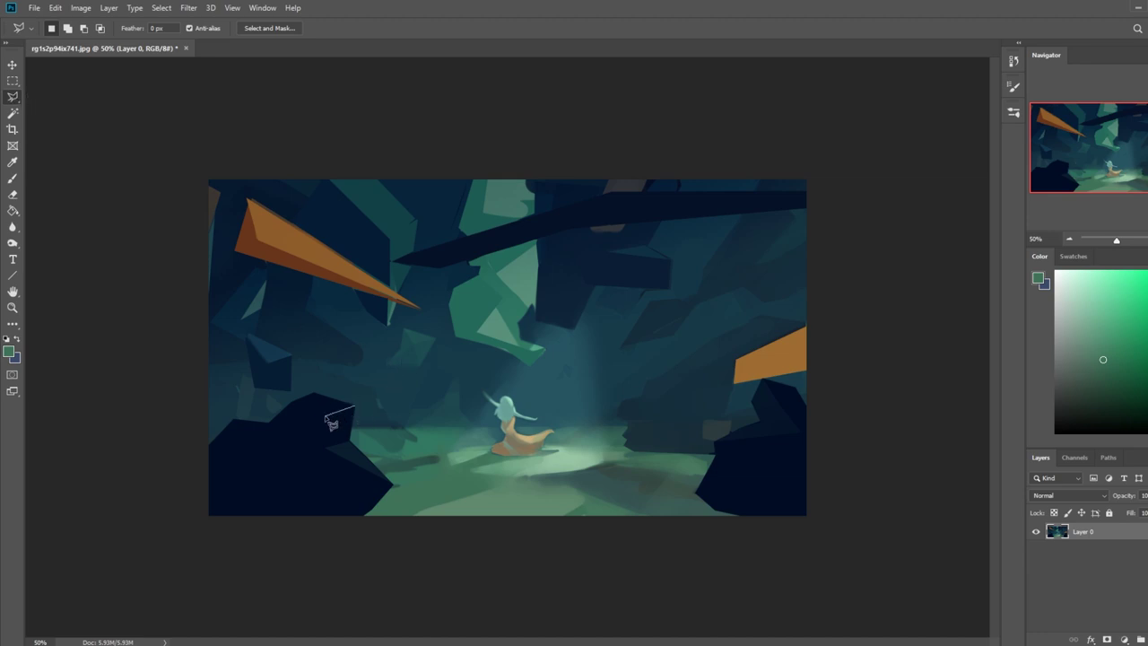
left_click(325, 446)
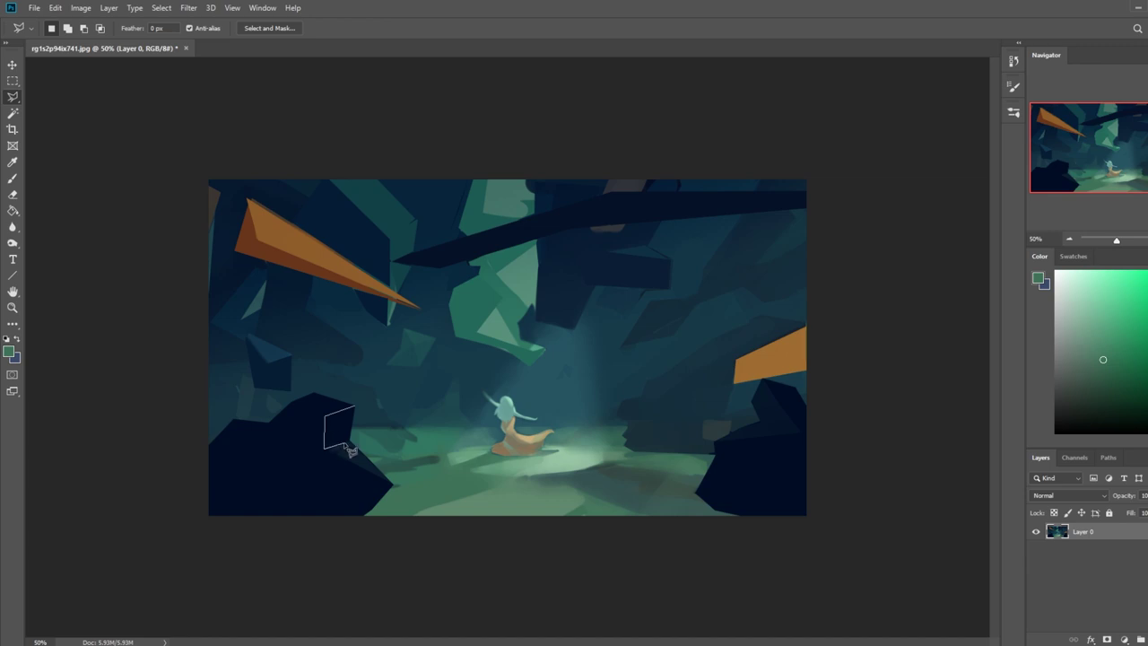
left_click(357, 436)
key("ctrl+d")
key("b")
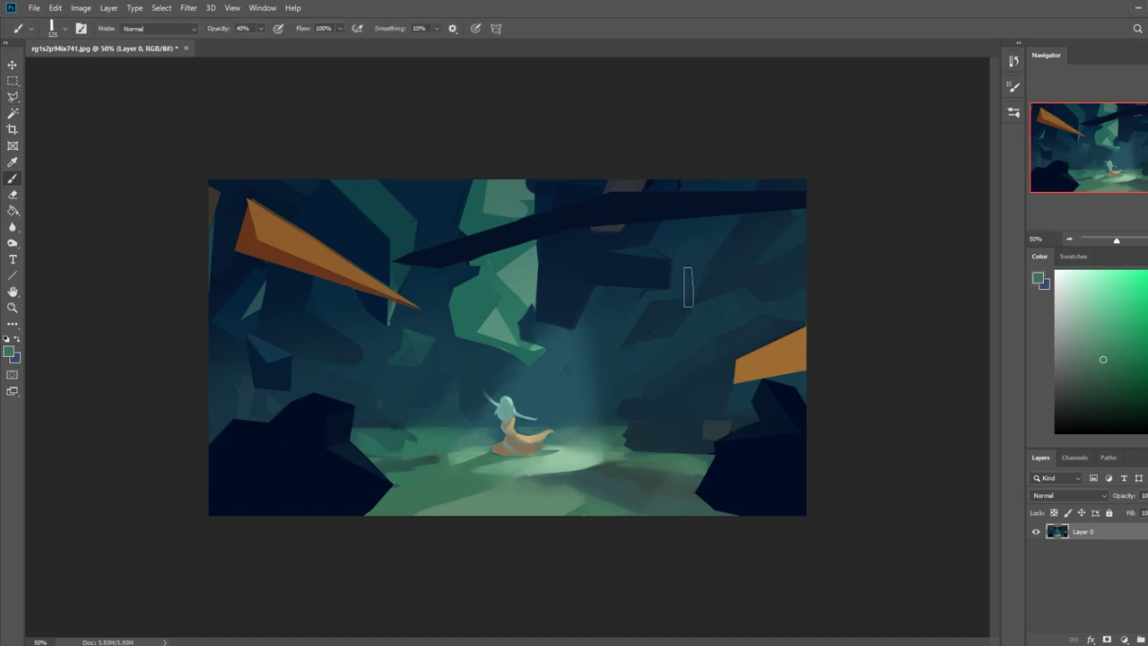
Select along the right rock's base and set brush opacity to 12%
left_click(13, 99)
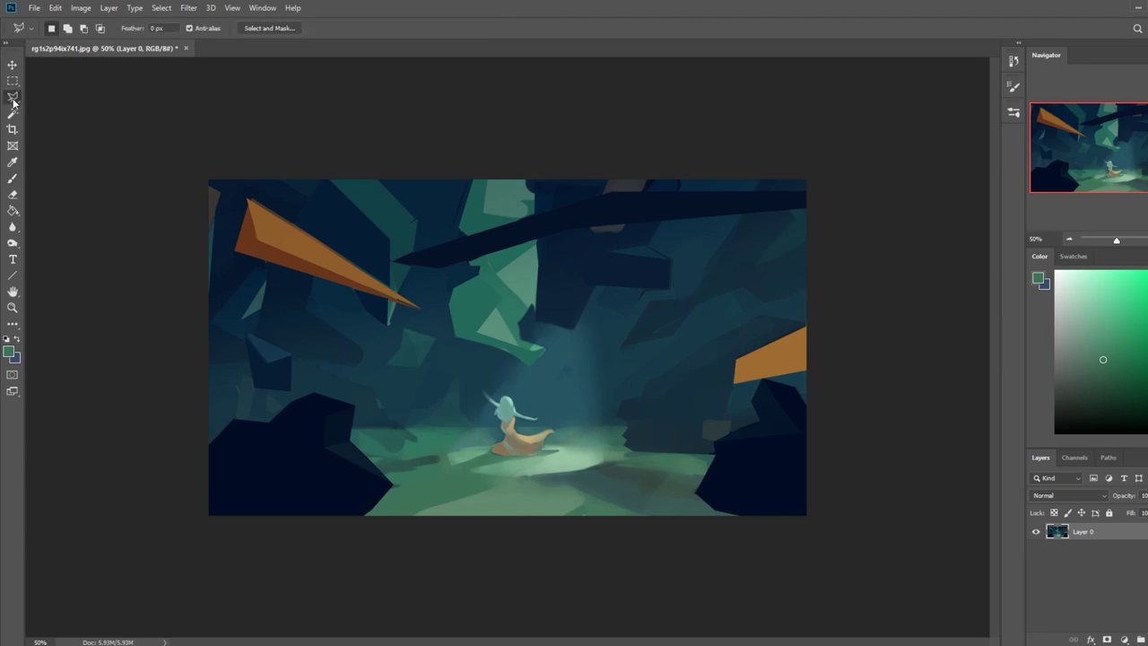
left_click(695, 494)
left_click(756, 494)
left_click(799, 457)
left_click(716, 456)
left_click(699, 496)
key("ctrl+h")
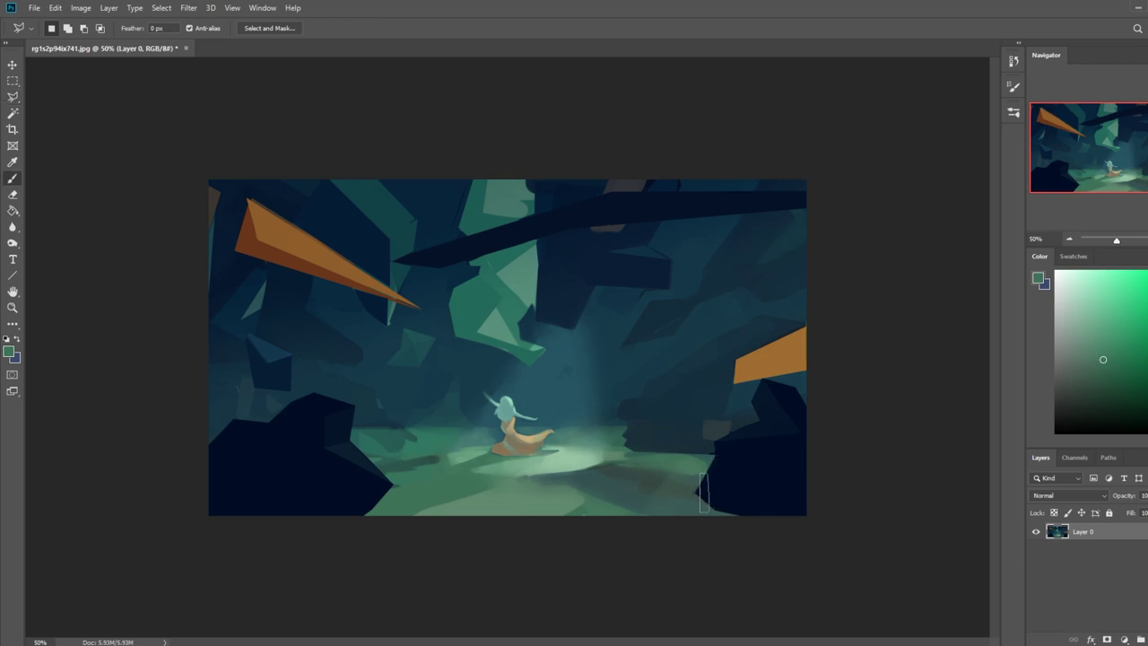
key("b")
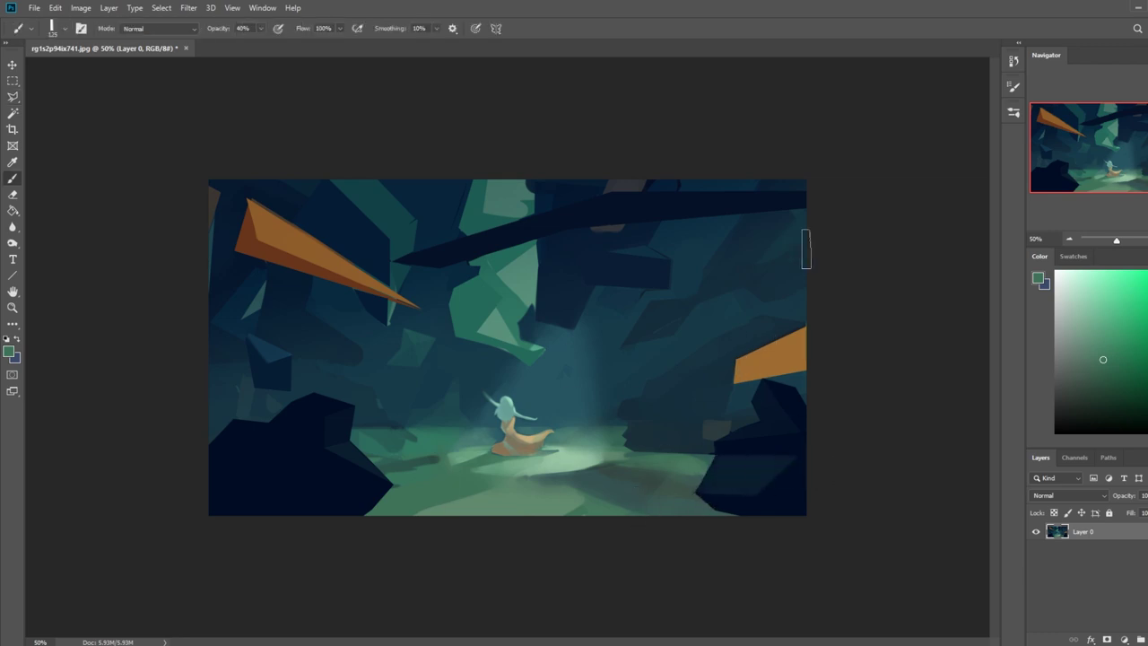
left_click(261, 30)
left_click(822, 448)
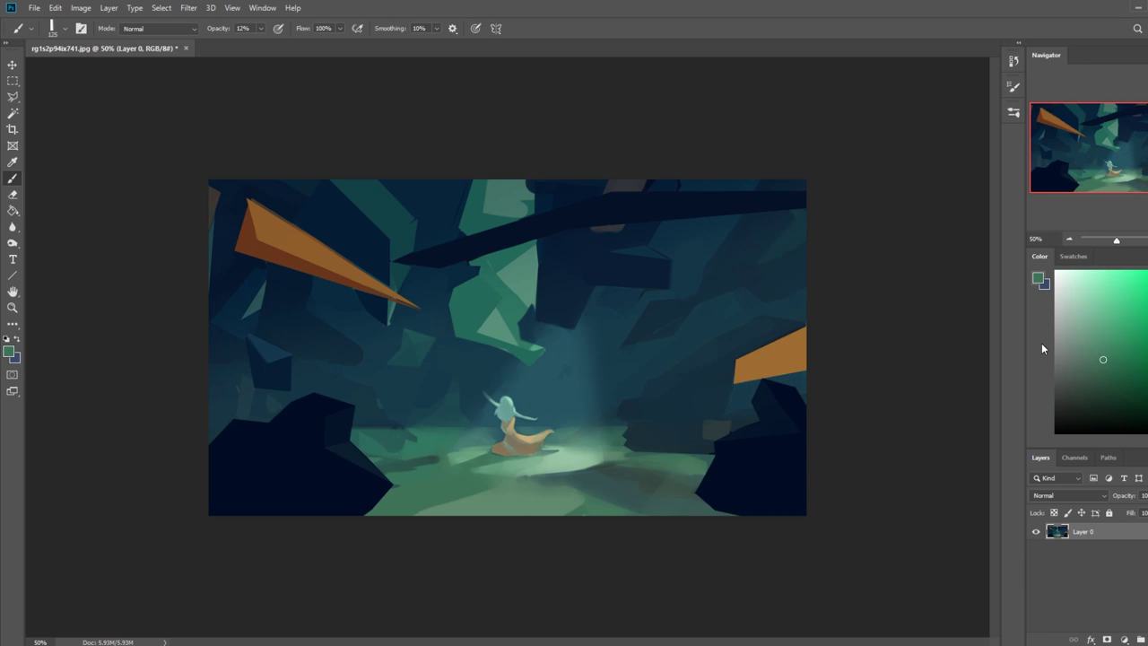
Try further polygonal outlines around the right dark rock's left edge
key("l")
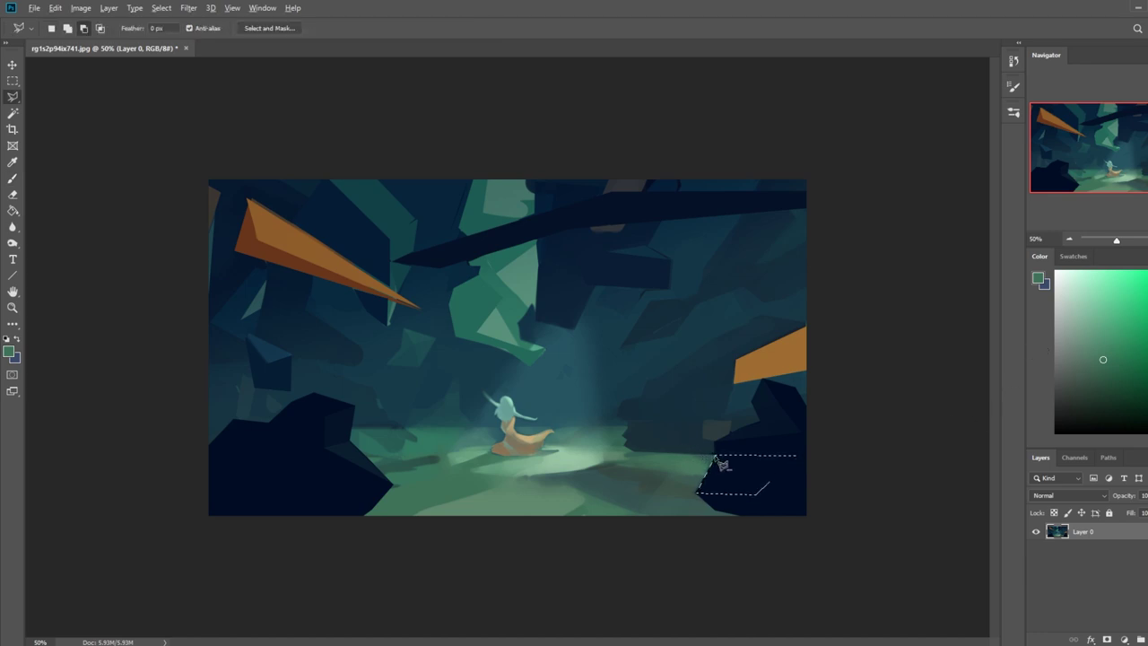
left_click(805, 455)
key("Escape")
key("b")
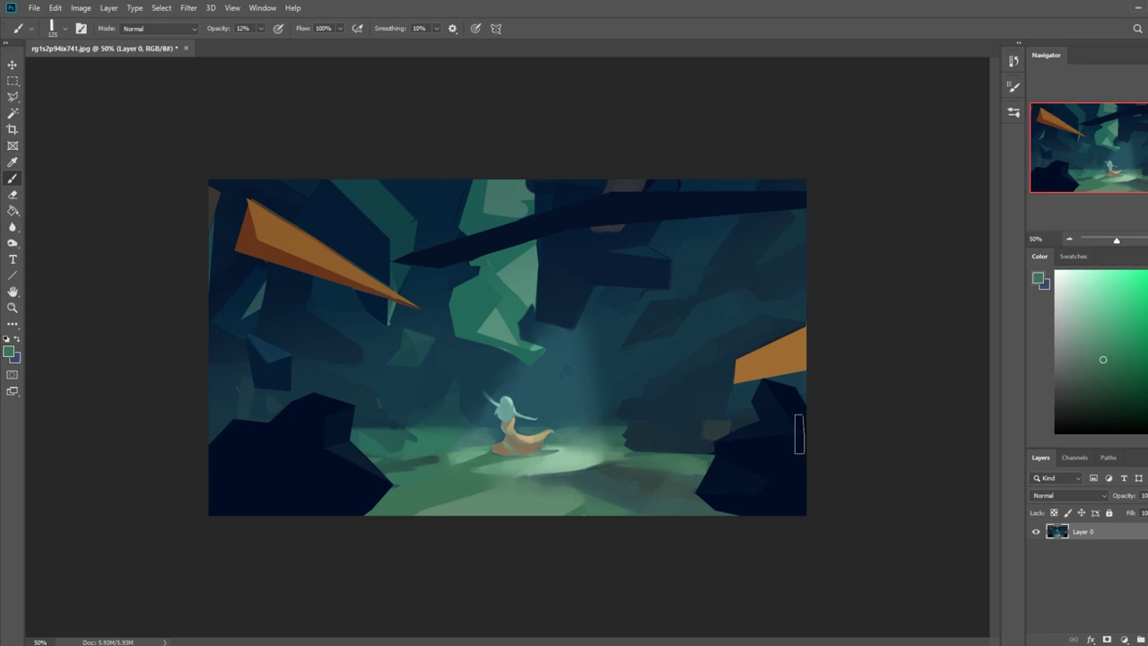
left_click(20, 93)
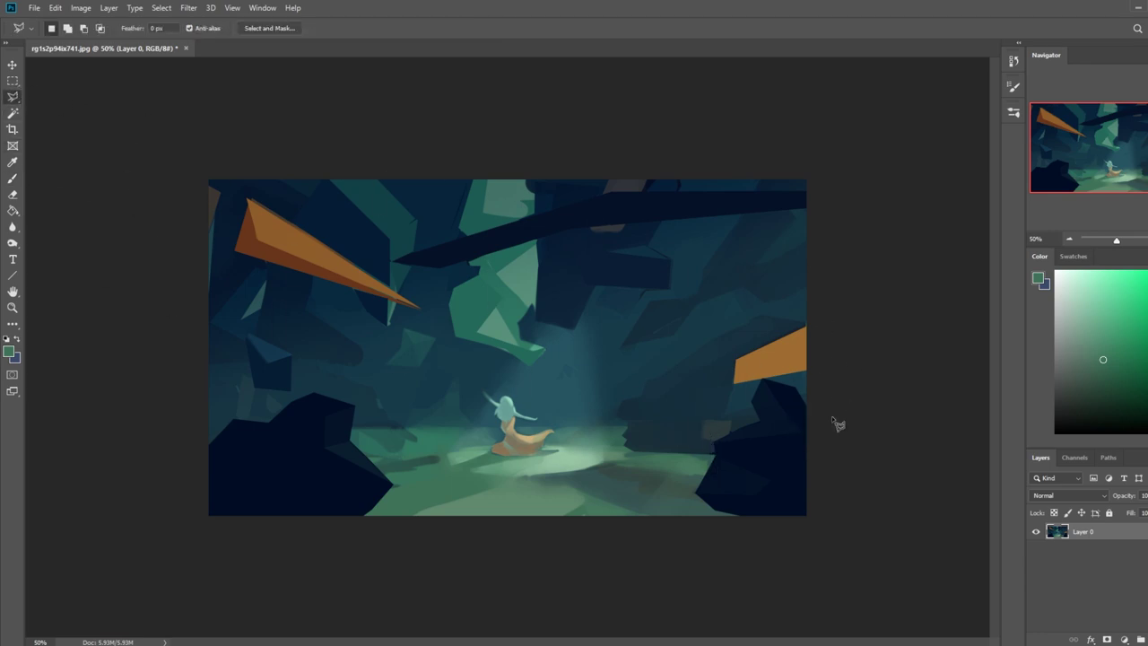
left_click(715, 443)
left_click(712, 467)
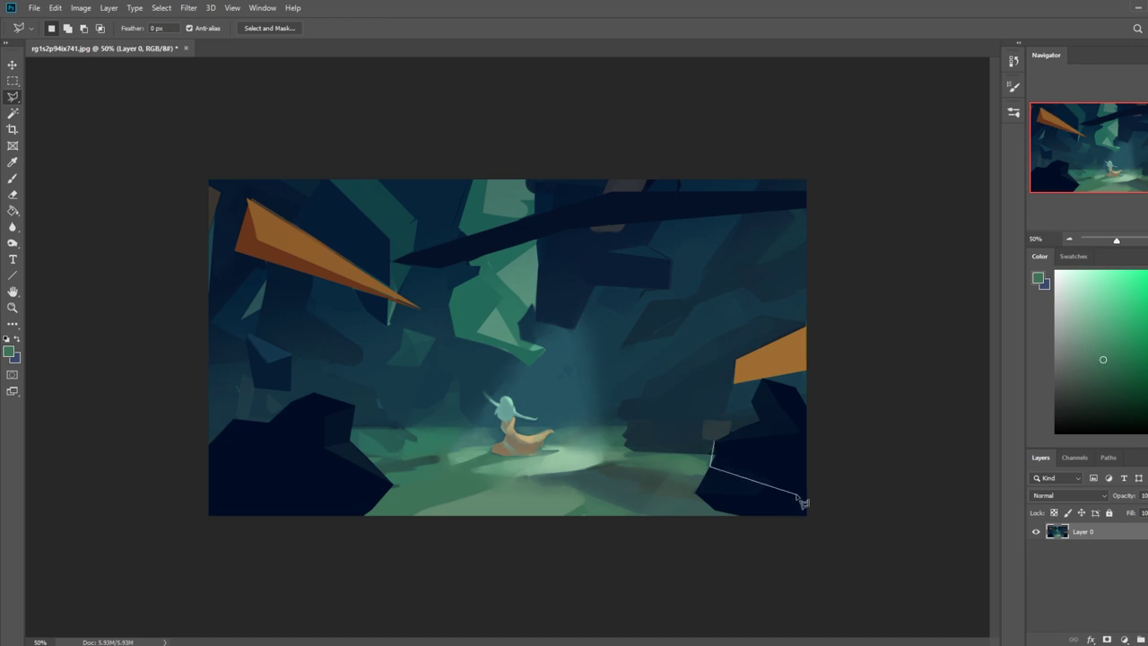
left_click(777, 483)
key("b")
Sample the rock's dark navy, raise brush opacity to 100%, and deselect
left_click(740, 468, "alt")
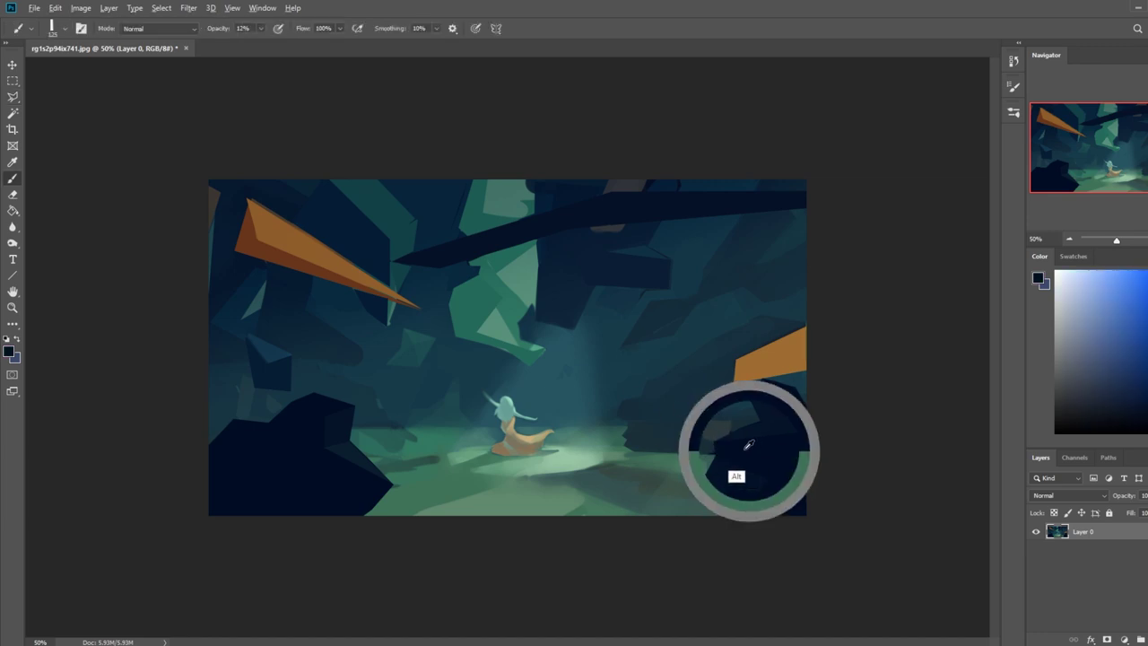
left_click(260, 28)
left_click_drag(262, 44, 349, 51)
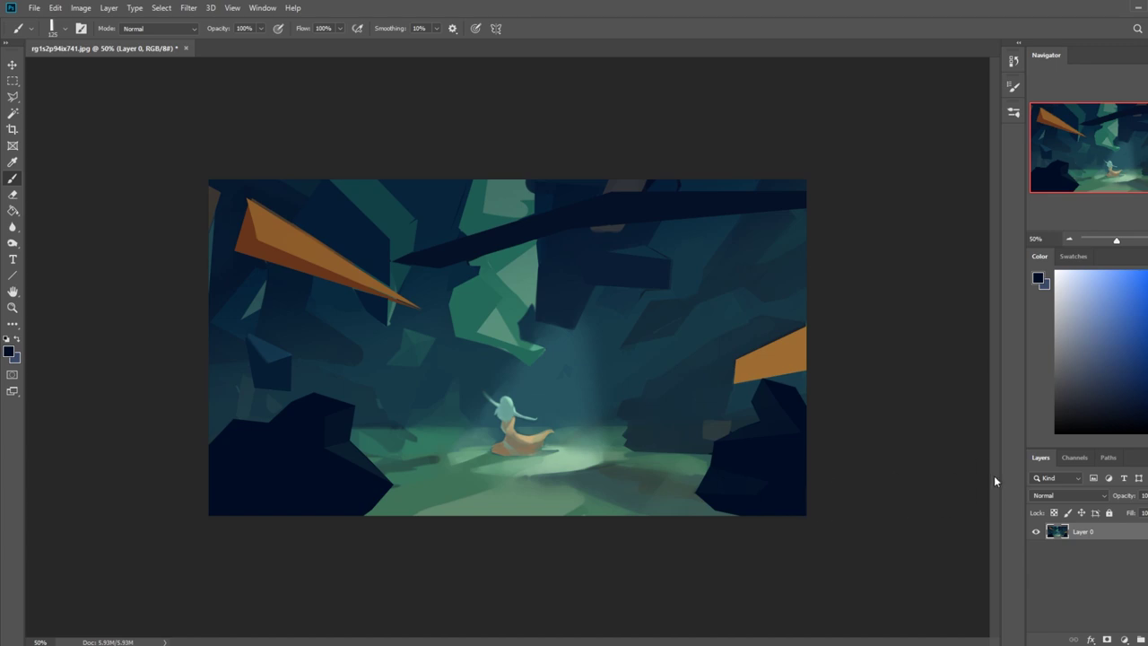
key("m")
right_click(754, 398)
left_click(790, 402)
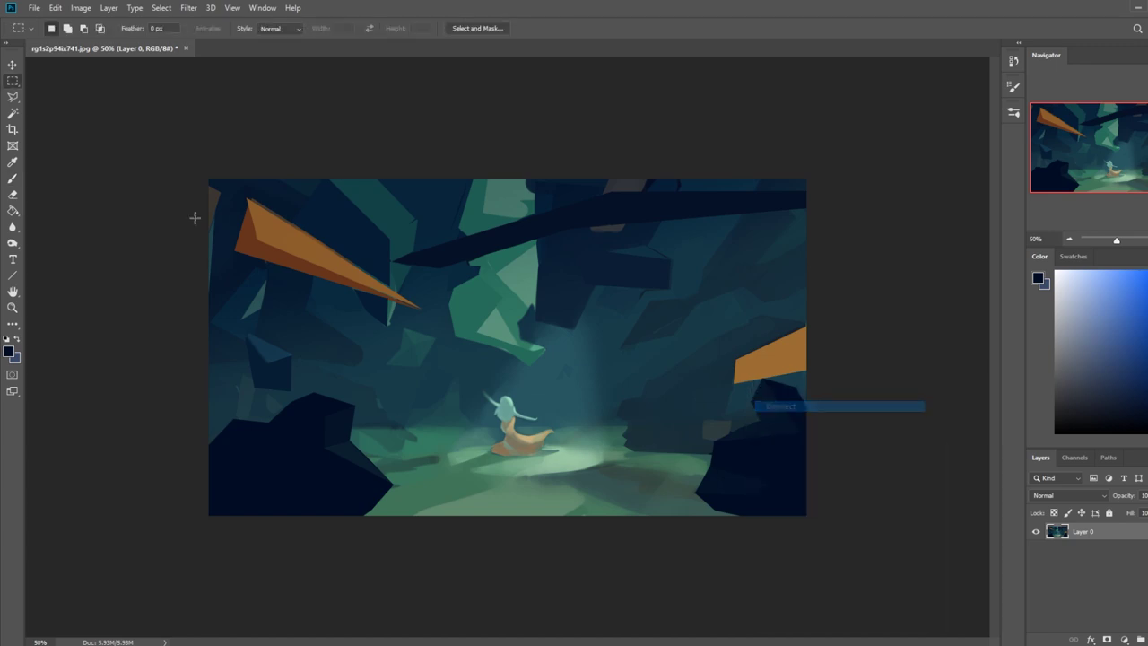
Blur over the dark lower-right rock and right cave wall, then show the History panel
left_click(11, 230)
mouse_move(792, 447)
left_mouse_down()
mouse_move(889, 493)
mouse_move(789, 512)
mouse_move(726, 467)
mouse_move(837, 519)
left_mouse_up()
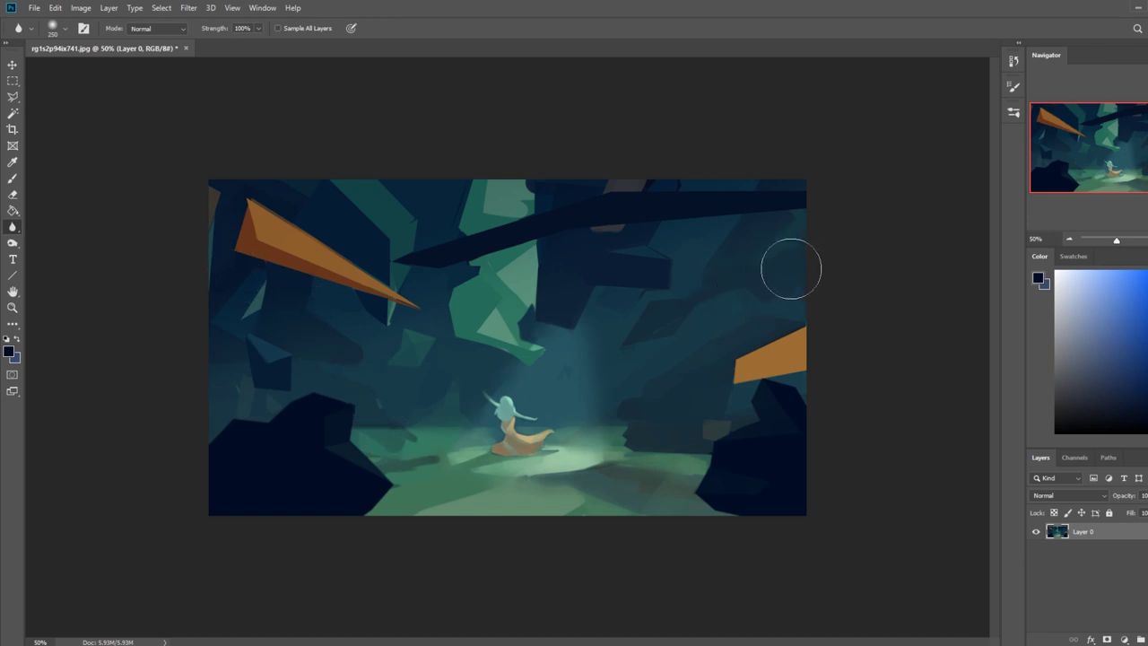
left_click(1016, 60)
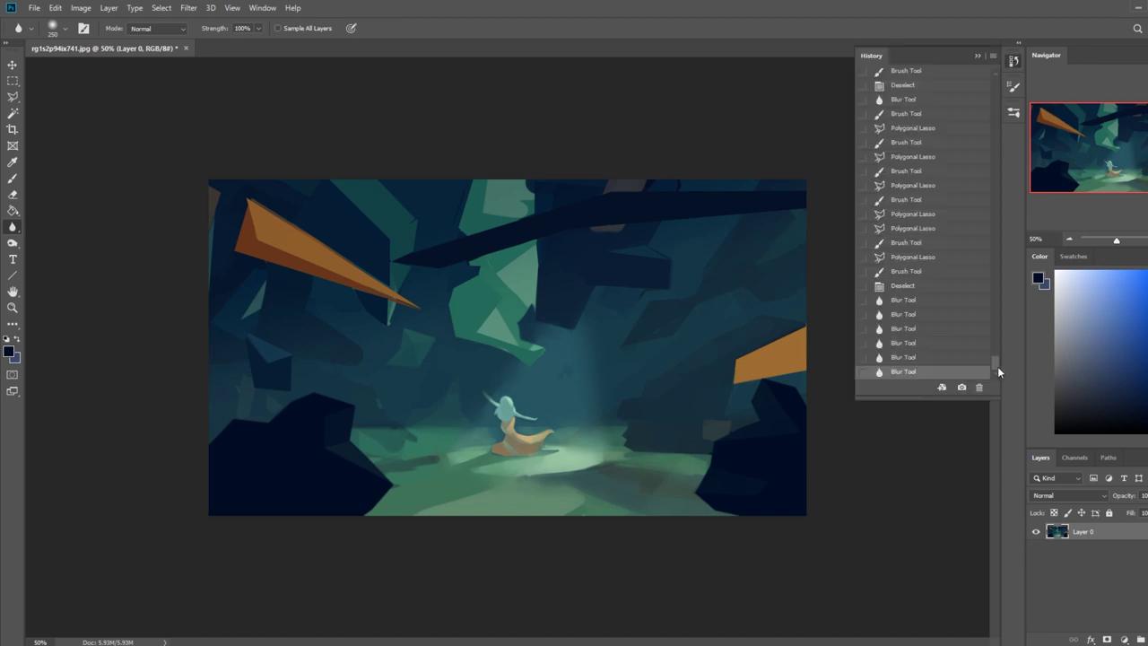
View the original file snapshot, return to the last Blur Tool state, and close History
left_click_drag(995, 367, 1002, 87)
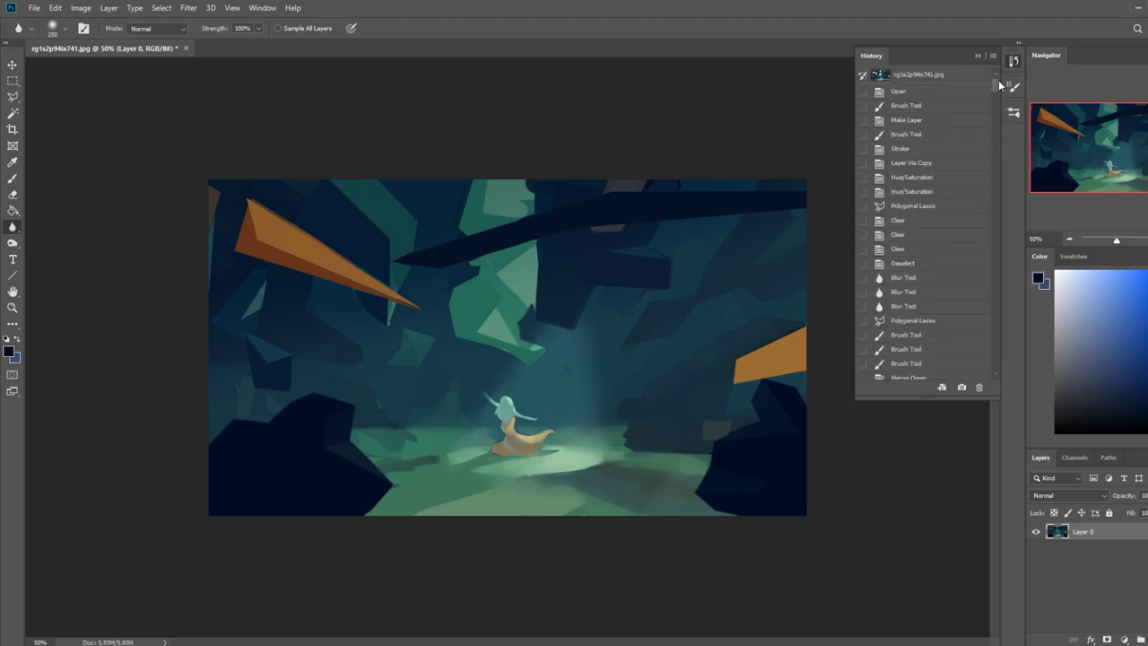
left_click(923, 76)
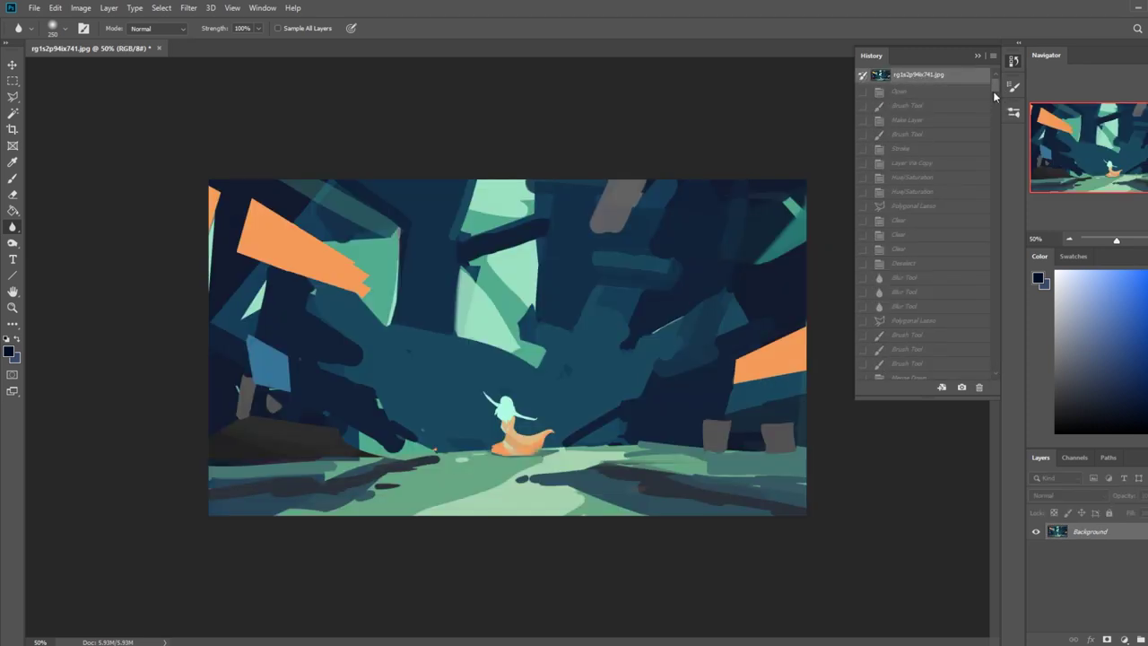
left_click_drag(996, 87, 1015, 366)
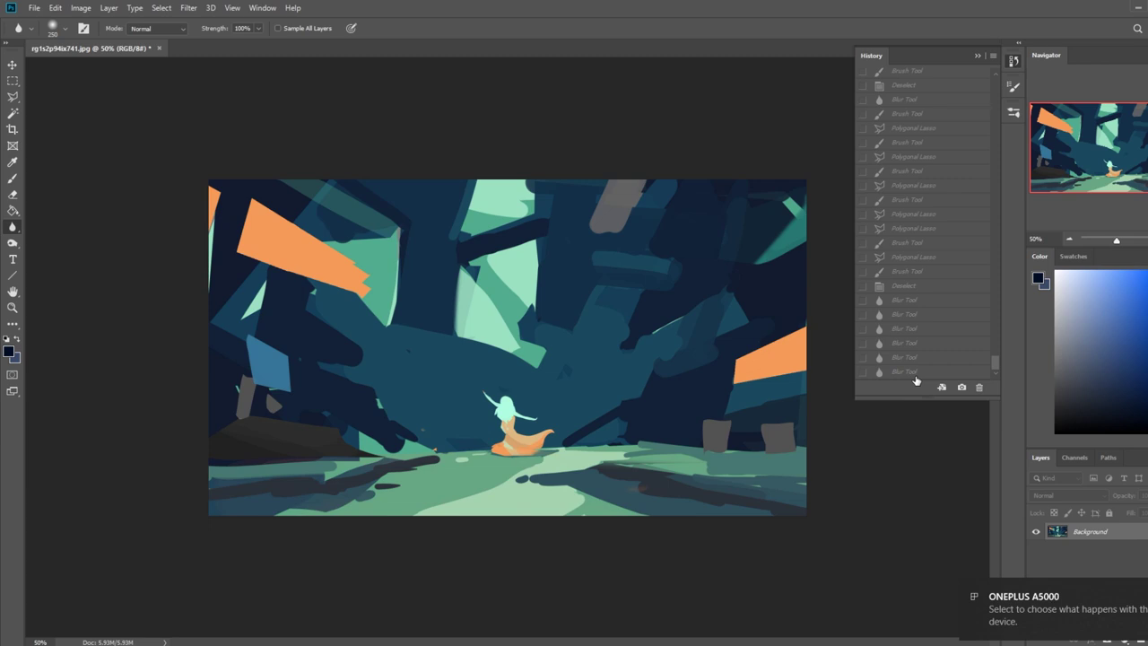
left_click(915, 377)
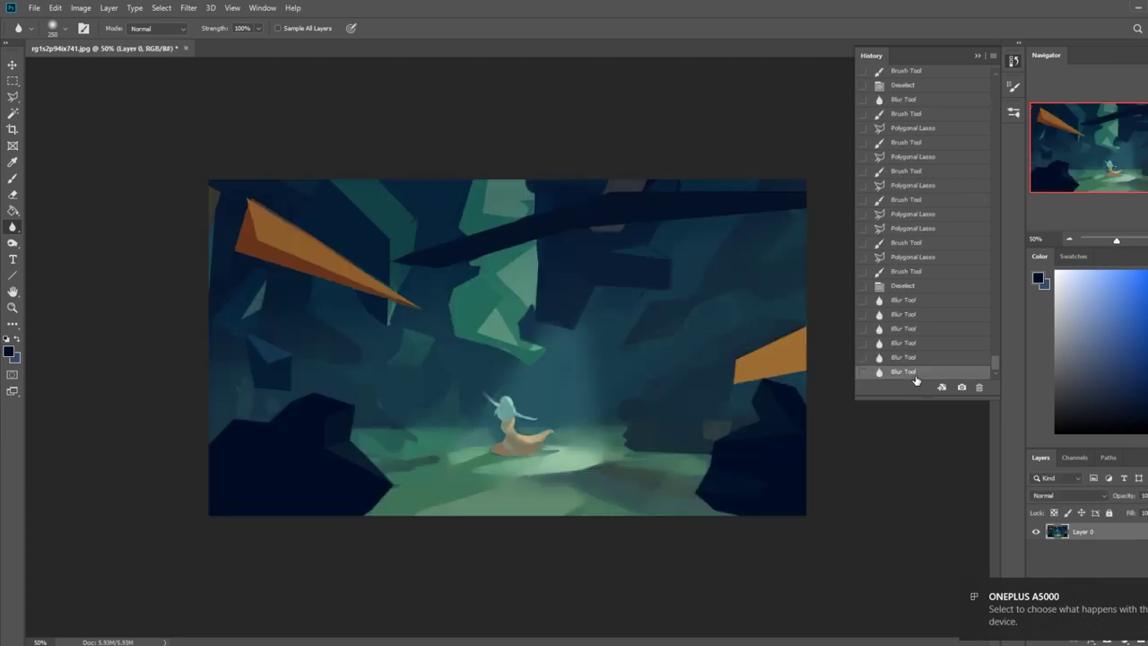
left_click_drag(998, 367, 996, 81)
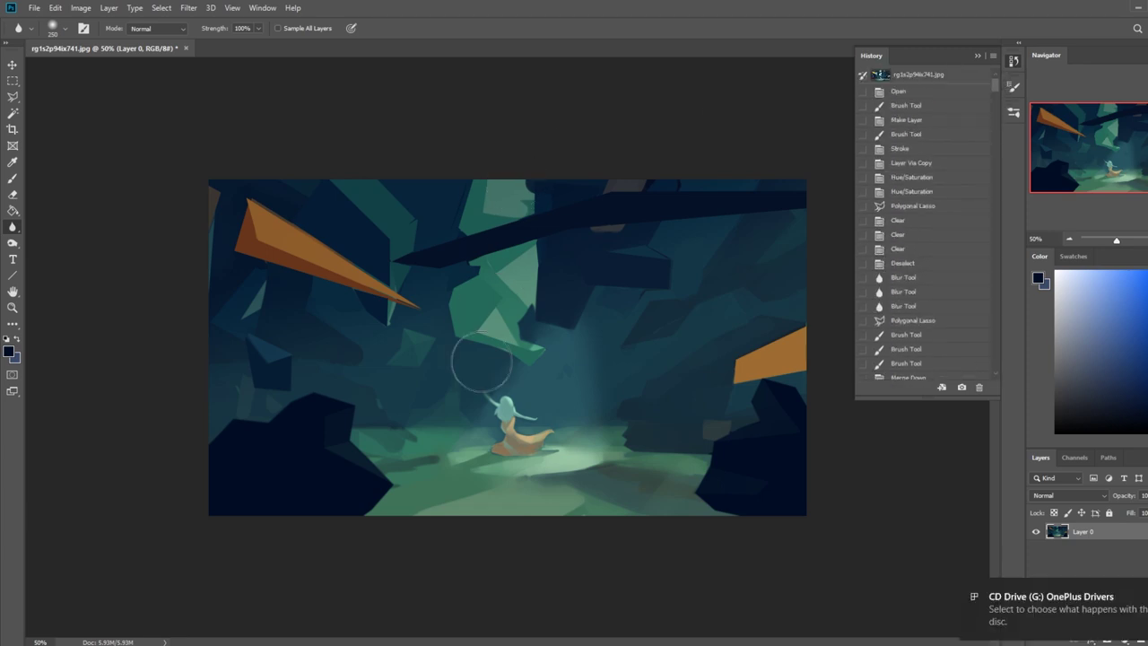
left_click(976, 57)
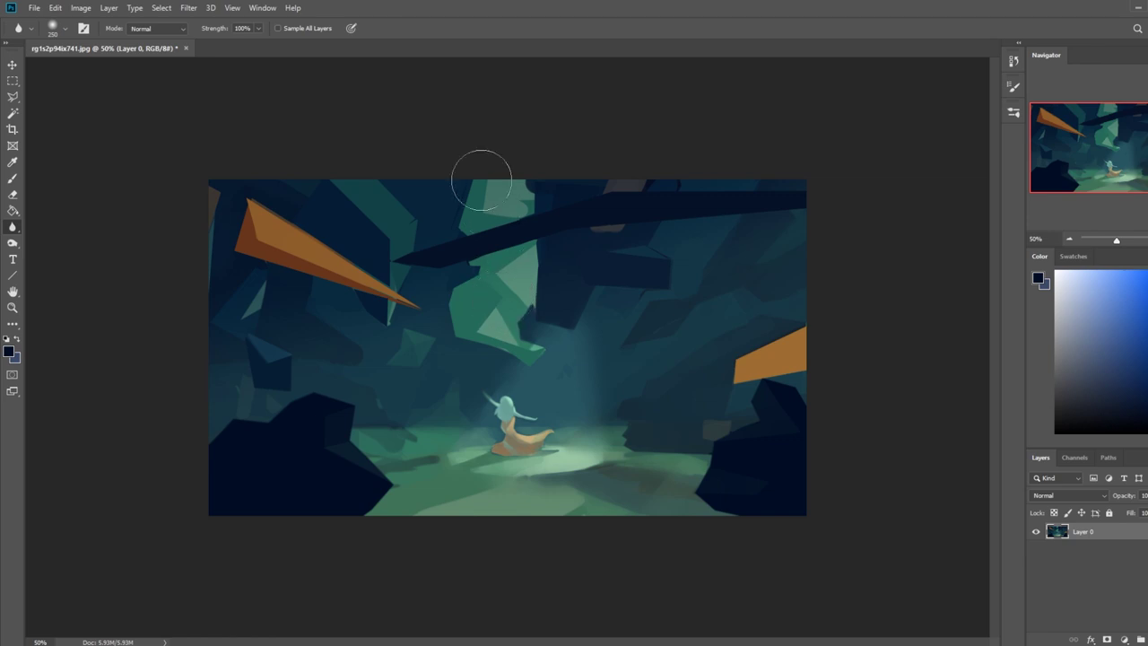
left_click(13, 96)
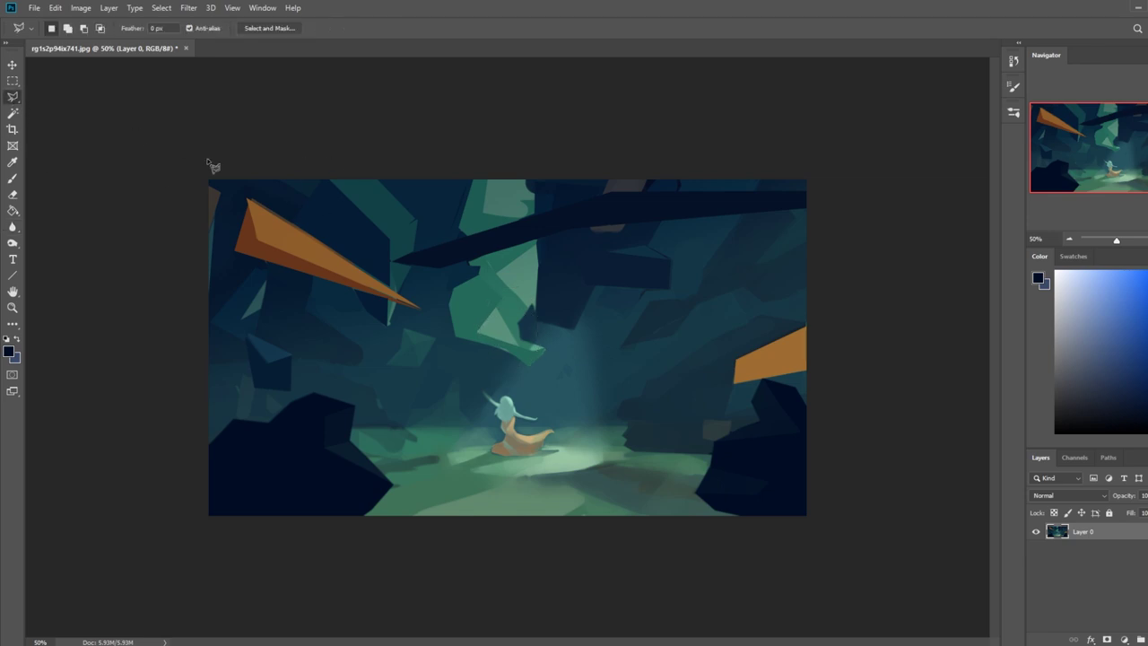
Select an area of the upper-left cave wall and sample a new paint colour beside it
left_click(391, 238)
left_click(391, 289)
left_click(288, 221)
left_click(327, 173)
key("b")
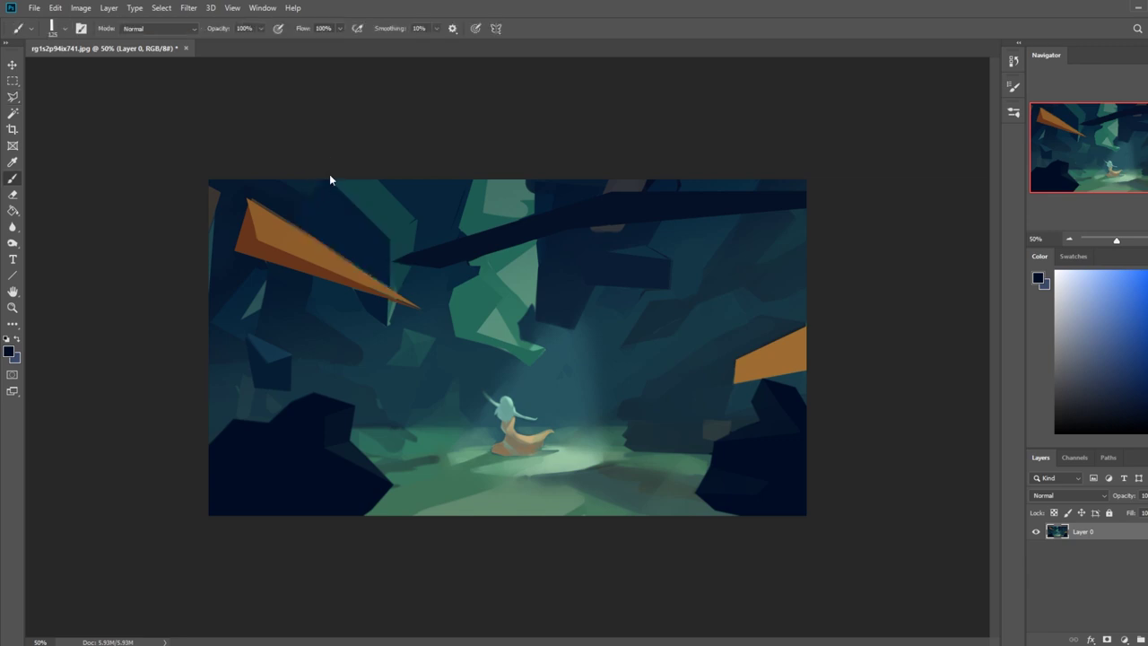
left_click(395, 296, "alt")
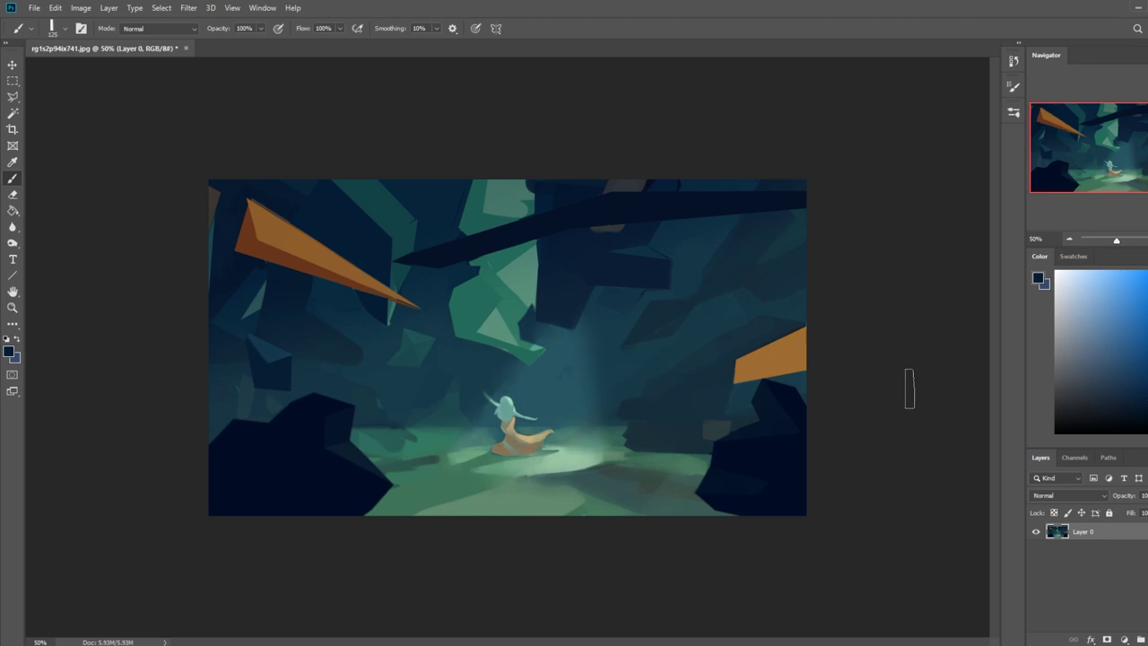
Deselect via the canvas context menu, reselect the Lasso, and reopen the History list
key("m")
right_click(579, 291)
left_click(539, 313)
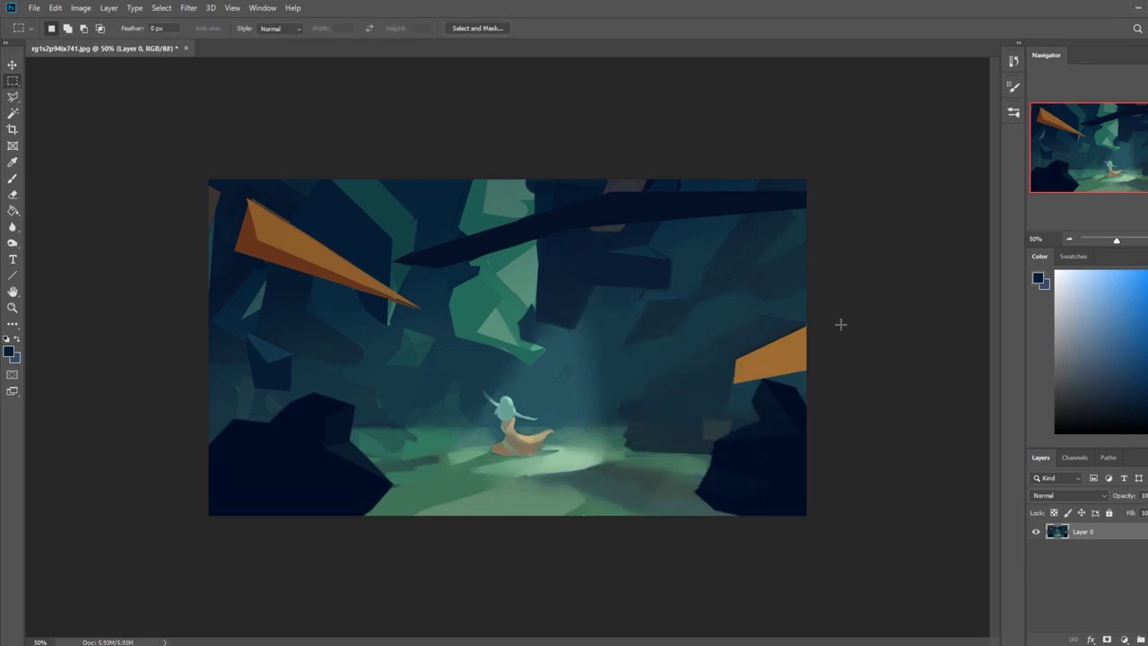
left_click(12, 97)
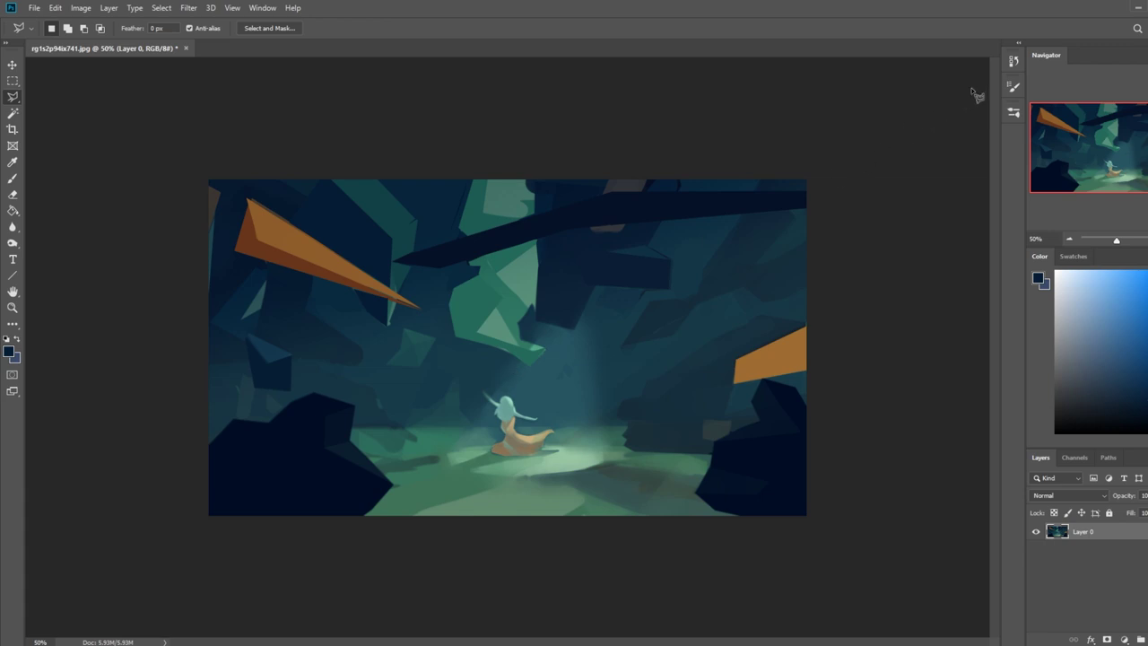
left_click(1014, 61)
scroll(994, 375, "up", 10)
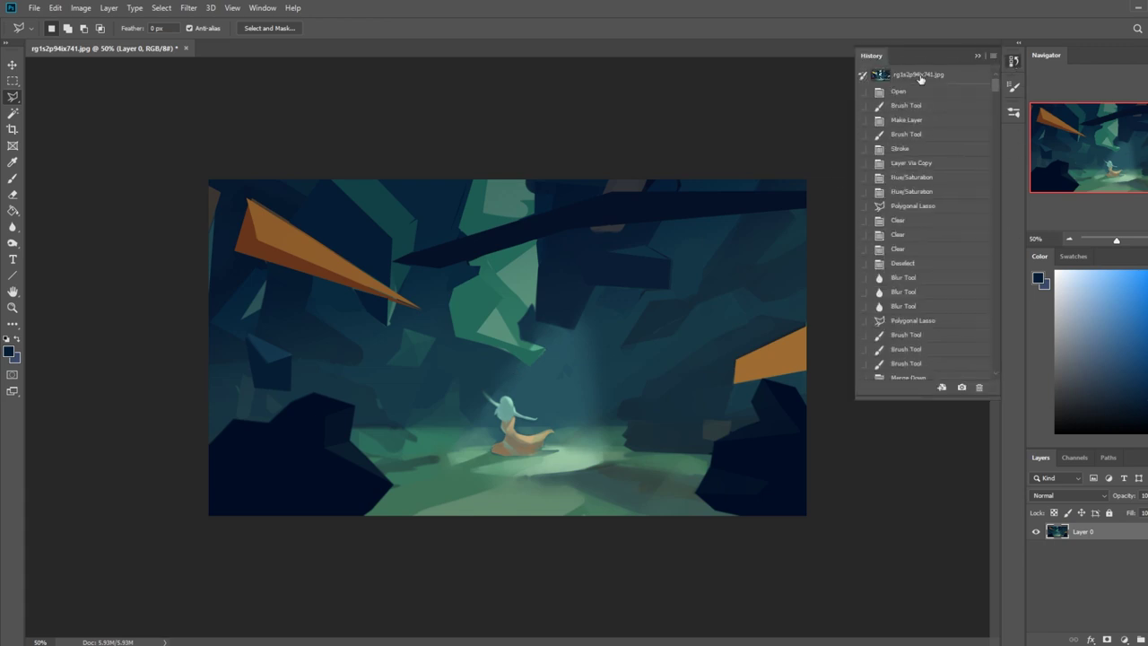
View the original snapshot, then return to the final Deselect state and collapse the History panel
left_click(916, 75)
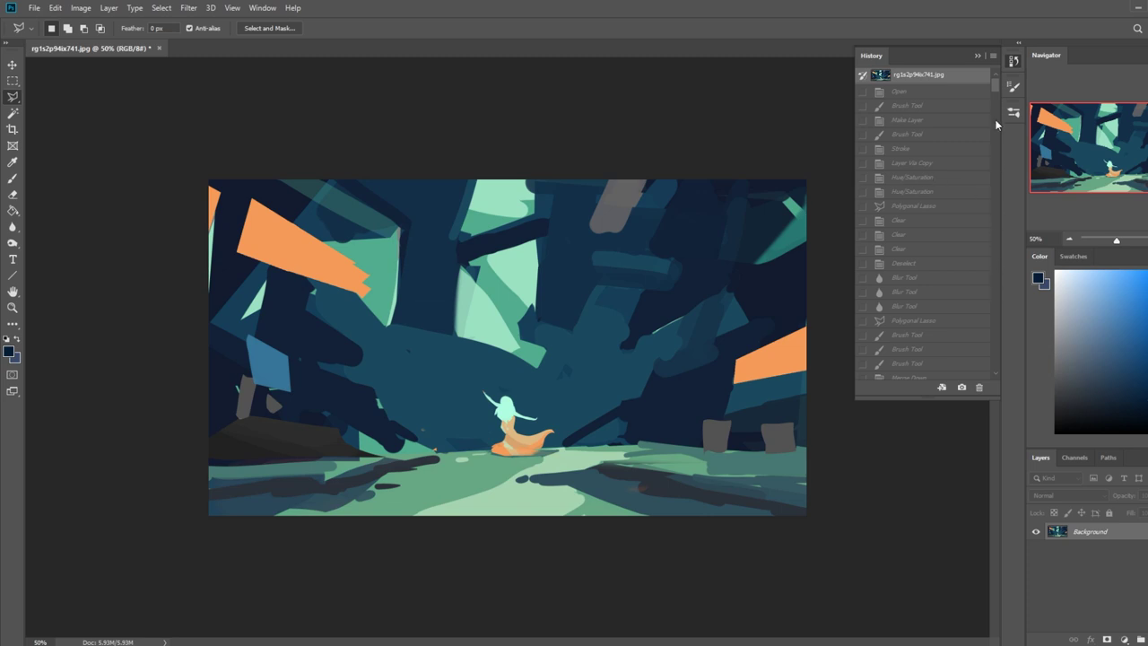
left_click_drag(996, 97, 1003, 367)
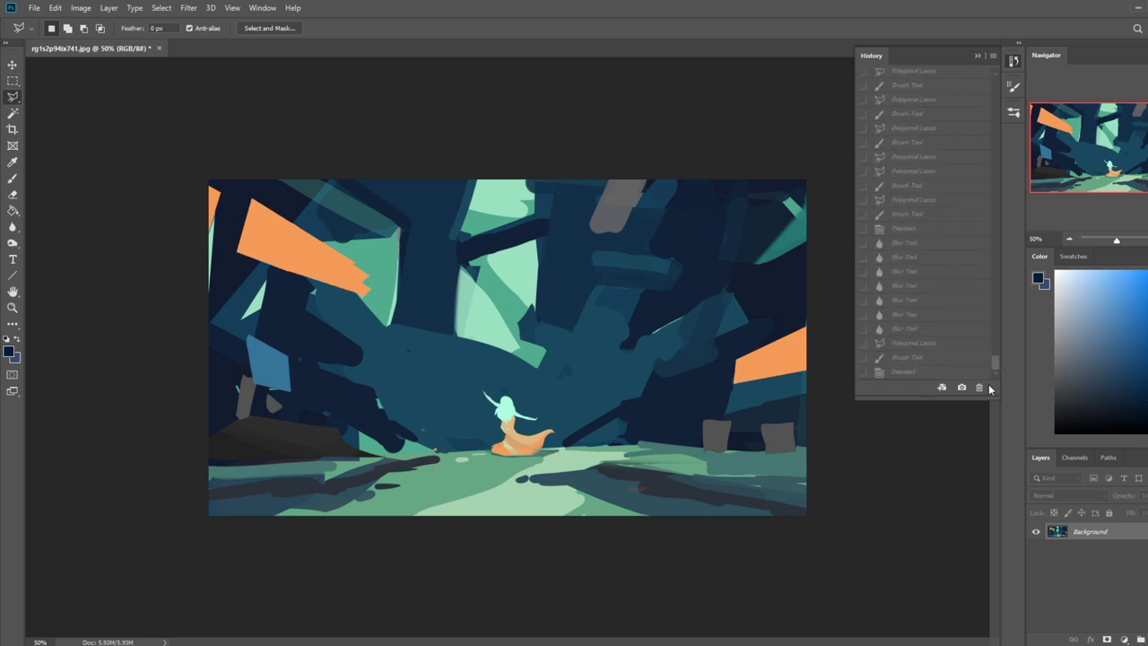
left_click(910, 378)
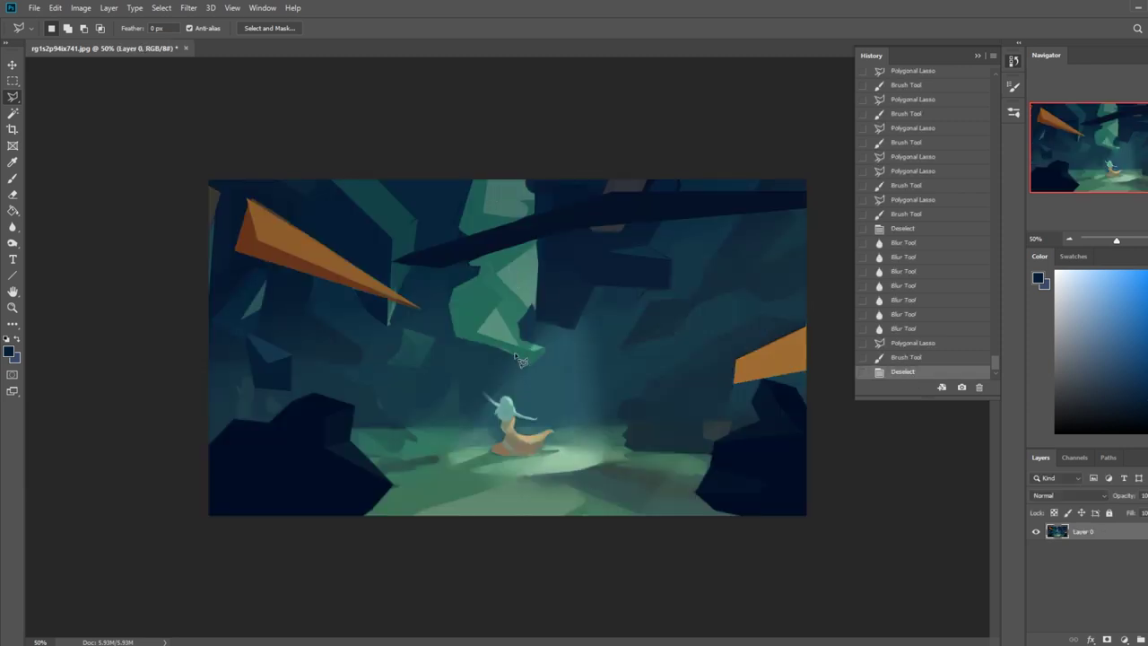
left_click(977, 57)
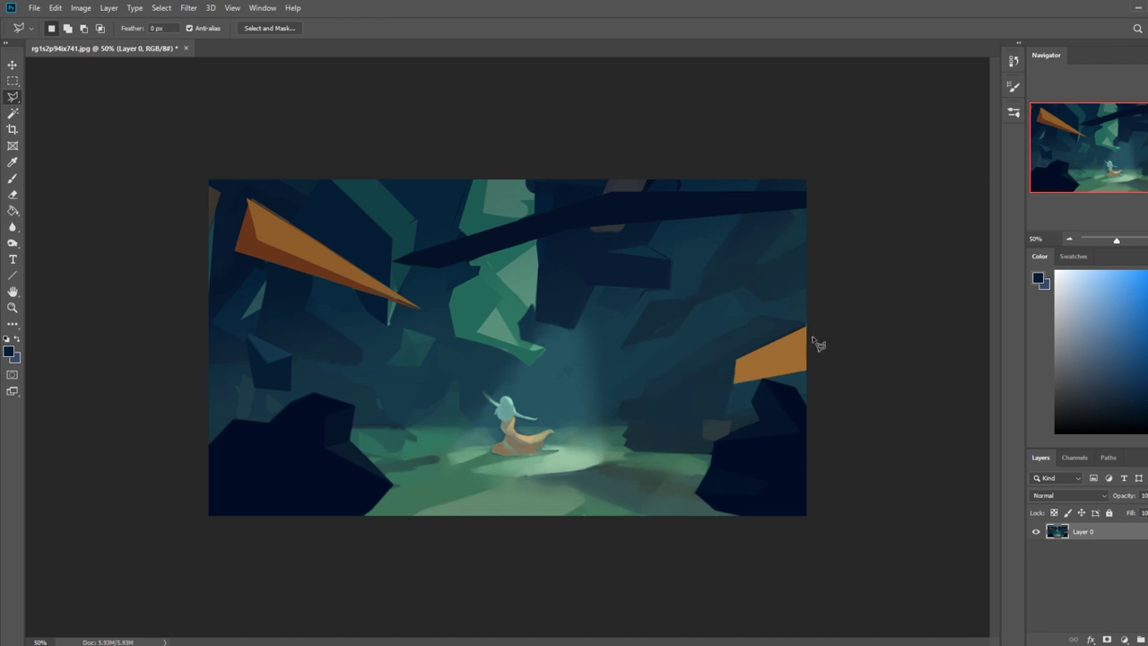
Select a painting area by colour, then choose a spatter brush preset and sample a teal
left_click(17, 112)
left_click(443, 374)
key("b")
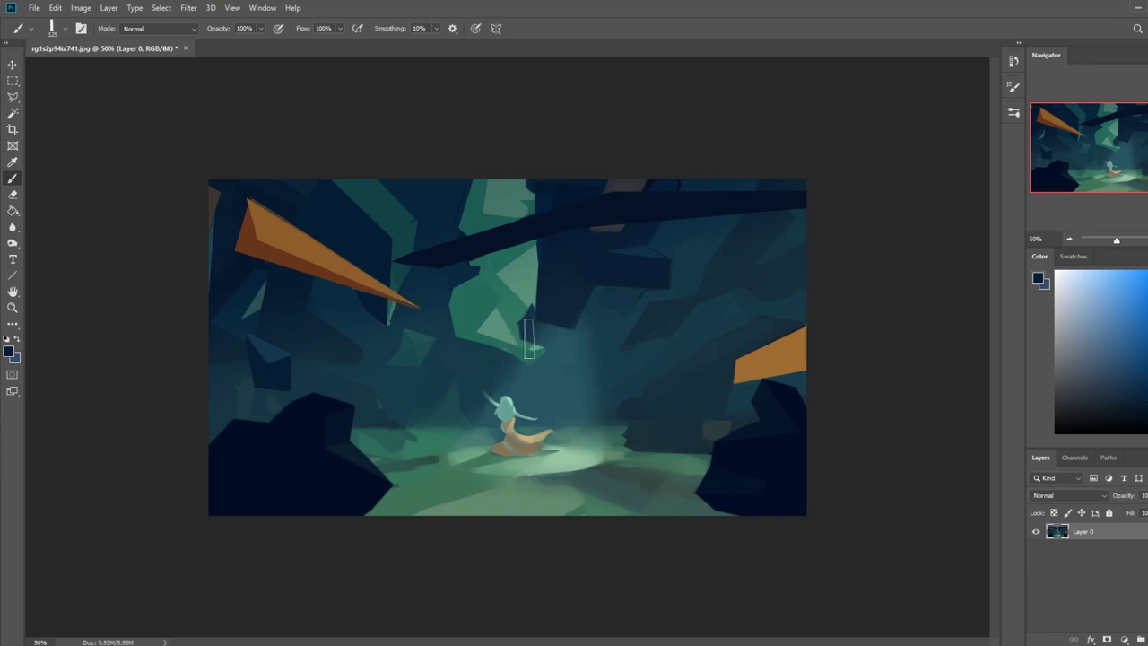
right_click(530, 367)
left_click(572, 402)
left_click(864, 215)
left_click(446, 437, "alt")
Enlarge the brush to about 300 px at 29% opacity, sample a blue, and open Hue/Saturation
key("bracketright")
key("bracketright")
key("bracketright")
key("bracketright")
key("bracketright")
key("bracketright")
key("bracketright")
key("bracketright")
key("bracketright")
key("bracketright")
key("bracketright")
key("bracketright")
key("bracketright")
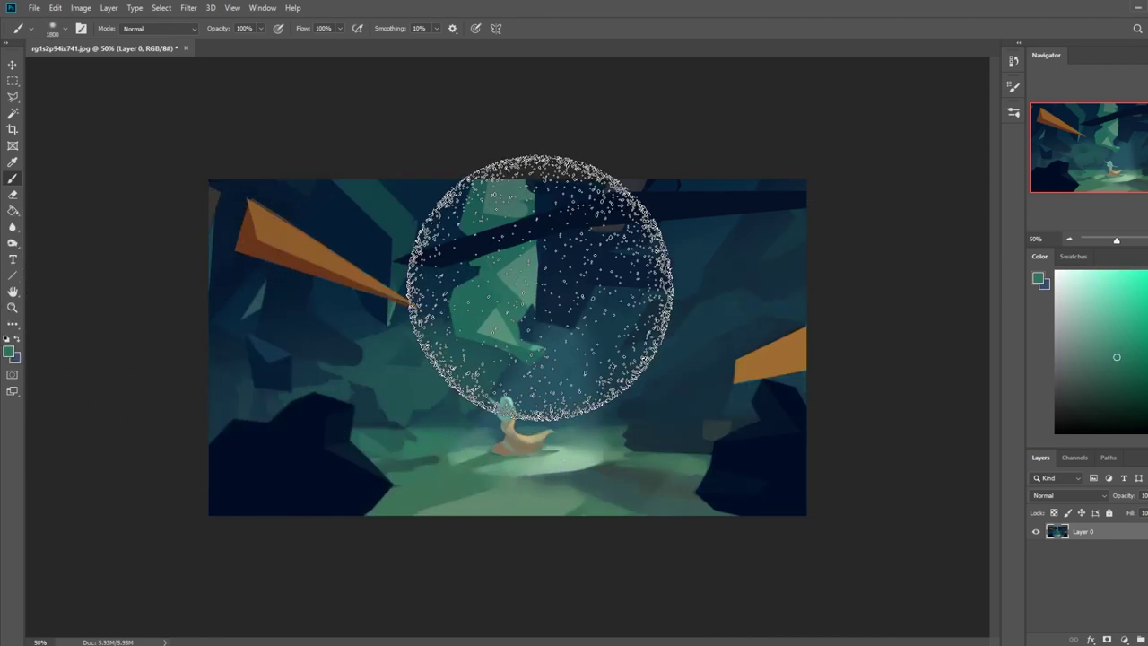
left_click(261, 28)
left_click_drag(269, 42, 220, 42)
left_click(328, 66)
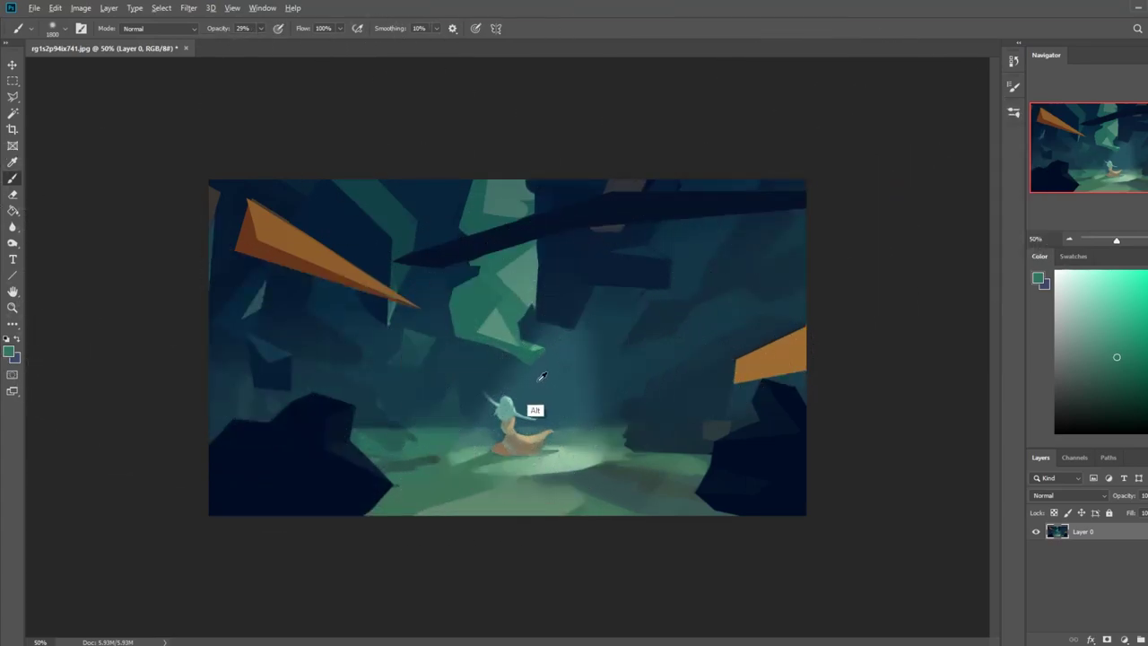
left_click(542, 376, "alt")
key("ctrl+u")
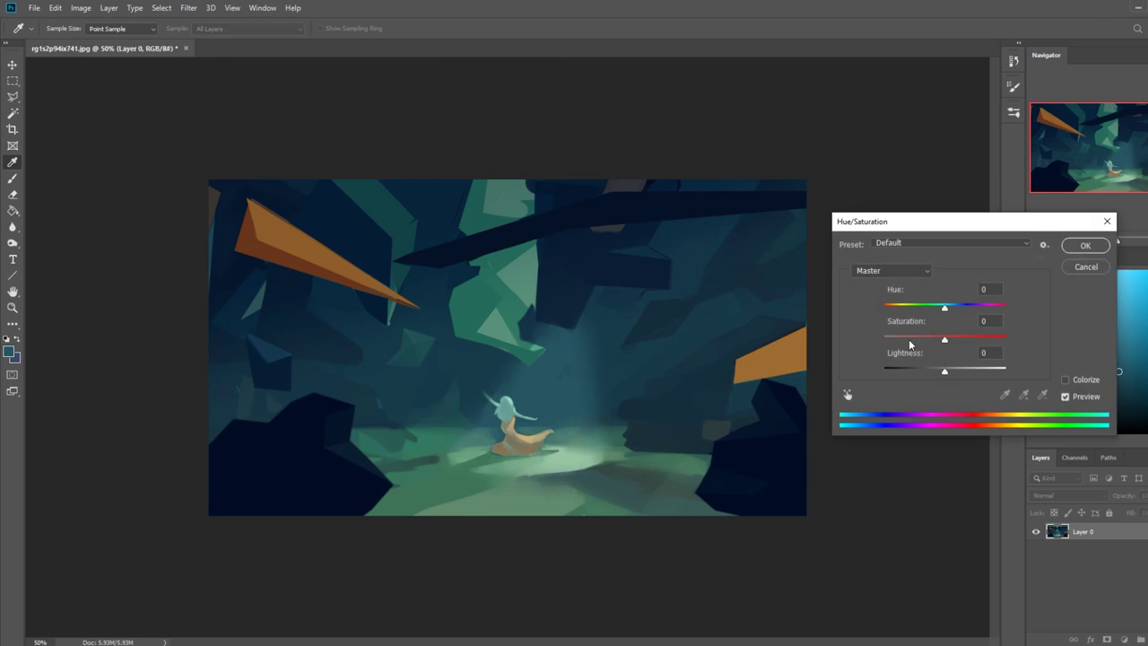
Raise Lightness and Saturation slightly in Hue/Saturation and apply it
mouse_move(947, 375)
left_mouse_down()
mouse_move(962, 375)
mouse_move(952, 377)
left_mouse_up()
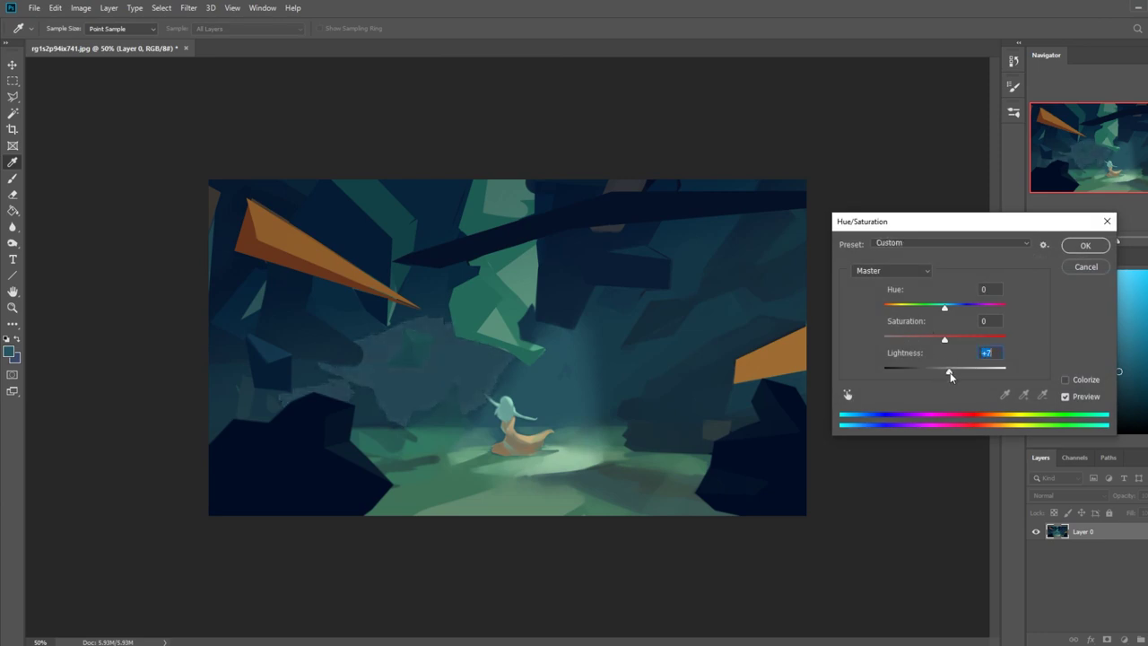
left_click_drag(946, 343, 959, 342)
left_click(1086, 246)
Lasso an area of the cave and set its Saturation to +35 and Lightness to -24
key("b")
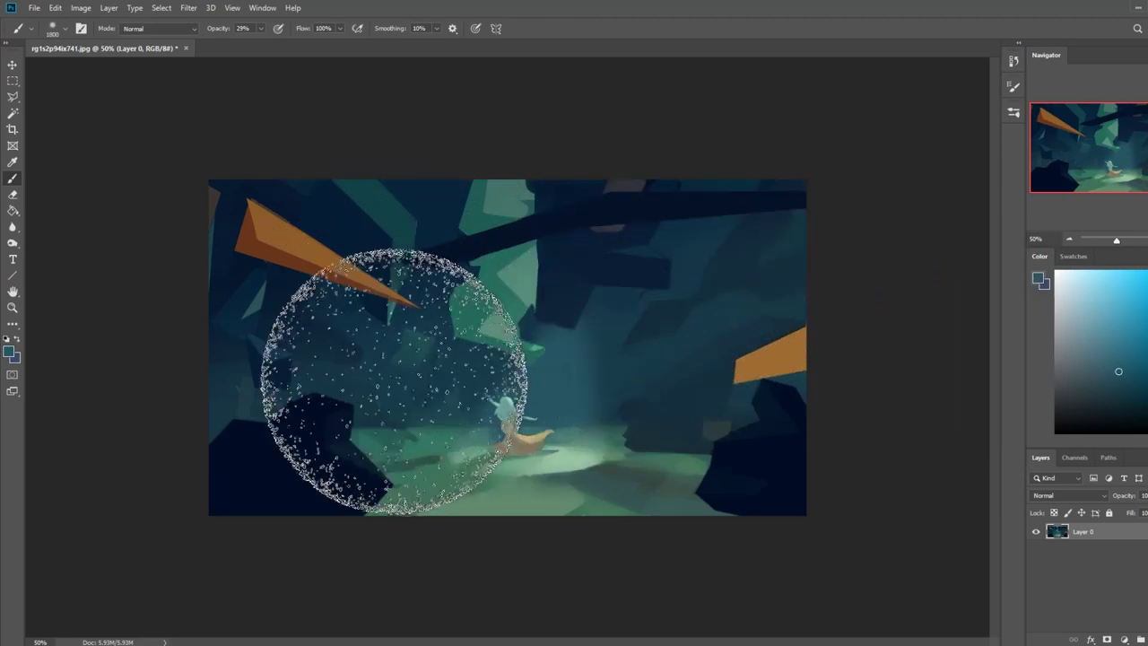
left_click(9, 96)
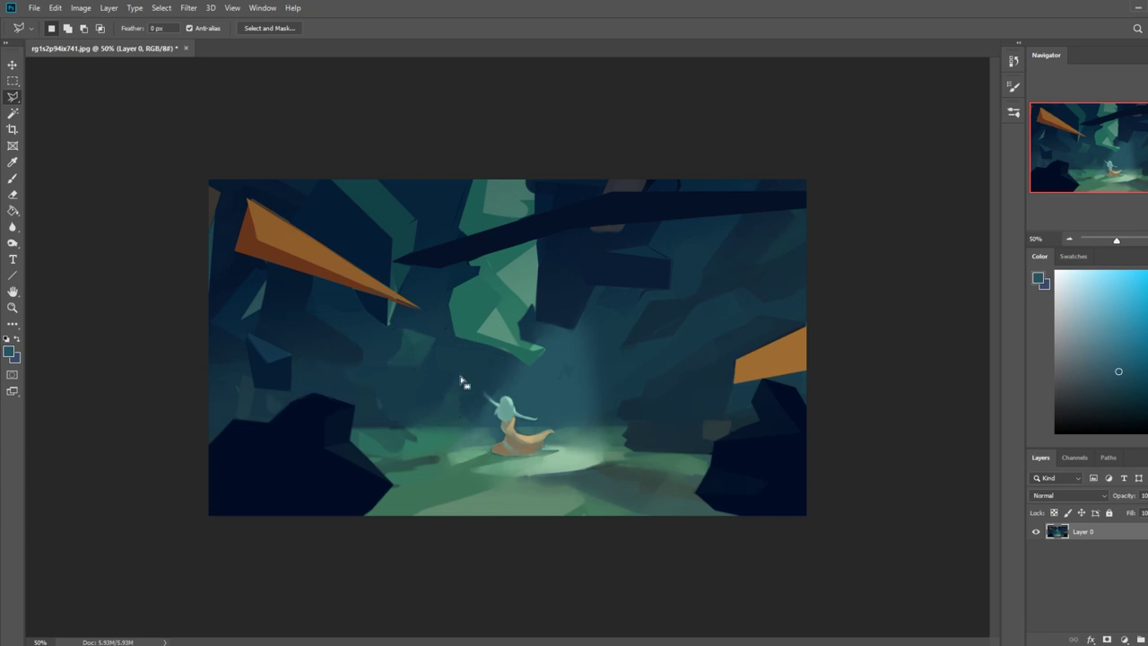
mouse_move(472, 421)
left_mouse_down()
mouse_move(454, 378)
mouse_move(448, 399)
mouse_move(413, 409)
mouse_move(406, 430)
mouse_move(474, 421)
left_mouse_up()
key("ctrl+u")
left_click_drag(945, 370, 964, 342)
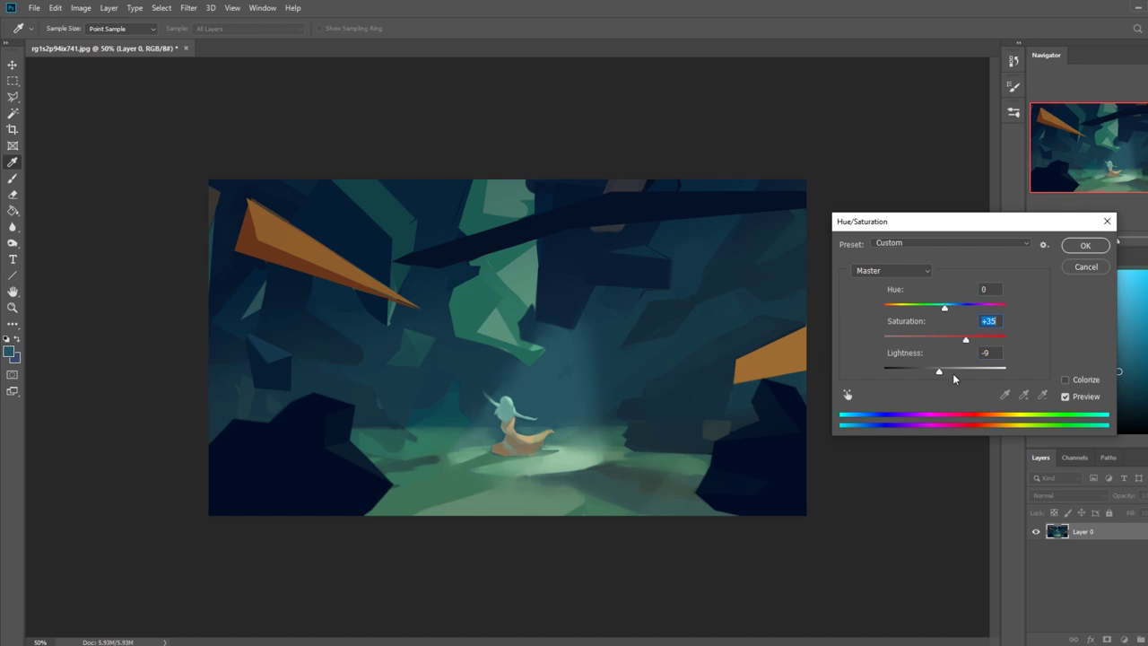
left_click_drag(939, 372, 930, 375)
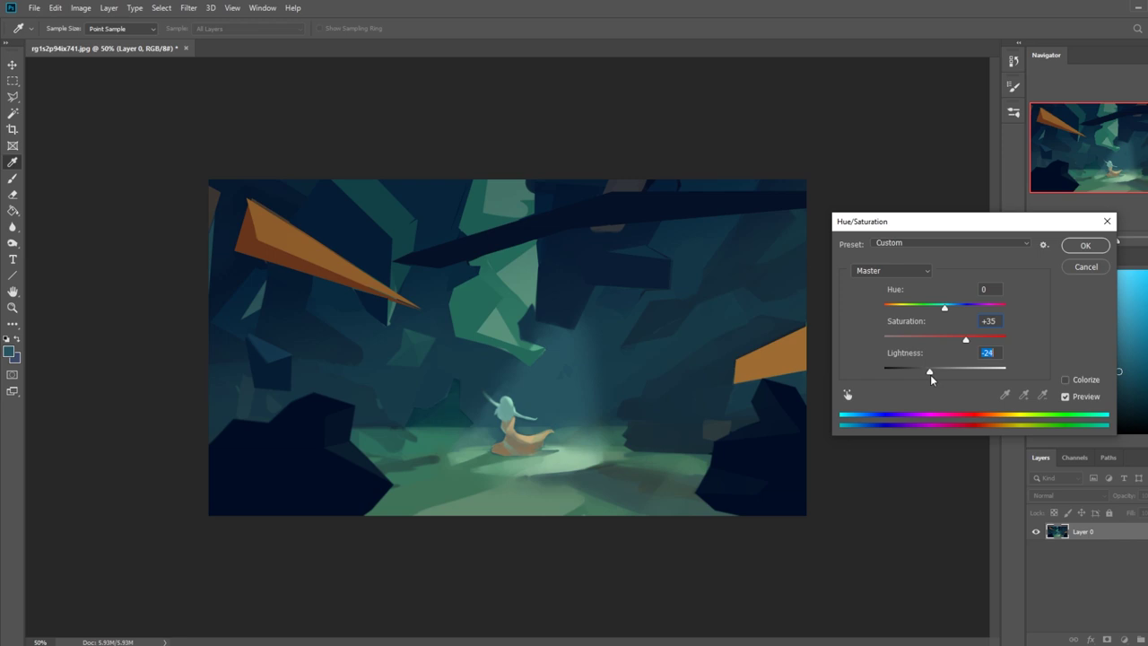
left_click(1097, 249)
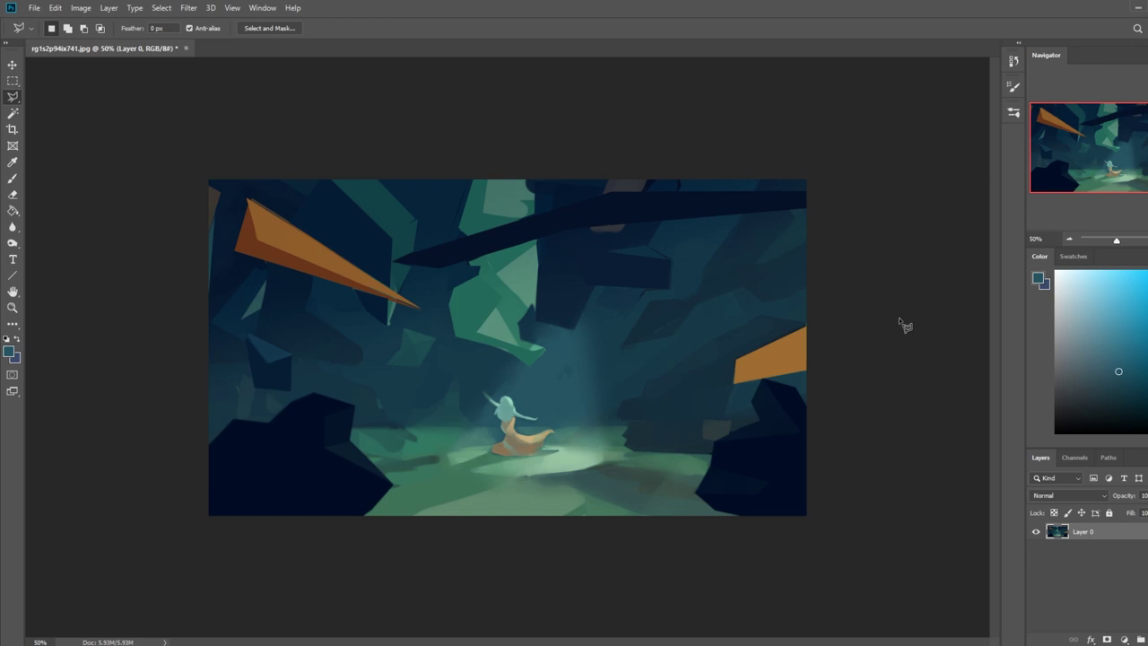
left_click(372, 389)
Draw a polygonal selection around the rock and ground left of the figure
left_click(393, 421)
left_click(418, 438)
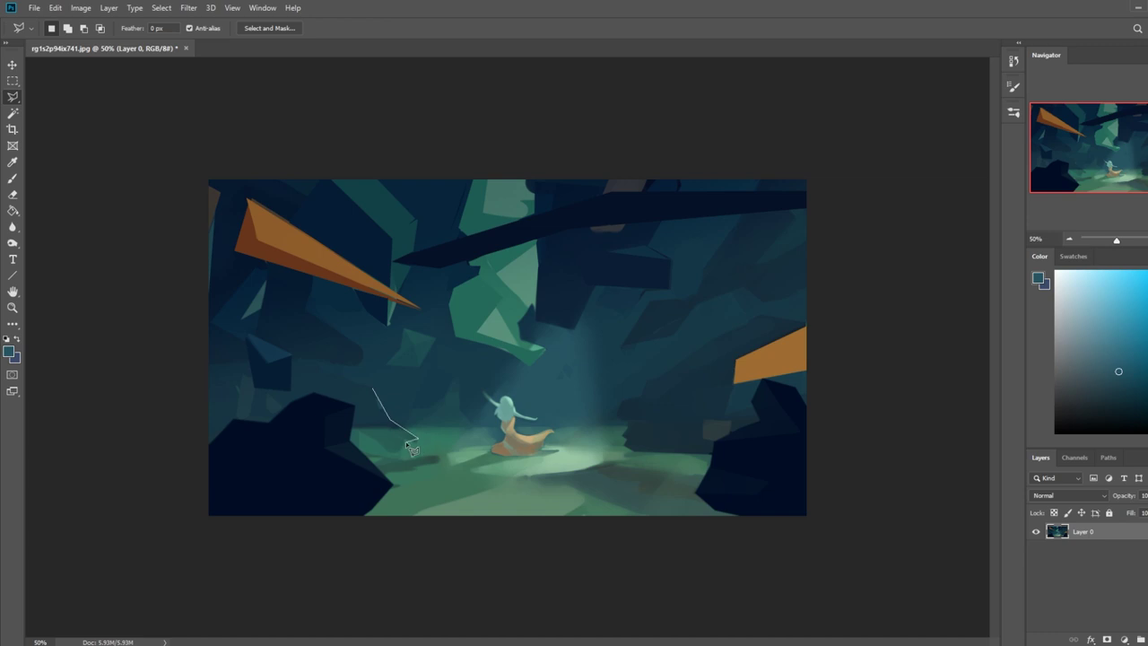
left_click(352, 437)
left_click(352, 409)
left_click(373, 390)
Sample a dark colour and paint the lower-left rock and ground at 100% brush opacity
key("b")
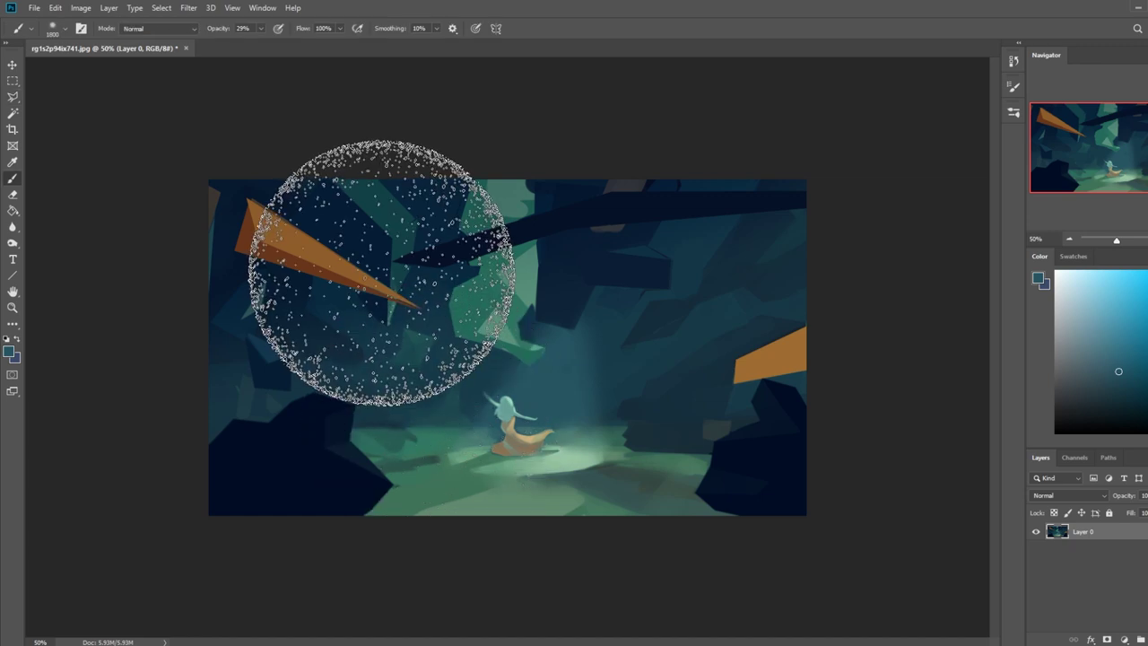
left_click(379, 432, "alt")
left_click(260, 27)
left_click_drag(257, 43, 355, 52)
left_click_drag(352, 415, 336, 427)
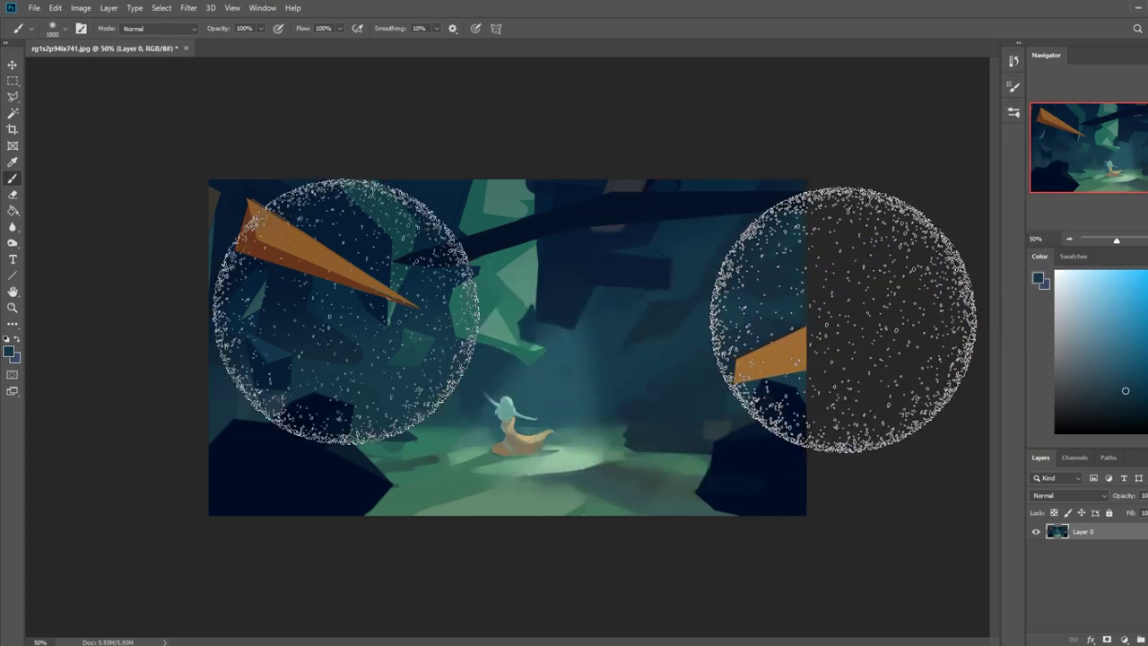
Make a thin polygonal selection along the ground strip beside the rock
left_click(13, 96)
left_click(417, 440)
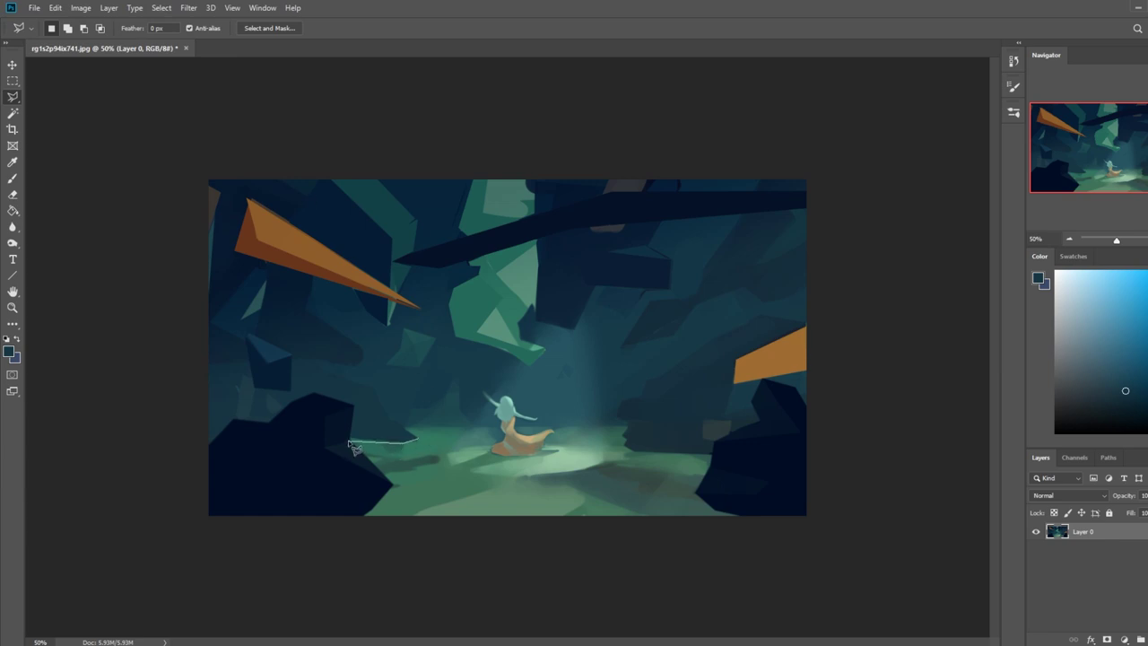
left_click(351, 439)
left_click(418, 441)
key("b")
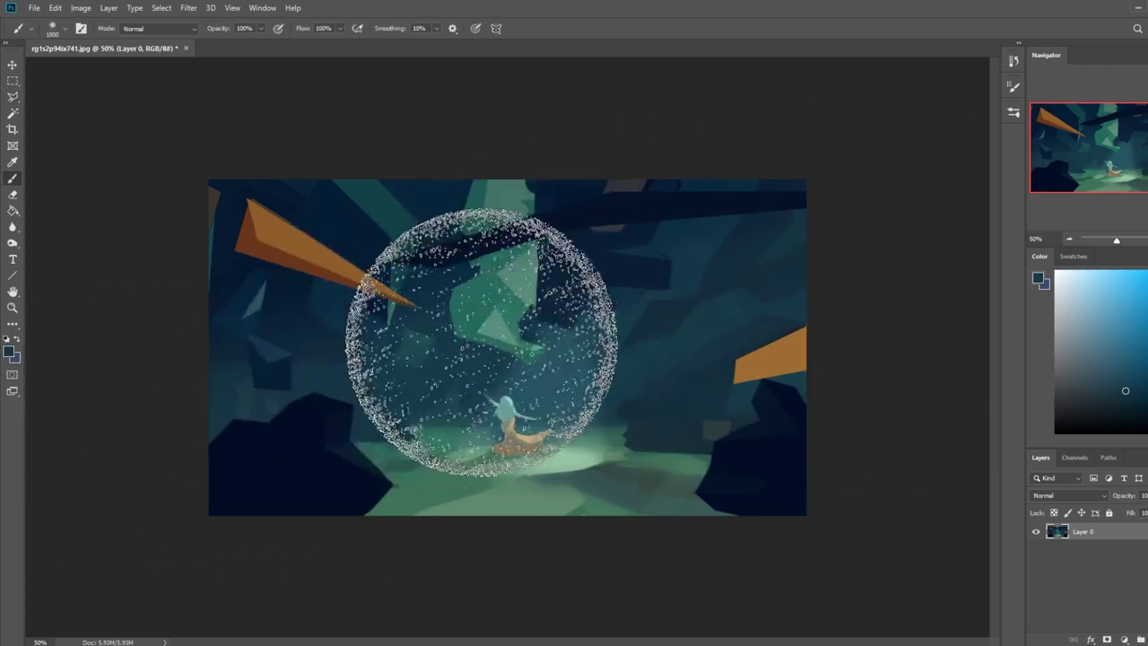
Invert the thin selection, then deselect to clear it
key("m")
right_click(450, 373)
left_click(484, 387)
right_click(280, 294)
left_click(305, 300)
left_click(12, 226)
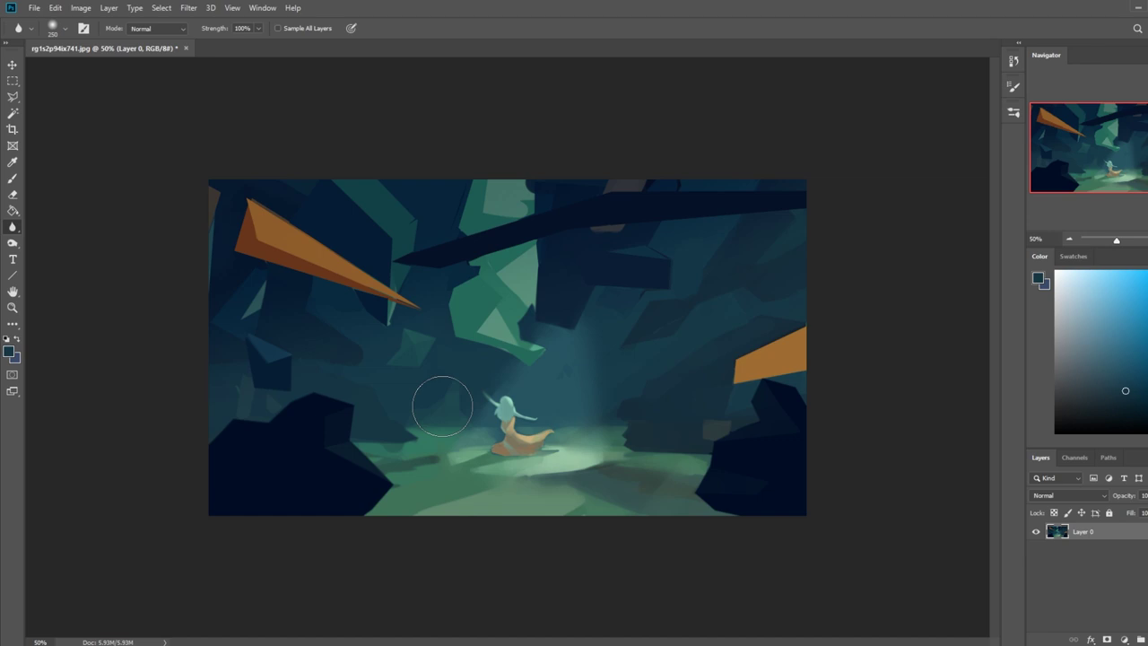
left_click(13, 96)
scroll(539, 453, "up", 3)
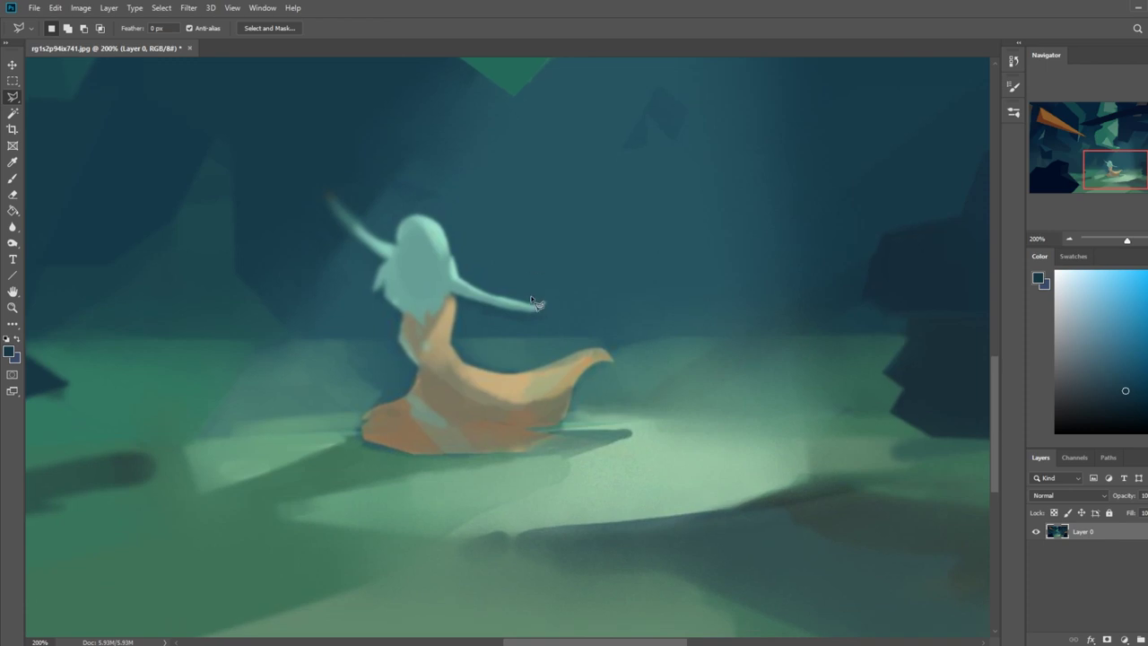
mouse_move(542, 309)
left_mouse_down()
mouse_move(455, 281)
mouse_move(408, 218)
mouse_move(394, 258)
mouse_move(327, 203)
mouse_move(345, 235)
mouse_move(388, 260)
mouse_move(373, 293)
mouse_move(387, 285)
mouse_move(405, 316)
mouse_move(397, 344)
mouse_move(420, 369)
mouse_move(416, 391)
mouse_move(370, 413)
mouse_move(368, 440)
mouse_move(453, 461)
mouse_move(420, 456)
mouse_move(520, 456)
mouse_move(547, 436)
mouse_move(576, 386)
mouse_move(525, 408)
mouse_move(413, 384)
mouse_move(466, 388)
mouse_move(460, 370)
mouse_move(429, 359)
mouse_move(453, 298)
mouse_move(538, 316)
left_mouse_up()
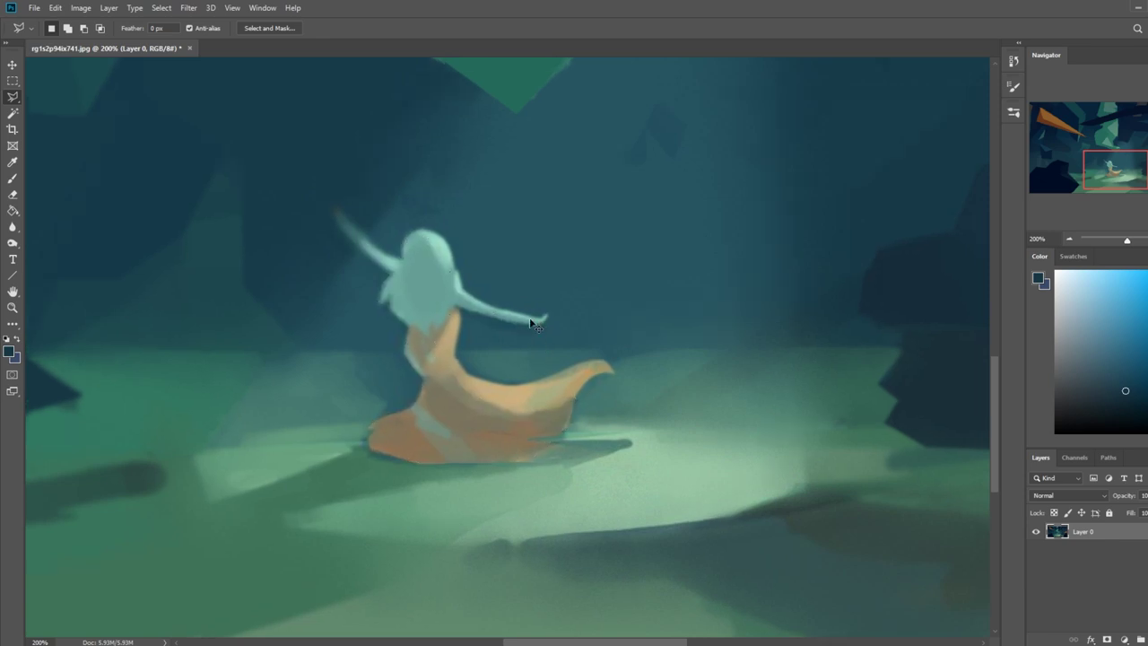
key("ctrl+minus")
key("ctrl+minus")
key("ctrl+minus")
key("b")
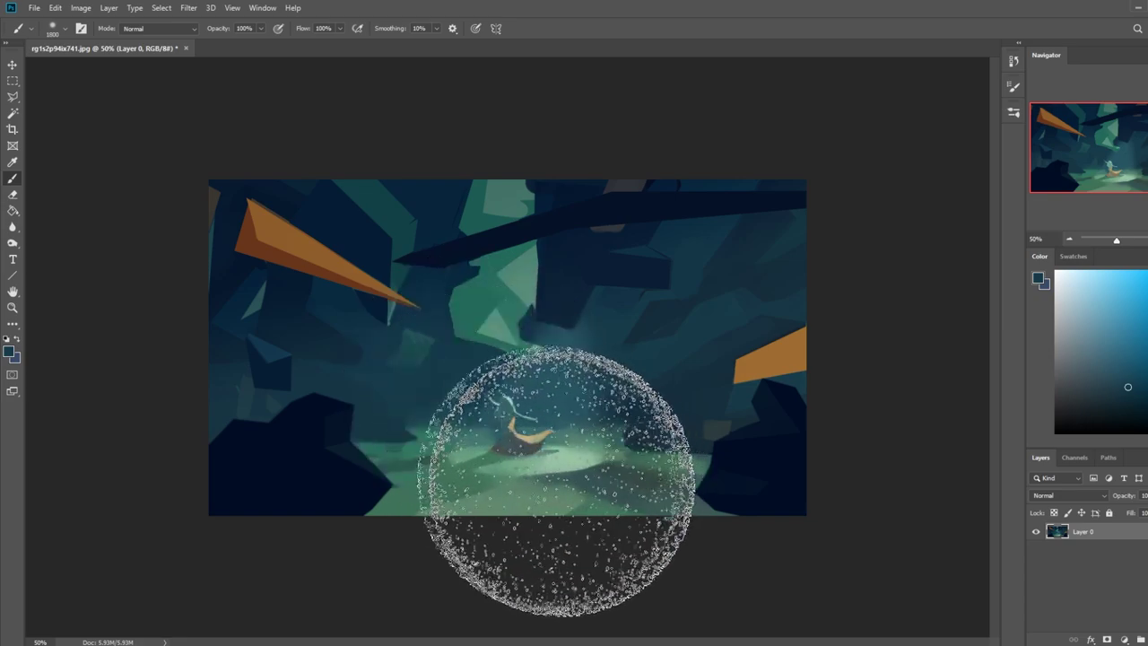
Lower brush opacity to 51% and pick the 82 px bristle brush tip
left_click_drag(262, 28, 237, 42)
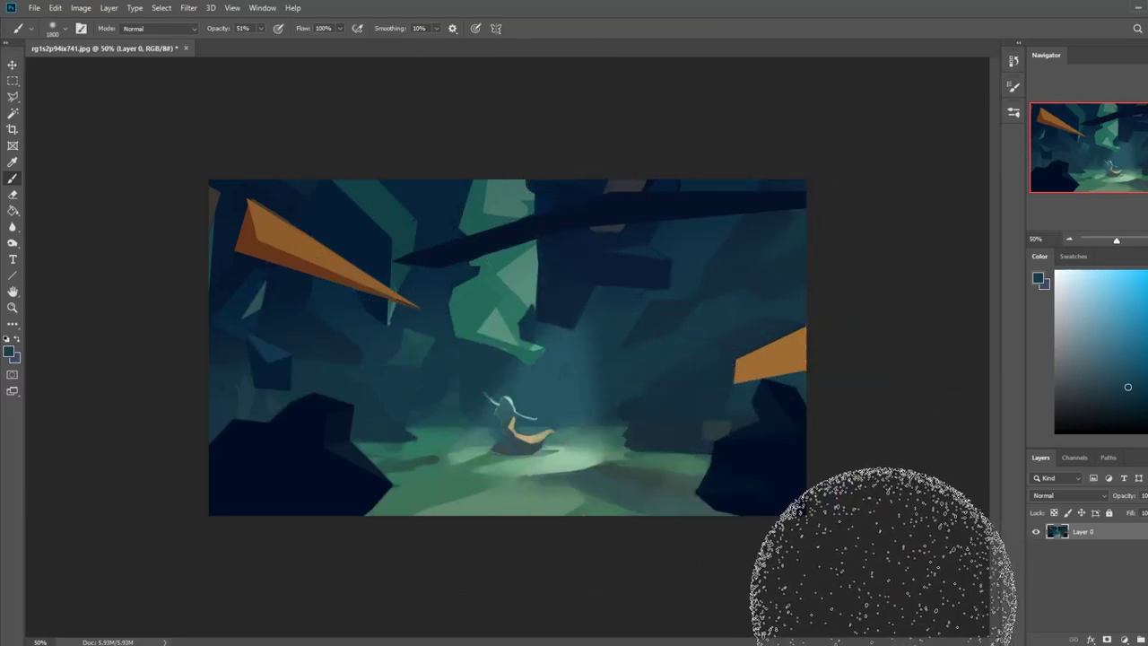
right_click(525, 398)
key("Escape")
right_click(607, 396)
left_click(696, 521)
Sample teal and light green, set opacity to 100% with a smaller brush, and make the colour red
key("alt")
left_click(483, 432, "alt")
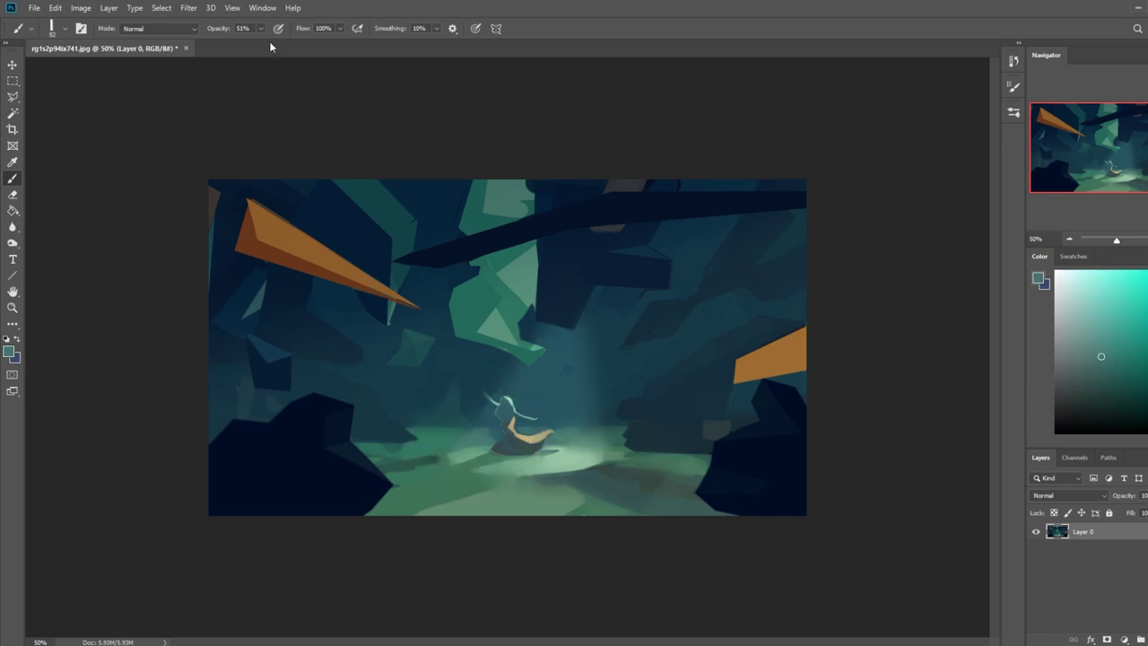
key("0")
key("[")
key("[")
key("[")
key("[")
left_click(486, 446, "alt")
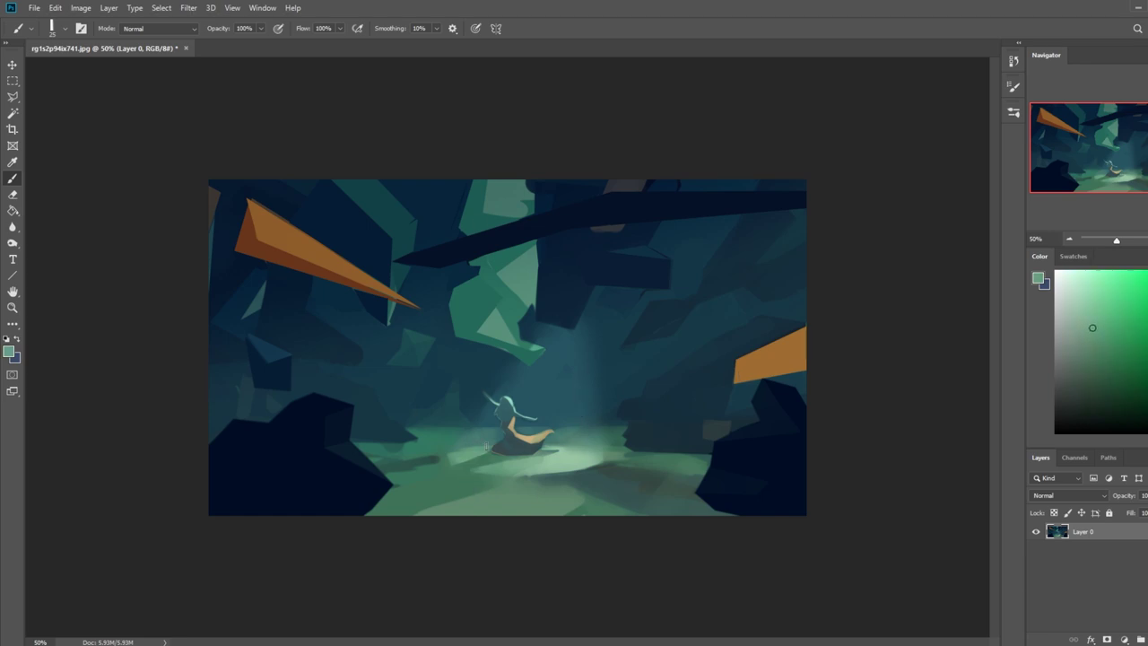
left_click(1137, 269)
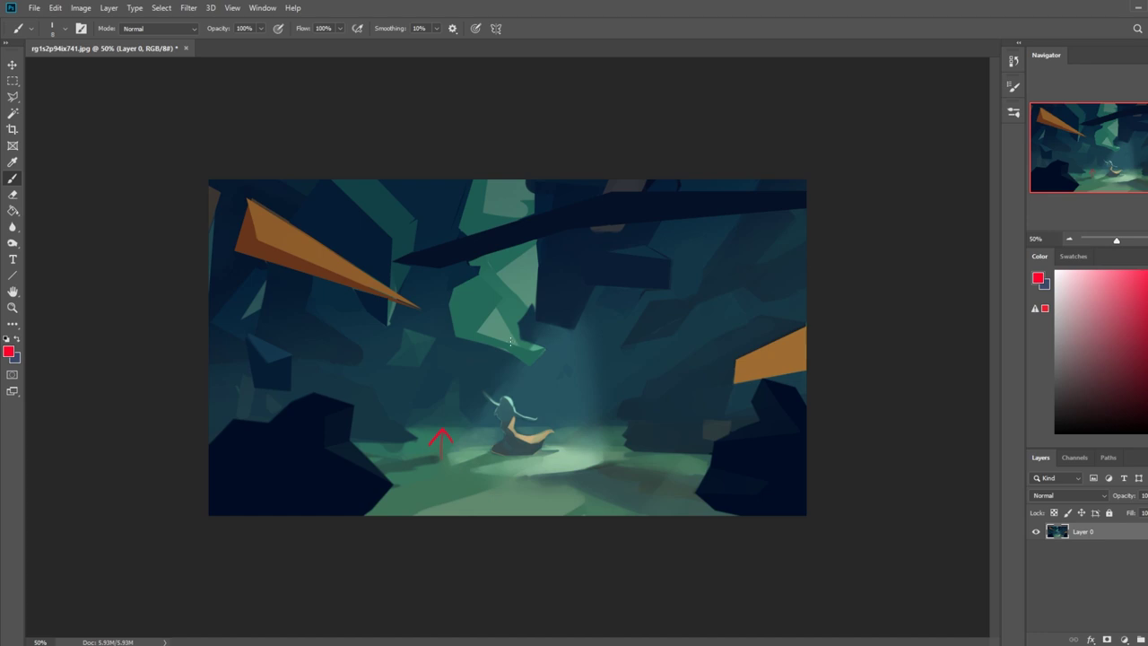
mouse_move(571, 287)
left_mouse_down()
mouse_move(438, 456)
mouse_move(610, 471)
left_mouse_up()
key("alt+Tab")
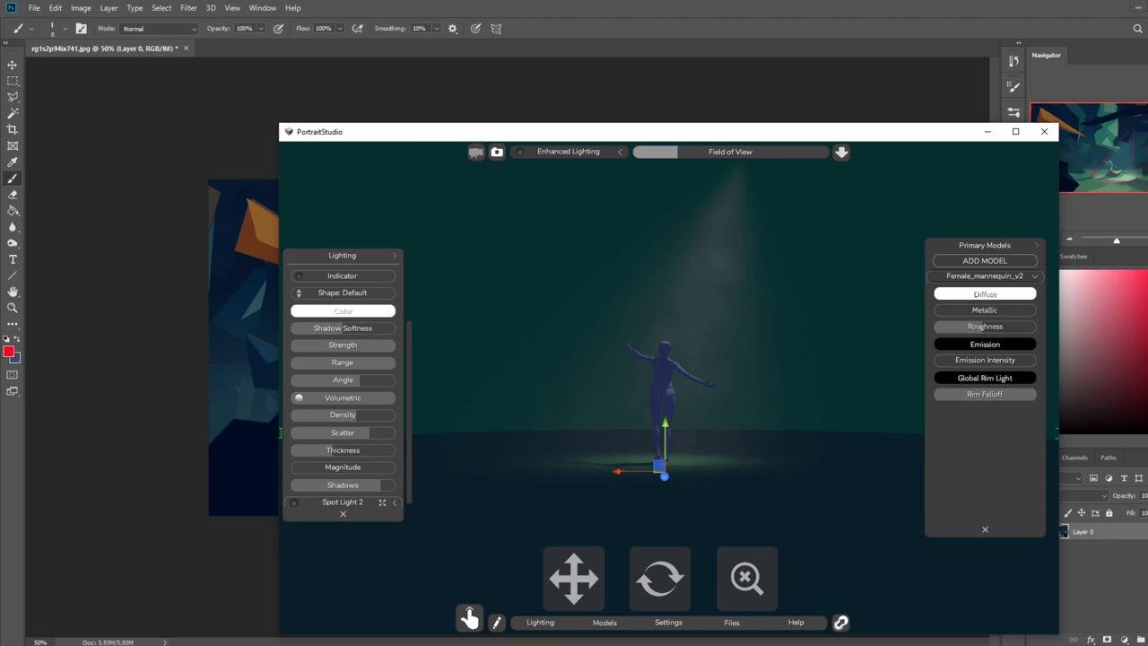
key("alt+Tab")
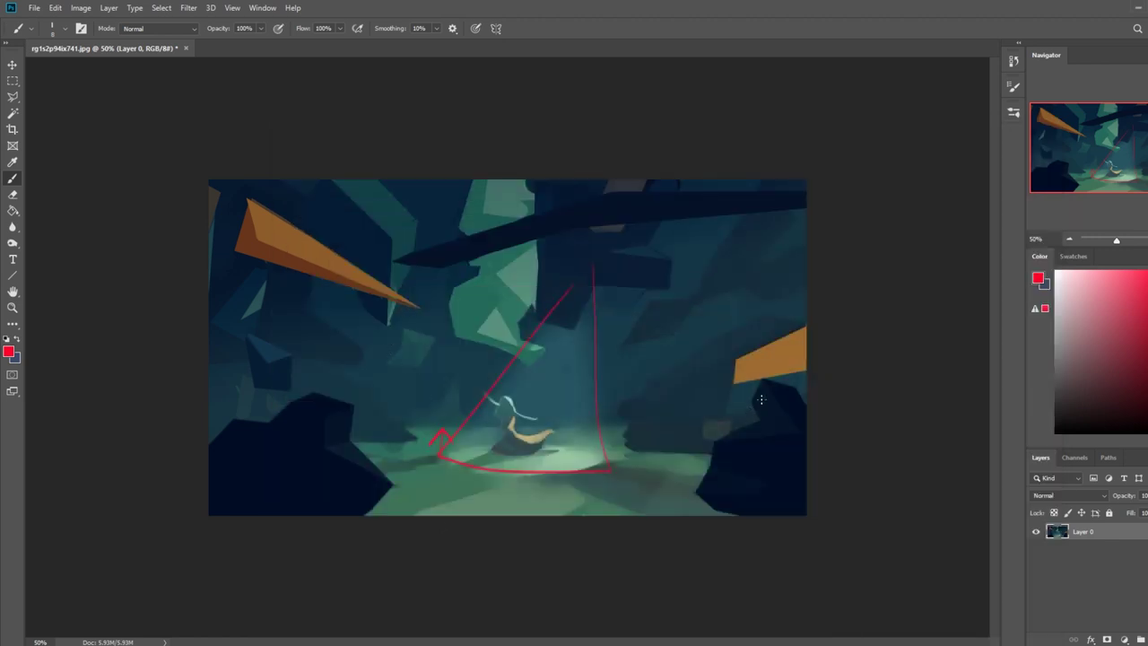
mouse_move(804, 400)
left_mouse_down()
mouse_move(754, 393)
mouse_move(679, 508)
left_mouse_up()
key("ctrl+z")
left_click_drag(342, 487, 394, 502)
left_click_drag(437, 335, 431, 328)
key("ctrl+z")
left_click_drag(627, 224, 664, 287)
key("ctrl+z")
mouse_move(516, 242)
left_mouse_down()
mouse_move(524, 282)
mouse_move(534, 278)
left_mouse_up()
mouse_move(306, 454)
left_mouse_down()
mouse_move(332, 446)
mouse_move(320, 438)
left_mouse_up()
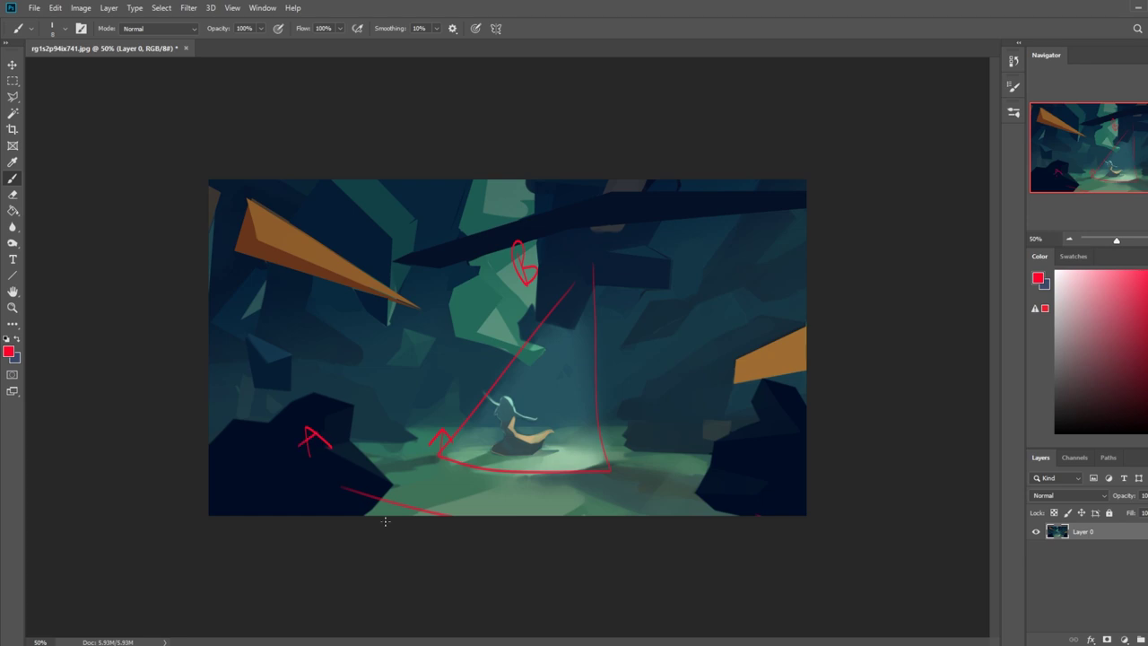
key("ctrl+z")
key("ctrl+z")
key("ctrl+z")
key("ctrl+z")
key("ctrl+z")
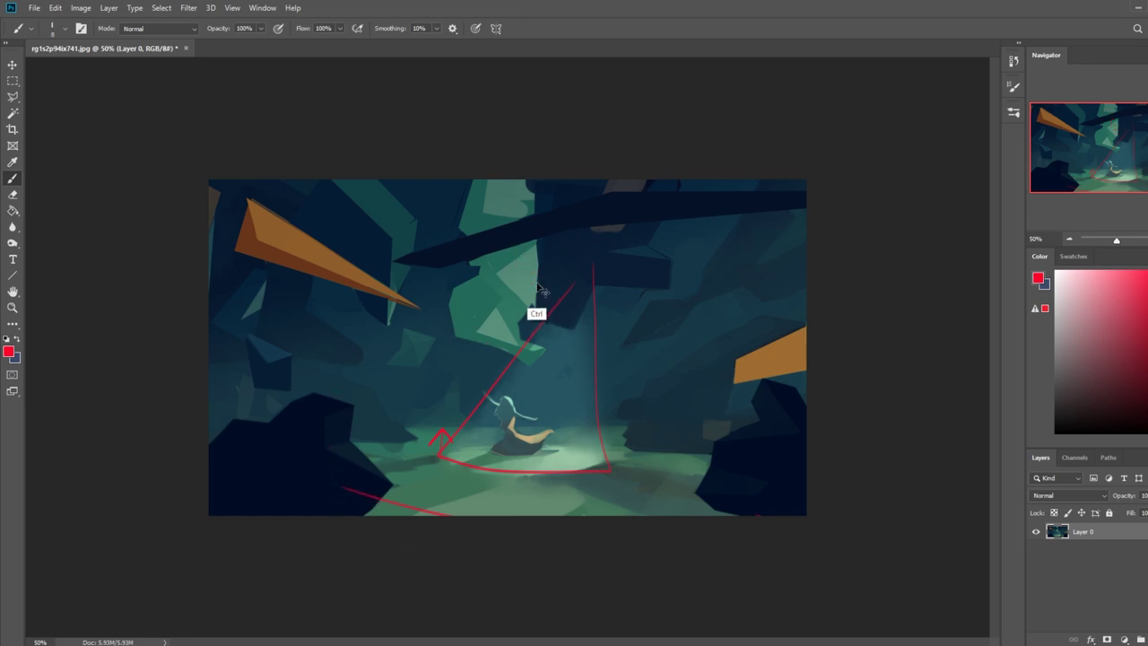
key("ctrl+z")
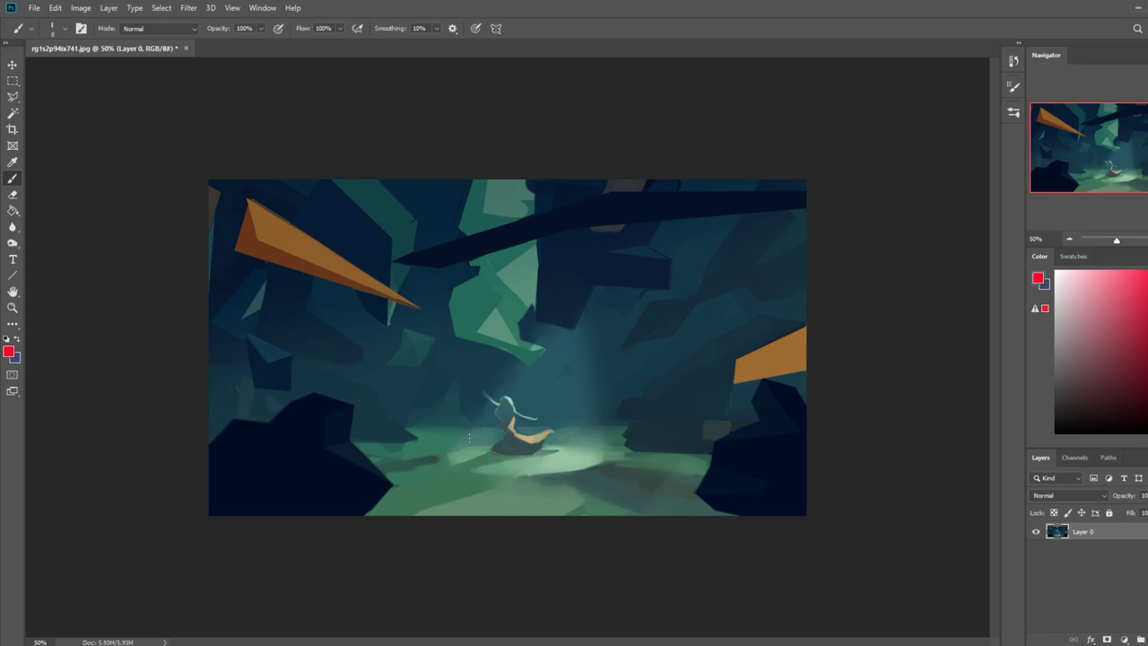
Undo the red arrow stroke with Ctrl+Z
key("ctrl+z")
Lasso the seated figure, copy it to a hidden Layer 1, and make Layer 0 active
key("l")
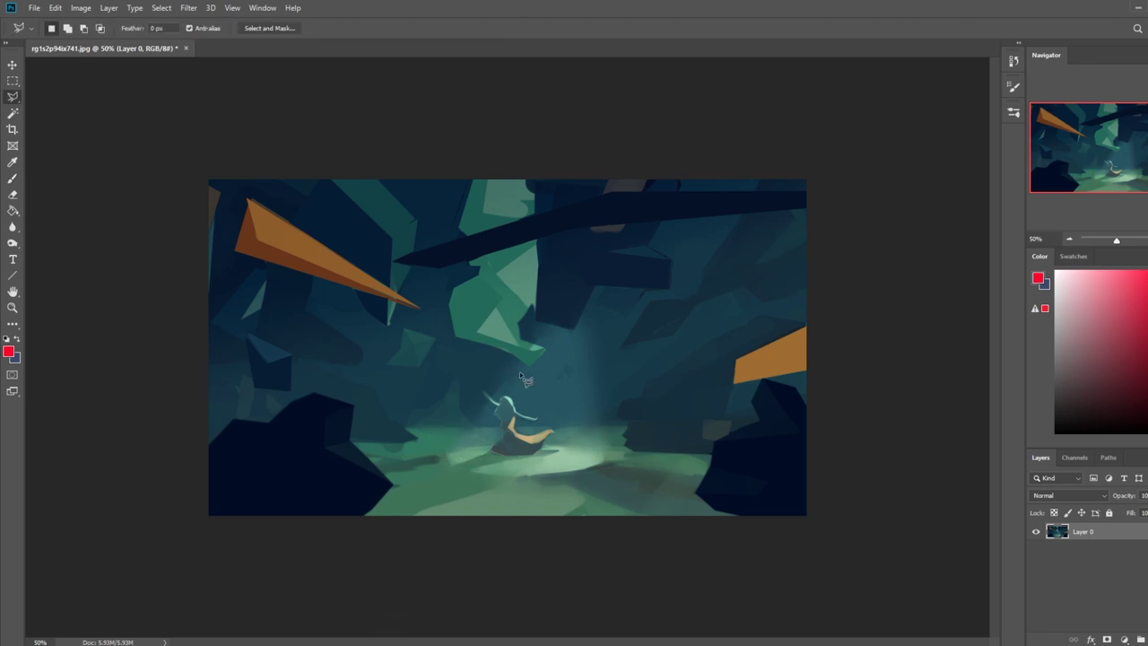
right_click(14, 104)
left_click(43, 100)
mouse_move(531, 395)
left_mouse_down()
mouse_move(479, 405)
mouse_move(482, 448)
mouse_move(531, 470)
mouse_move(565, 454)
mouse_move(534, 392)
left_mouse_up()
key("ctrl+j")
key("v")
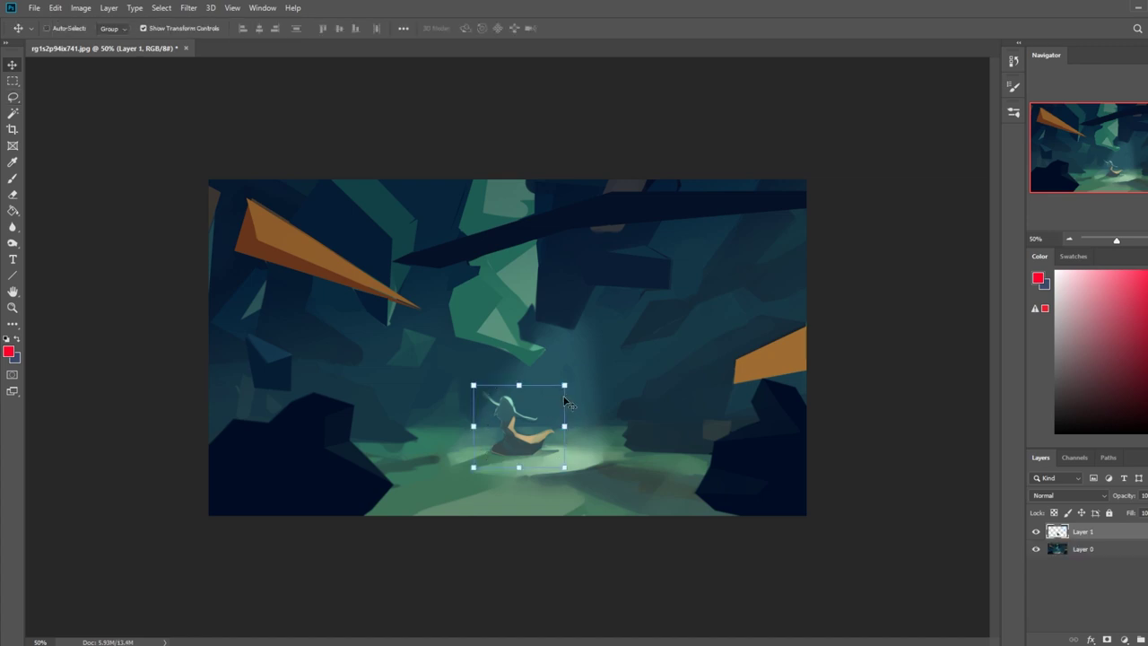
left_click(1037, 532)
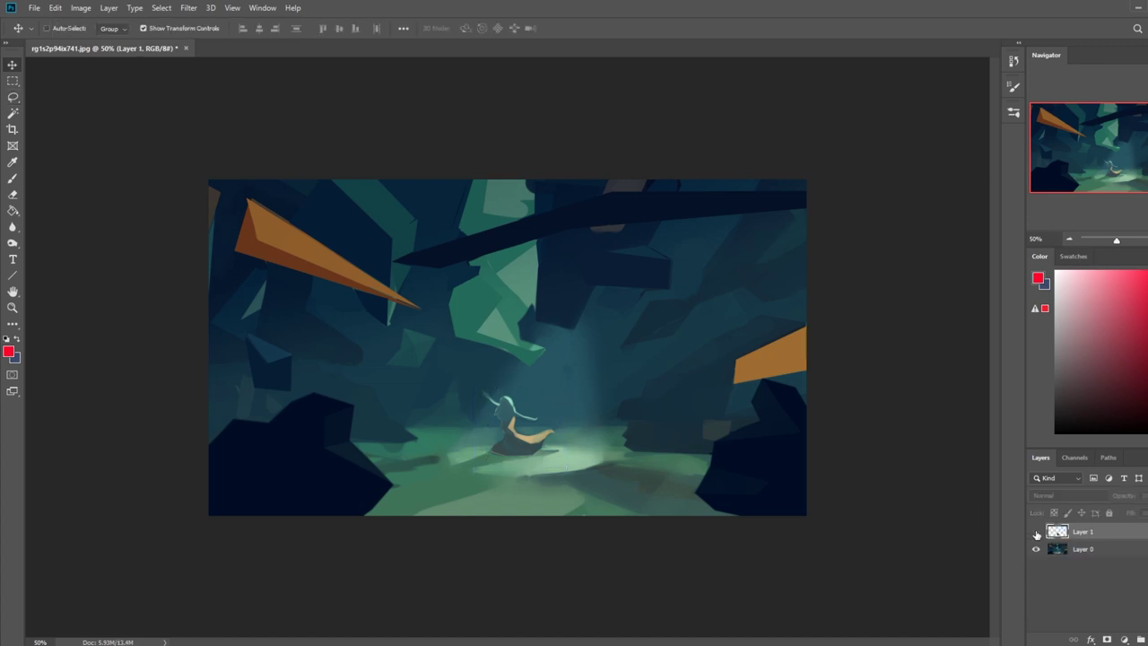
left_click(1087, 550)
On Layer 0, paint over the figure's orange tail and white swoosh using sampled pale green and dark teal
key("b")
right_click(492, 404)
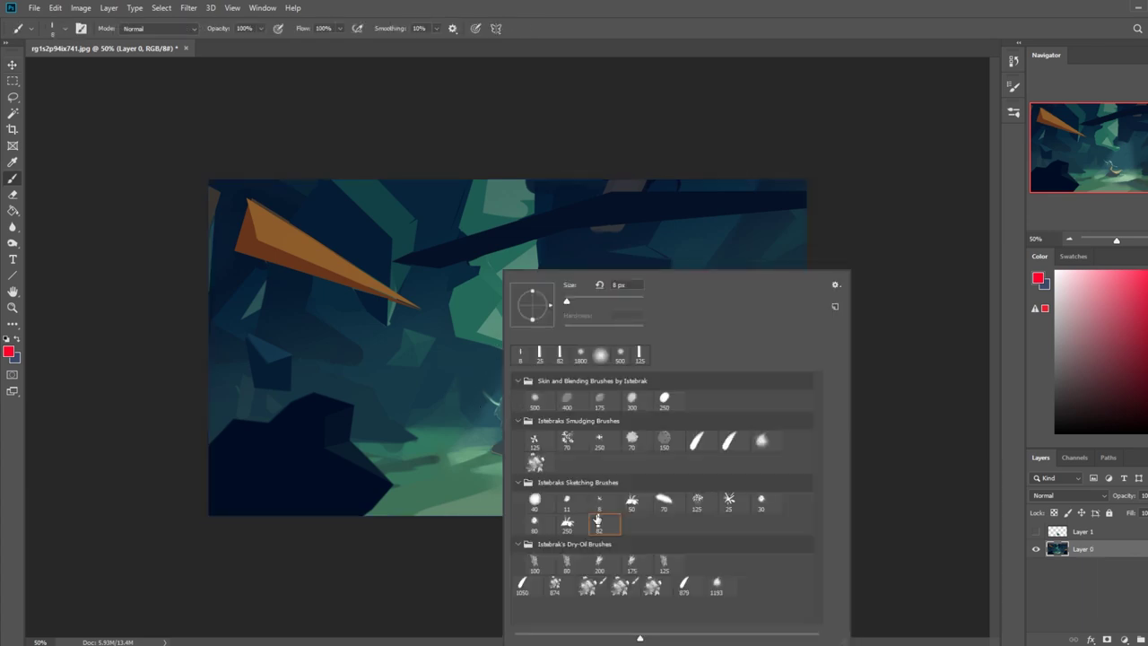
double_click(613, 512)
key("alt")
left_click(558, 453, "alt")
mouse_move(557, 454)
left_mouse_down()
mouse_move(484, 458)
mouse_move(550, 464)
left_mouse_up()
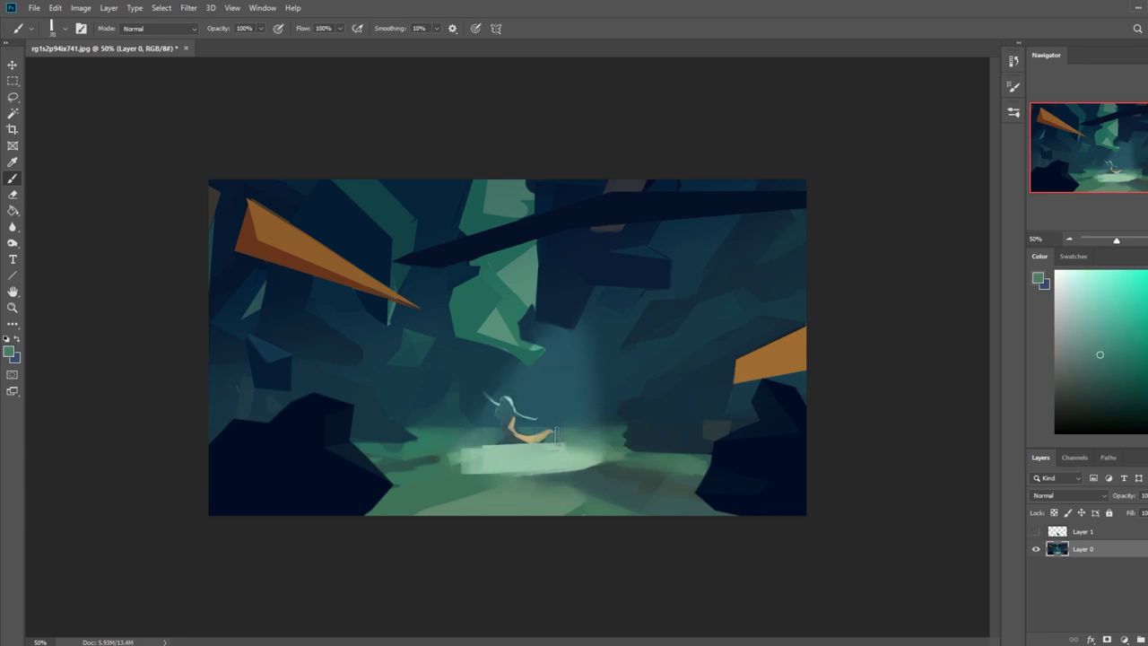
left_click_drag(562, 434, 483, 437)
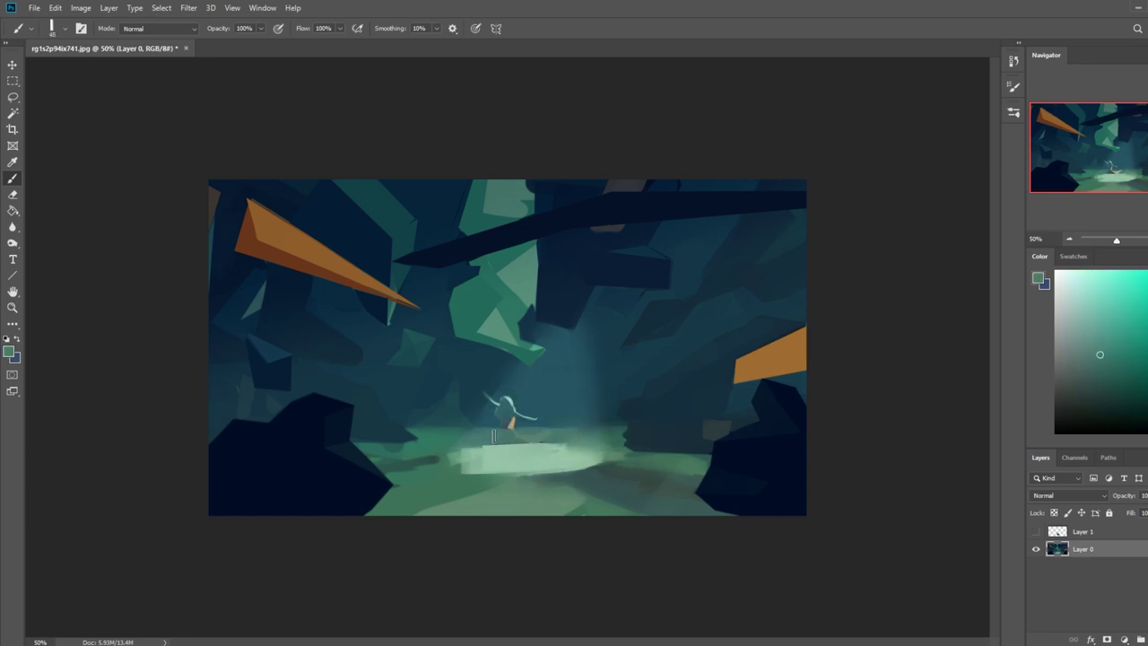
left_click(554, 414, "alt")
mouse_move(549, 414)
left_mouse_down()
mouse_move(500, 417)
mouse_move(510, 393)
mouse_move(493, 405)
mouse_move(504, 420)
left_mouse_up()
left_click(481, 387, "alt")
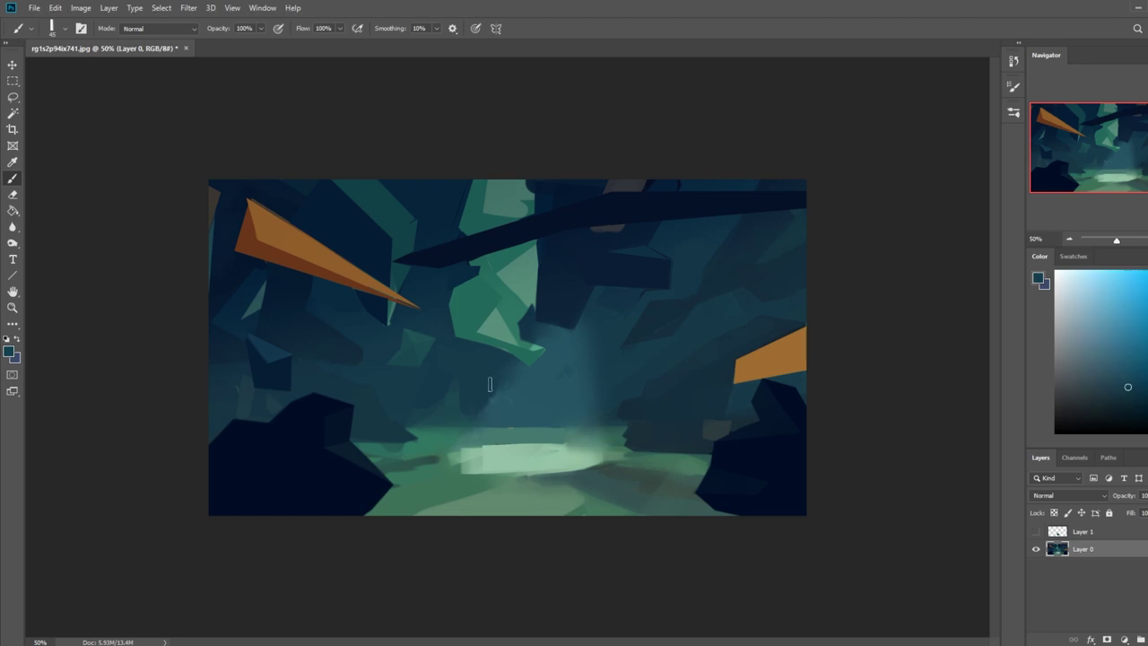
left_click(539, 392, "alt")
Show Layer 1 and scale the figure to about 49%, placing it on the lit ground patch
left_click(1037, 531)
left_click(1081, 531)
key("v")
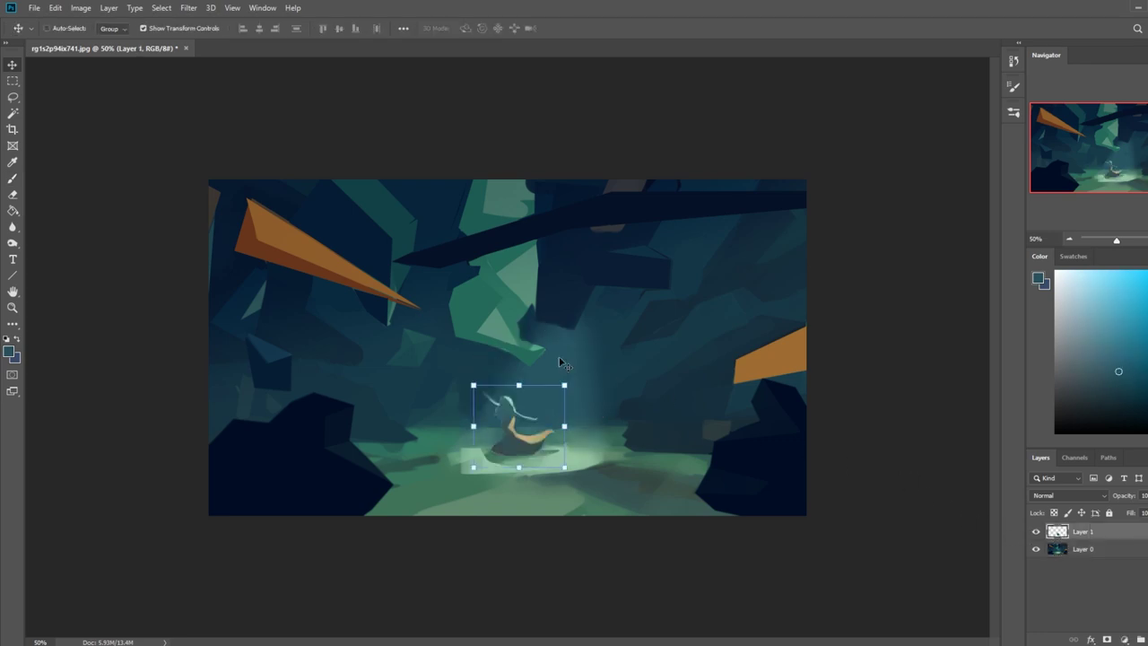
left_click_drag(568, 386, 519, 418)
key("Escape")
mouse_move(498, 459)
left_mouse_down()
mouse_move(510, 443)
mouse_move(519, 456)
left_mouse_up()
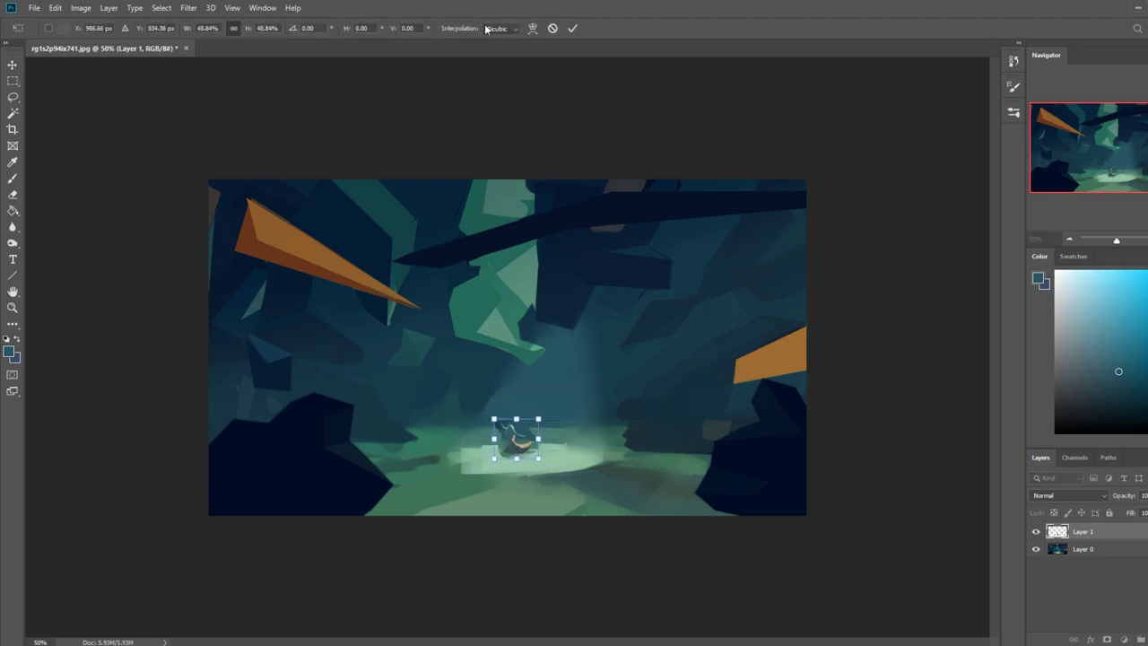
left_click(572, 28)
Zoom in closely on the small figure
key("z")
left_click_drag(466, 404, 591, 490)
key("e")
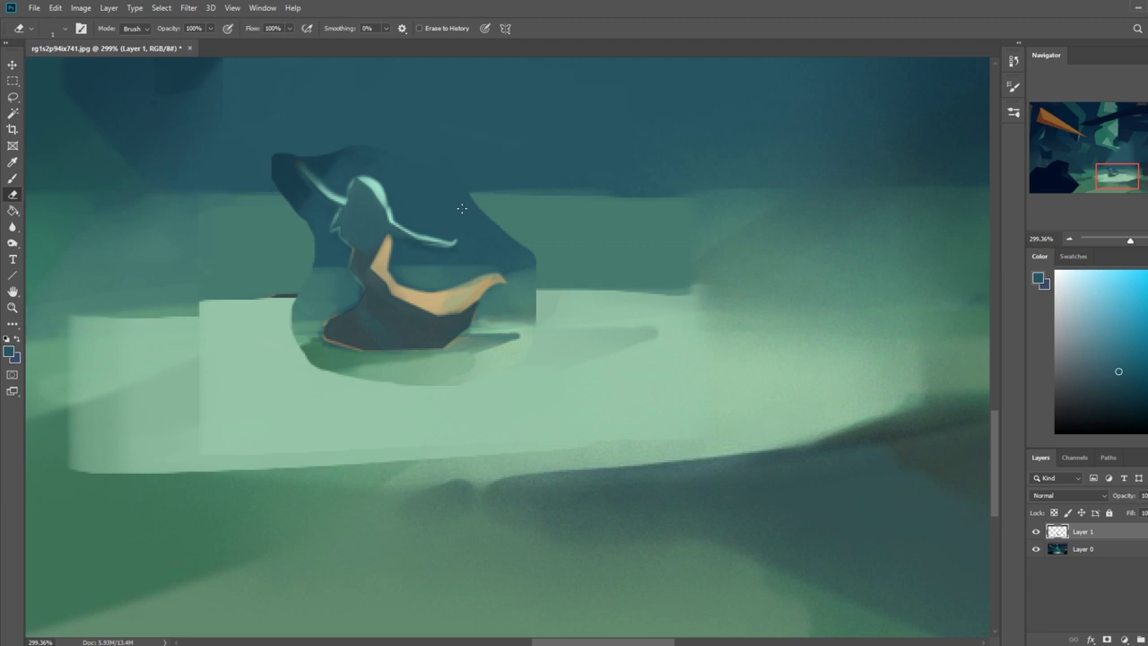
With a small, tall thin eraser tip, erase the dark shapes right of the hair and left of the figure
right_click(425, 191)
left_click(513, 473)
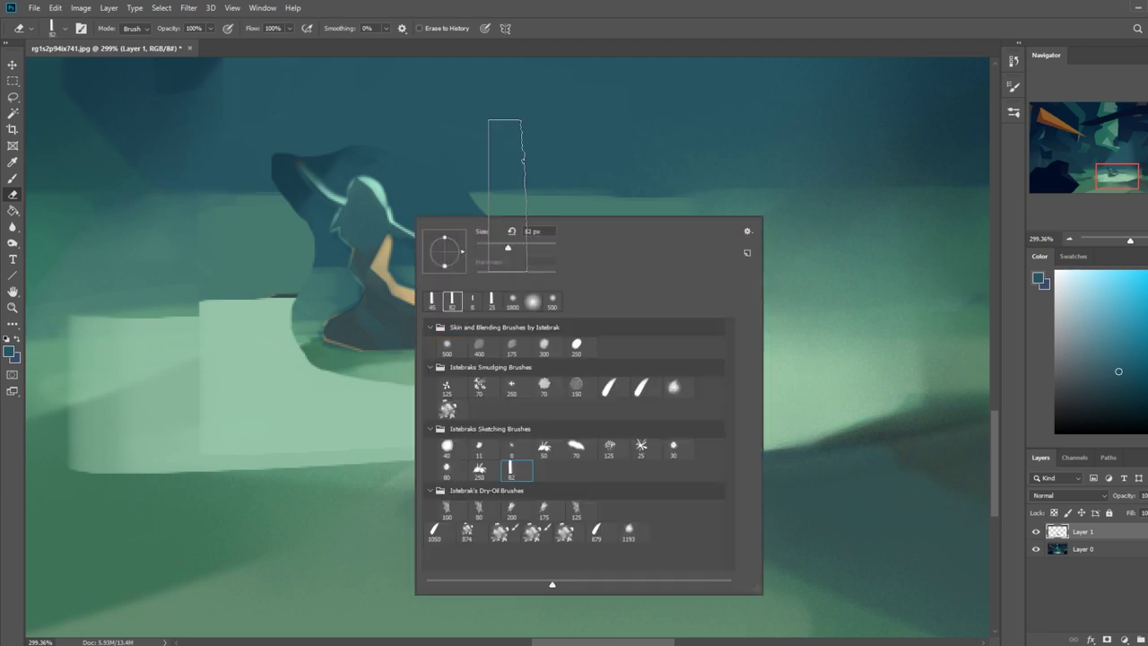
key("Return")
key("bracketleft")
key("bracketleft")
key("bracketleft")
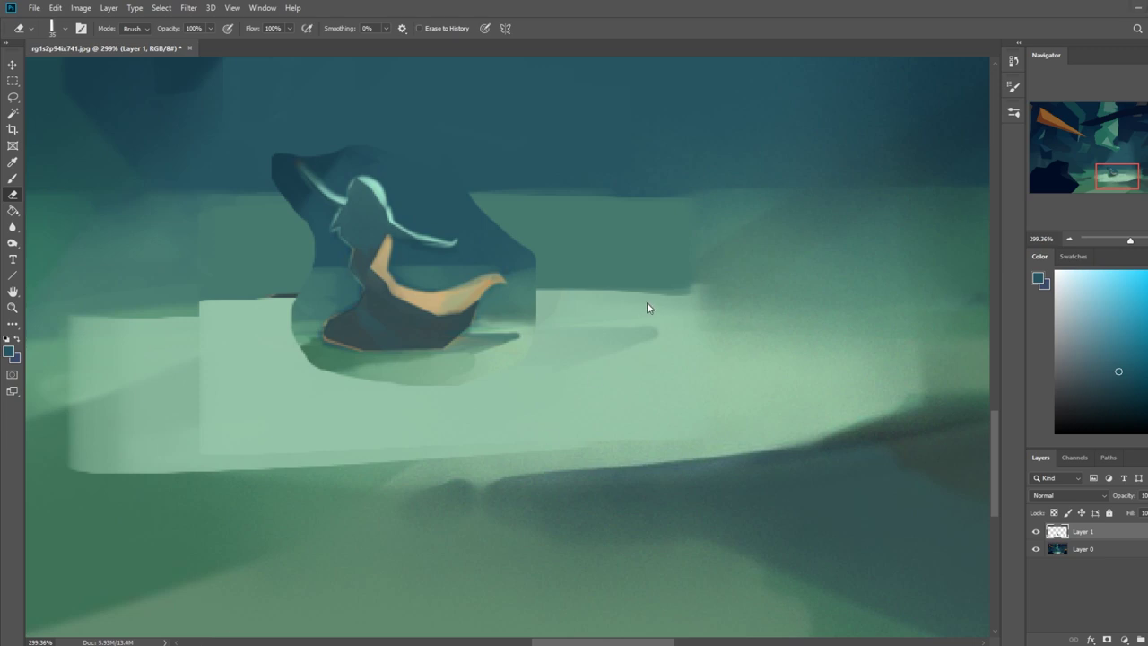
mouse_move(403, 206)
left_mouse_down()
mouse_move(465, 207)
mouse_move(549, 249)
mouse_move(543, 309)
left_mouse_up()
mouse_move(286, 124)
left_mouse_down()
mouse_move(298, 182)
mouse_move(292, 208)
mouse_move(287, 200)
mouse_move(305, 242)
left_mouse_up()
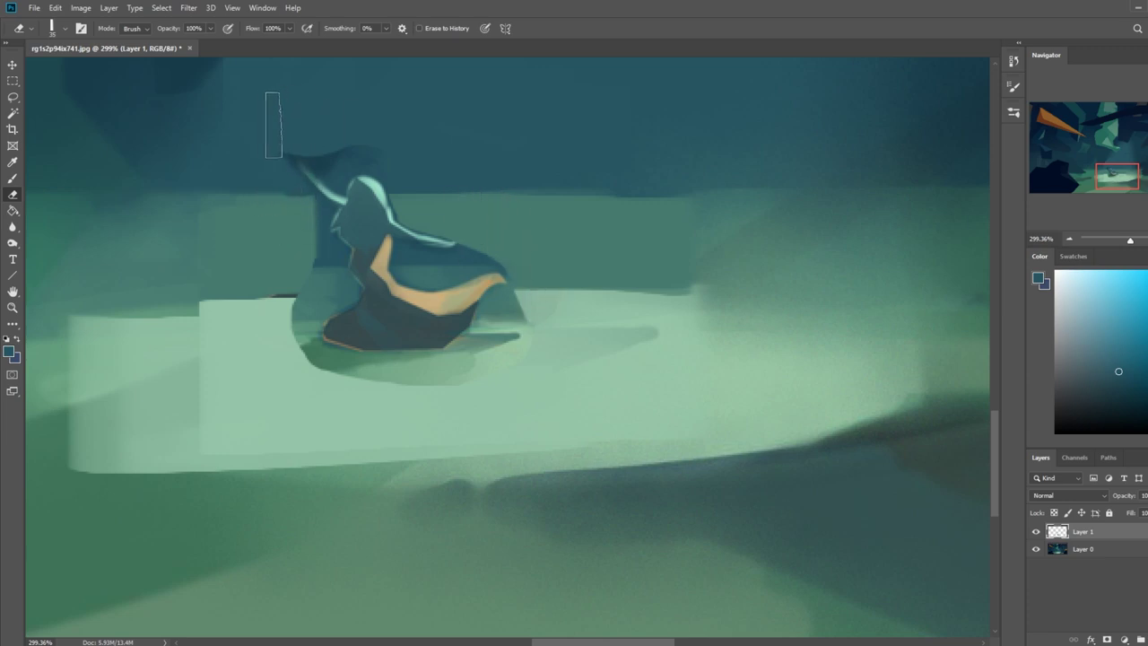
Erase the remaining dark and light teal patches right of, below and left of the figure
key("bracketleft")
key("bracketleft")
key("bracketleft")
mouse_move(305, 144)
left_mouse_down()
mouse_move(342, 184)
mouse_move(334, 174)
mouse_move(352, 156)
mouse_move(348, 168)
mouse_move(338, 160)
mouse_move(378, 155)
left_mouse_up()
mouse_move(477, 247)
left_mouse_down()
mouse_move(439, 266)
mouse_move(399, 251)
mouse_move(492, 257)
mouse_move(400, 260)
left_mouse_up()
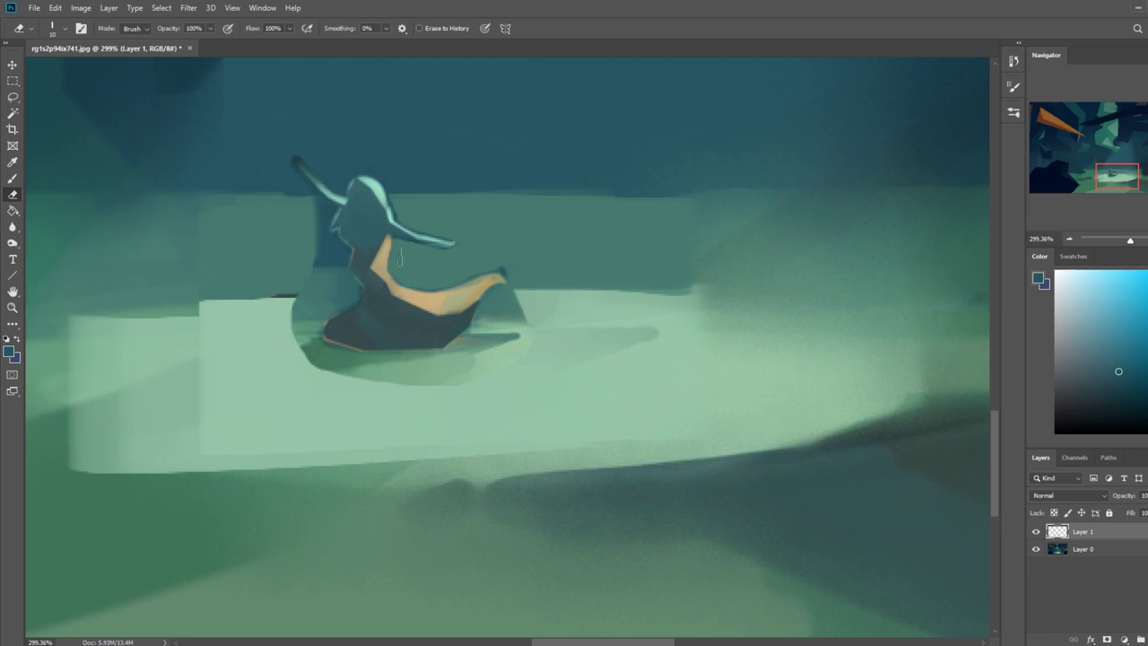
mouse_move(528, 296)
left_mouse_down()
mouse_move(488, 301)
mouse_move(483, 319)
mouse_move(500, 334)
mouse_move(432, 366)
mouse_move(490, 346)
mouse_move(345, 376)
mouse_move(427, 393)
left_mouse_up()
mouse_move(355, 292)
left_mouse_down()
mouse_move(305, 334)
mouse_move(339, 242)
mouse_move(314, 209)
mouse_move(330, 212)
mouse_move(288, 187)
left_mouse_up()
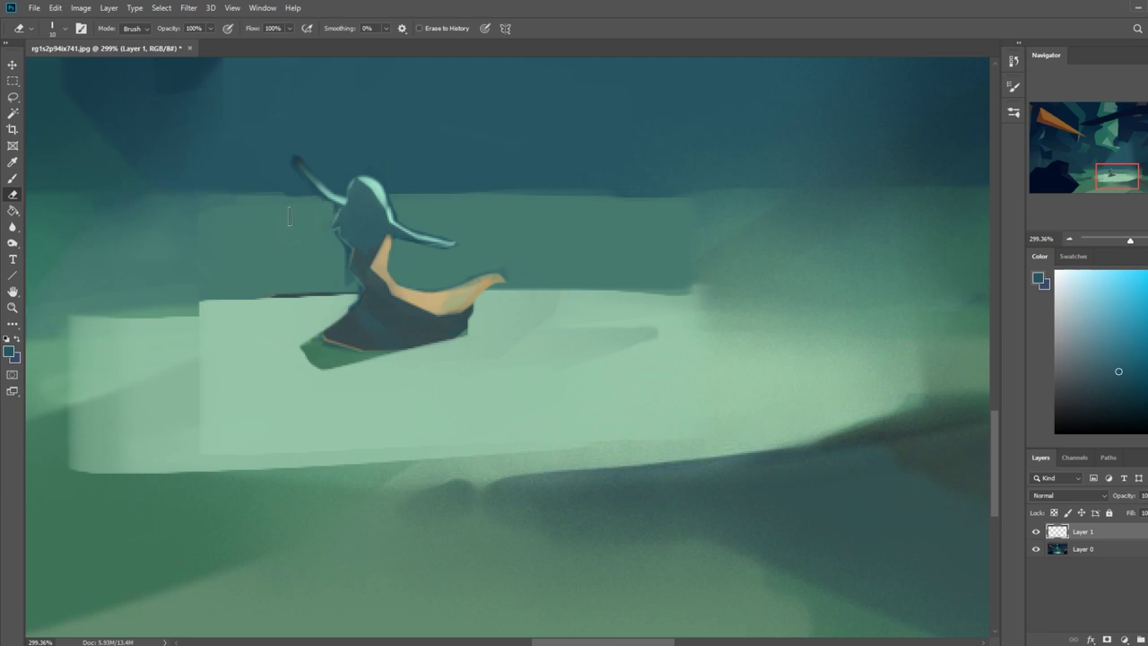
Zoom out, sample a green, and brush a dark shadow beneath the figure on the ground
key("ctrl+minus")
key("ctrl+minus")
key("ctrl+minus")
key("ctrl+minus")
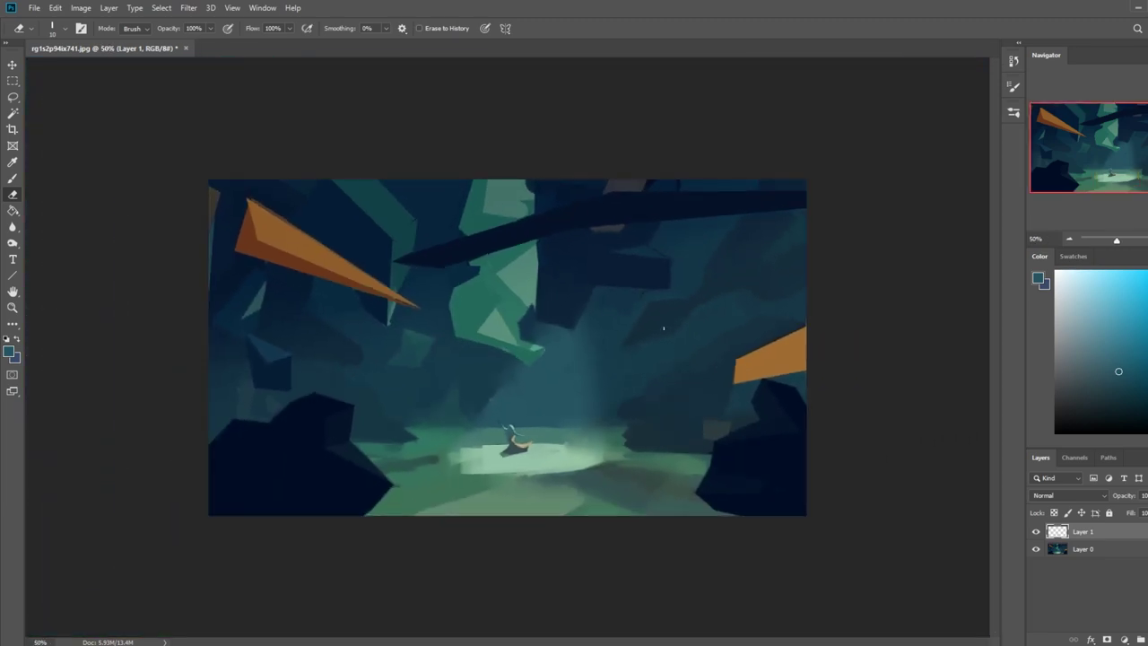
key("b")
left_click(455, 496, "alt")
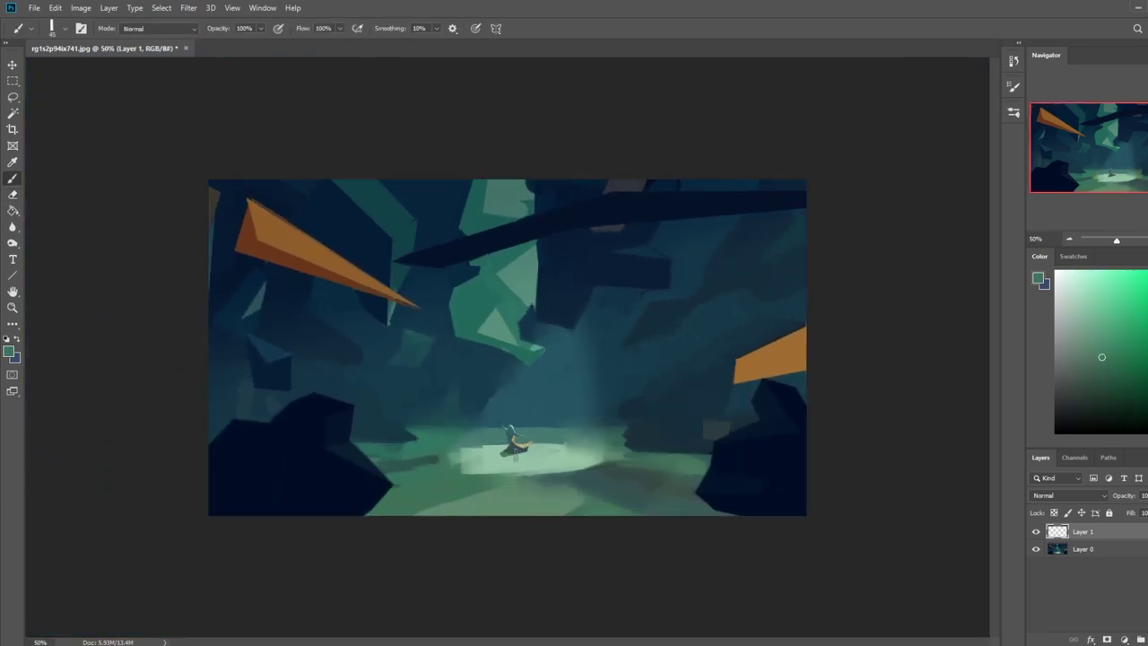
mouse_move(503, 454)
left_mouse_down()
mouse_move(468, 468)
mouse_move(497, 462)
left_mouse_up()
left_click(502, 490, "alt")
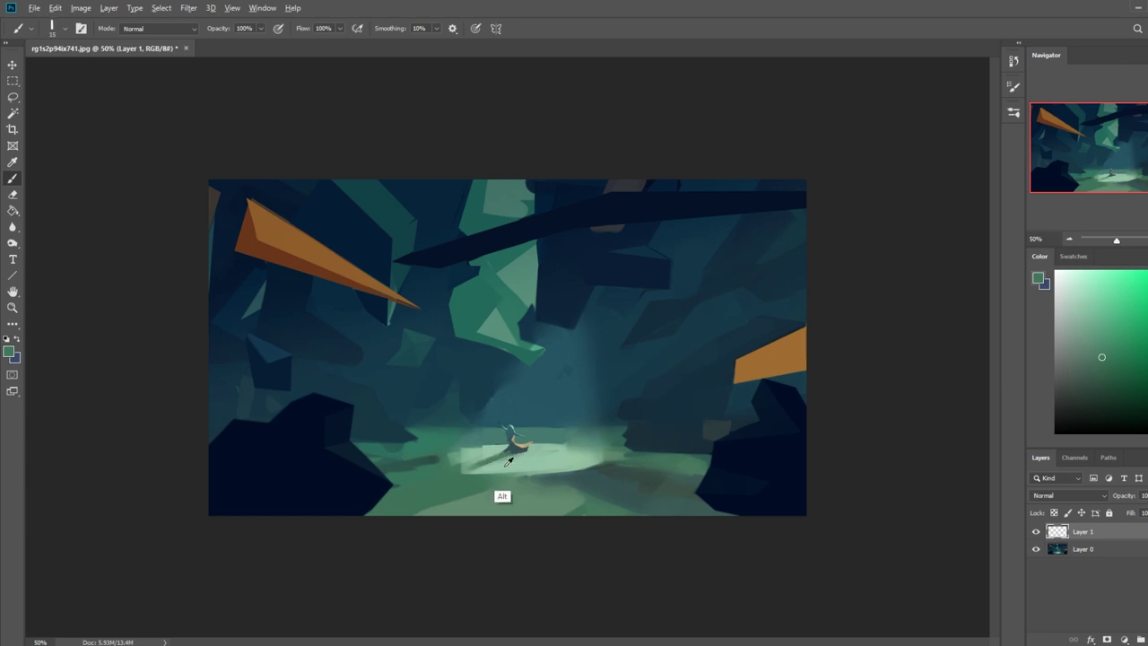
left_click(1013, 61)
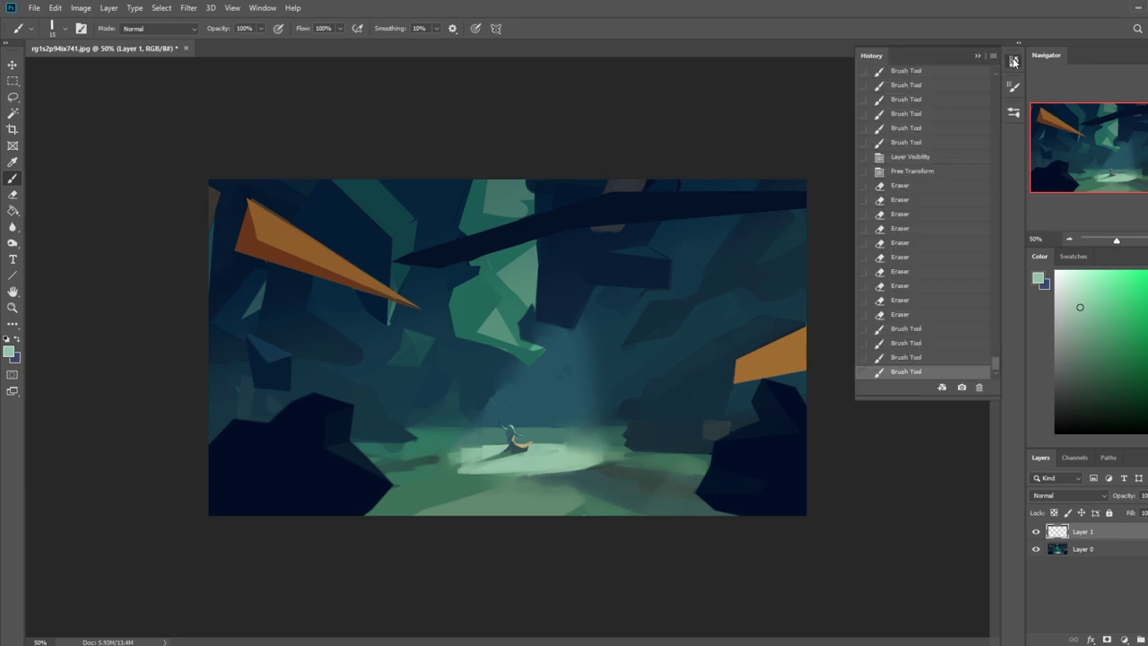
Step back to an earlier brush state and the figure-shown state, then return to the latest
left_click(914, 147)
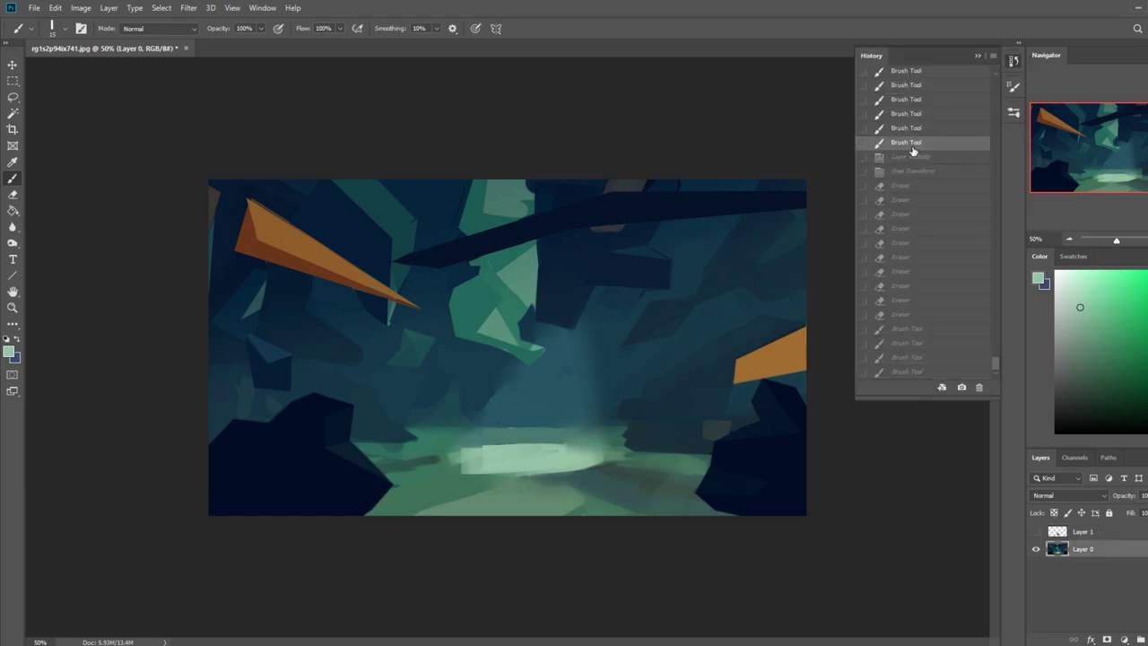
scroll(920, 142, "up", 3)
left_click(906, 162)
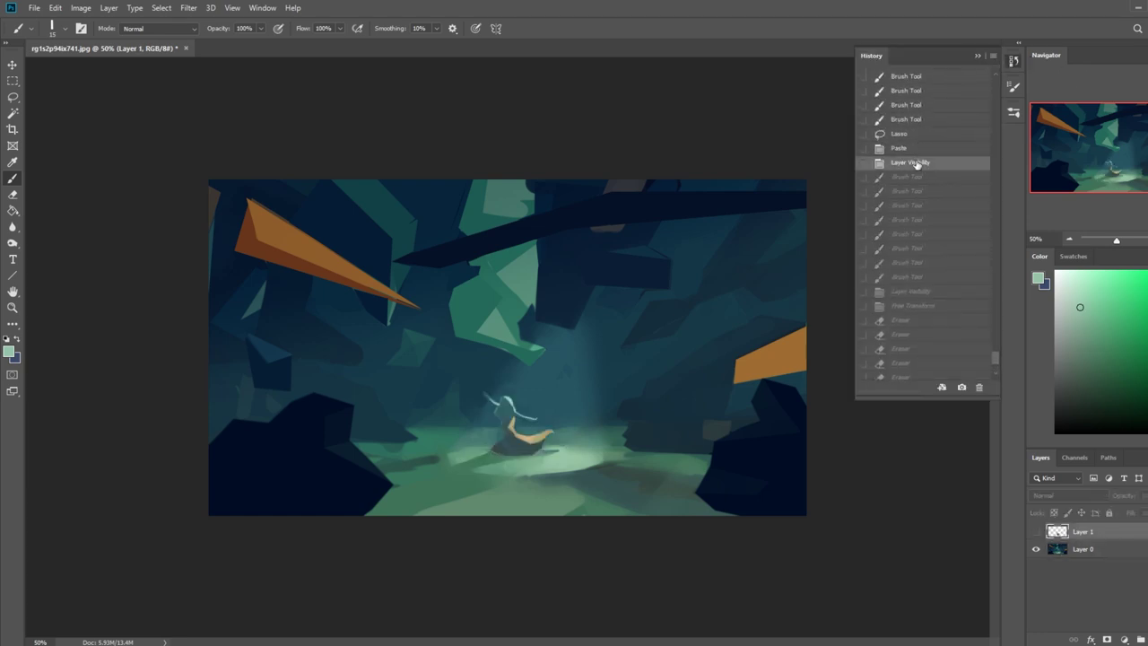
scroll(942, 261, "down", 3)
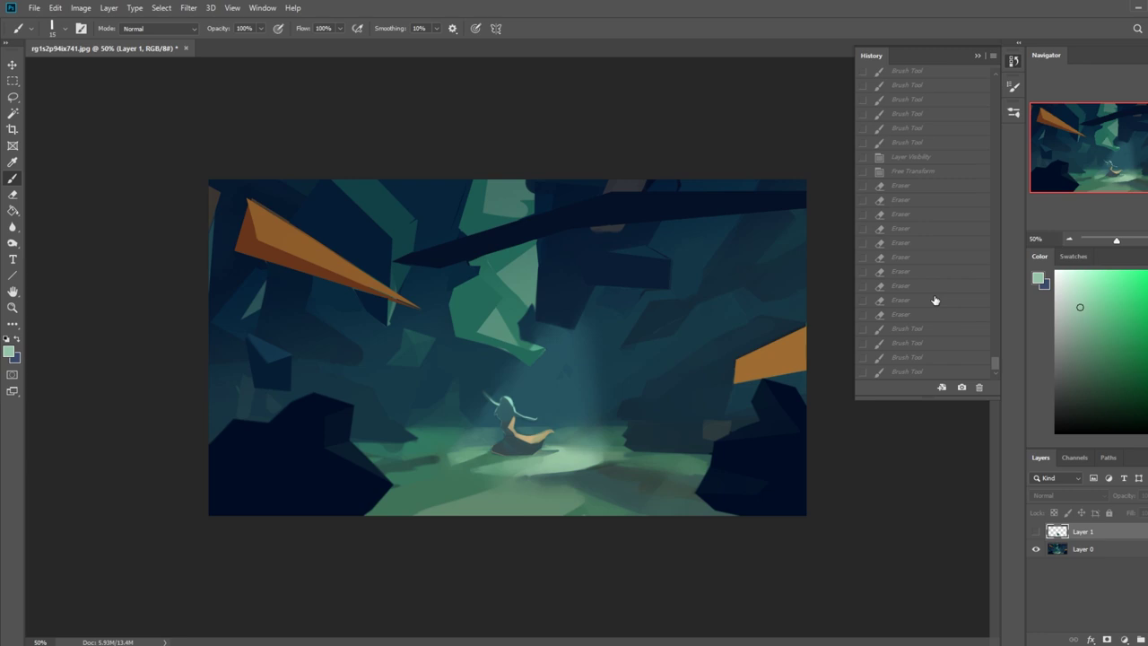
left_click(921, 371)
Compare the resize, Layer Visibility and Paste history states of the painting
scroll(926, 350, "up", 3)
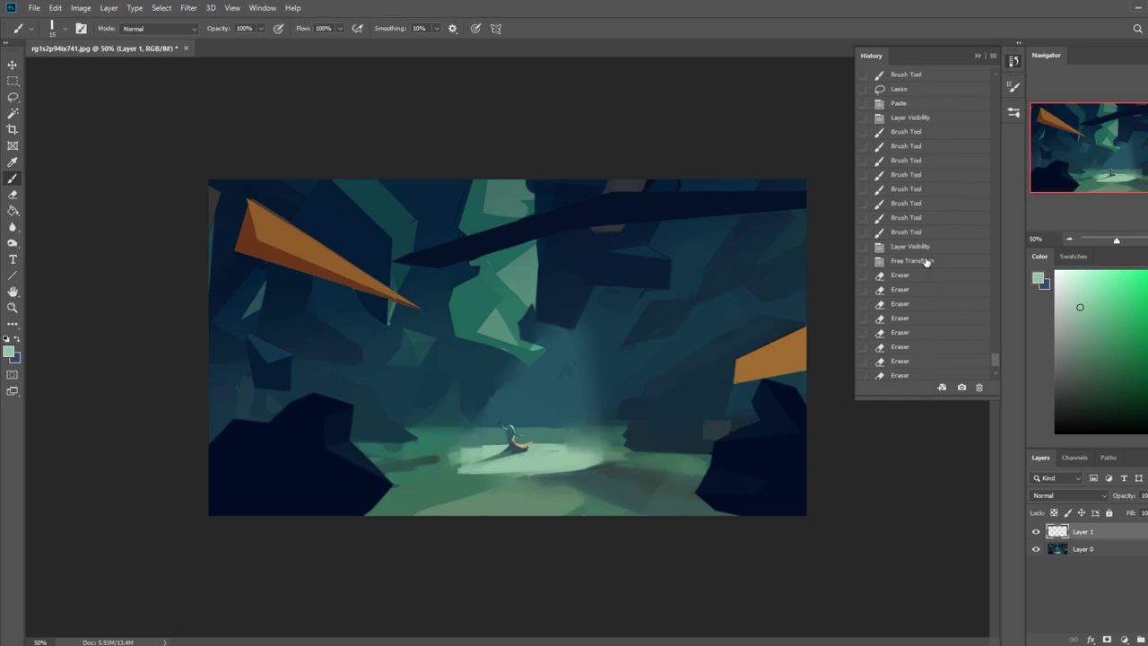
left_click(927, 261)
left_click(924, 248)
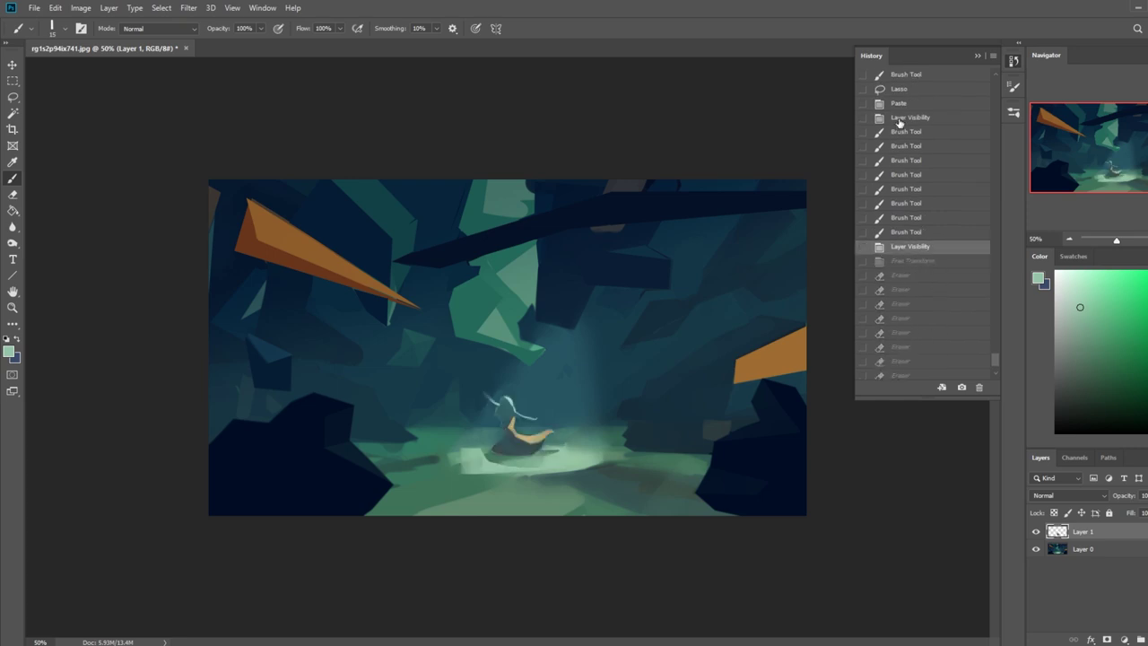
left_click(900, 120)
left_click(904, 102)
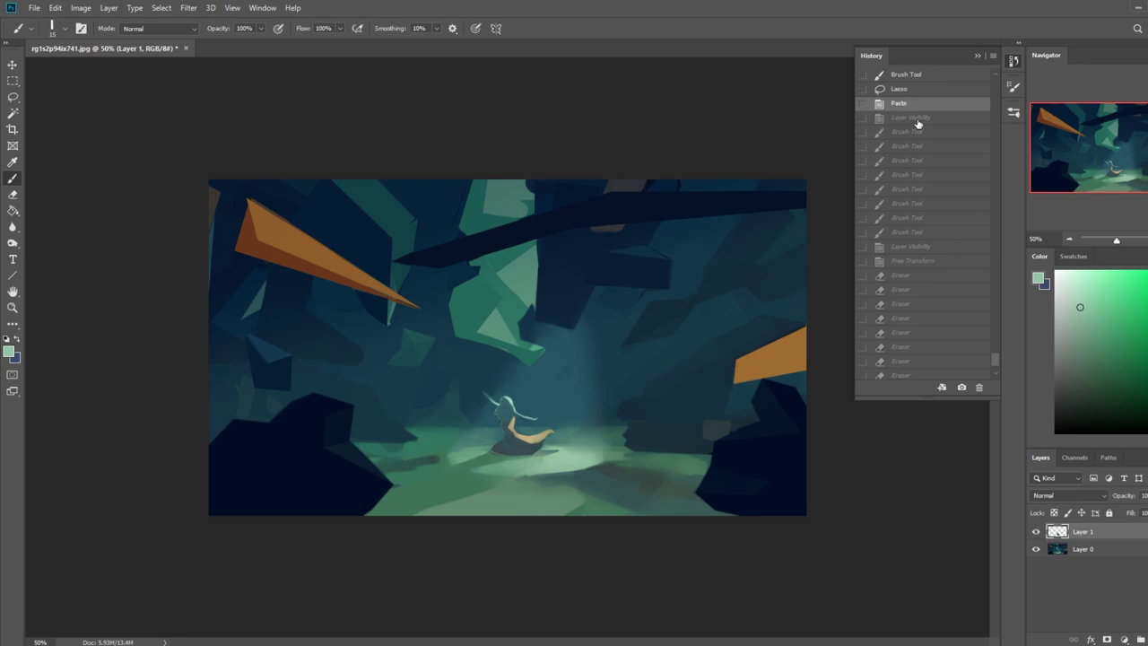
left_click(917, 121)
Preview the first and third Brush Tool states, settle on Layer Visibility, and collapse History
left_click(918, 133)
left_click(923, 120)
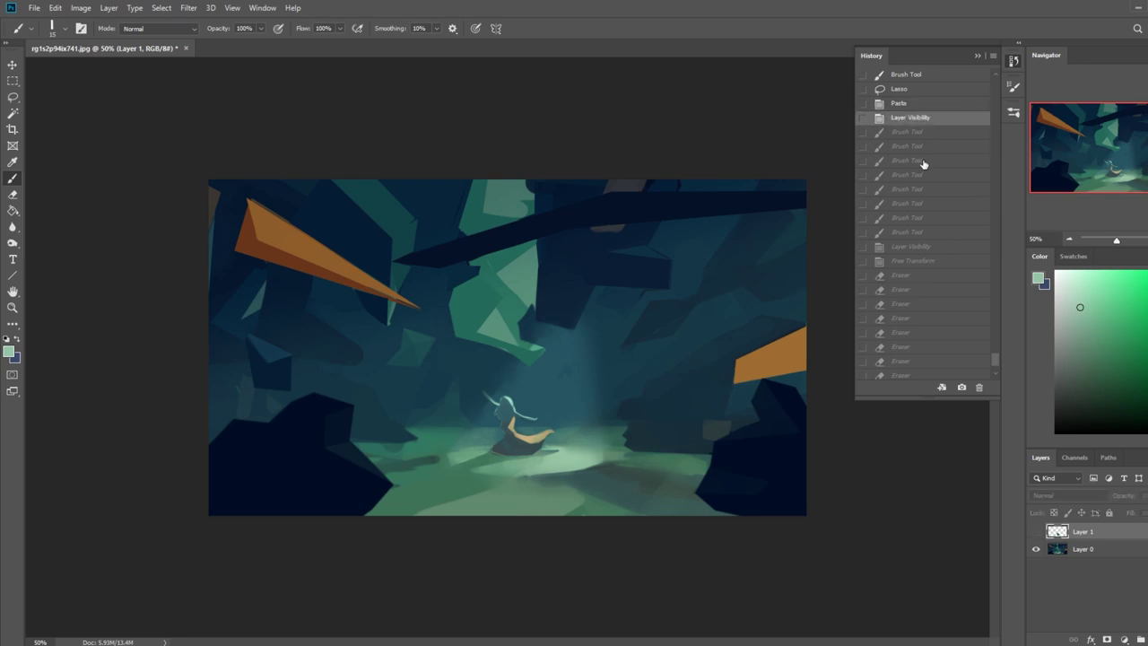
left_click(923, 162)
left_click(928, 123)
left_click(979, 56)
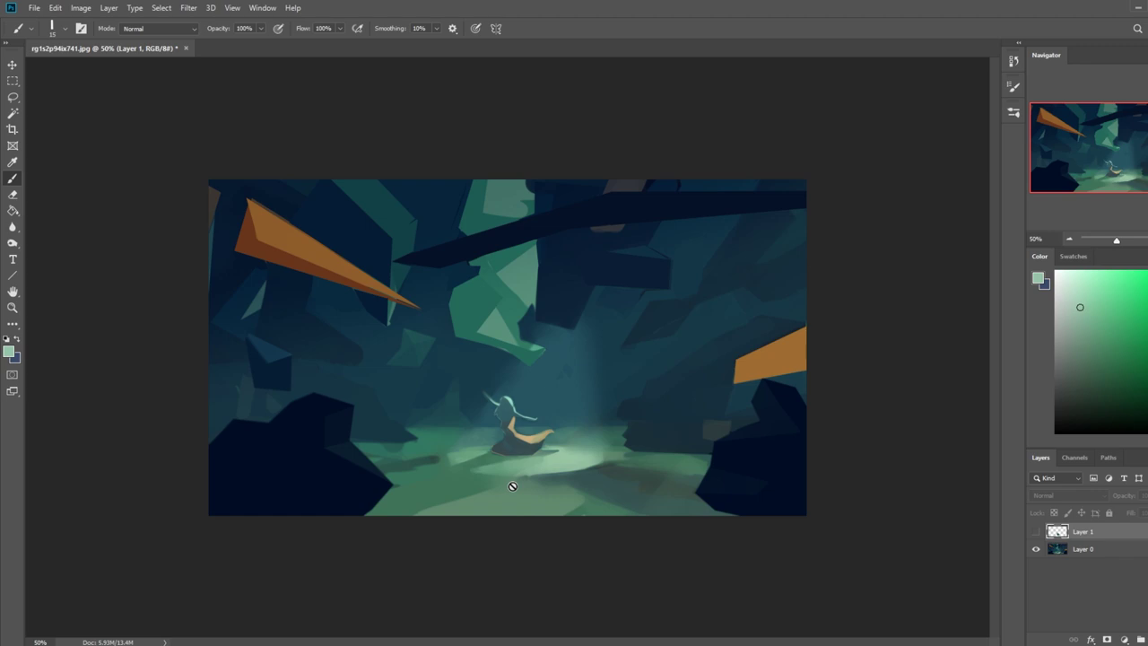
Compare the painting with the originally opened snapshot, then return to the latest state
left_click(1013, 60)
scroll(996, 339, "up", 15)
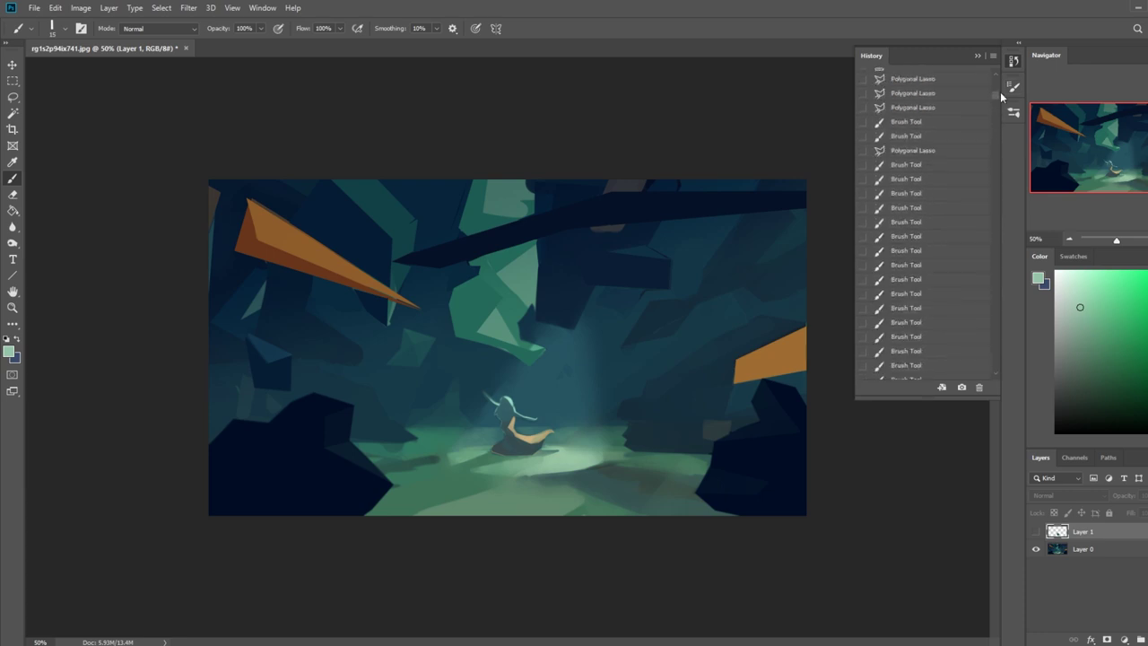
left_click(964, 81)
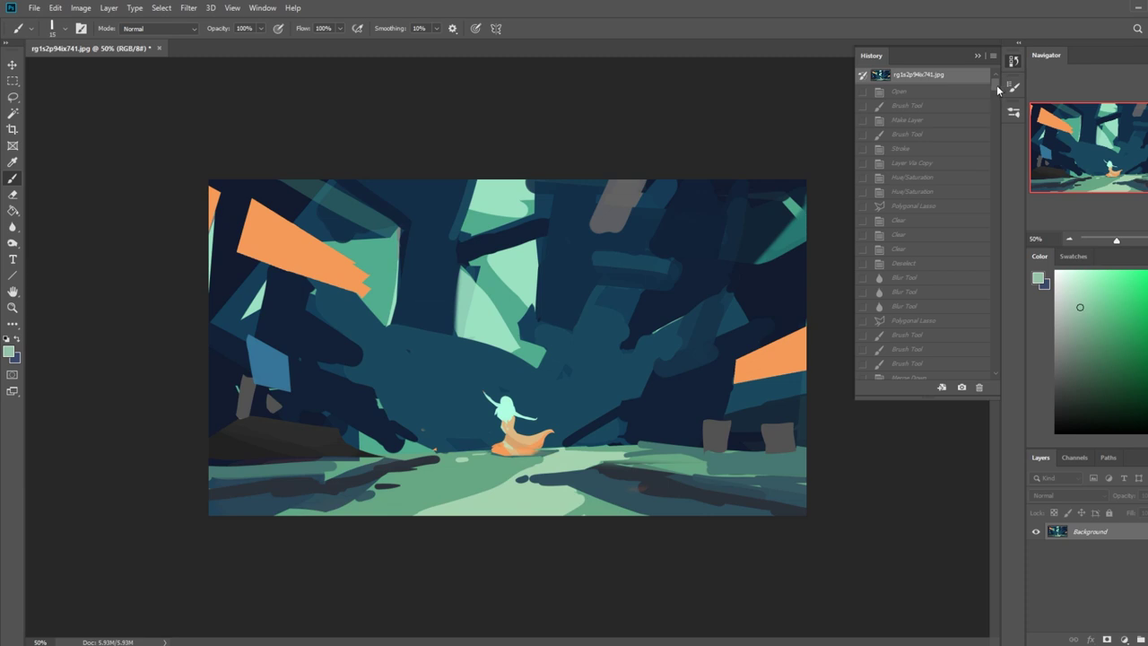
left_click_drag(997, 85, 1007, 374)
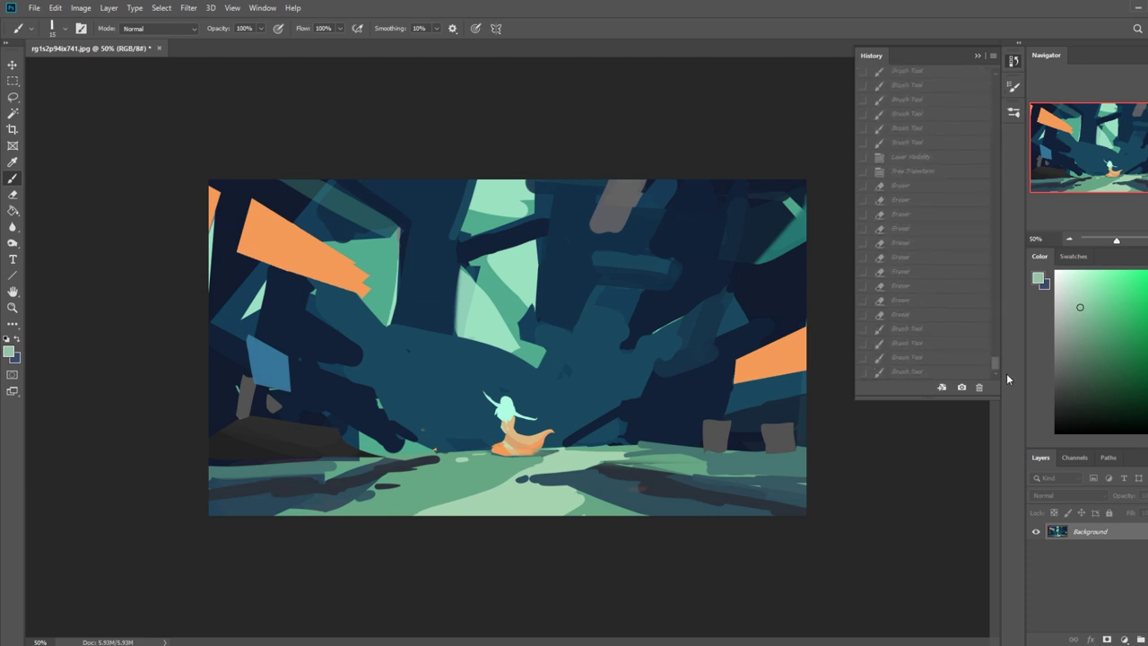
left_click(922, 373)
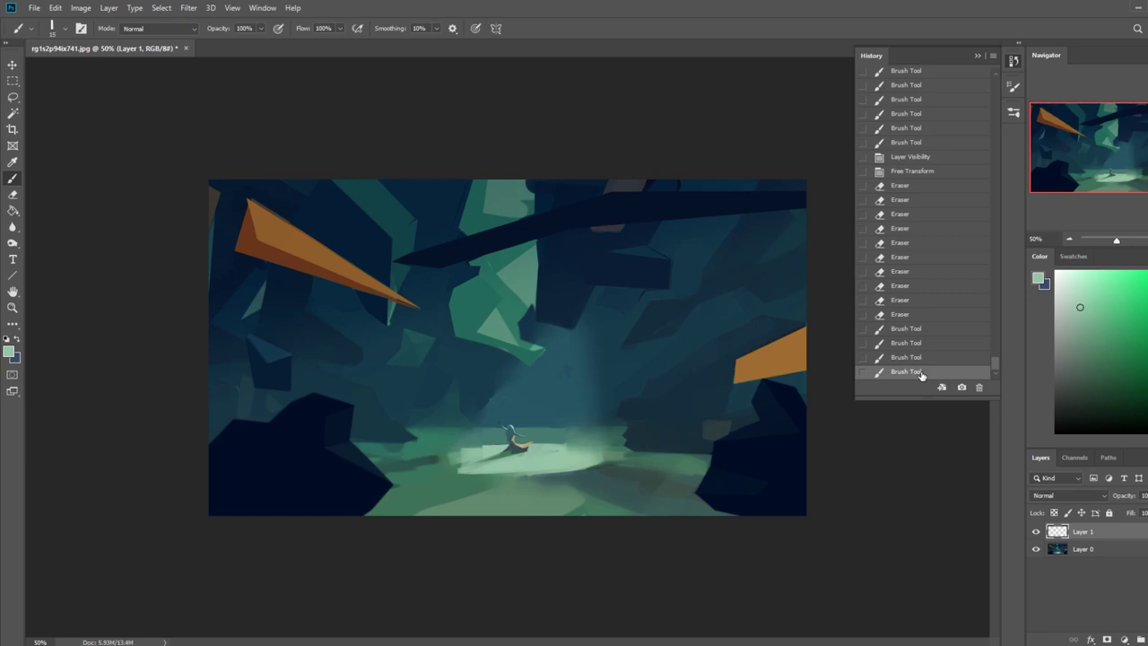
Jump to the Layer Visibility state and dismiss the hidden-layer alert raised when painting
scroll(924, 310, "up", 1)
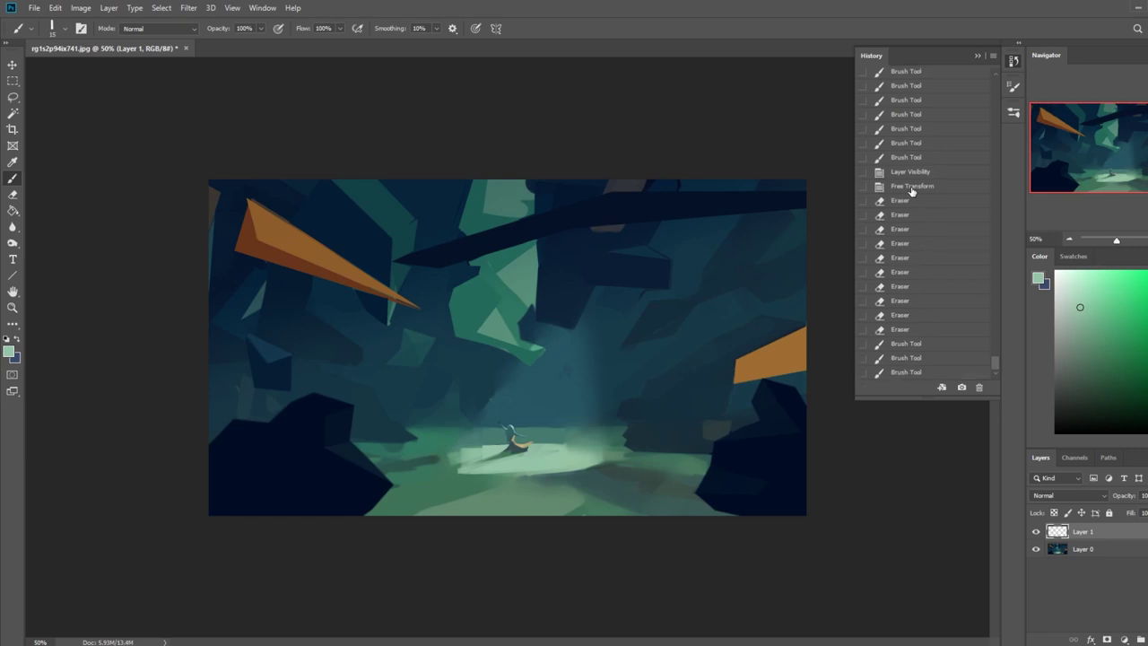
left_click(915, 186)
scroll(920, 197, "up", 4)
left_click(916, 208)
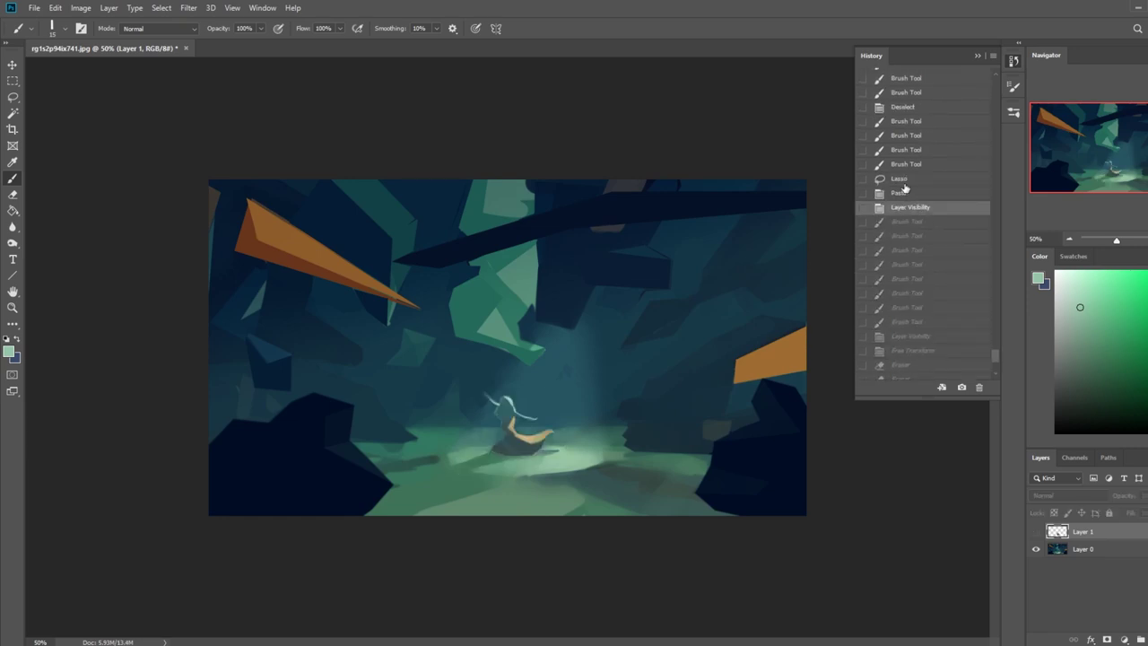
left_click(864, 504)
left_click(586, 245)
Paint a new stroke from the Paste state, then compare it against the original snapshot
left_click(897, 193)
left_click(922, 432)
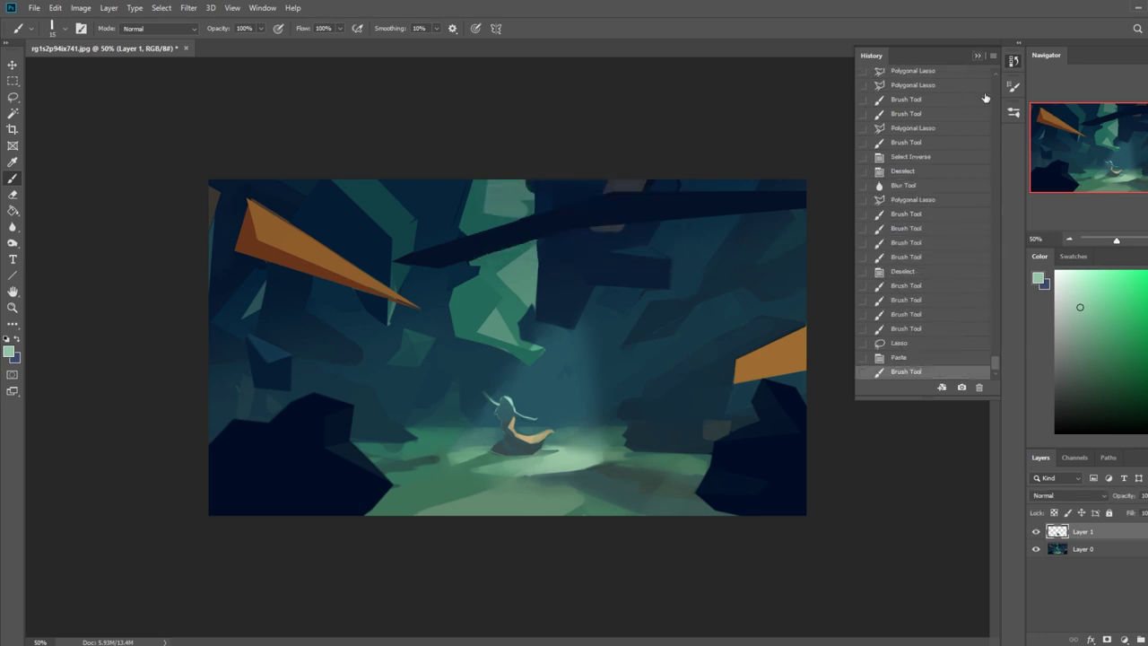
mouse_move(994, 364)
left_mouse_down()
mouse_move(992, 83)
mouse_move(1010, 310)
mouse_move(996, 364)
left_mouse_up()
left_click(951, 77)
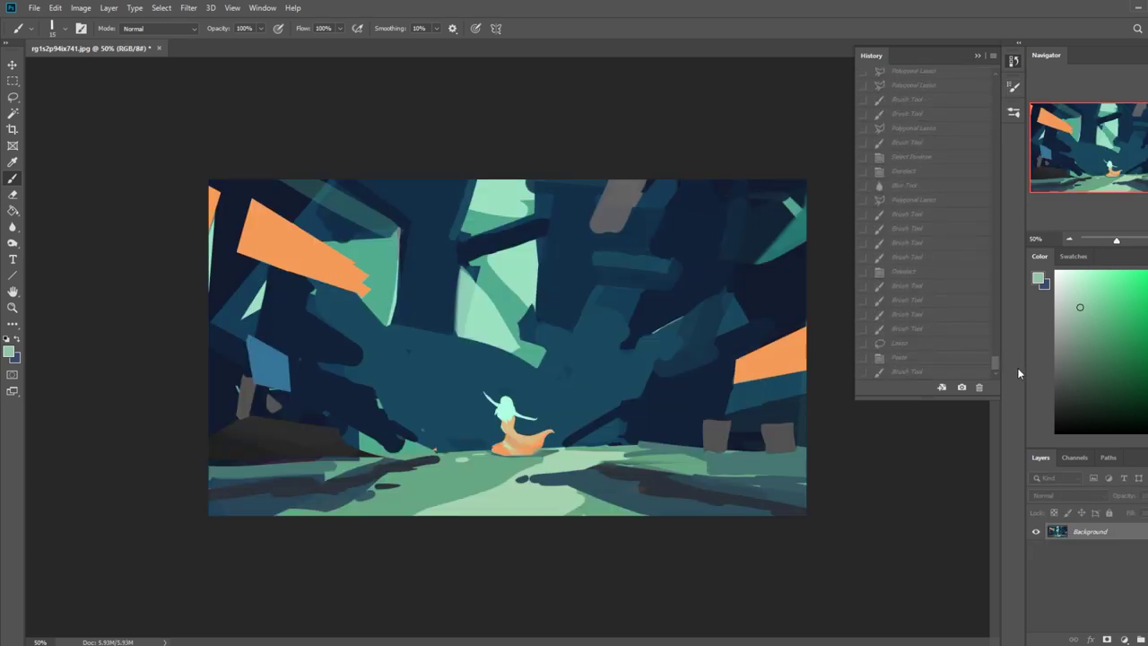
left_click(904, 373)
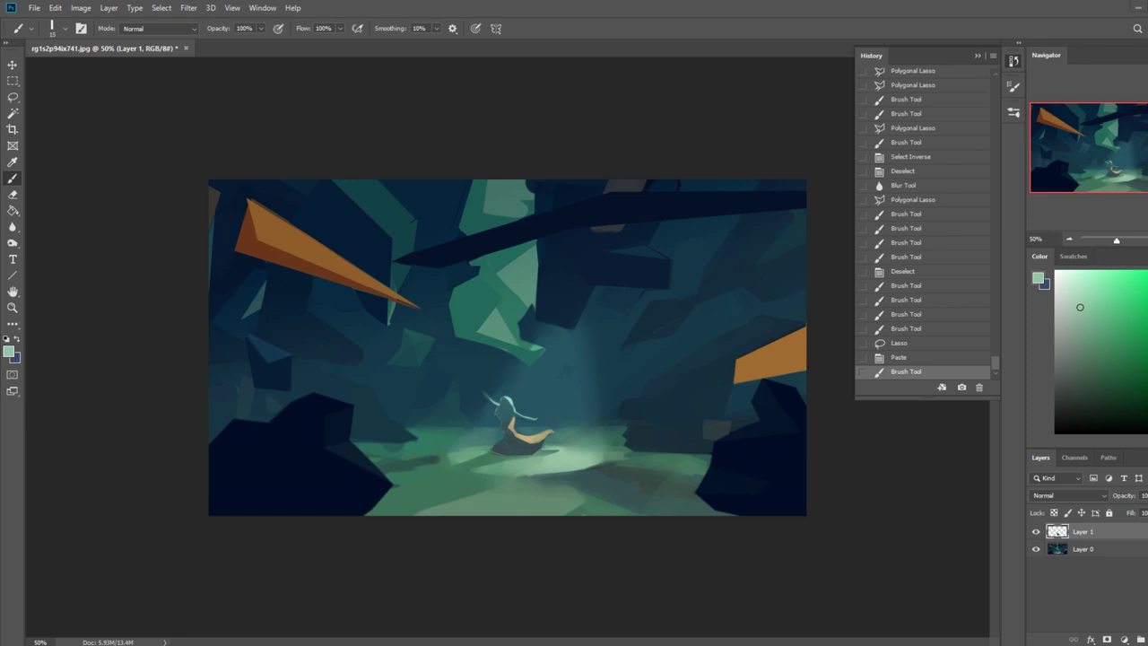
Try hanging loop strokes near the canvas top and the orange spike, then undo them
mouse_move(490, 179)
left_mouse_down()
mouse_move(494, 284)
mouse_move(478, 342)
mouse_move(451, 324)
mouse_move(445, 176)
left_mouse_up()
mouse_move(496, 179)
left_mouse_down()
mouse_move(521, 341)
mouse_move(560, 225)
mouse_move(553, 180)
left_mouse_up()
mouse_move(434, 313)
left_mouse_down()
mouse_move(269, 235)
mouse_move(223, 280)
mouse_move(415, 327)
left_mouse_up()
key("ctrl+z")
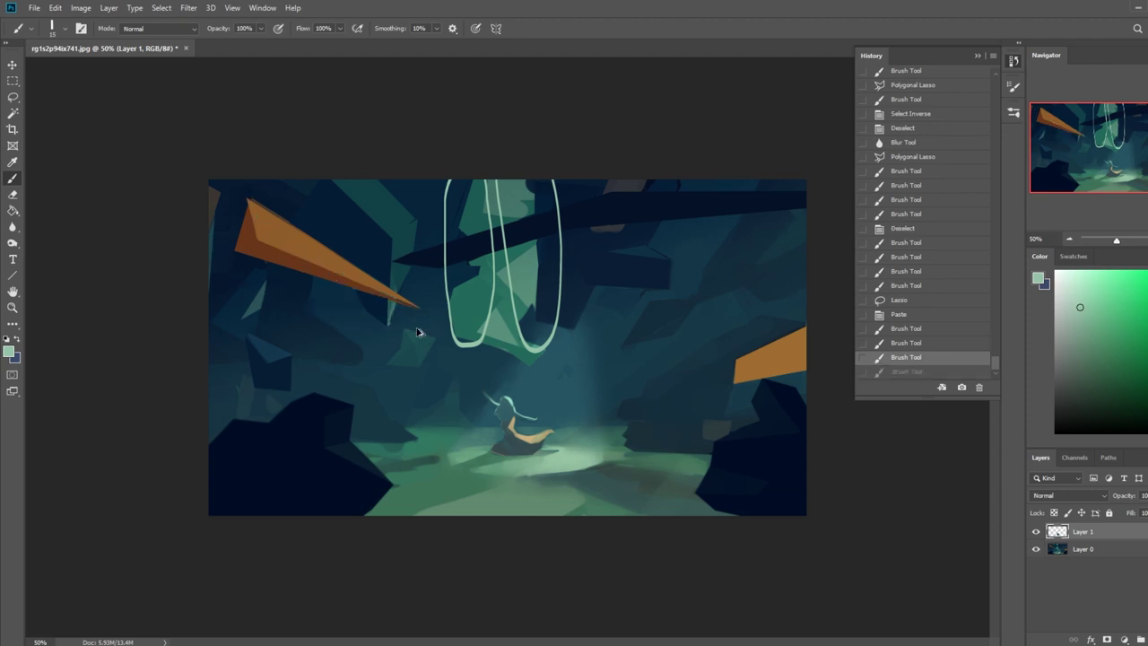
key("ctrl+shift+z")
key("ctrl+z")
key("ctrl+z")
key("ctrl+z")
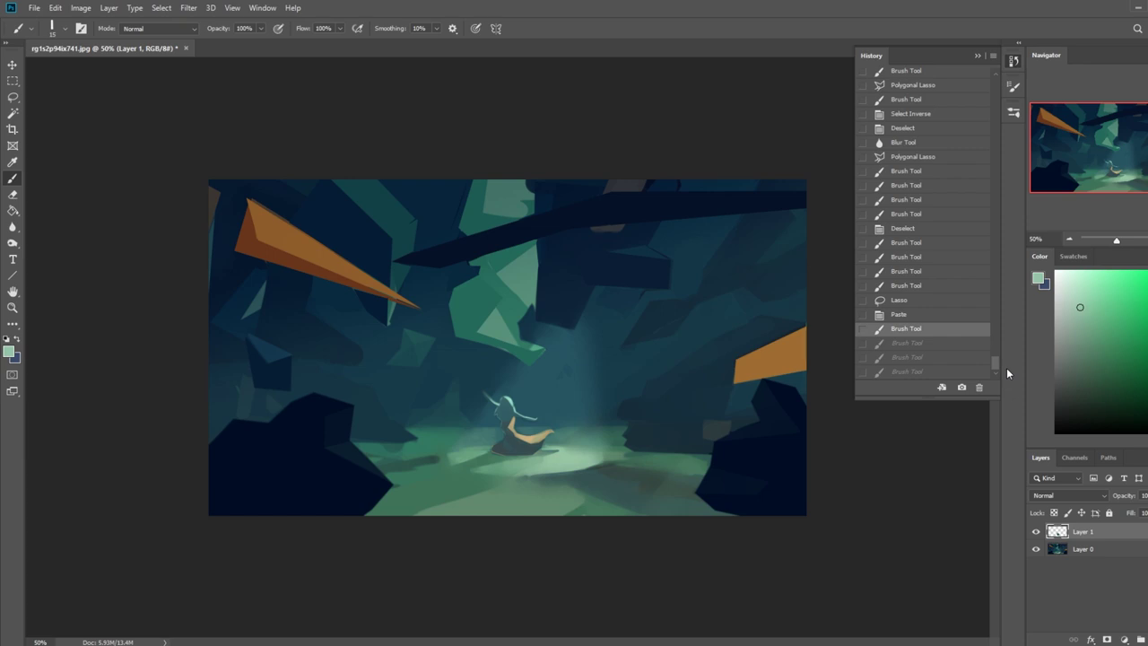
Compare the original starting image with the painting in History, settling on an earlier painting state
left_click(977, 56)
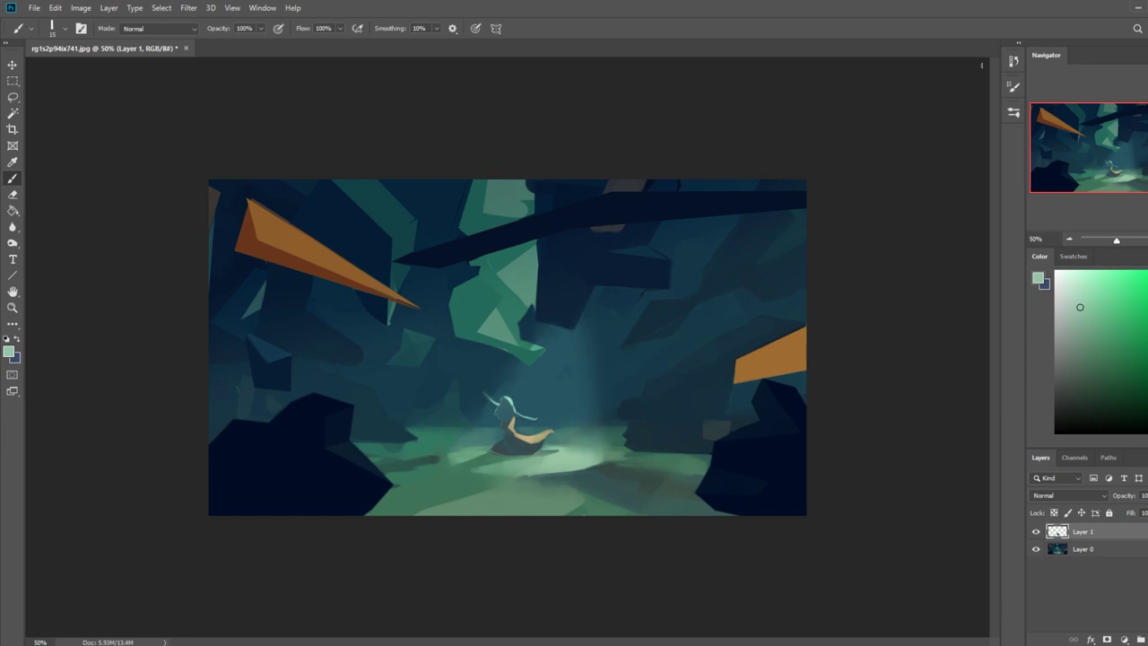
left_click(1013, 60)
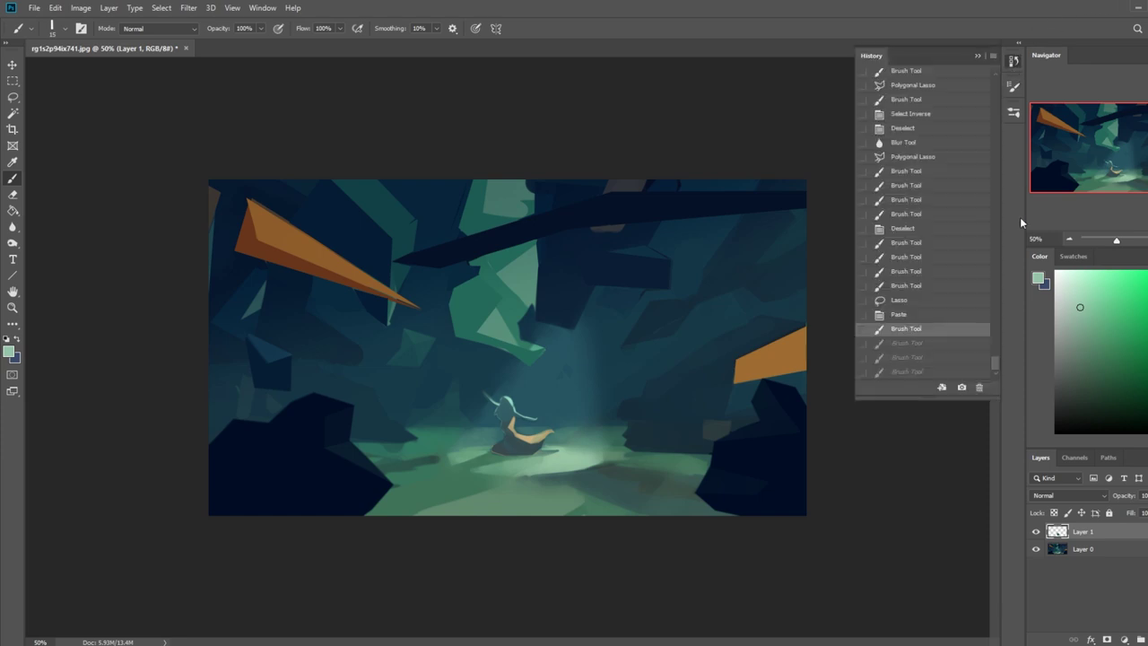
scroll(997, 360, "up", 10)
left_click(922, 79)
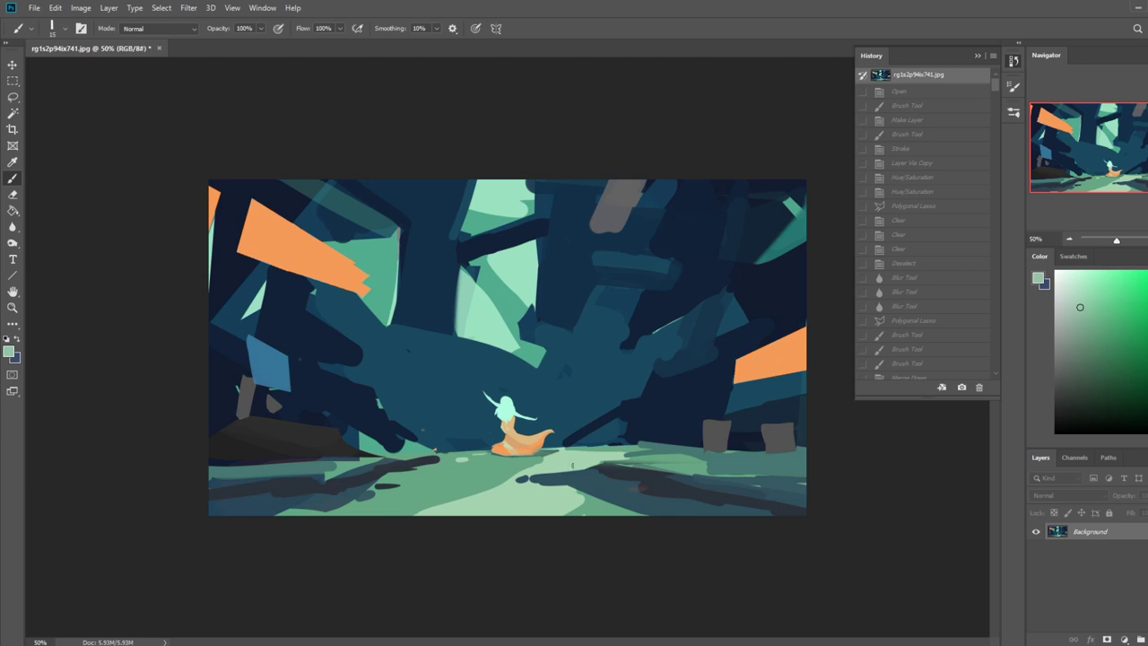
left_click_drag(997, 86, 1009, 372)
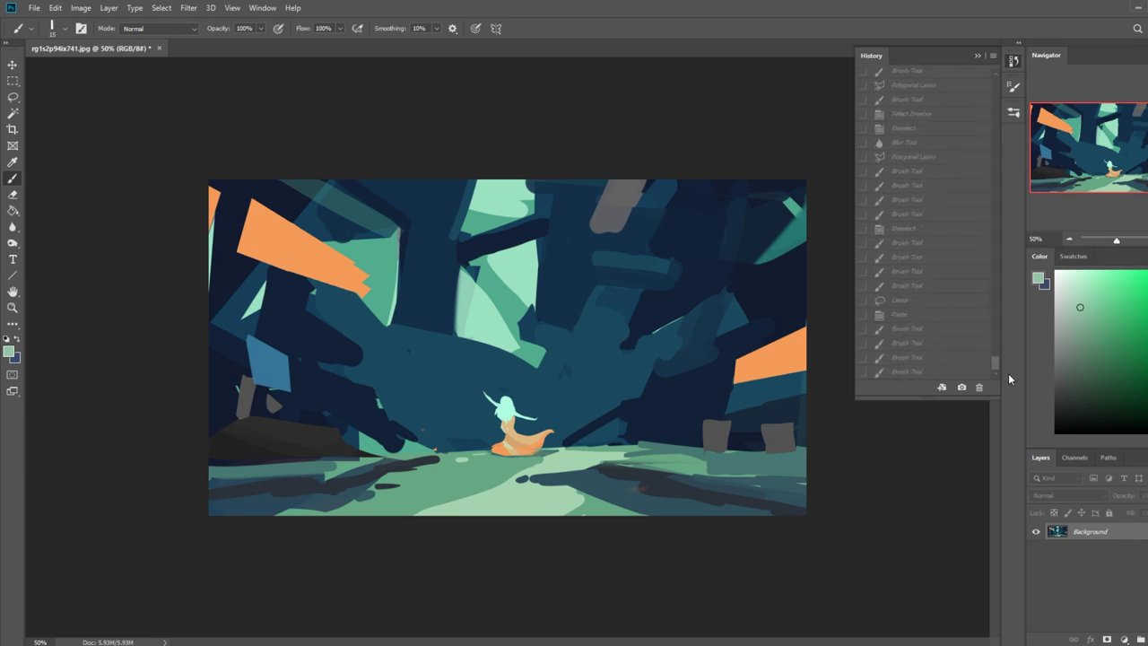
left_click(909, 374)
left_click(909, 328)
scroll(911, 325, "up", 1)
left_click(977, 55)
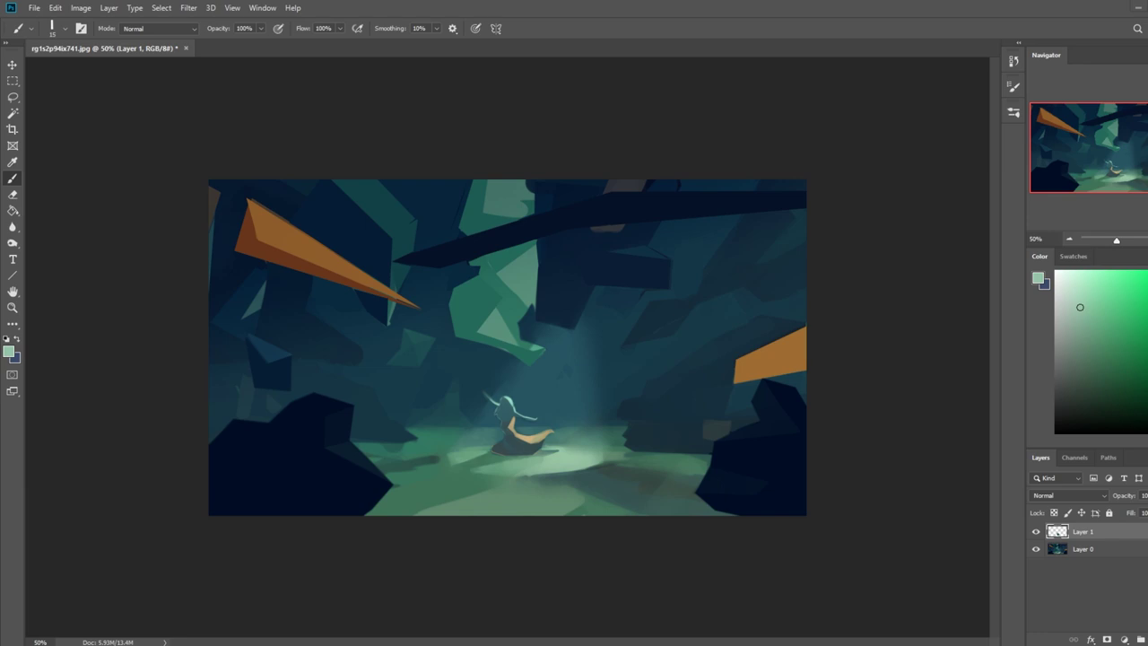
Compare against the original image again, then restore the latest painted state and hide History
left_click(1014, 60)
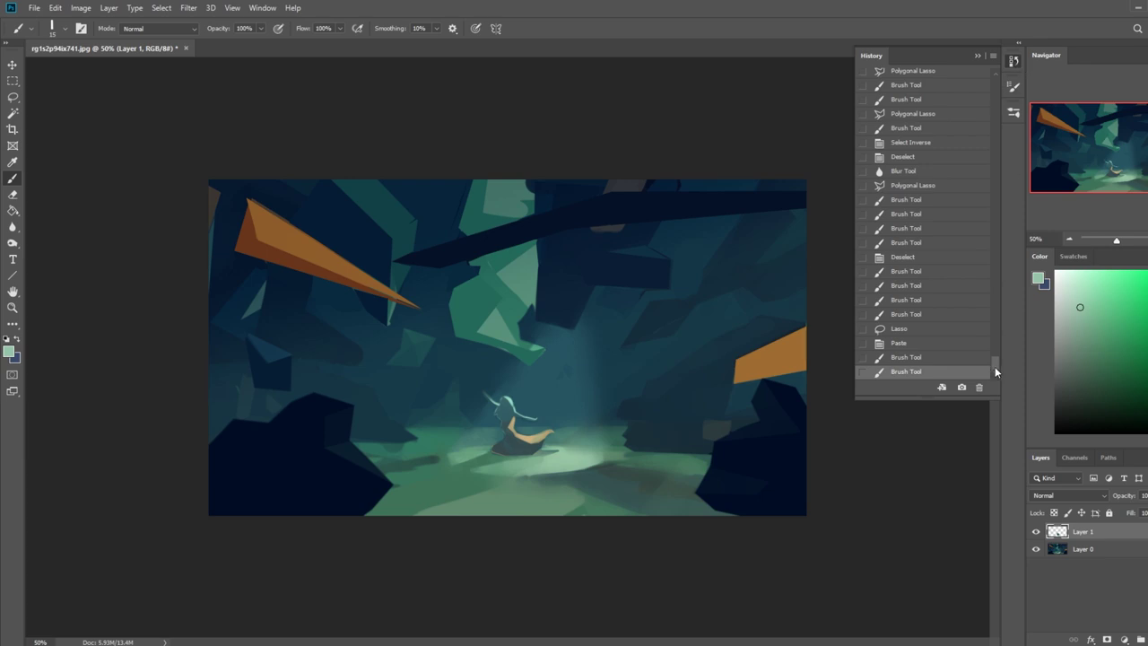
left_click_drag(996, 362, 989, 85)
left_click(958, 74)
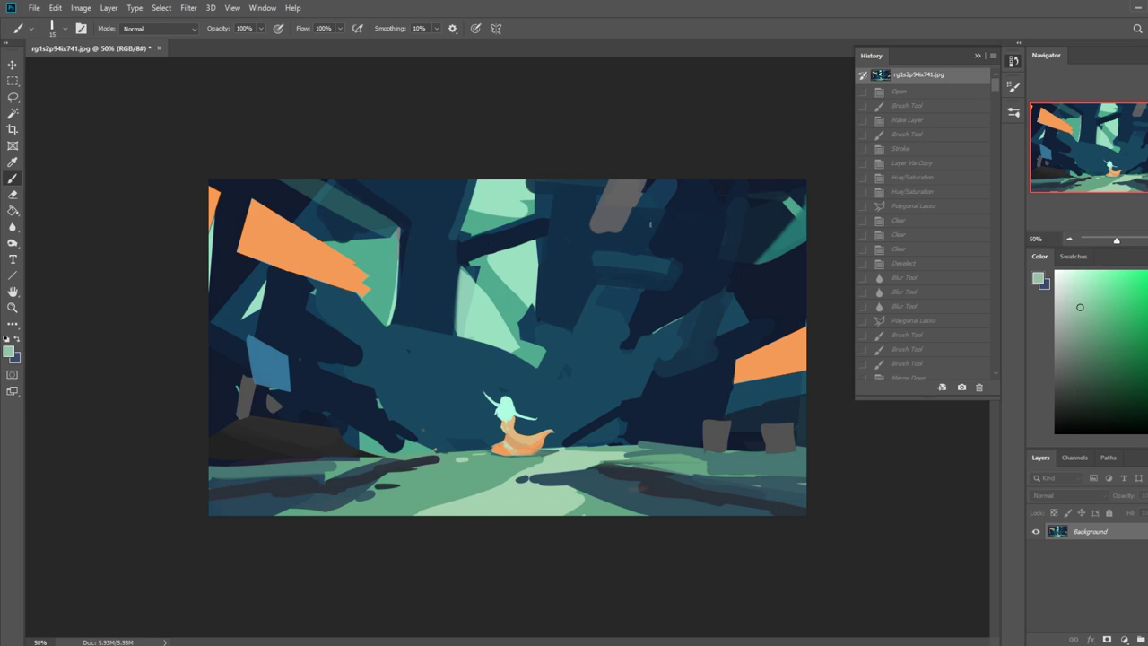
left_click_drag(996, 83, 1008, 365)
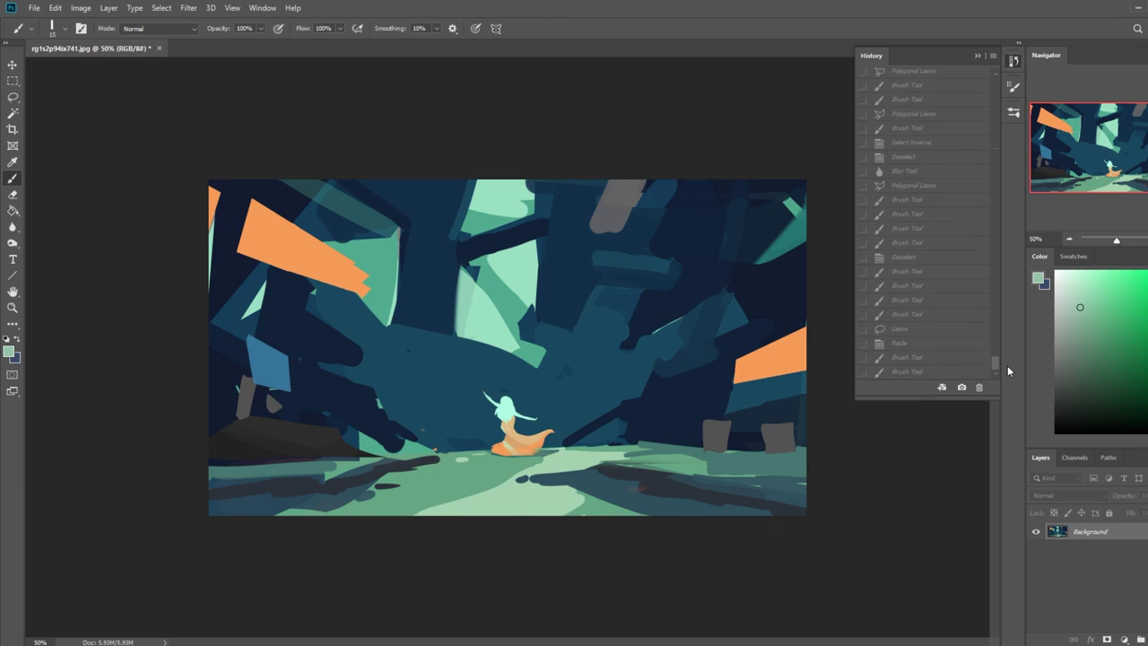
left_click(912, 371)
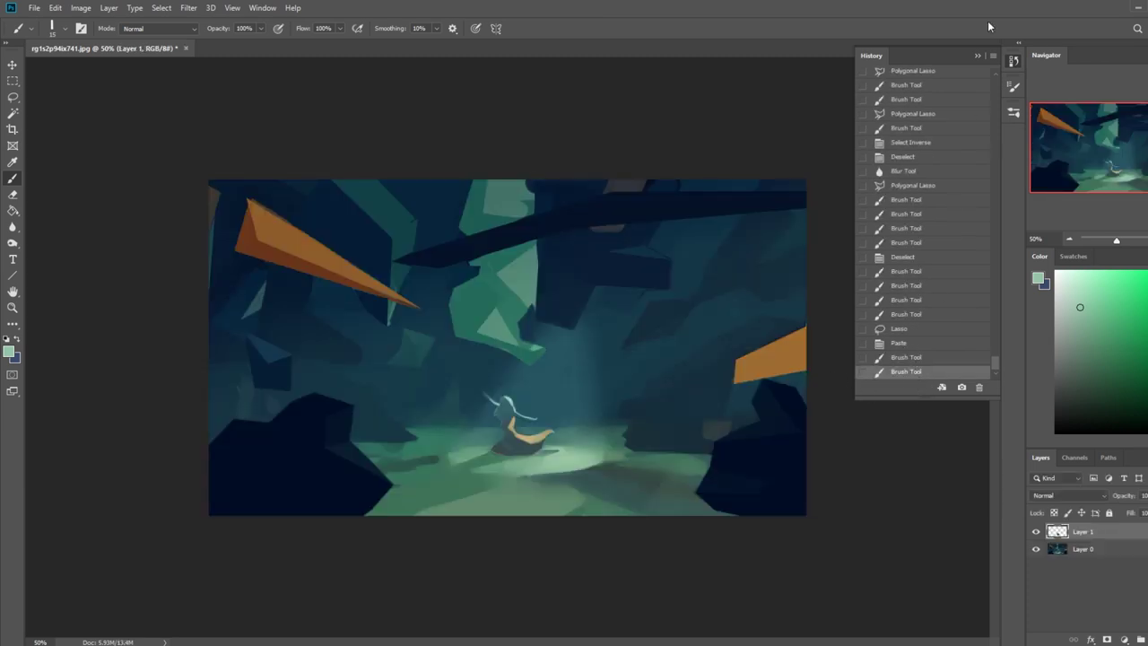
left_click(977, 56)
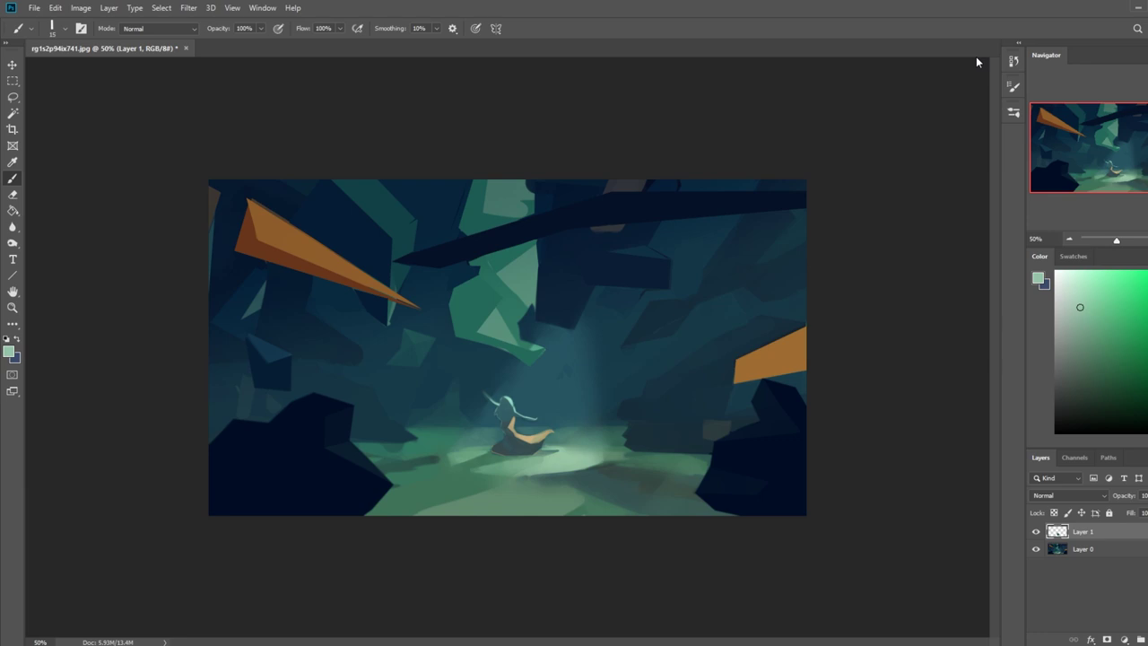
Zoom in on the green rock facet and sample brown and dark navy around the orange shard
key("z")
left_click_drag(423, 185, 551, 265)
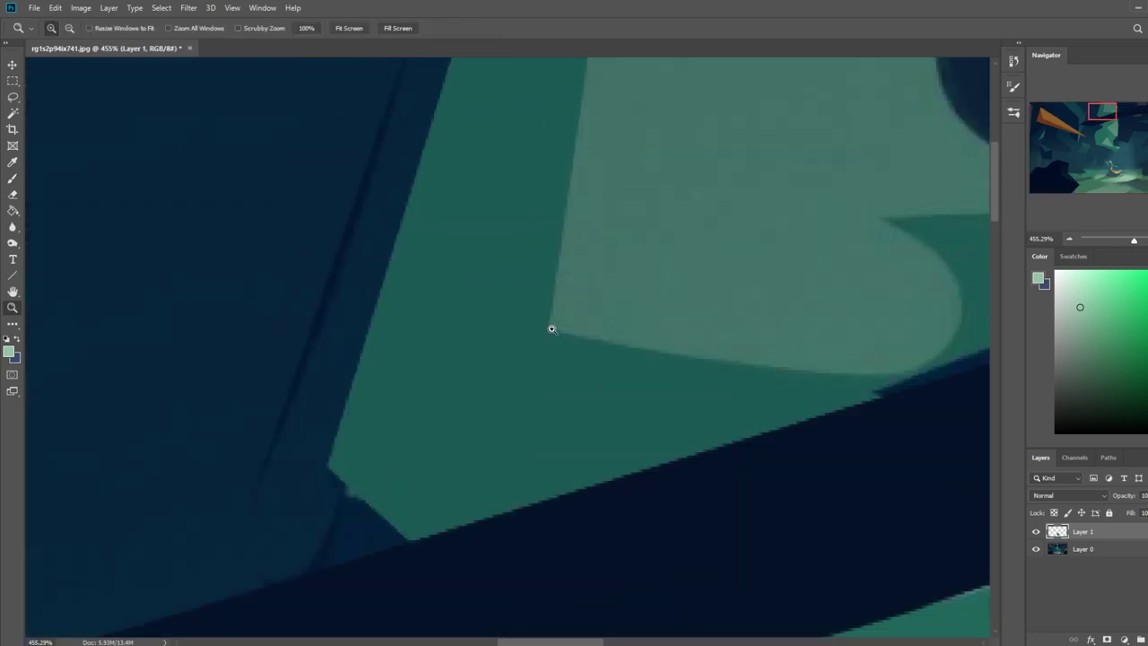
key("b")
mouse_move(556, 321)
left_mouse_down()
mouse_move(436, 405)
mouse_move(328, 461)
mouse_move(547, 318)
mouse_move(306, 471)
left_mouse_up()
left_click(1035, 118)
left_click(451, 431, "alt")
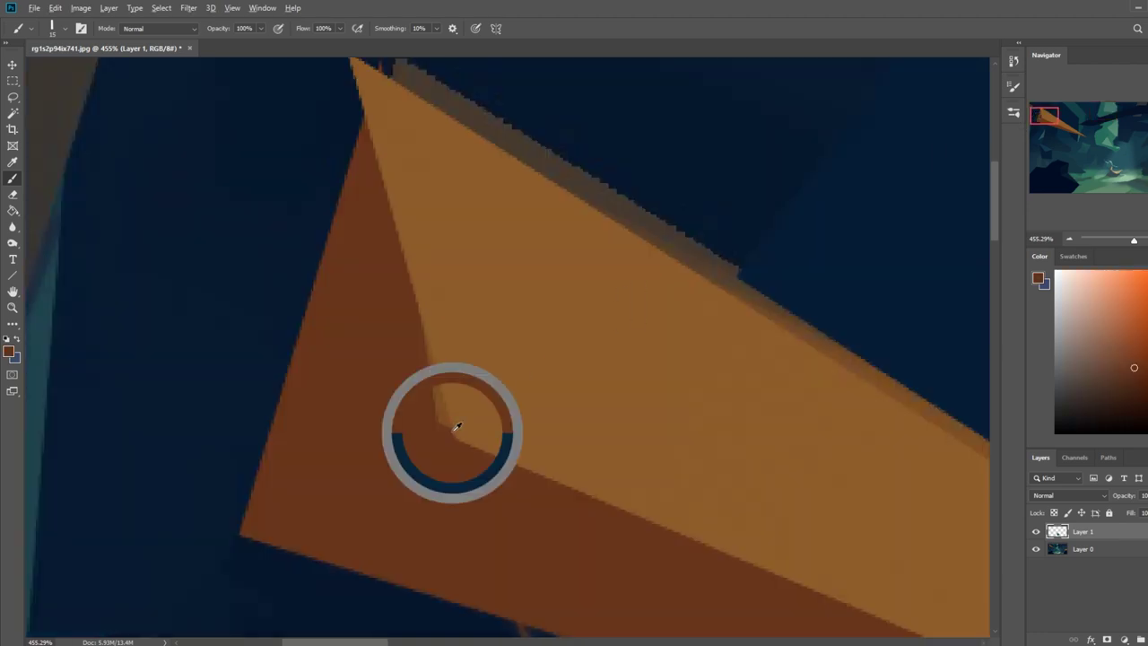
left_click(241, 520, "alt")
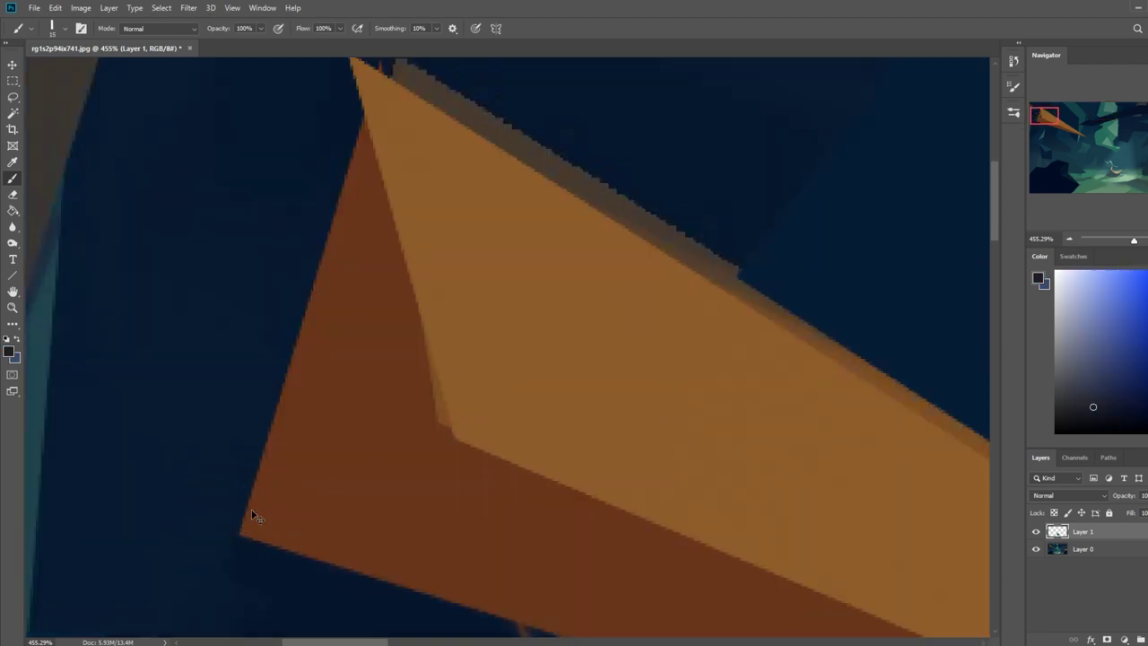
key("ctrl+0")
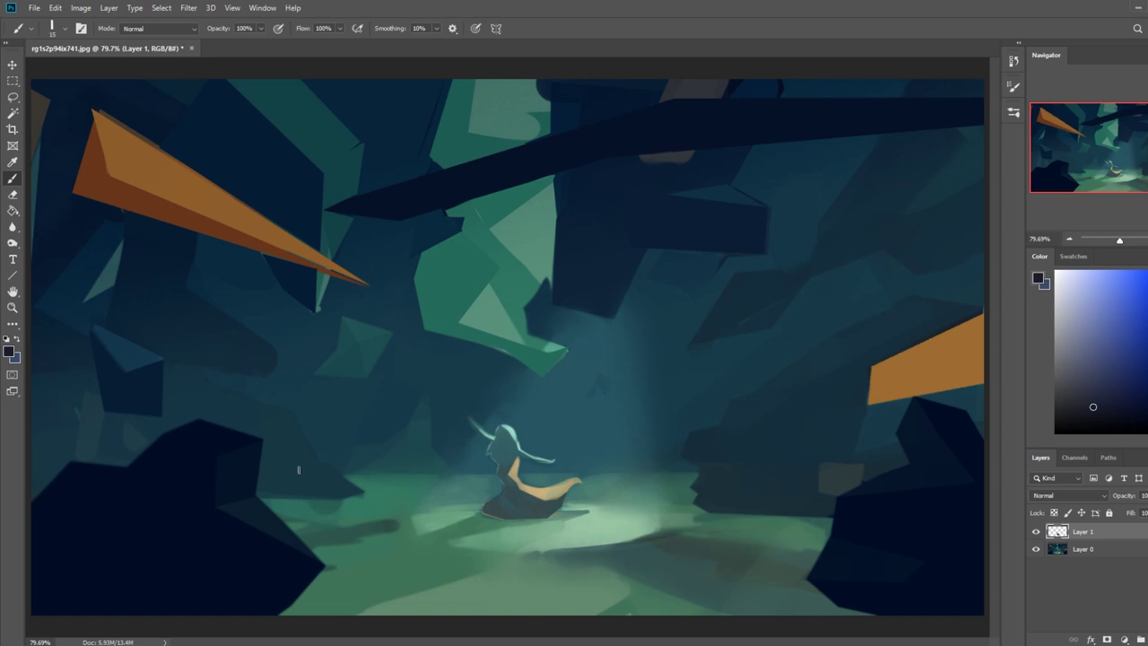
Sample several rock colours near the shard, ending on dark navy from the upper rock
left_click(462, 316, "alt")
left_click(423, 249, "alt")
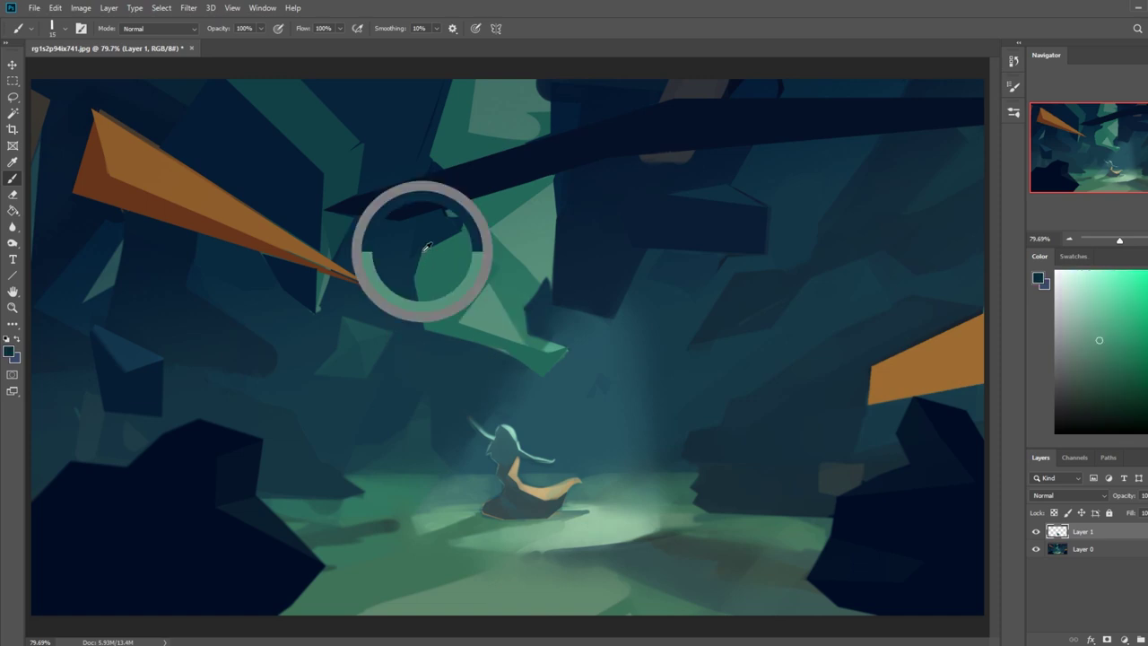
left_click(415, 279, "alt")
left_click(461, 318, "alt")
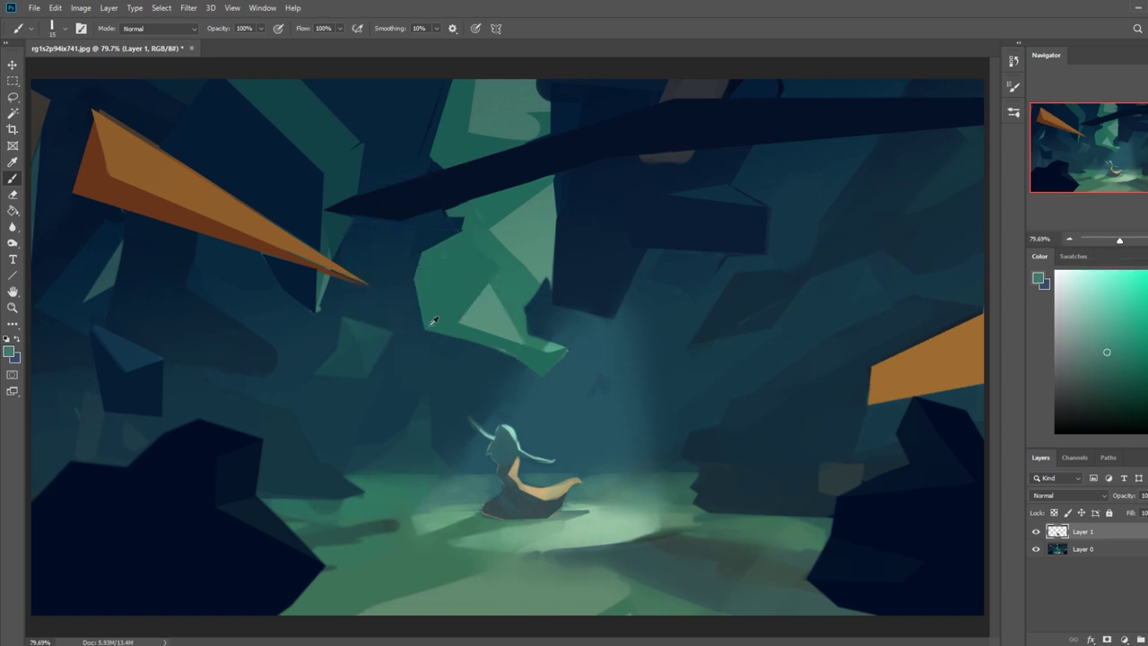
left_click(544, 280, "alt")
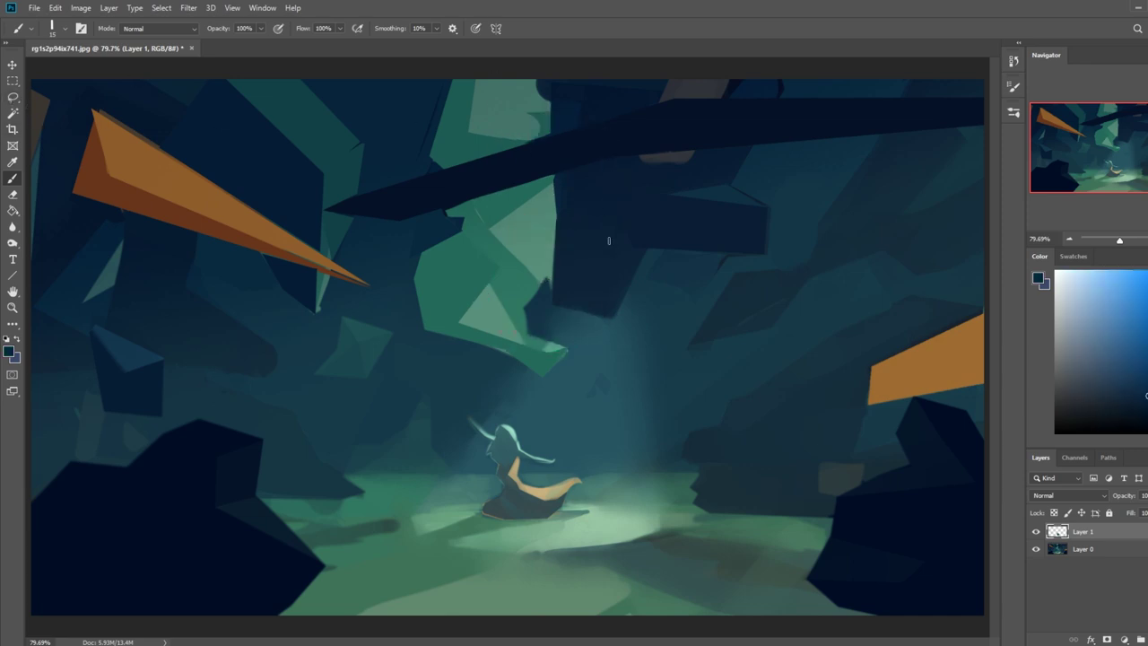
right_click(13, 96)
Fill a triangular facet on the green rock with dark navy on a new layer
left_click(63, 110)
left_click(545, 279)
left_click(489, 283)
left_click(529, 333)
left_click(546, 279)
left_click(1140, 639)
key("g")
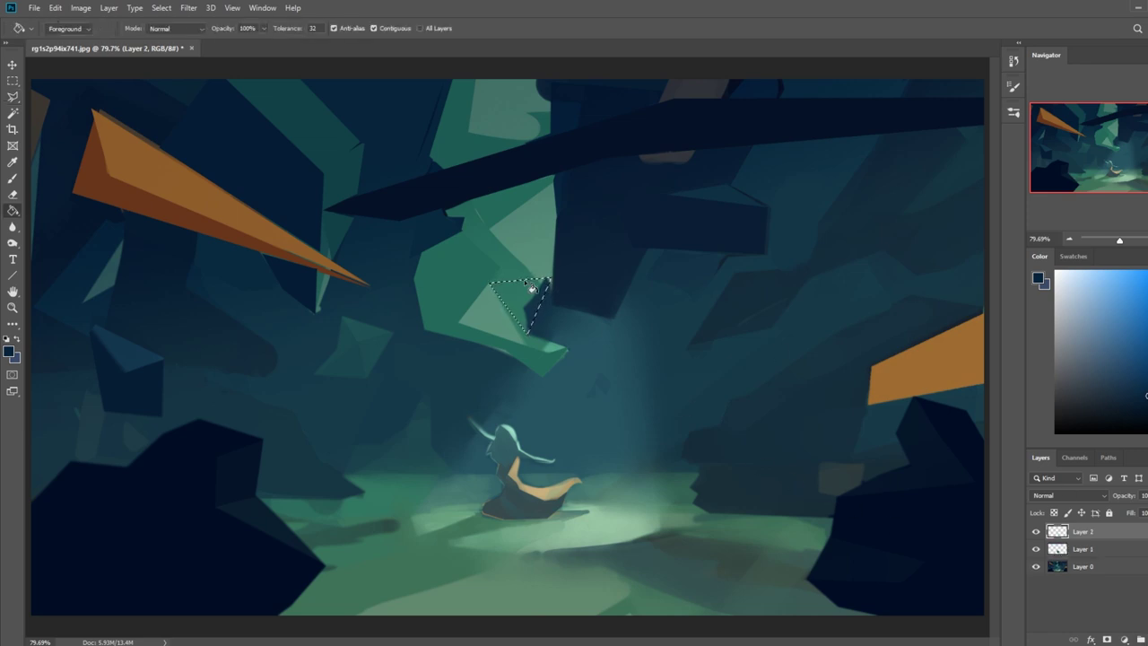
left_click(537, 300)
key("ctrl+d")
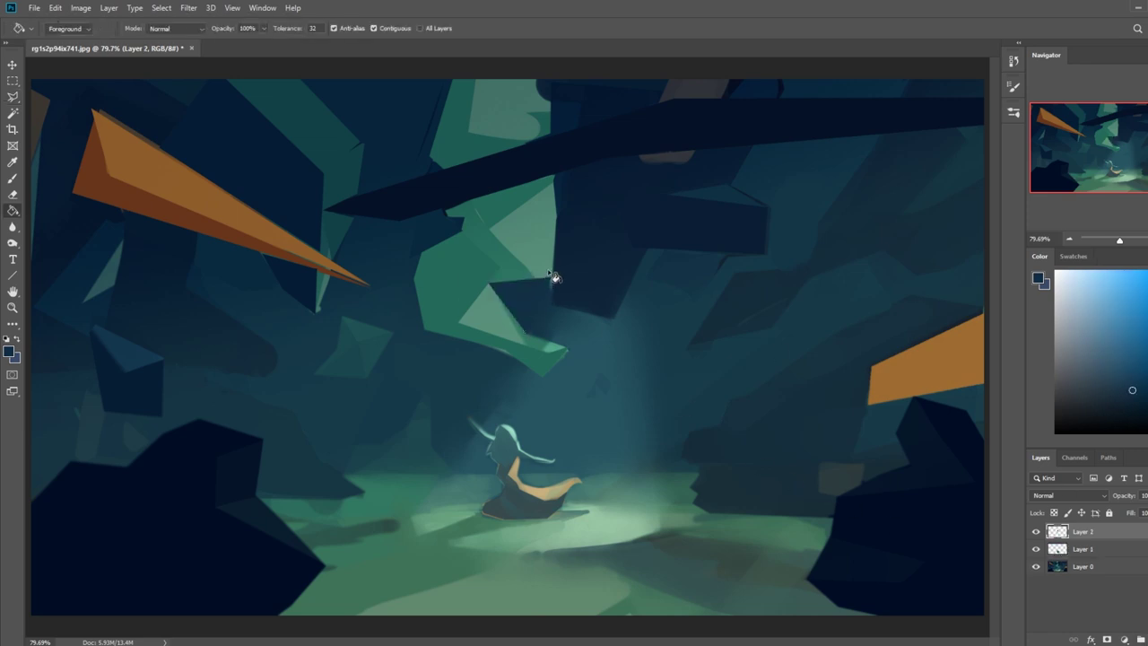
Switch to the Rectangular Marquee and clear the selection through the canvas menu's Deselect
scroll(554, 272, "down", 2)
scroll(616, 282, "up", 2)
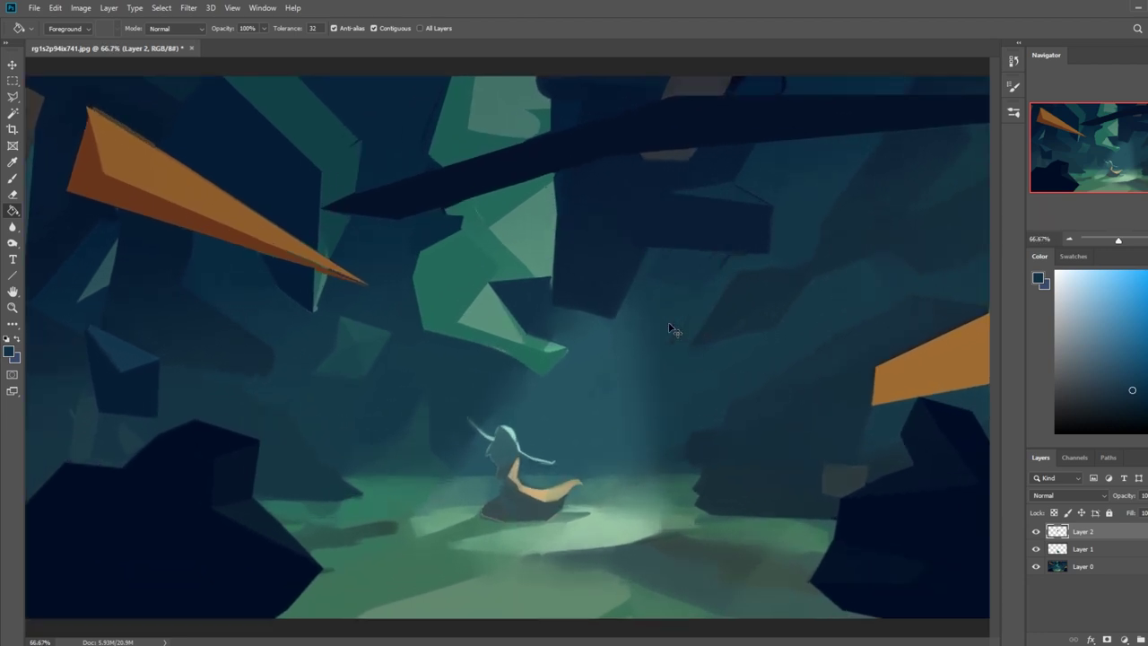
scroll(674, 328, "down", 1)
scroll(673, 330, "down", 2)
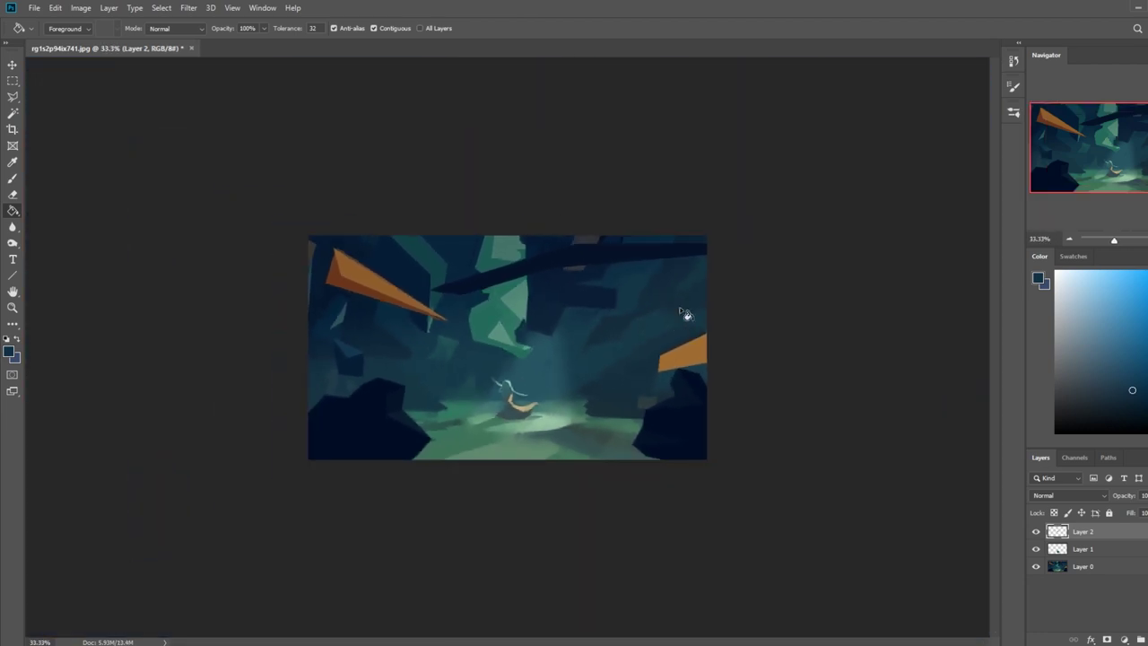
key("m")
right_click(512, 315)
left_click(554, 323)
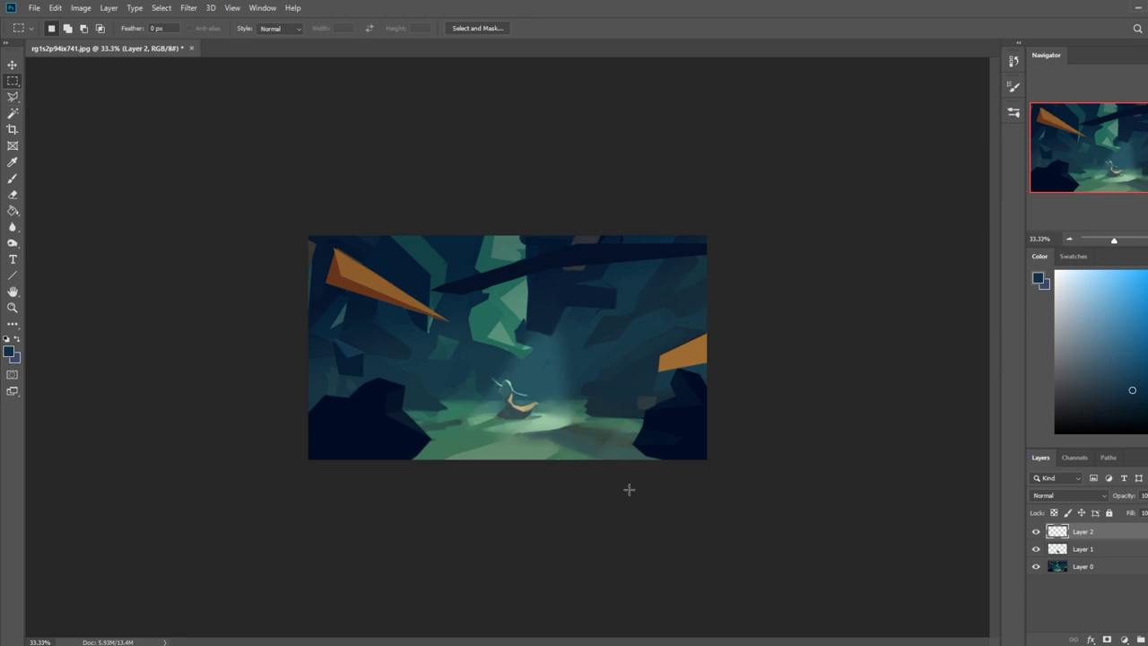
right_click(1111, 552)
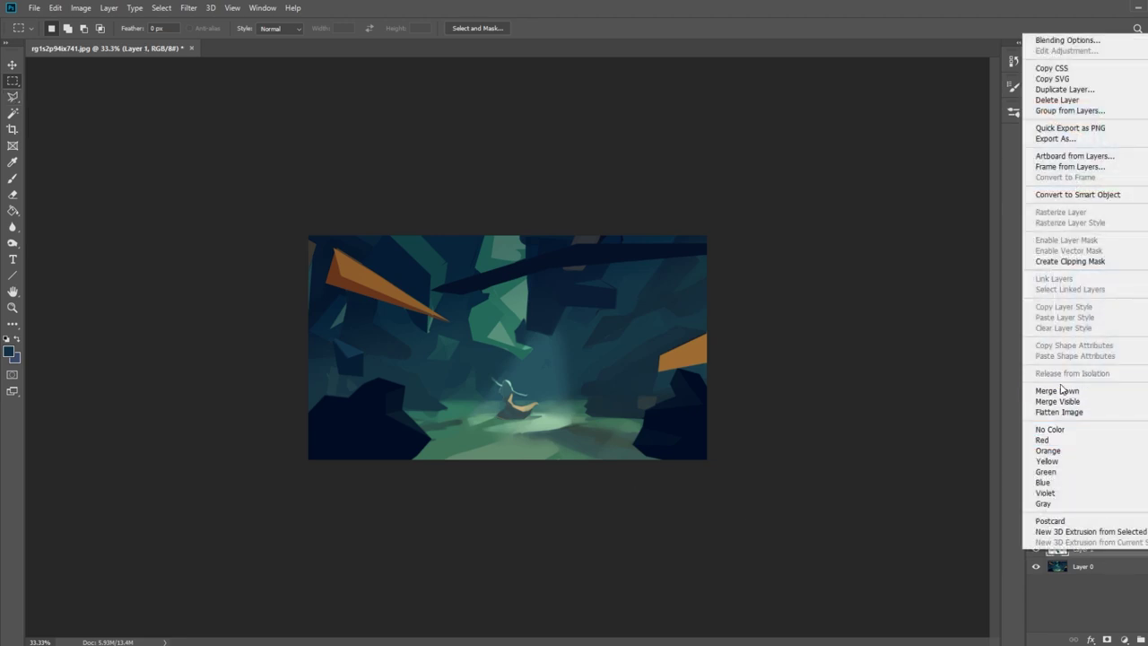
Merge Layer 1 and Layer 2 down into Layer 0, then sample a light green to paint with
left_click(1058, 391)
right_click(1097, 529)
left_click(1097, 371)
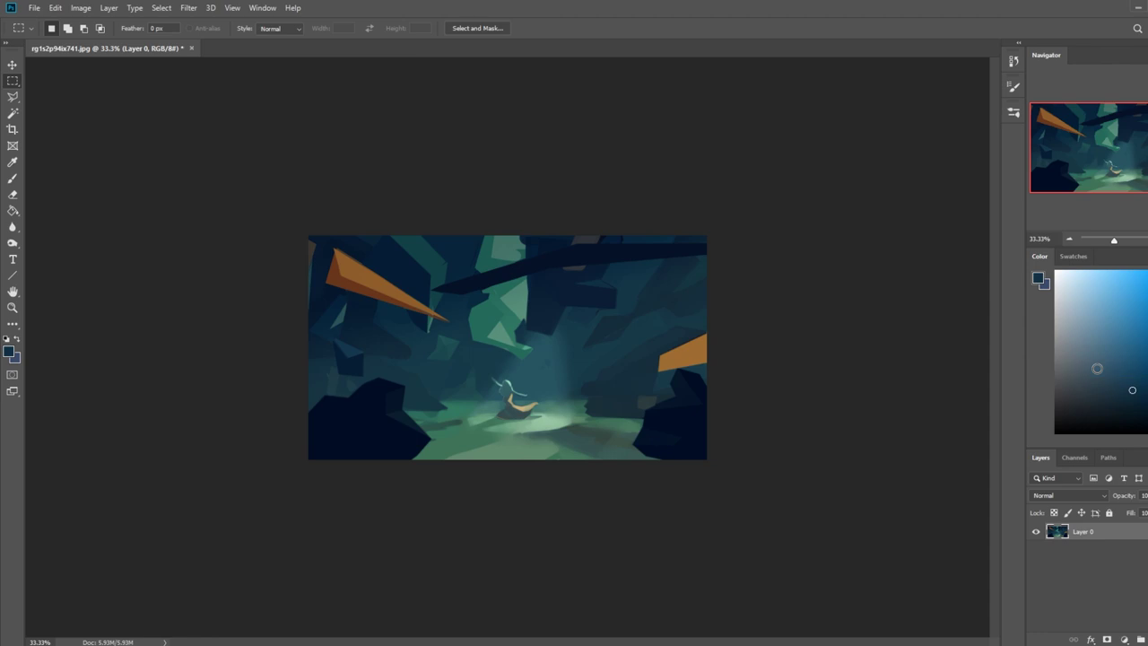
key("b")
left_click(556, 456, "alt")
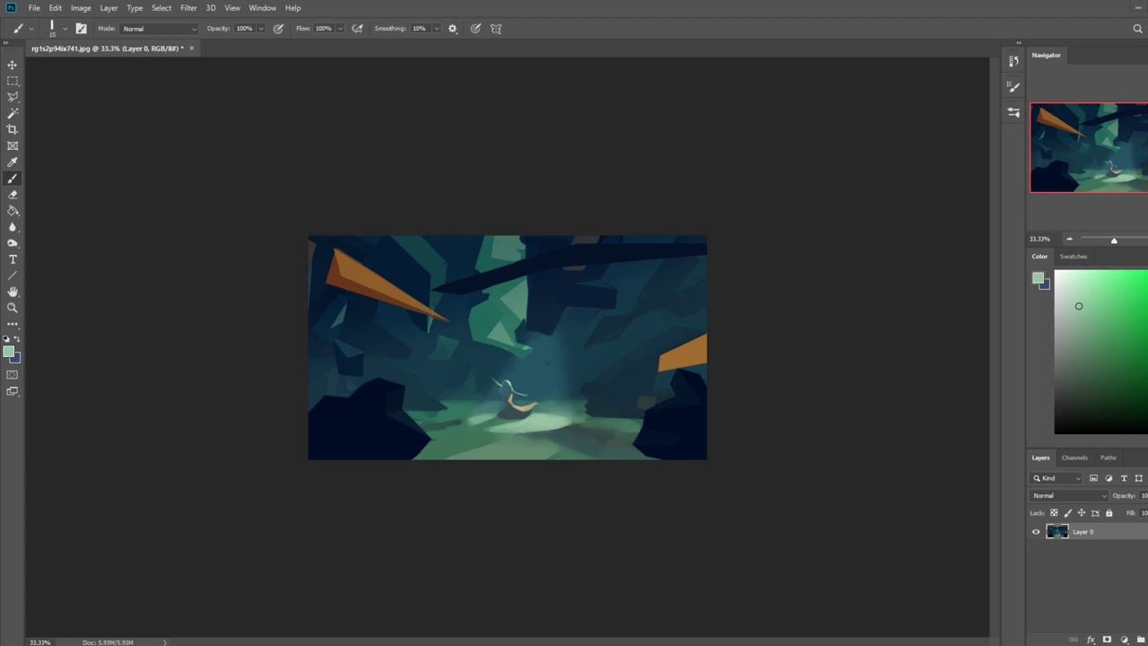
Flip History to the original file snapshot, then back to the latest Brush Tool state
left_click(1012, 61)
left_click_drag(994, 360, 995, 81)
left_click(959, 76)
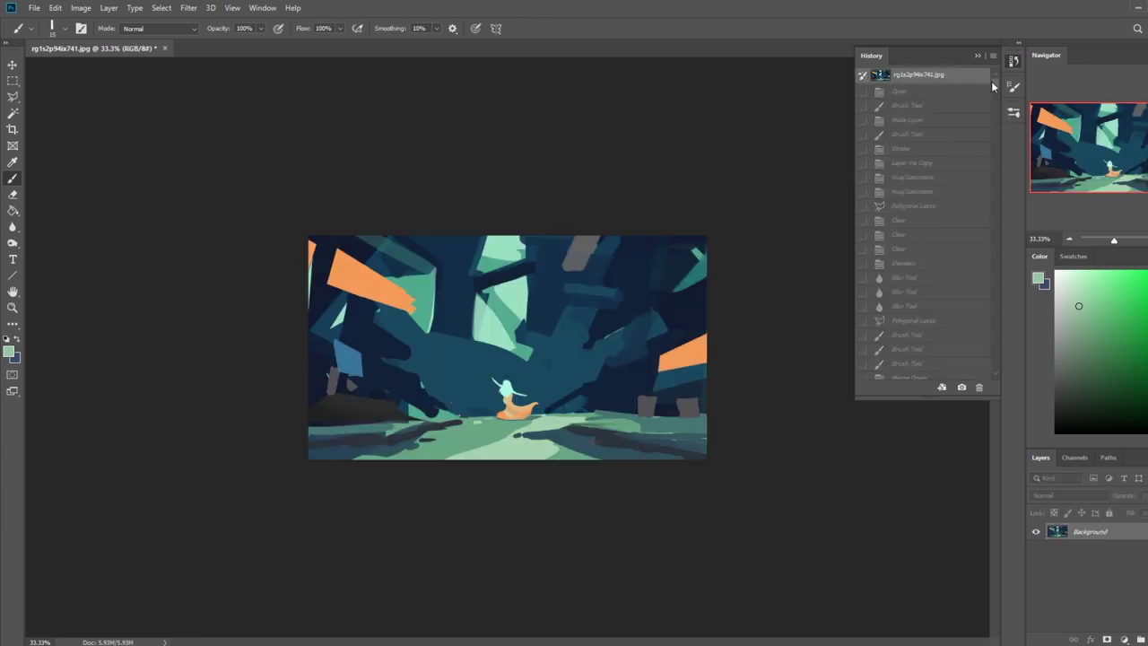
left_click_drag(996, 86, 997, 368)
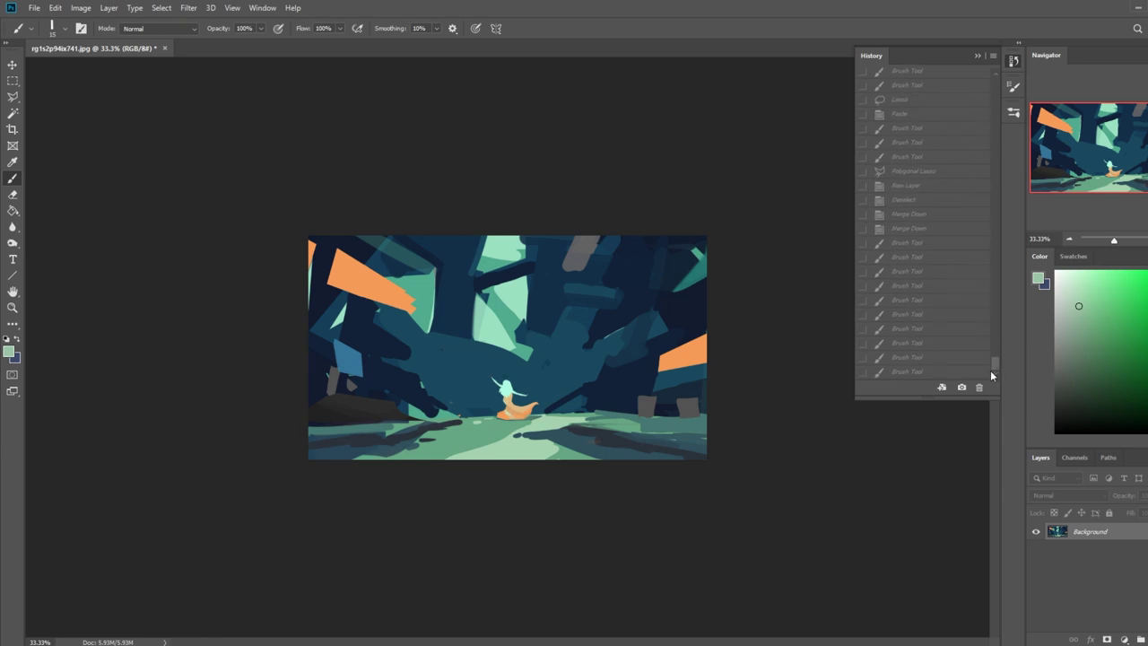
left_click(908, 373)
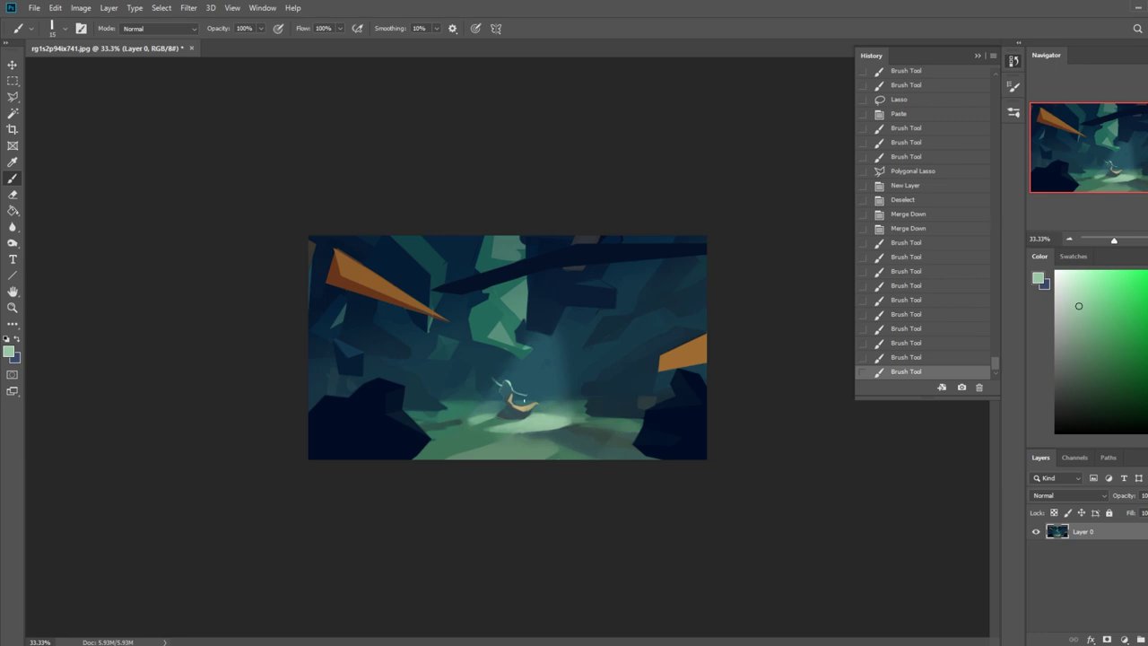
left_click(263, 619)
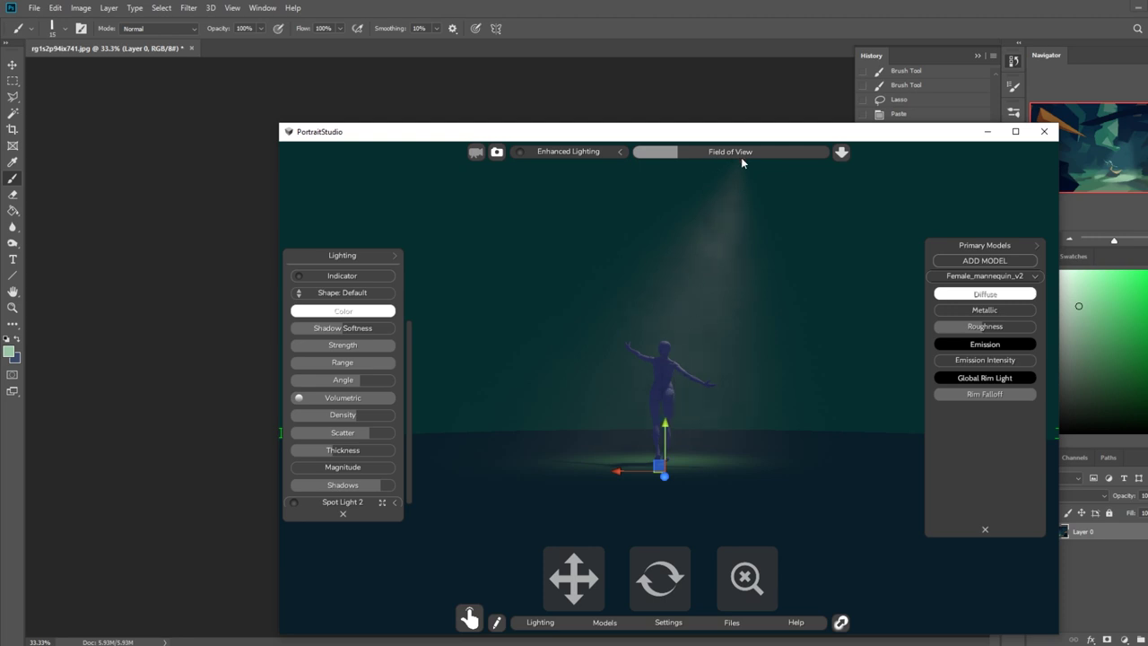
left_click(656, 20)
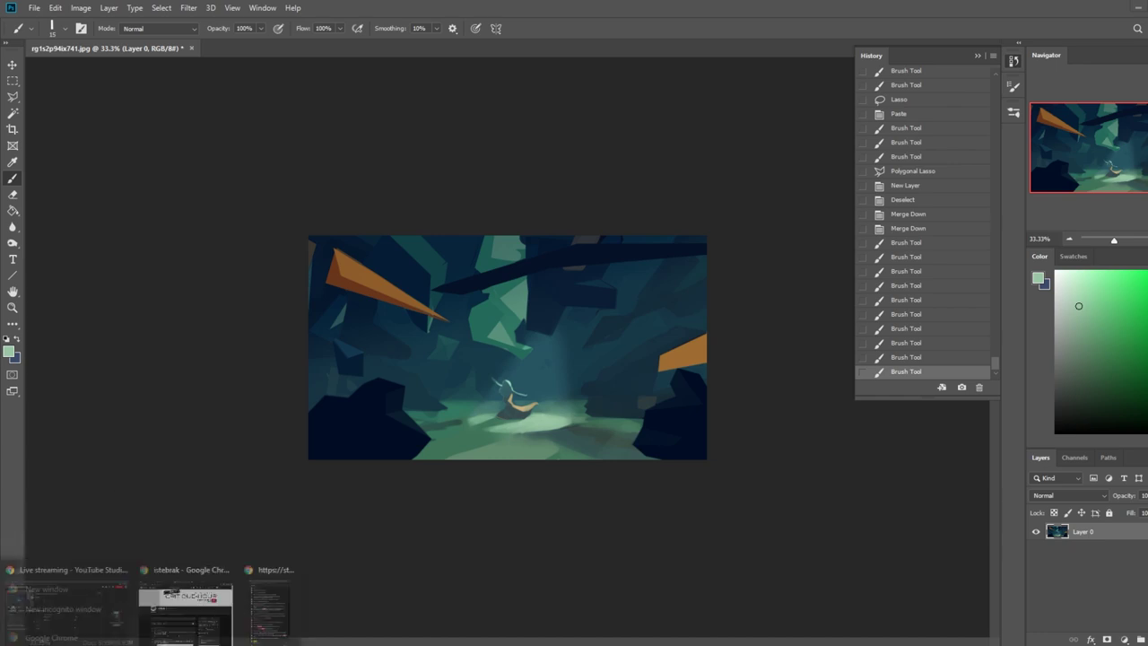
left_click(185, 625)
Browse the istebrak.com store and home pages, then open its Reddit link in a new tab
left_click(397, 30)
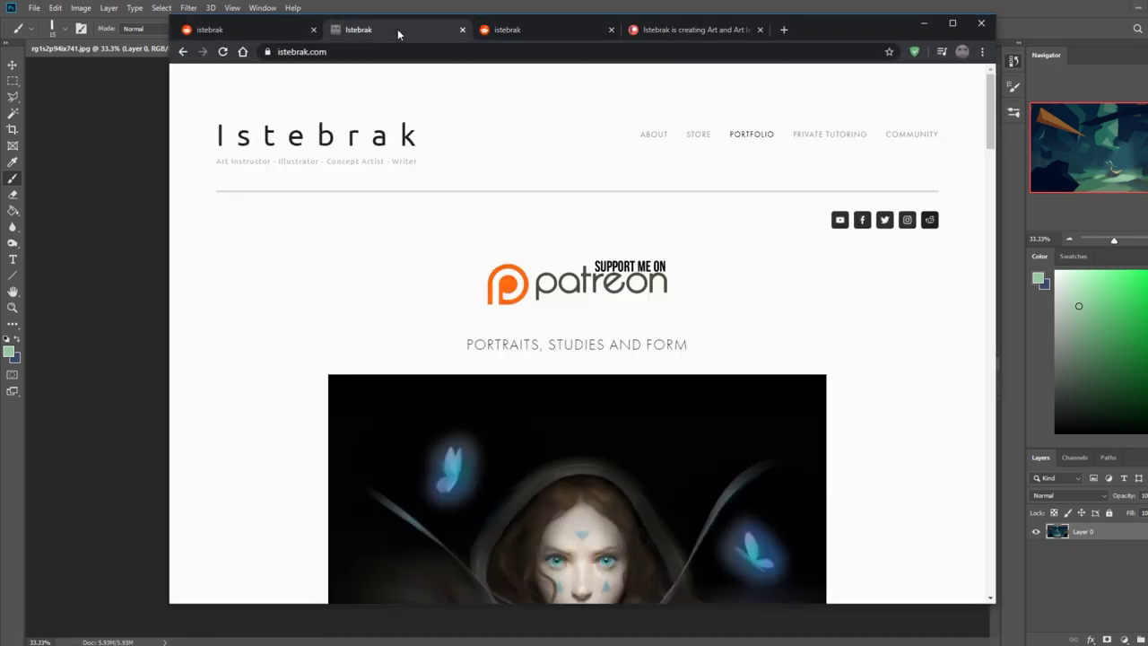
left_click(702, 138)
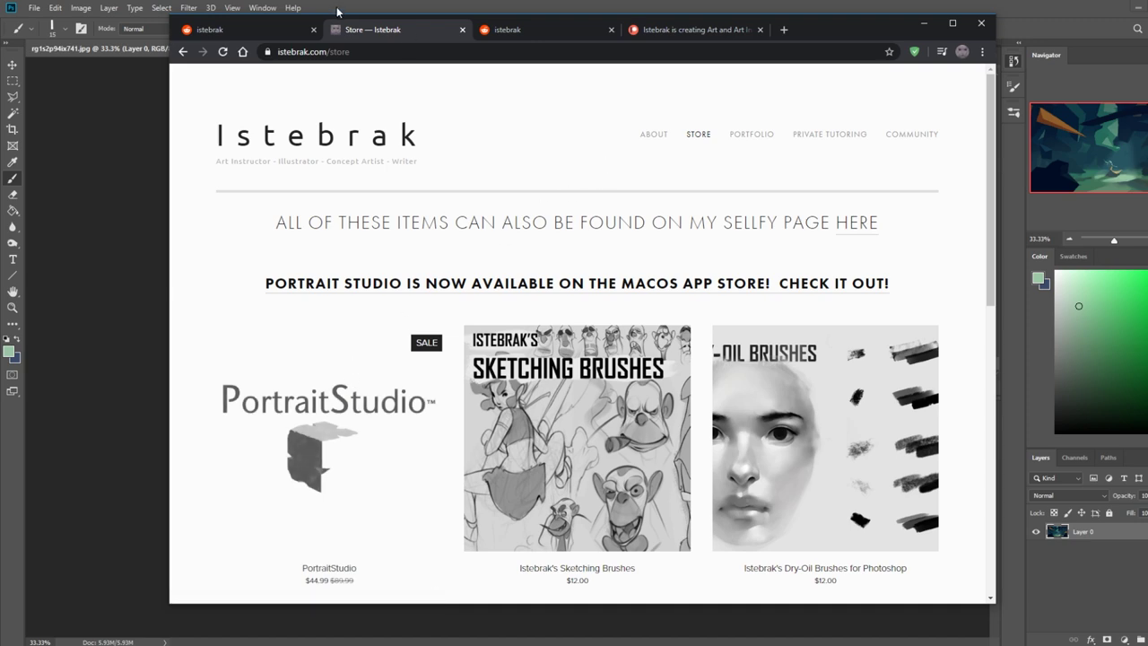
left_click(265, 33)
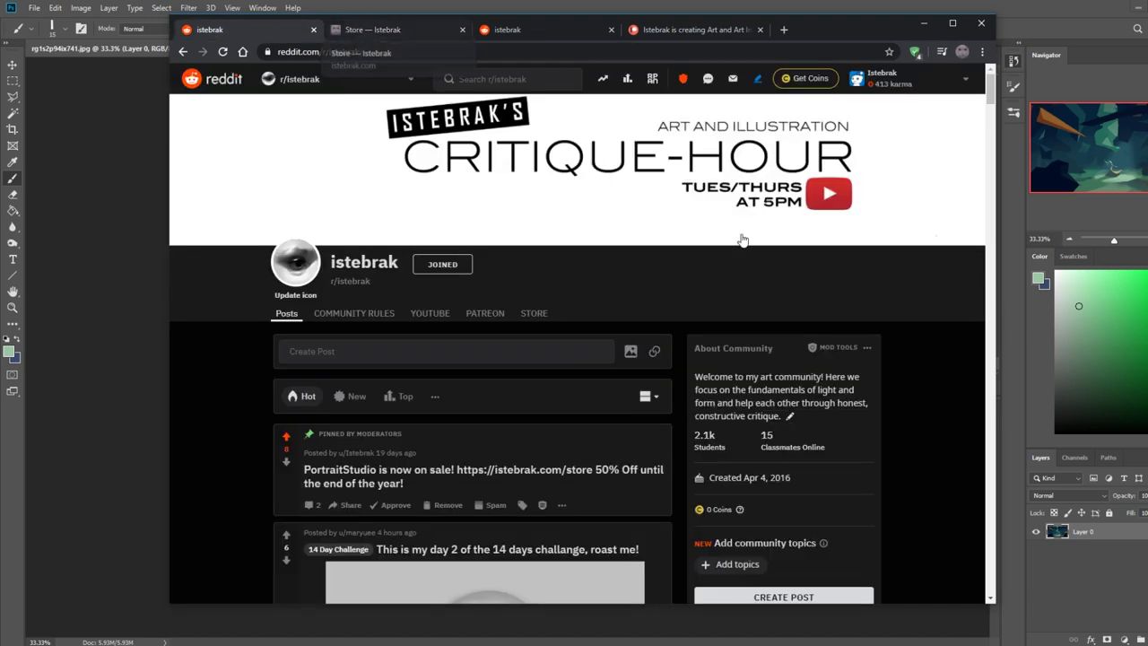
left_click(384, 33)
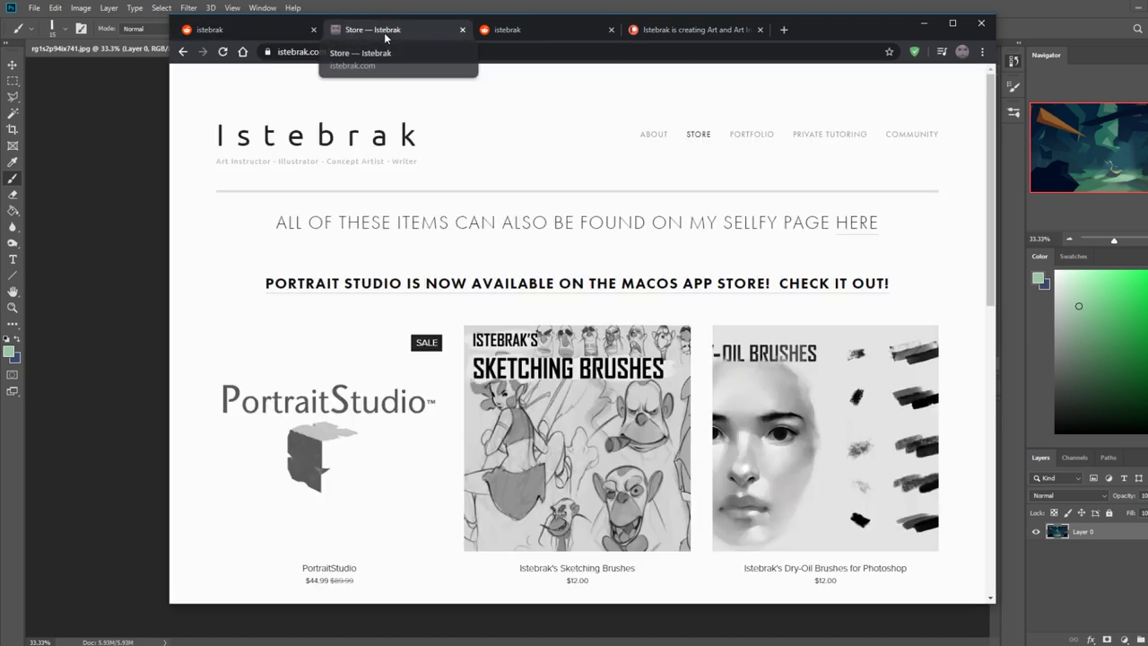
left_click(310, 144)
left_click(513, 5)
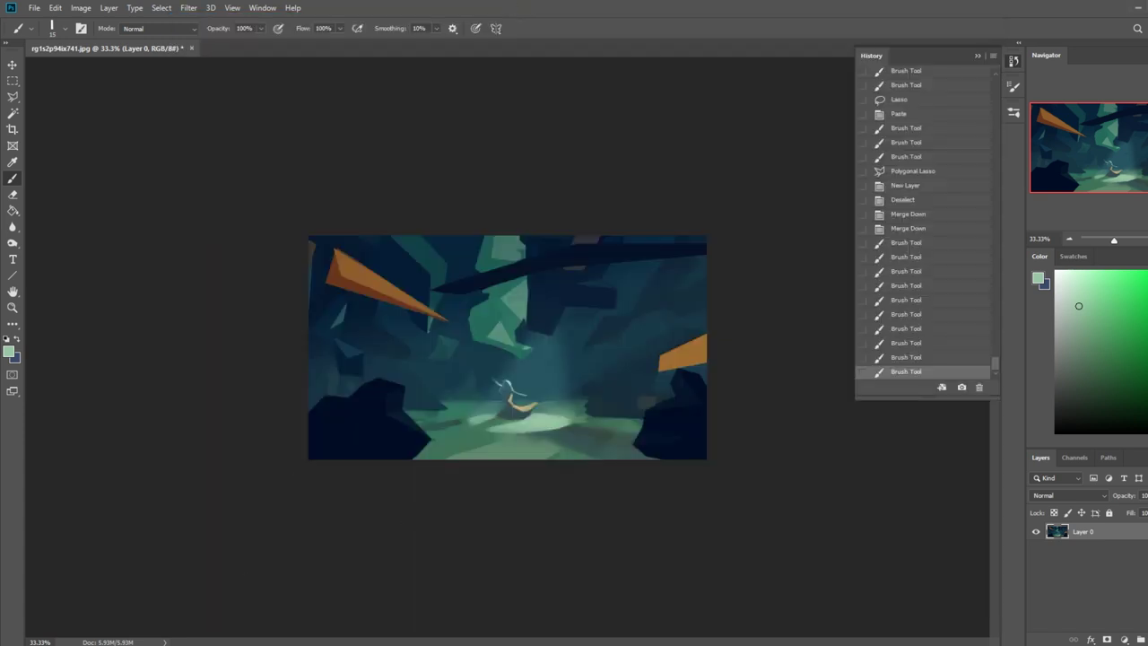
mouse_move(150, 644)
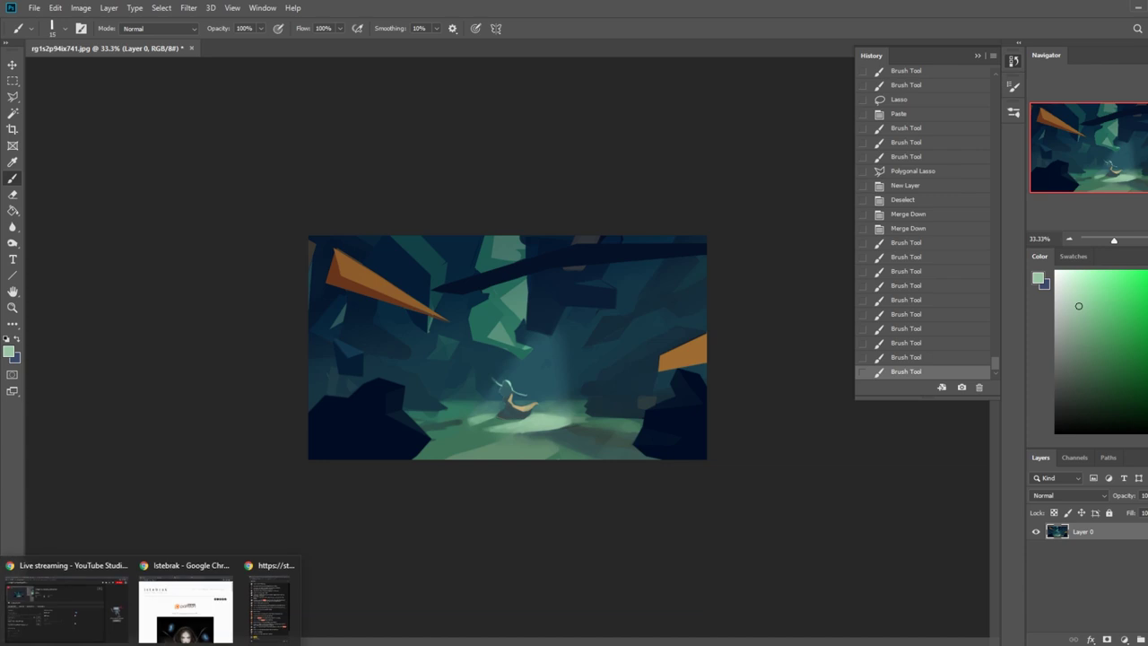
left_click(186, 610)
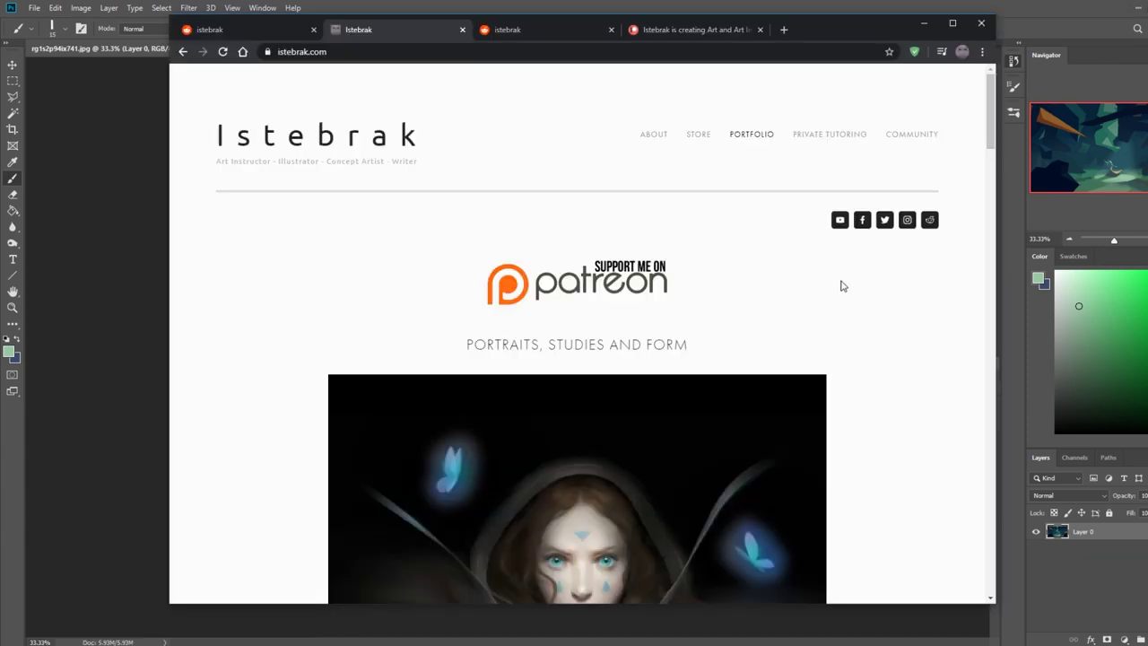
left_click(930, 223)
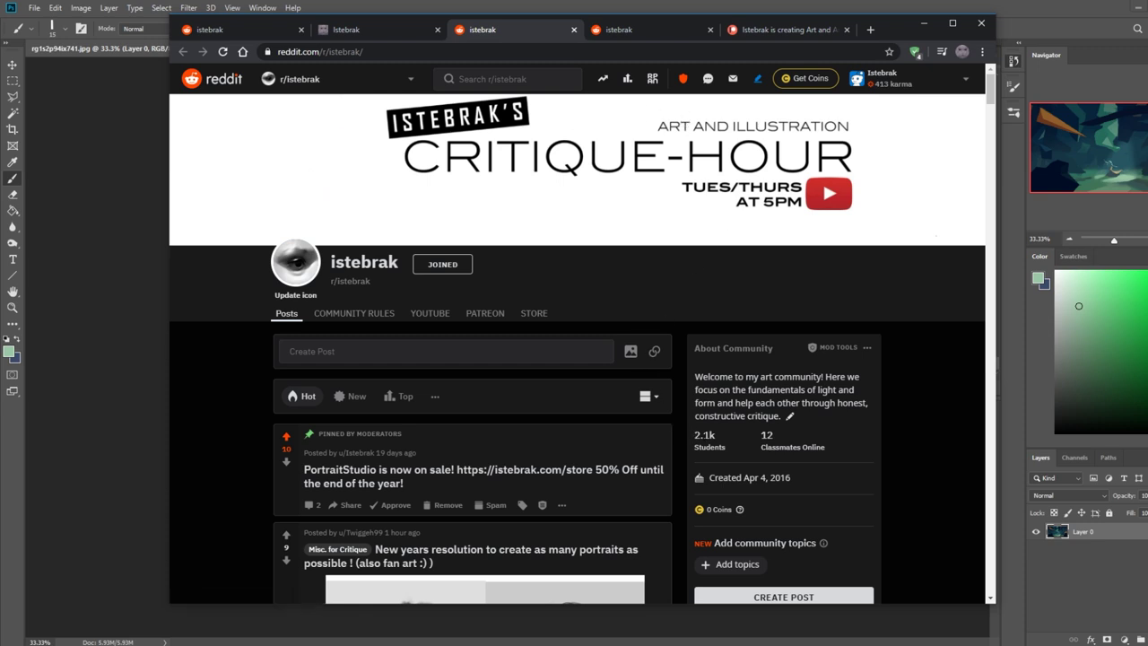
mouse_move(696, 436)
left_click(356, 33)
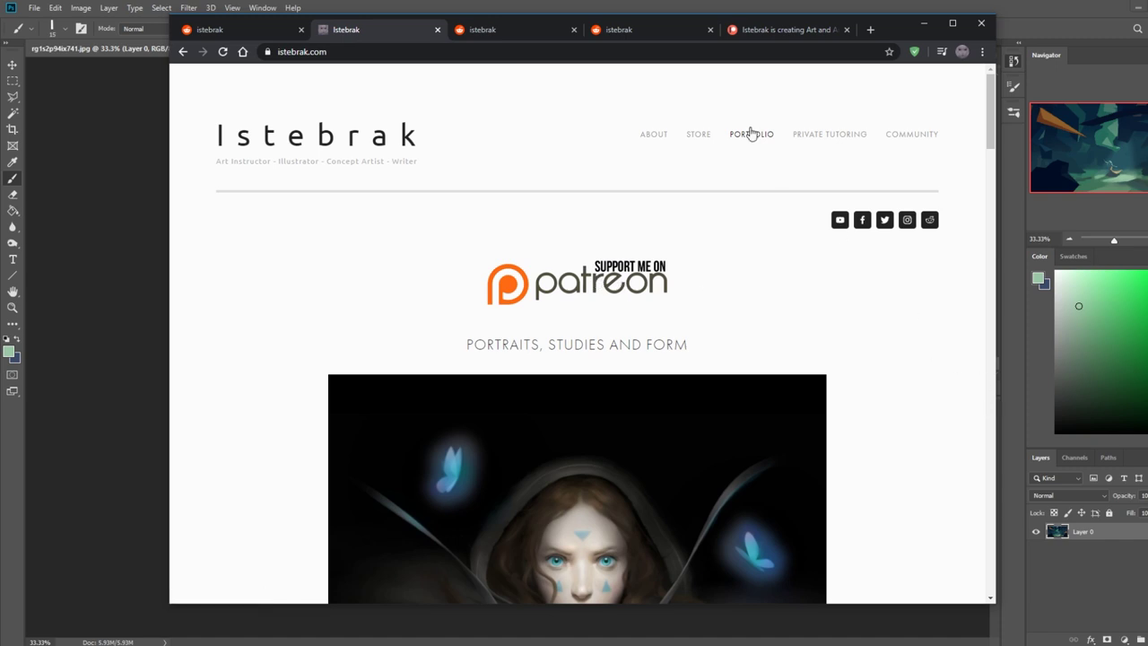
Return to the r/istebrak tab and bring up the Windows clock and January 2020 calendar
left_click(507, 31)
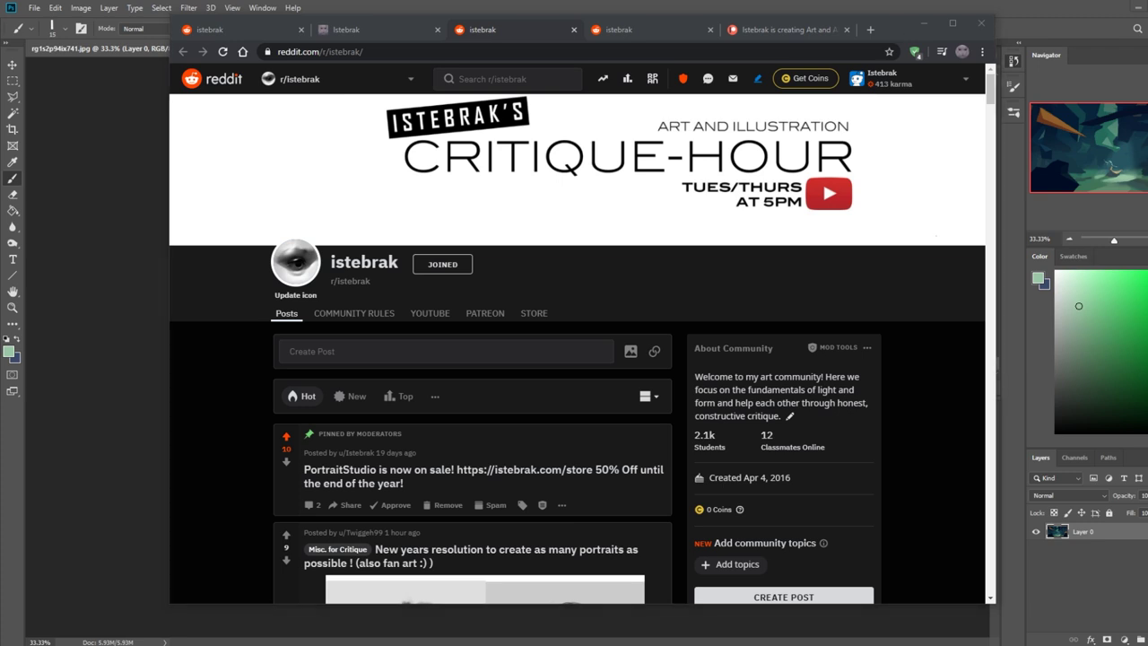
key("super+alt+d")
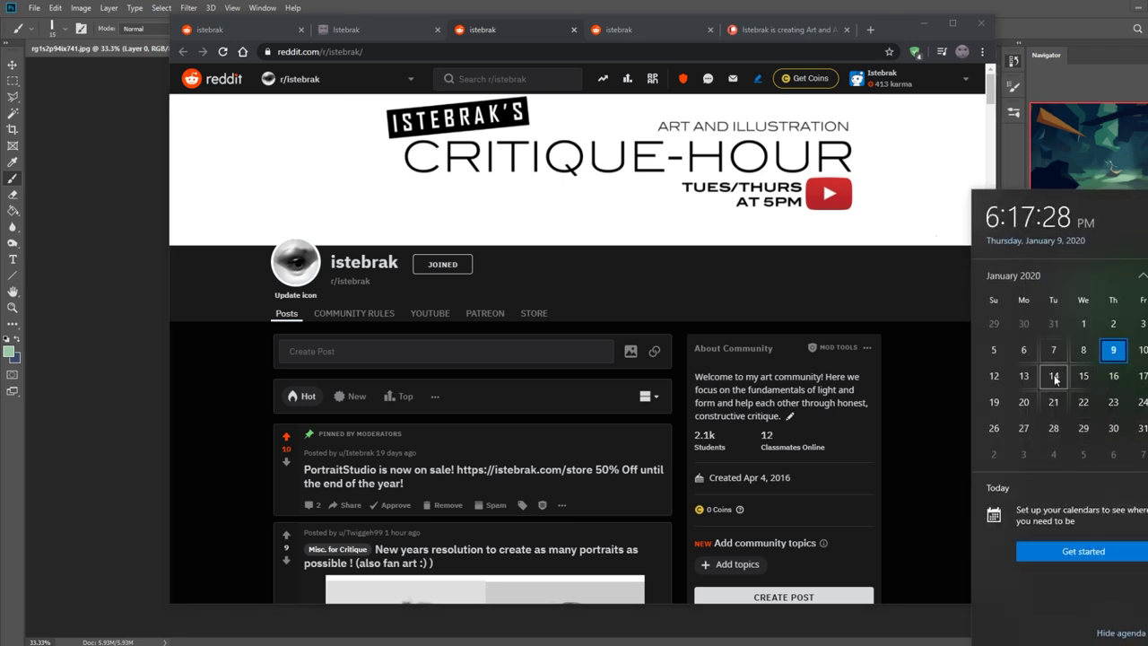